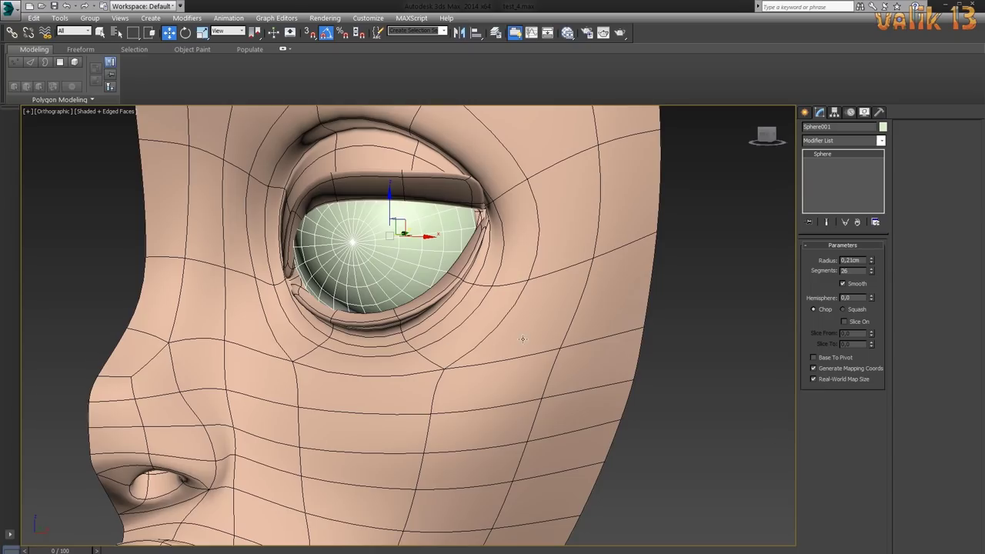
- Inspect the eyeball against the half face from front and angled views
key(f)
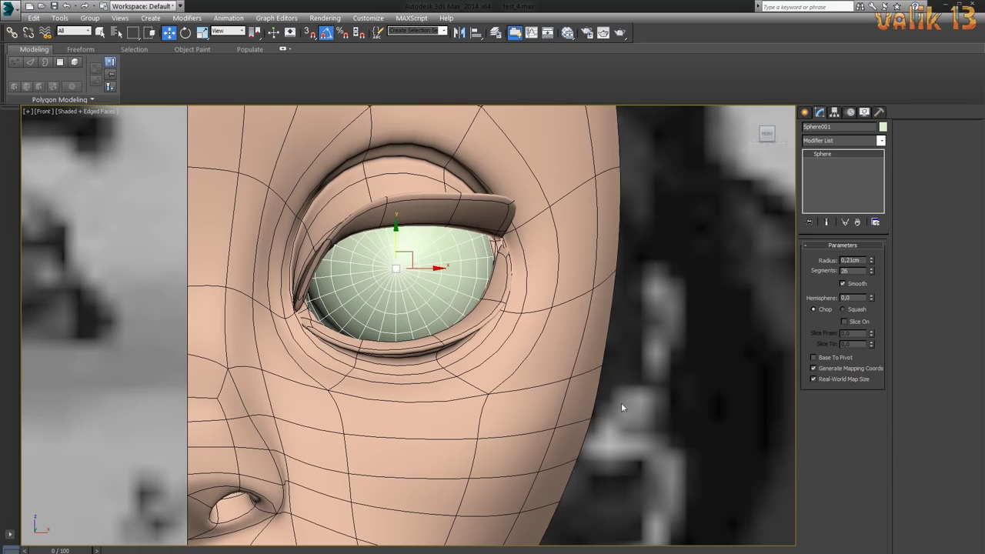
mouse_move(621, 402)
alt+middle_down()
mouse_move(524, 381)
mouse_move(612, 455)
mouse_move(516, 418)
mouse_move(456, 437)
mouse_move(579, 456)
mouse_move(626, 444)
mouse_move(547, 488)
mouse_move(670, 444)
mouse_move(653, 437)
alt+middle_up()
scroll(578, 455, down, 3)
scroll(579, 455, down, 2)
key(f)
scroll(731, 192, up, 3)
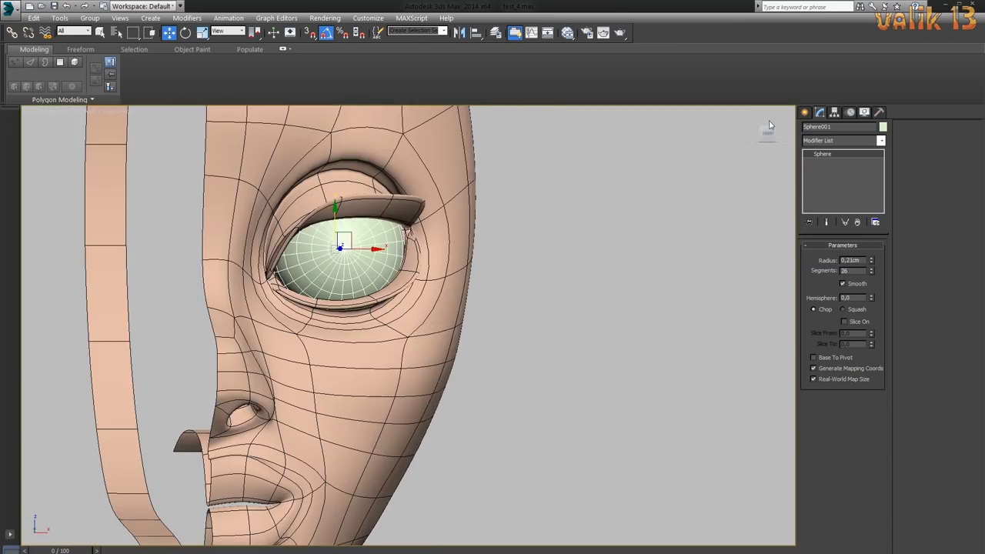
scroll(569, 433, down, 3)
scroll(597, 394, down, 3)
scroll(585, 377, down, 2)
scroll(539, 380, up, 3)
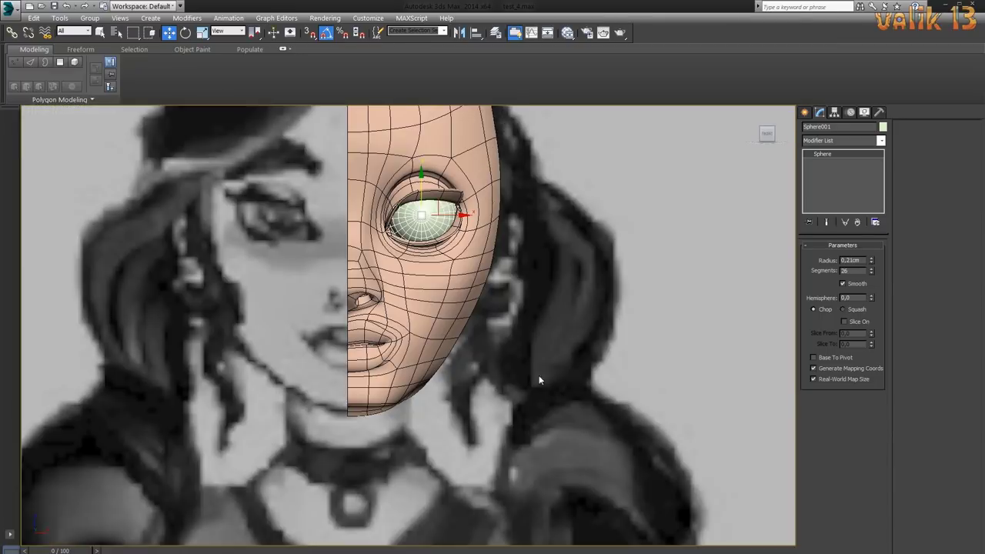
scroll(543, 383, up, 2)
scroll(548, 388, up, 2)
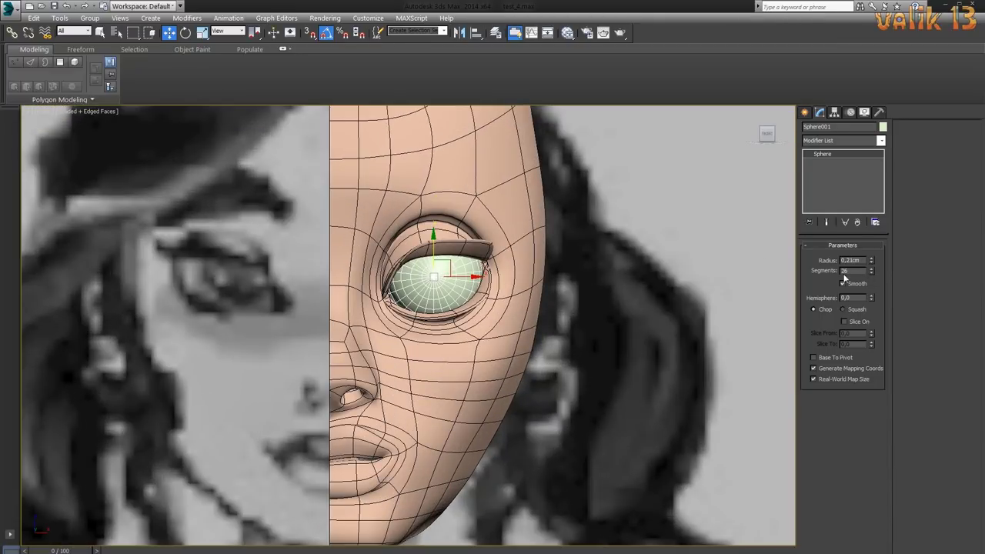
- Give the eyeball a dark display colour and bring up the Slate Material Editor
click(883, 126)
click(553, 361)
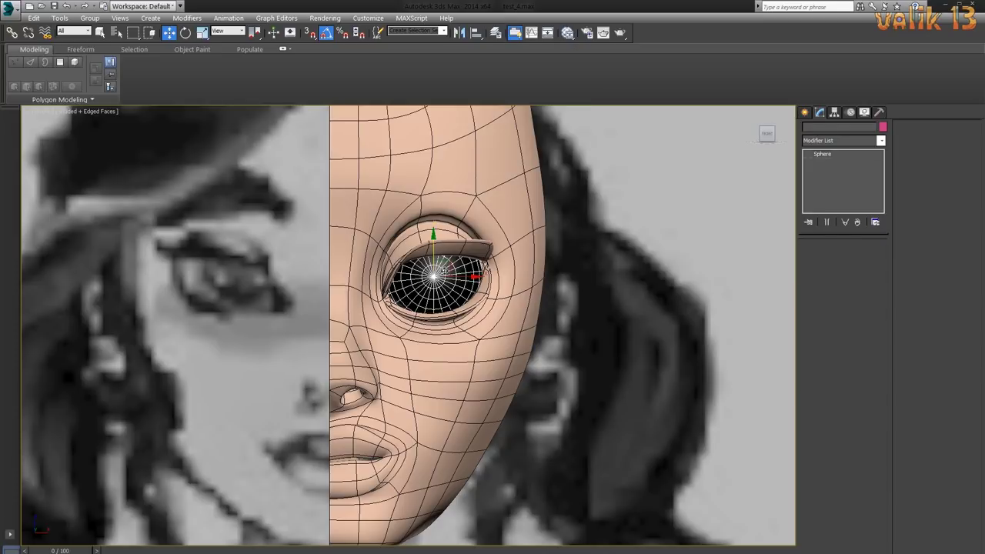
key(m)
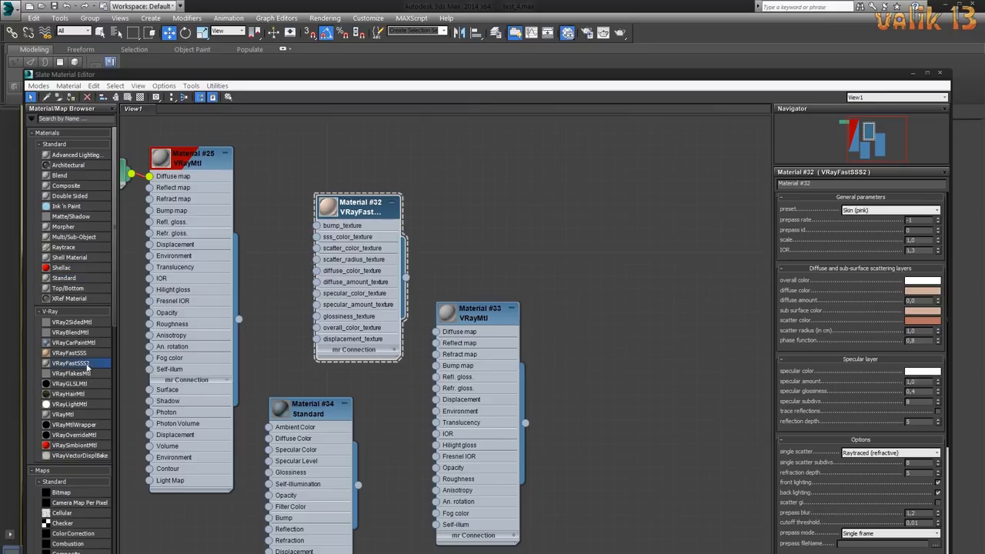
- Copy the VRayFastSSS2 skin material, rename the original 'face', and set the copy's SSS preset
drag(525, 220, 440, 126)
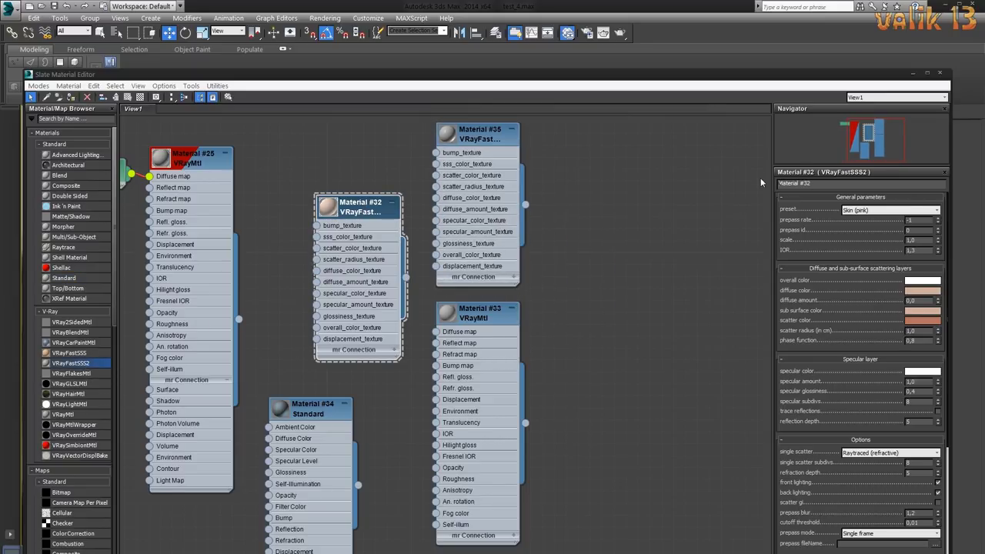
click(800, 183)
text(face)
click(473, 138)
text(eye)
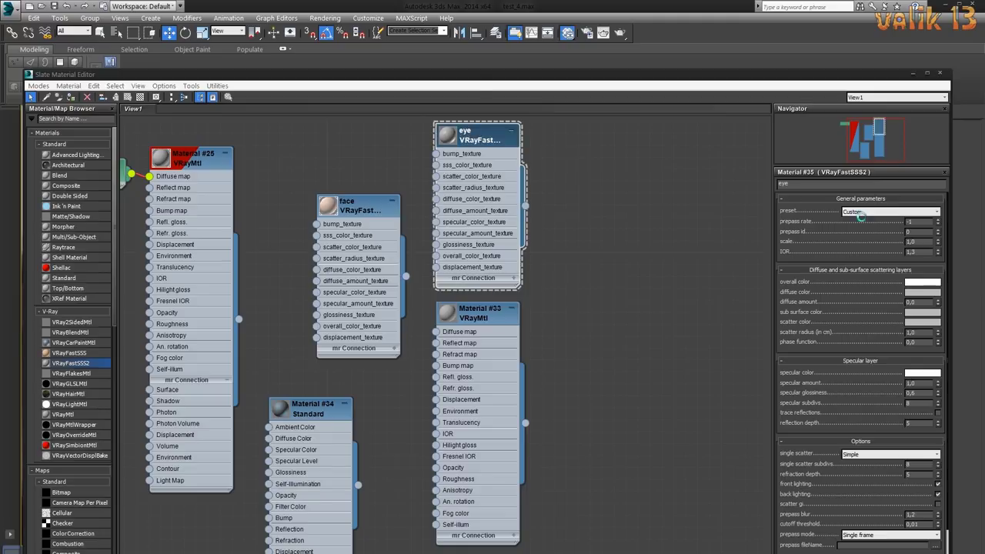
drag(479, 77, 462, 46)
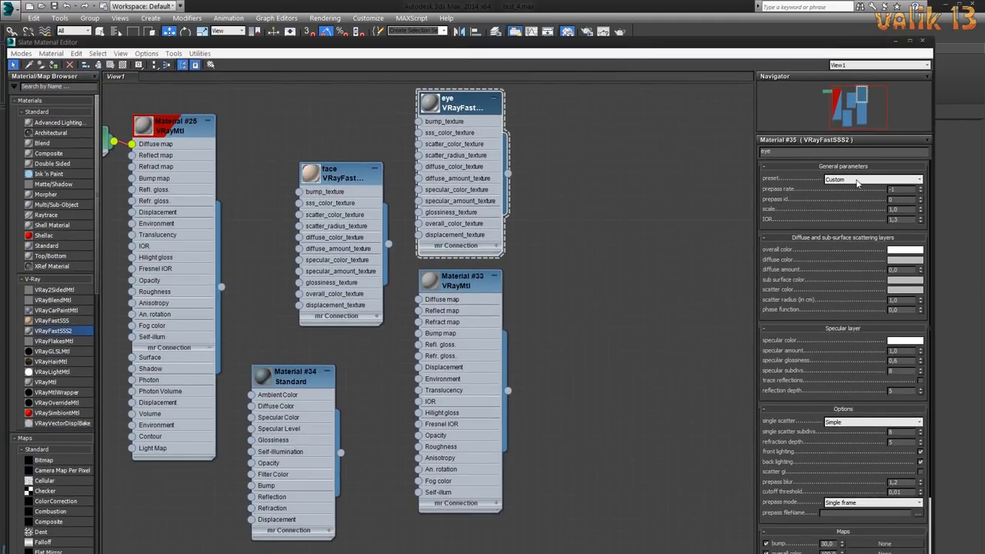
click(857, 182)
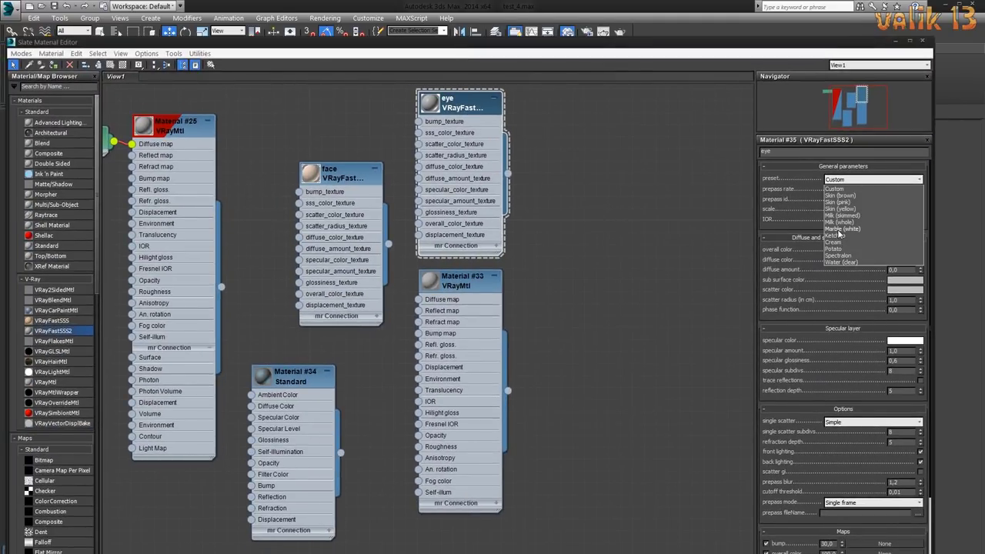
- Close the material editor, frame the eye close-up, and select the face mesh
click(924, 41)
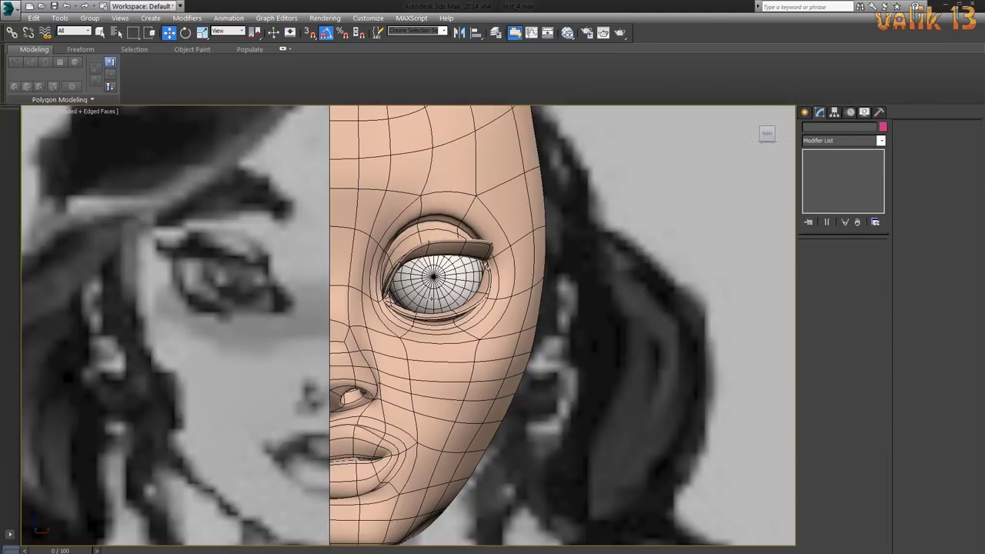
scroll(600, 353, down, 2)
click(475, 289)
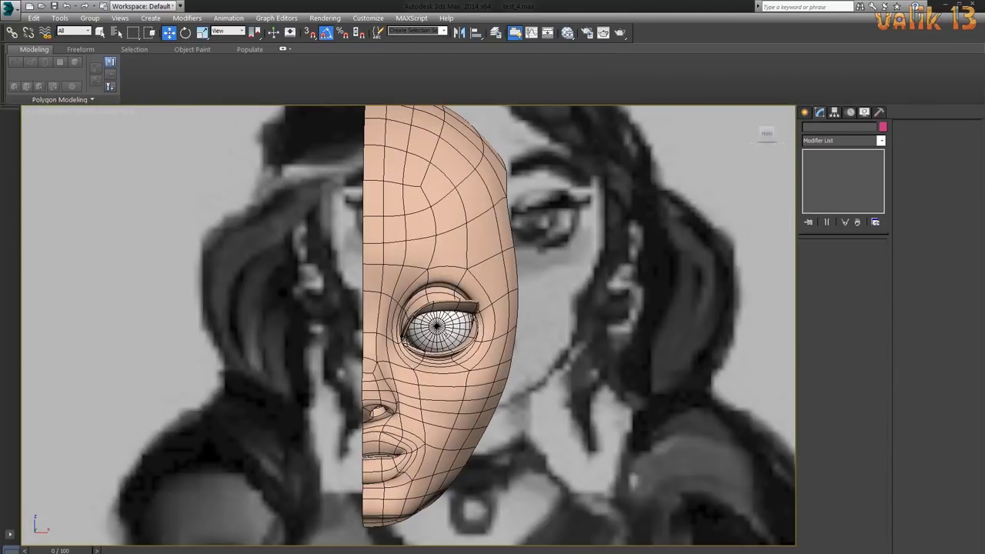
alt+middle_drag(475, 288, 525, 345)
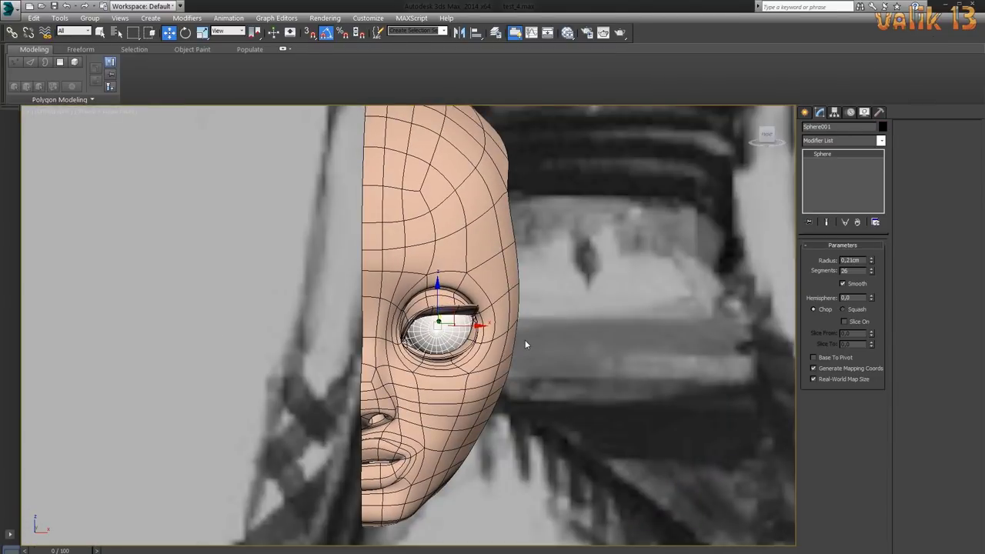
scroll(524, 339, up, 5)
key(ctrl+d)
click(454, 354)
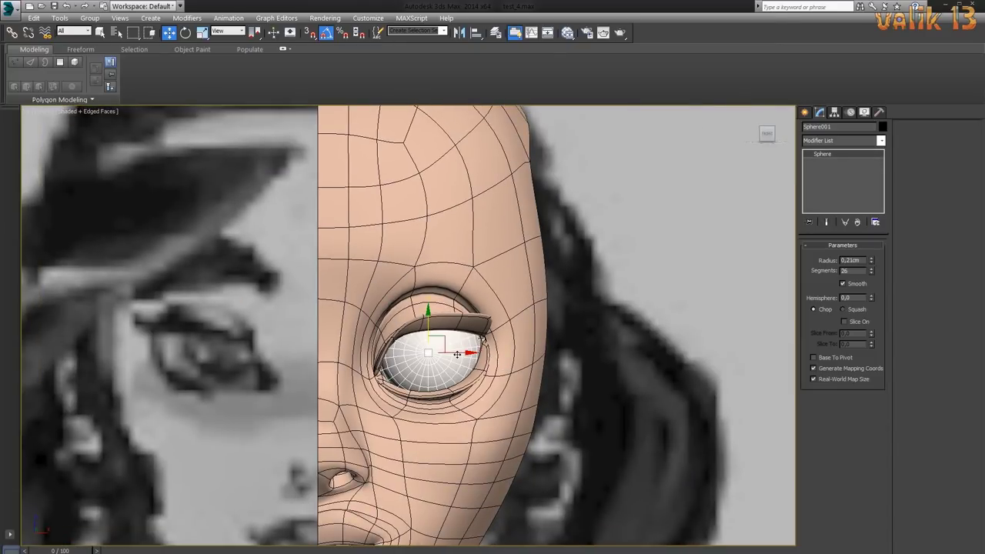
click(542, 308)
click(500, 253)
right_click(500, 254)
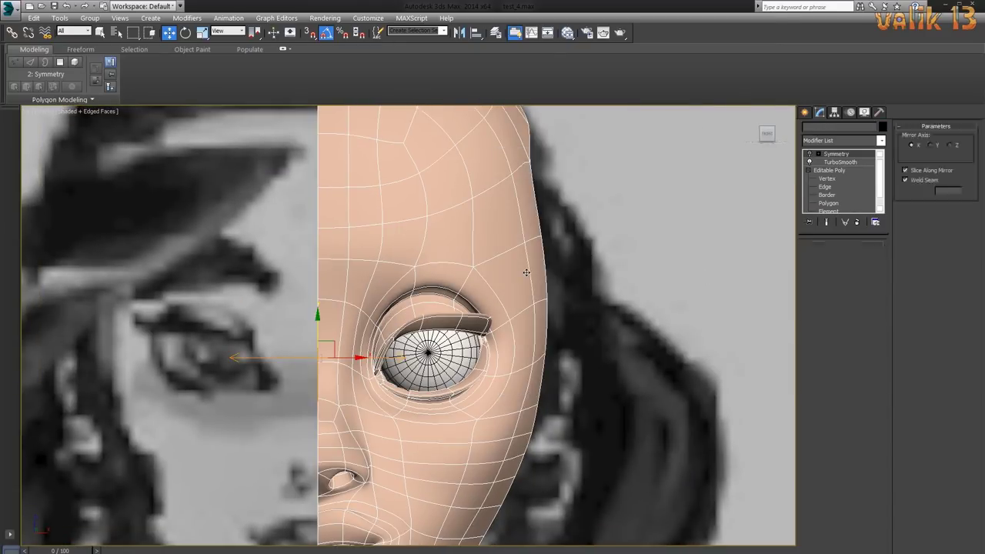
- Reshape the head's eye-socket vertices around the eyeball, then show the symmetrical head
alt+middle_drag(538, 292, 495, 360)
click(829, 170)
click(841, 256)
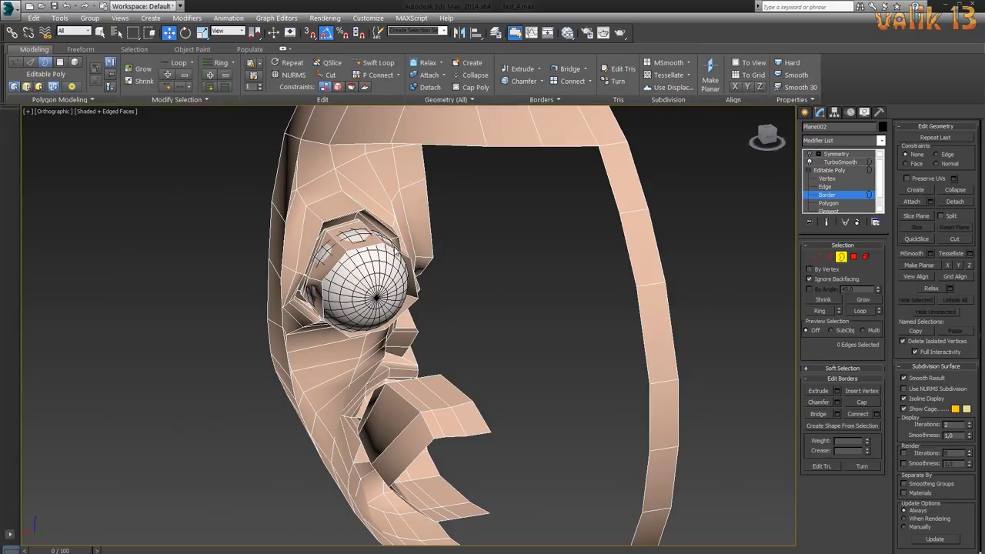
alt+middle_drag(461, 308, 445, 324)
click(816, 257)
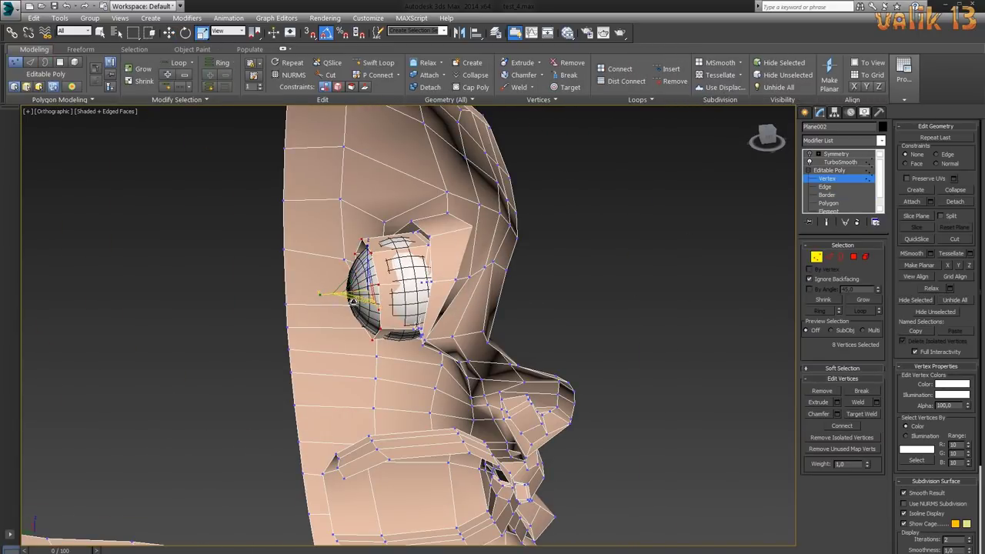
mouse_move(384, 334)
alt+middle_down()
mouse_move(537, 357)
mouse_move(357, 294)
mouse_move(661, 285)
mouse_move(462, 292)
mouse_move(629, 315)
mouse_move(600, 327)
mouse_move(341, 281)
mouse_move(353, 180)
mouse_move(605, 304)
alt+middle_up()
key(p)
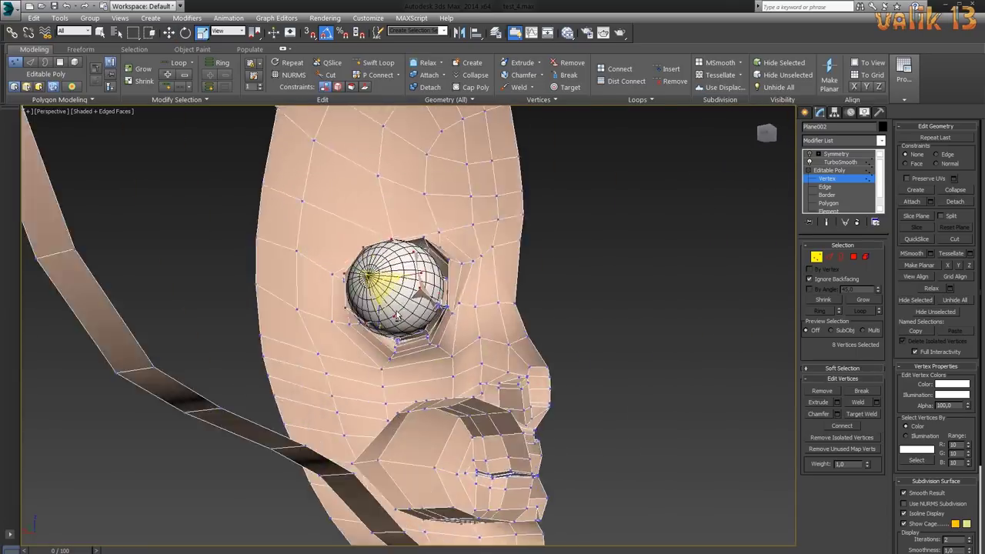
alt+middle_drag(397, 316, 328, 255)
click(328, 256)
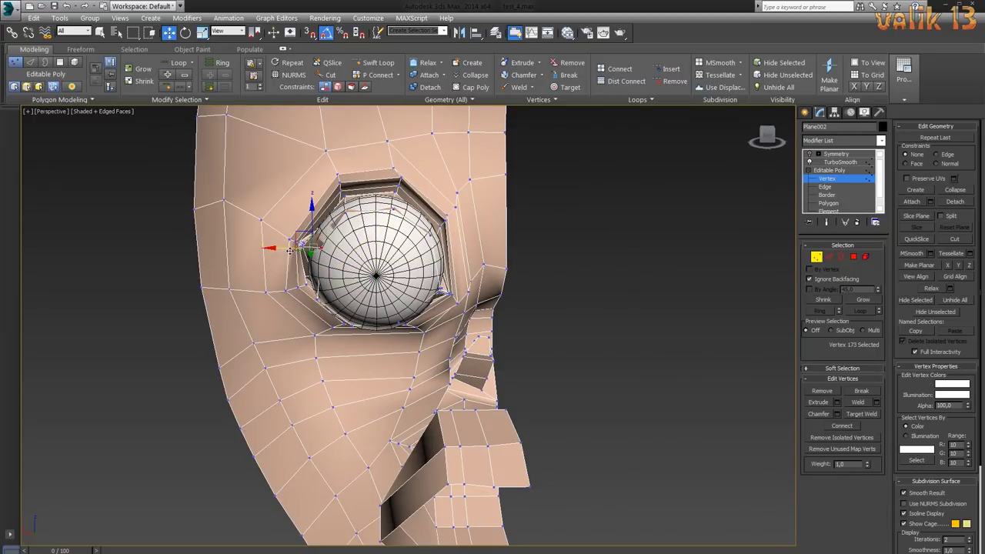
mouse_move(570, 362)
alt+middle_down()
mouse_move(582, 339)
mouse_move(583, 278)
mouse_move(371, 296)
mouse_move(403, 280)
mouse_move(663, 319)
mouse_move(431, 308)
mouse_move(654, 323)
mouse_move(567, 339)
mouse_move(605, 328)
mouse_move(622, 362)
mouse_move(441, 373)
mouse_move(659, 400)
mouse_move(554, 380)
mouse_move(611, 367)
mouse_move(523, 445)
mouse_move(646, 385)
mouse_move(549, 450)
mouse_move(576, 449)
mouse_move(503, 450)
mouse_move(536, 330)
alt+middle_up()
click(836, 154)
scroll(441, 373, down, 3)
- Check the eyeball Sphere001's fit in the socket from the front and side
scroll(536, 330, down, 10)
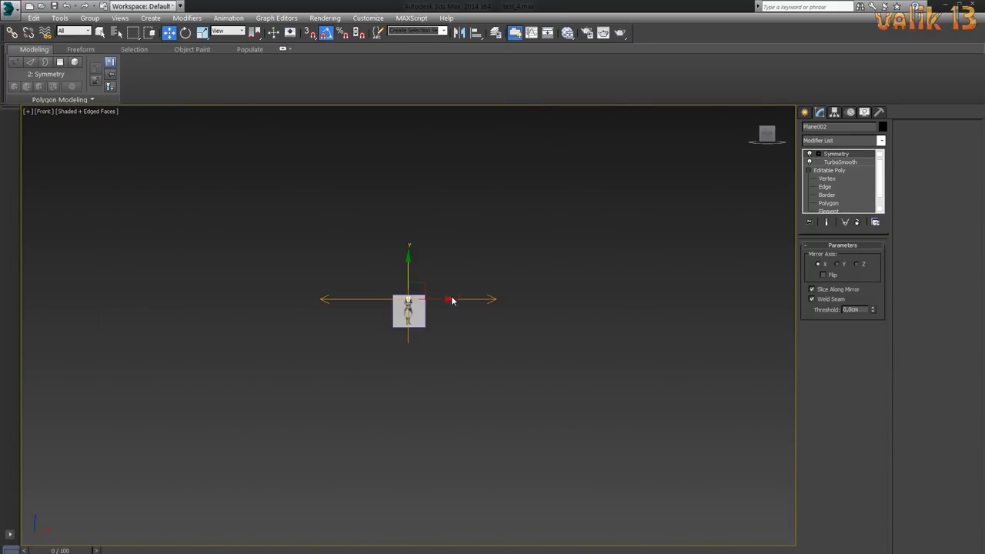
scroll(451, 299, up, 8)
scroll(541, 375, up, 3)
alt+middle_drag(541, 370, 574, 405)
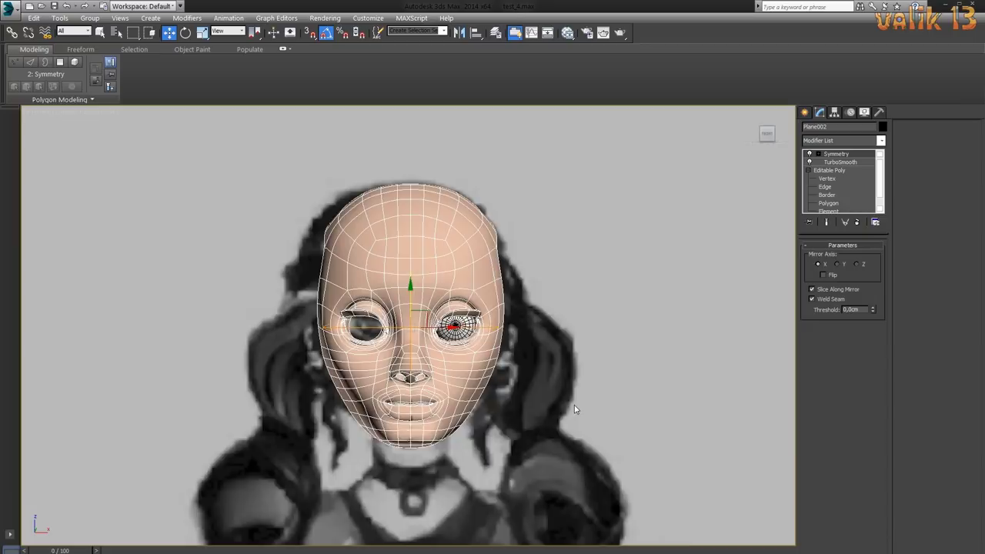
key(f)
scroll(466, 355, up, 6)
click(418, 280)
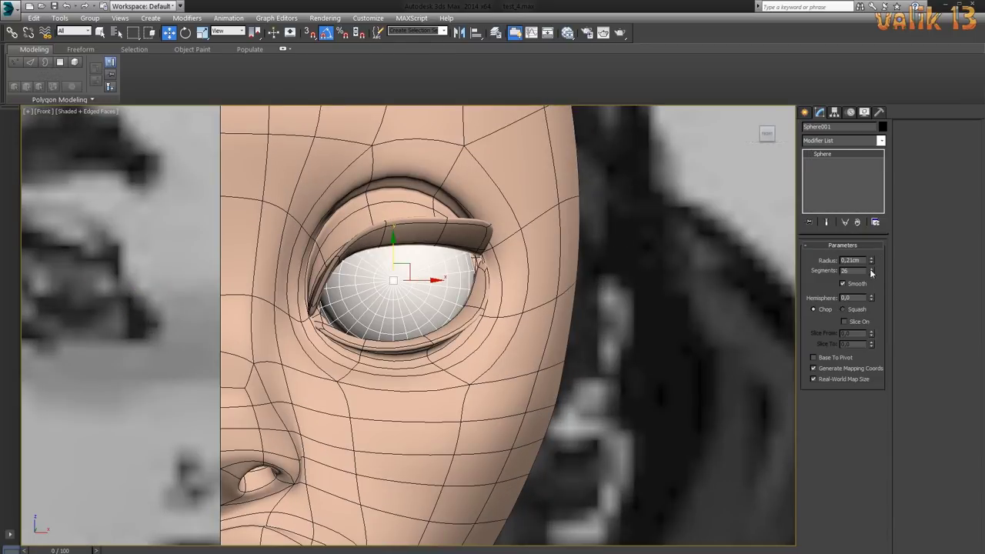
alt+middle_drag(642, 367, 557, 379)
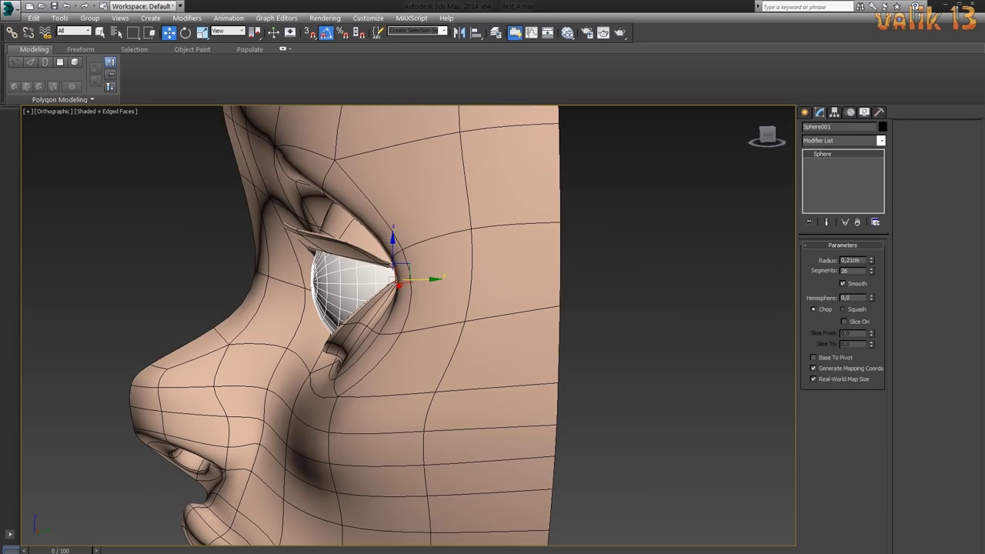
mouse_move(556, 379)
alt+middle_down()
mouse_move(707, 482)
mouse_move(672, 528)
mouse_move(713, 487)
mouse_move(556, 495)
mouse_move(718, 490)
mouse_move(728, 512)
mouse_move(551, 467)
mouse_move(567, 408)
mouse_move(590, 454)
mouse_move(572, 416)
mouse_move(562, 466)
alt+middle_up()
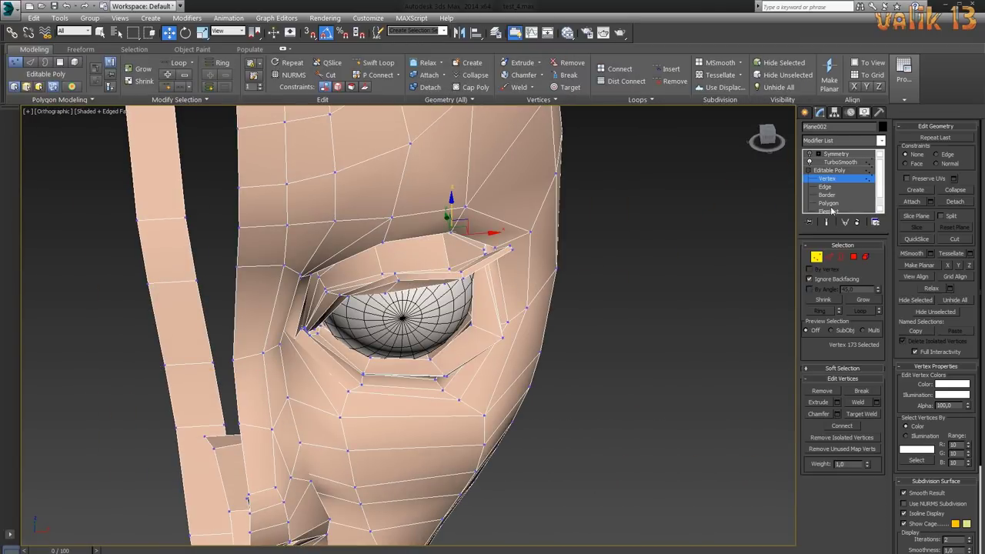
- Select the eye-corner vertices and turn on the smoothed end-result preview
mouse_move(693, 369)
alt+middle_down()
mouse_move(667, 391)
mouse_move(653, 385)
mouse_move(668, 377)
mouse_move(551, 396)
mouse_move(567, 347)
mouse_move(618, 345)
mouse_move(659, 377)
mouse_move(650, 351)
alt+middle_up()
scroll(576, 348, up, 2)
ctrl+click(623, 356)
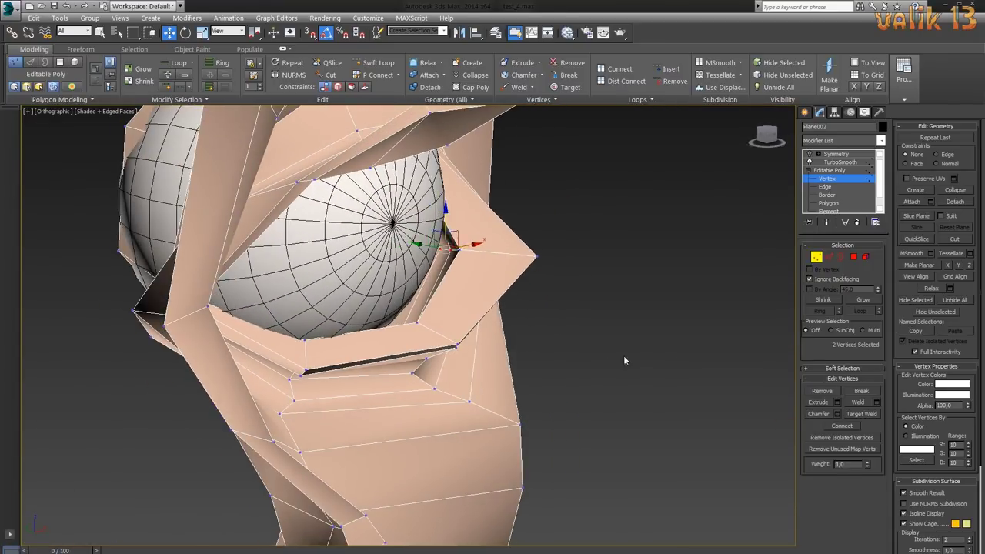
scroll(518, 276, up, 3)
scroll(514, 324, down, 3)
mouse_move(514, 324)
alt+middle_down()
mouse_move(603, 406)
mouse_move(578, 431)
alt+middle_up()
scroll(593, 413, up, 3)
scroll(561, 373, up, 2)
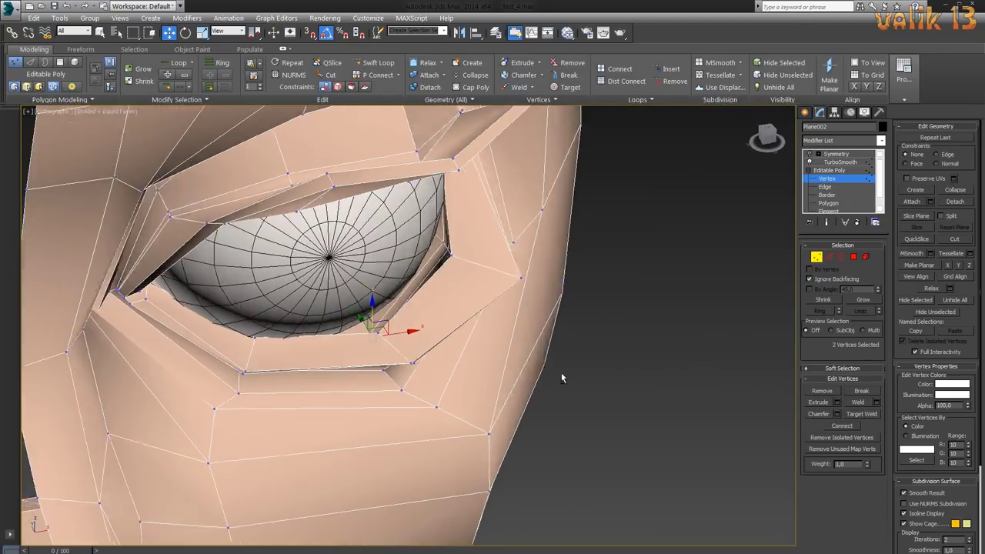
key(ctrl+e)
scroll(590, 392, up, 2)
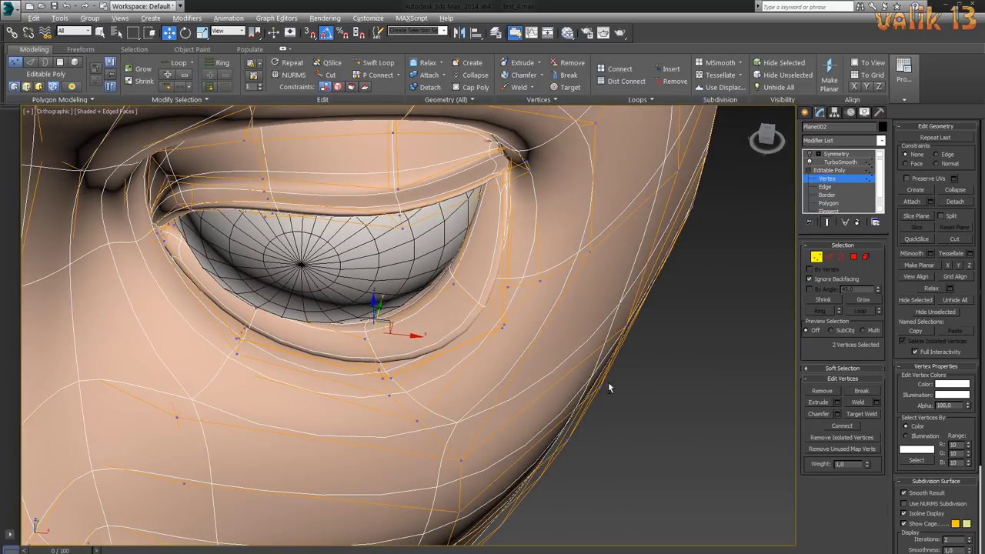
- Adjust the lower-lid vertices, including vertex 238, and the eye-corner vertex
alt+middle_drag(608, 388, 397, 333)
alt+middle_drag(457, 388, 484, 380)
click(451, 227)
mouse_move(450, 227)
alt+middle_down()
mouse_move(514, 377)
mouse_move(629, 389)
mouse_move(538, 323)
alt+middle_up()
click(375, 321)
mouse_move(375, 321)
alt+middle_down()
mouse_move(471, 365)
mouse_move(362, 309)
mouse_move(362, 426)
alt+middle_up()
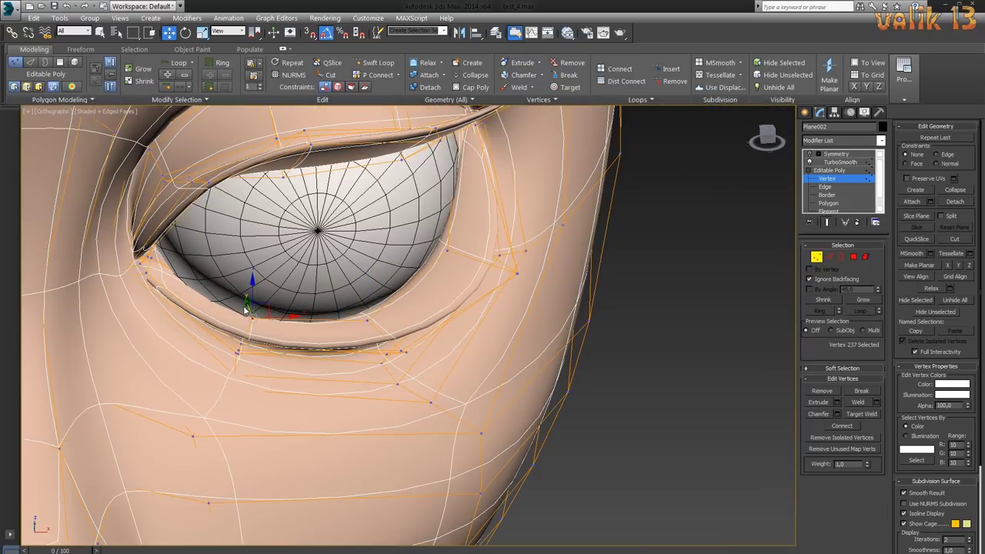
mouse_move(246, 308)
alt+middle_down()
mouse_move(302, 375)
mouse_move(352, 329)
alt+middle_up()
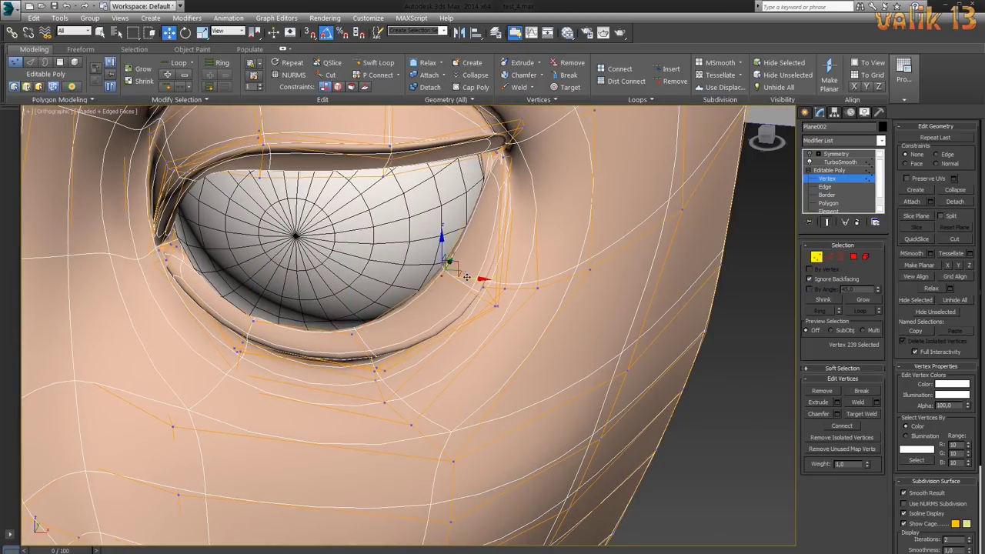
scroll(466, 277, down, 5)
mouse_move(466, 277)
alt+middle_down()
mouse_move(491, 314)
mouse_move(518, 403)
mouse_move(574, 390)
mouse_move(540, 431)
mouse_move(612, 376)
mouse_move(476, 389)
alt+middle_up()
scroll(540, 431, up, 3)
scroll(477, 389, up, 2)
scroll(498, 281, up, 3)
click(498, 281)
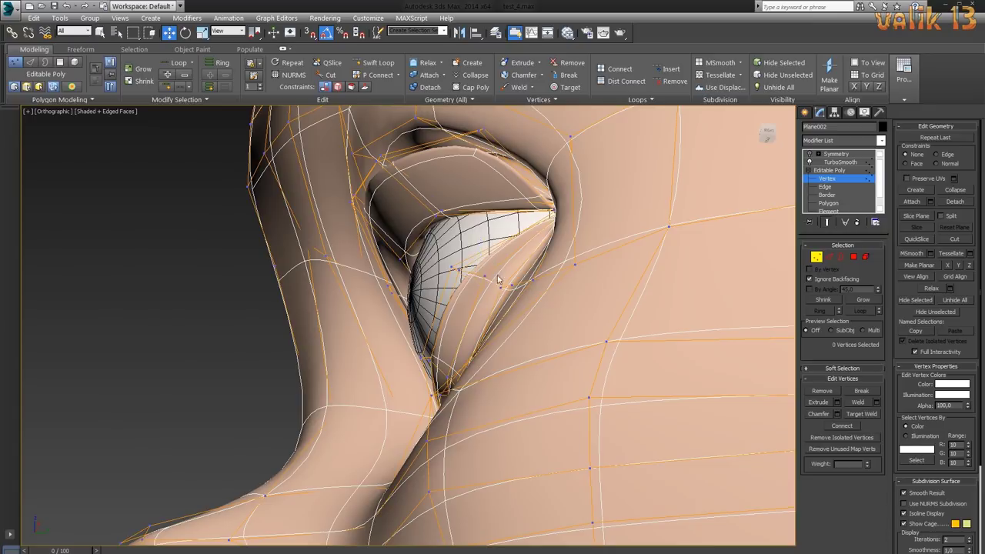
click(498, 281)
mouse_move(498, 280)
alt+middle_down()
mouse_move(481, 254)
mouse_move(663, 319)
mouse_move(556, 347)
alt+middle_up()
- Select edges on the low-poly base mesh and inspect the eye socket from the side
key(2)
key(ctrl+q)
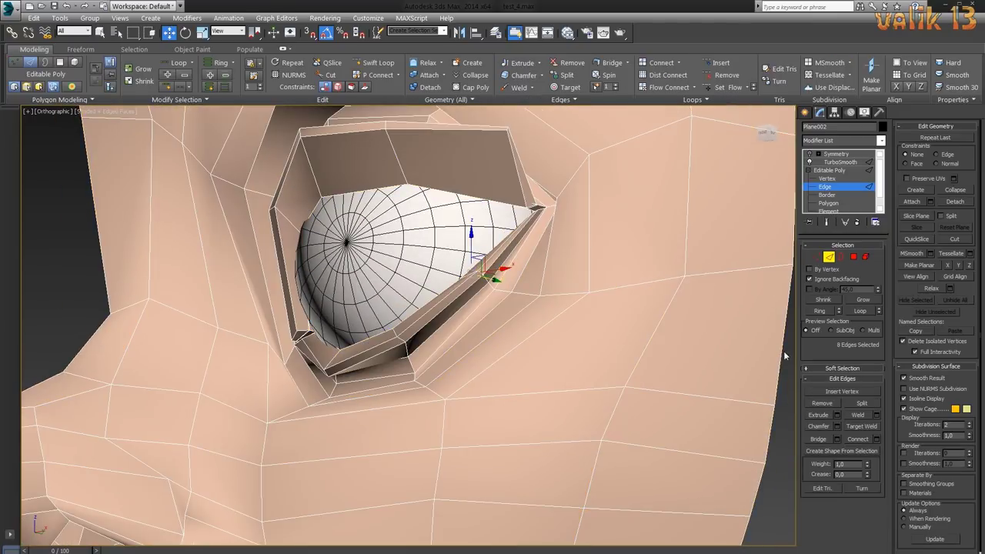
ctrl+click(400, 342)
mouse_move(401, 342)
alt+middle_down()
mouse_move(542, 368)
mouse_move(458, 320)
mouse_move(542, 387)
mouse_move(594, 377)
mouse_move(596, 344)
mouse_move(462, 324)
mouse_move(561, 370)
mouse_move(638, 330)
mouse_move(555, 361)
mouse_move(564, 350)
mouse_move(636, 349)
mouse_move(600, 323)
mouse_move(487, 342)
mouse_move(592, 395)
mouse_move(467, 377)
mouse_move(569, 386)
mouse_move(572, 377)
alt+middle_up()
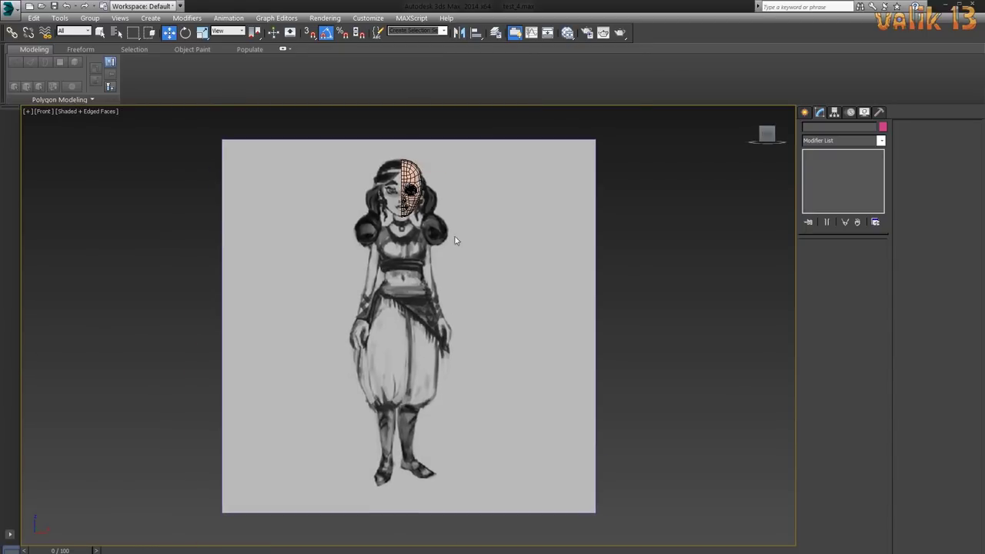
- Orbit and zoom to view the eyeball in the eyelids from profile and three-quarter angles
scroll(454, 236, up, 10)
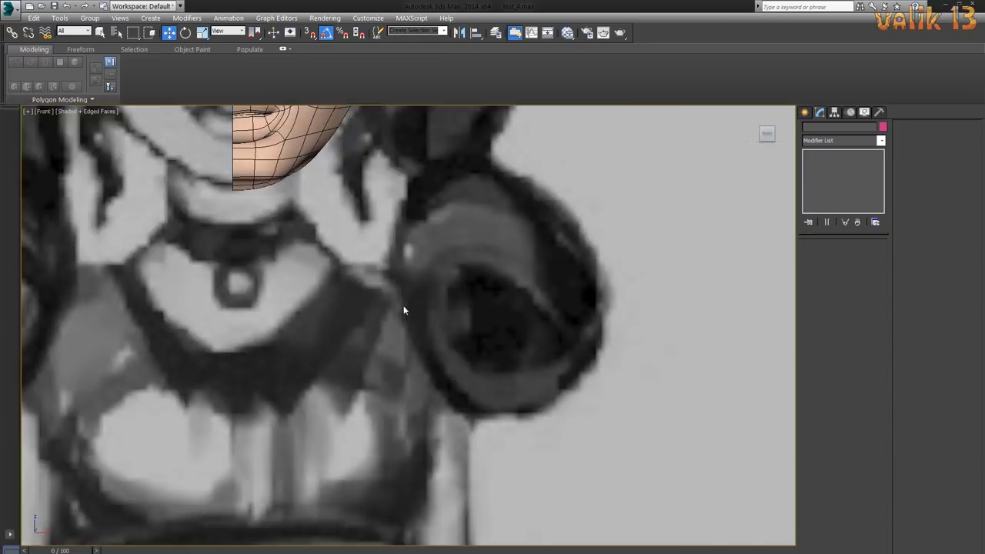
scroll(402, 308, up, 5)
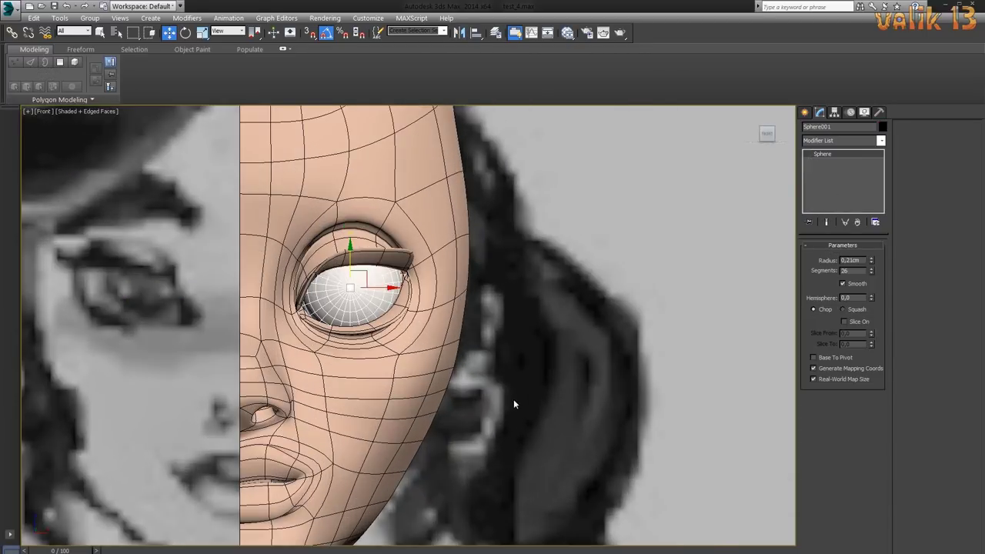
mouse_move(514, 399)
alt+middle_down()
mouse_move(462, 406)
mouse_move(492, 394)
mouse_move(548, 477)
mouse_move(478, 380)
mouse_move(510, 409)
mouse_move(482, 451)
mouse_move(513, 441)
alt+middle_up()
scroll(567, 404, down, 5)
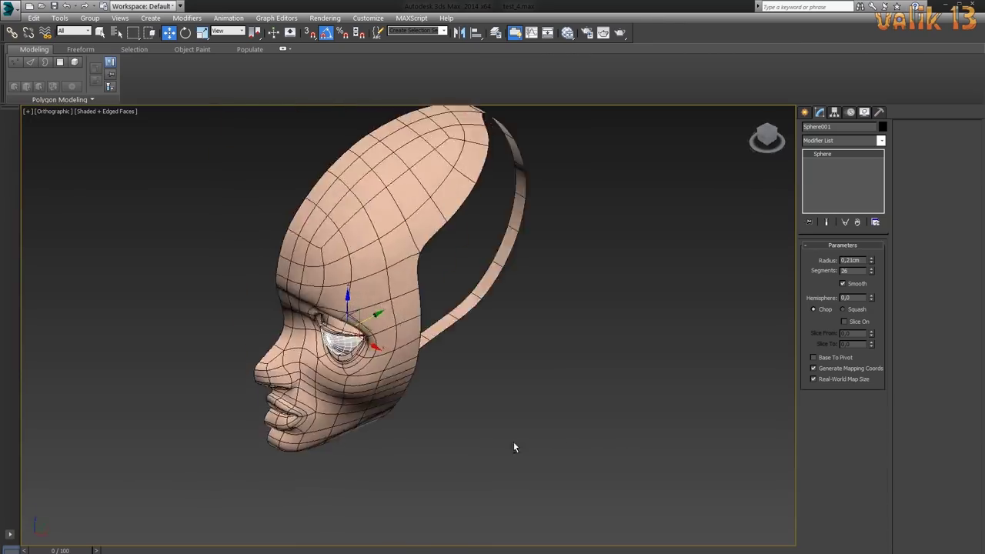
scroll(513, 441, up, 10)
scroll(401, 382, down, 8)
scroll(401, 381, up, 8)
mouse_move(510, 367)
alt+middle_down()
mouse_move(528, 358)
mouse_move(445, 320)
mouse_move(470, 356)
mouse_move(477, 310)
mouse_move(488, 345)
mouse_move(396, 354)
mouse_move(668, 268)
alt+middle_up()
- Compare the face mesh's smoothed and low-poly eye area, then select the eyeball sphere
click(493, 317)
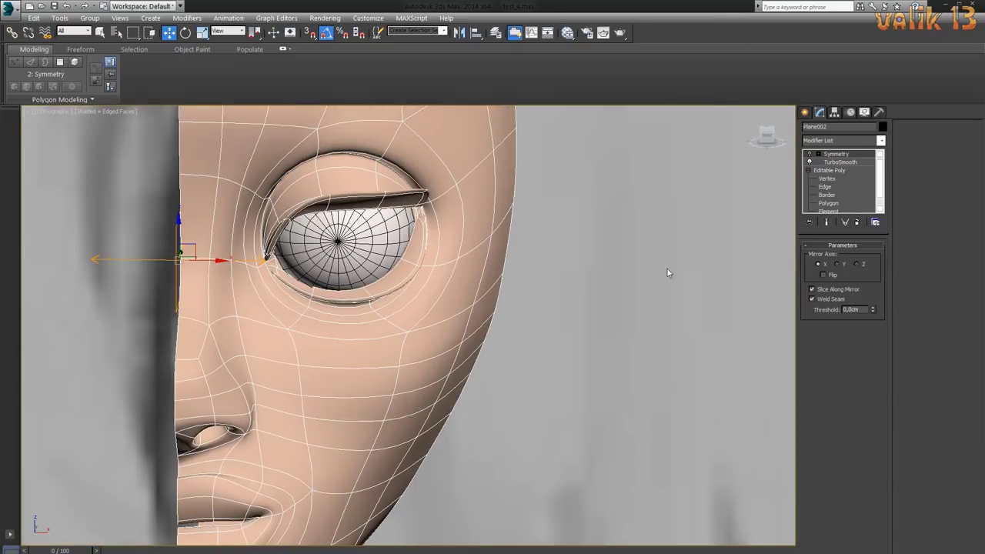
key(2)
mouse_move(505, 341)
alt+middle_down()
mouse_move(469, 323)
mouse_move(523, 333)
mouse_move(356, 303)
mouse_move(312, 268)
mouse_move(272, 196)
mouse_move(357, 338)
alt+middle_up()
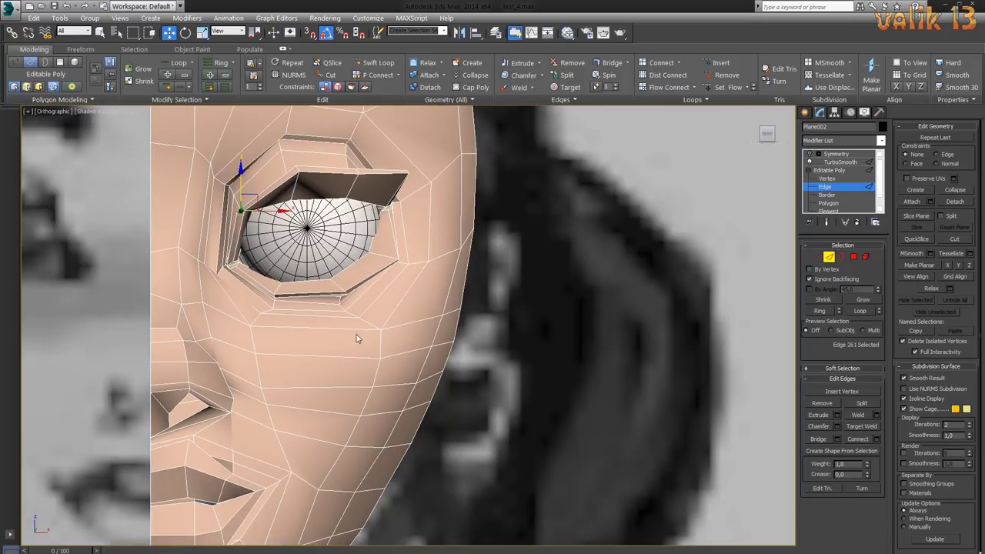
click(829, 222)
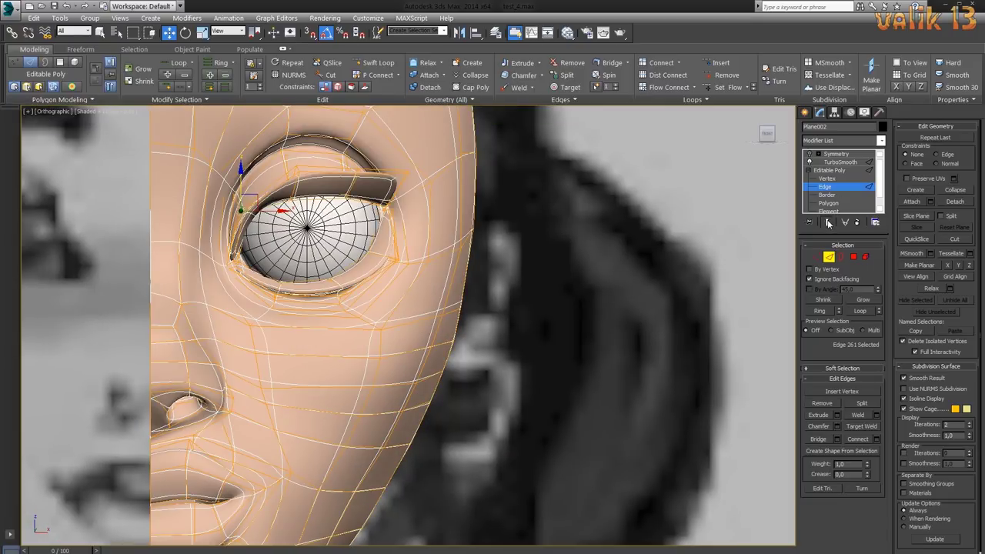
click(828, 222)
scroll(359, 371, down, 1)
scroll(418, 374, down, 3)
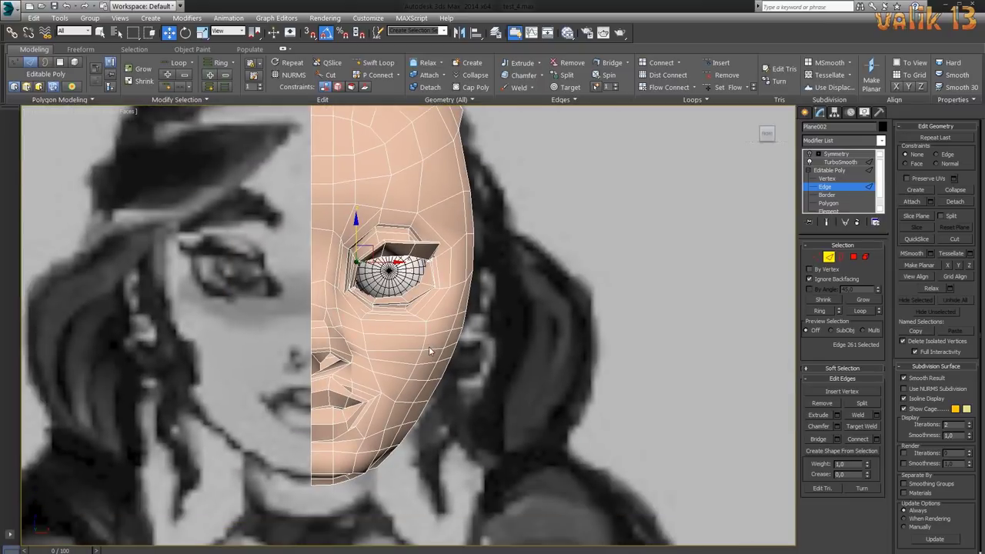
click(401, 277)
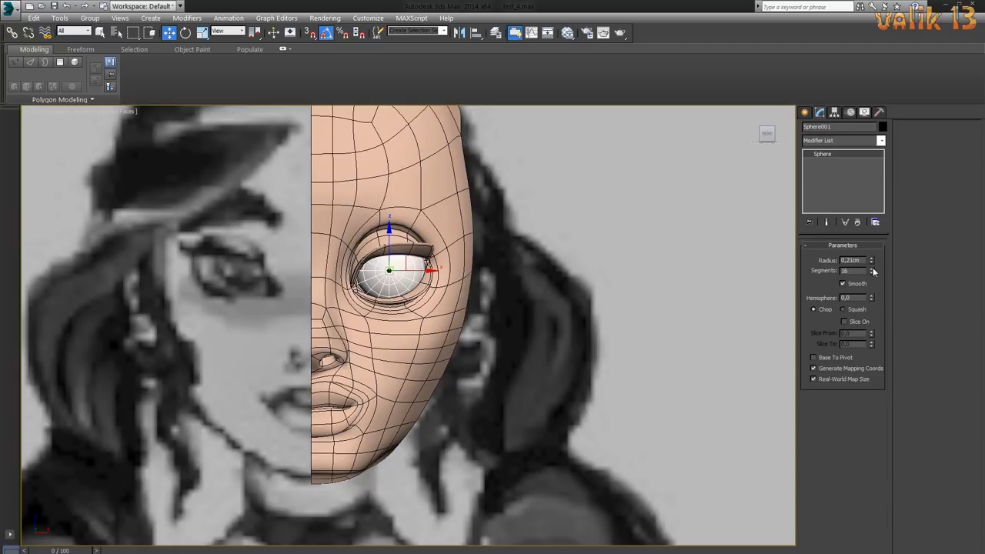
- Reselect the eyeball and isolate it so only the sphere shows
click(514, 256)
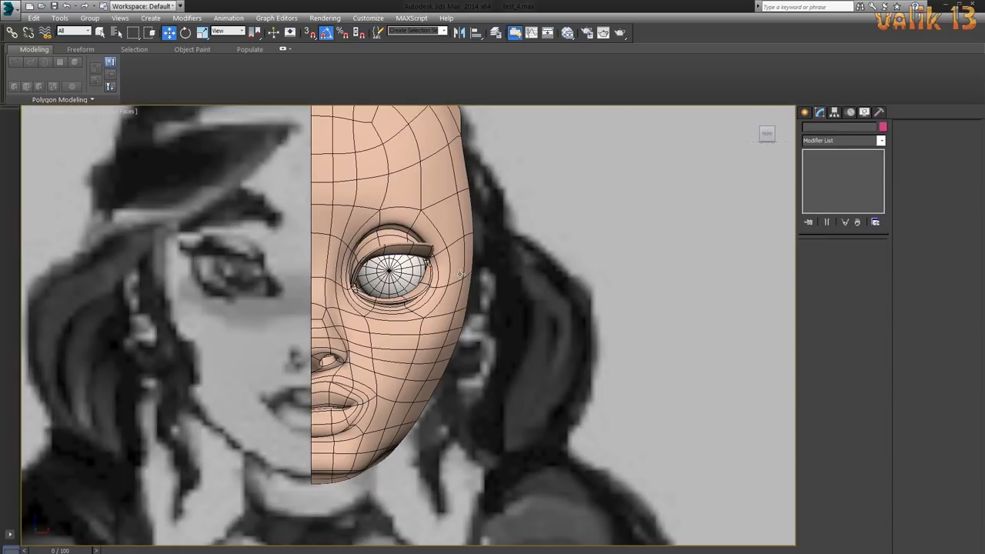
middle_drag(540, 356, 567, 429)
click(454, 304)
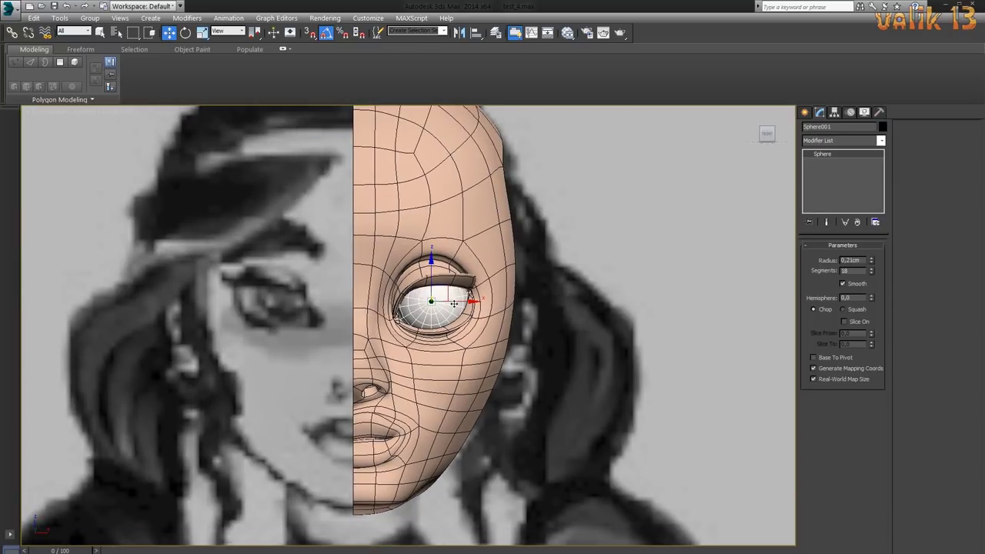
right_click(467, 221)
click(500, 189)
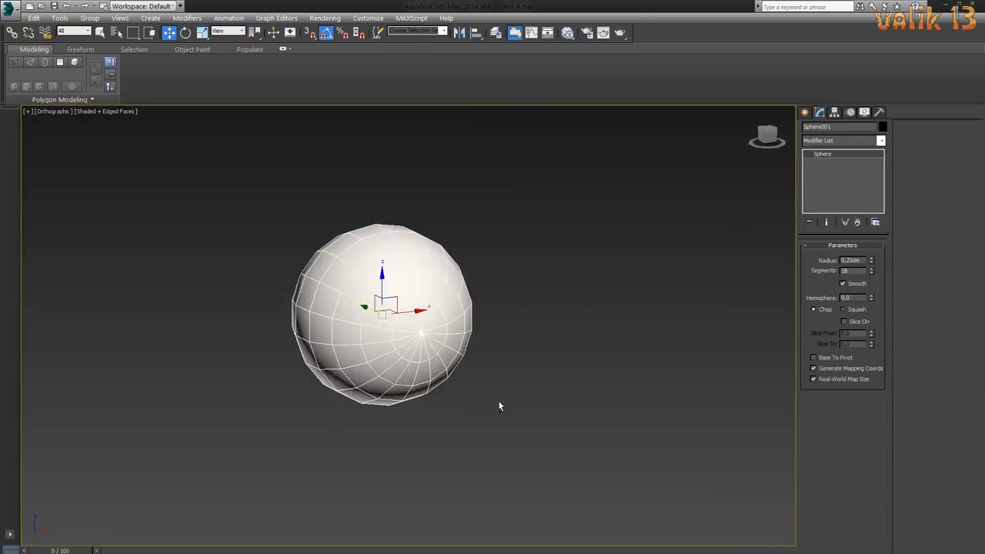
mouse_move(498, 400)
alt+middle_down()
mouse_move(483, 423)
mouse_move(509, 381)
mouse_move(434, 307)
alt+middle_up()
- Try a TurboSmooth modifier on the eyeball, delete it, and convert the sphere to Editable Poly
click(880, 140)
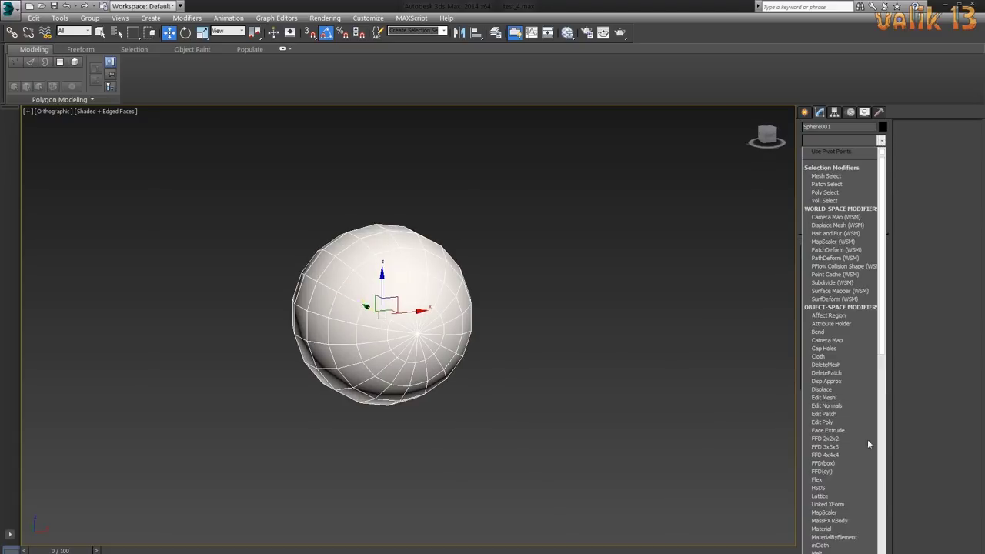
scroll(867, 438, down, 5)
scroll(855, 422, down, 5)
click(855, 422)
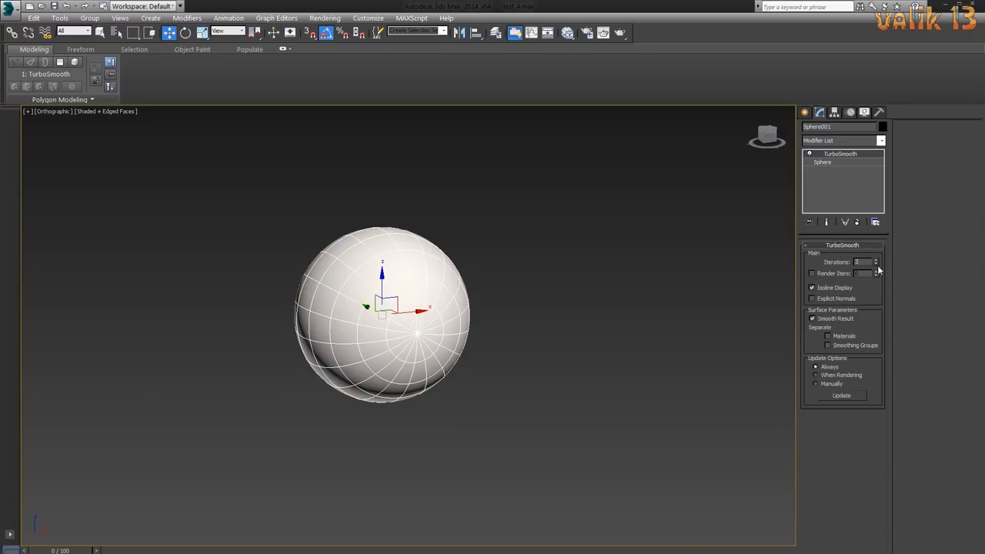
click(820, 162)
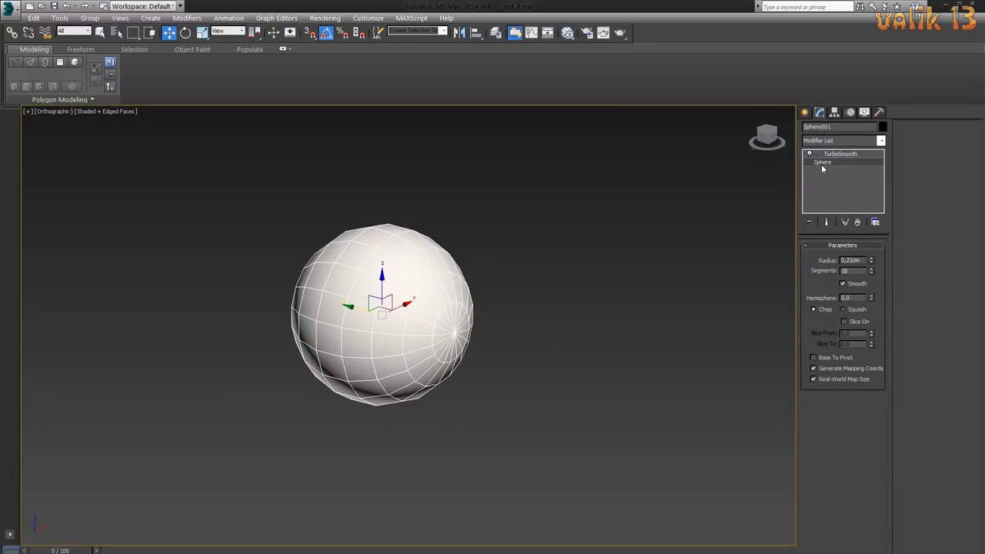
click(828, 155)
right_click(440, 296)
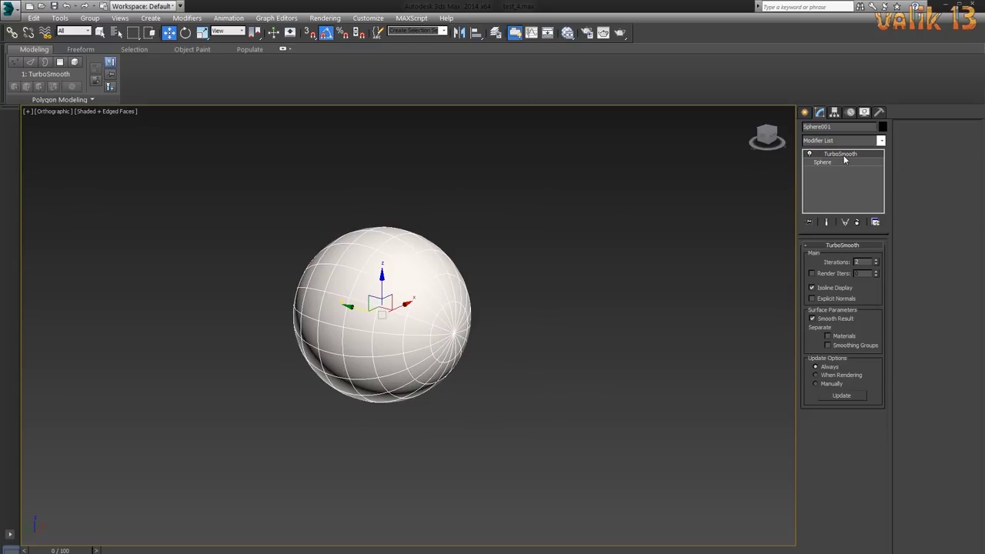
click(857, 221)
right_click(445, 295)
click(573, 394)
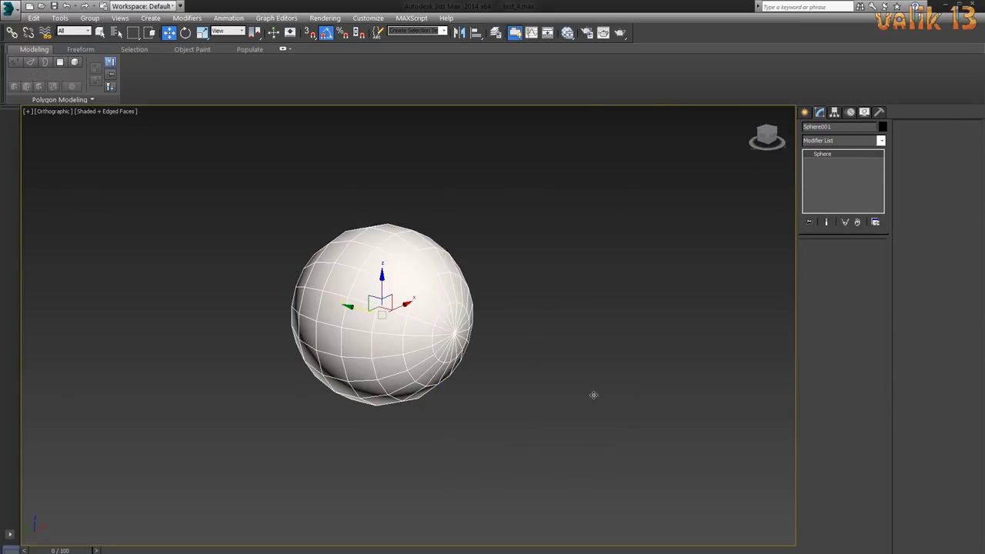
right_click(828, 154)
- Restore TurboSmooth above the Editable Poly and trial-select faces near the eyeball's front pole
click(831, 192)
key(4)
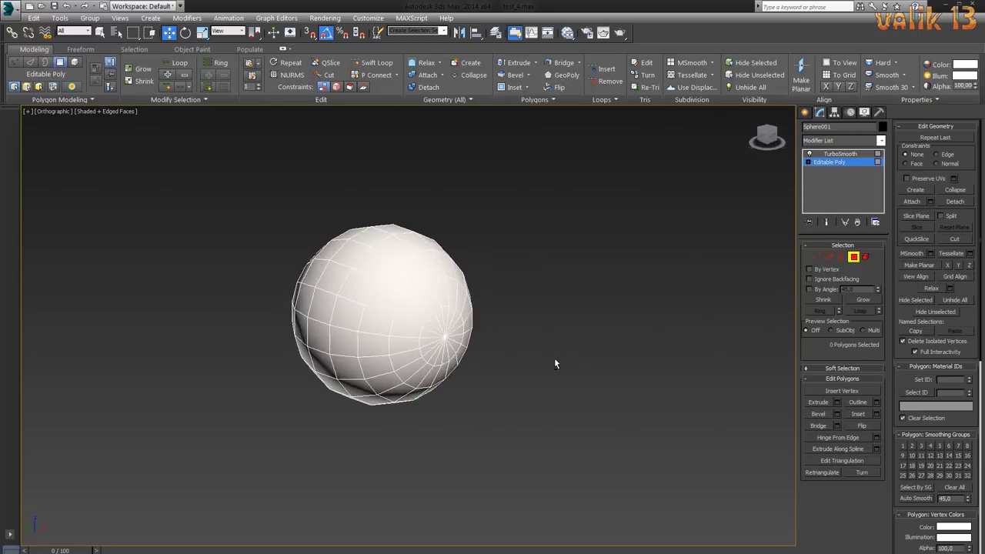
alt+middle_drag(554, 360, 428, 332)
click(421, 334)
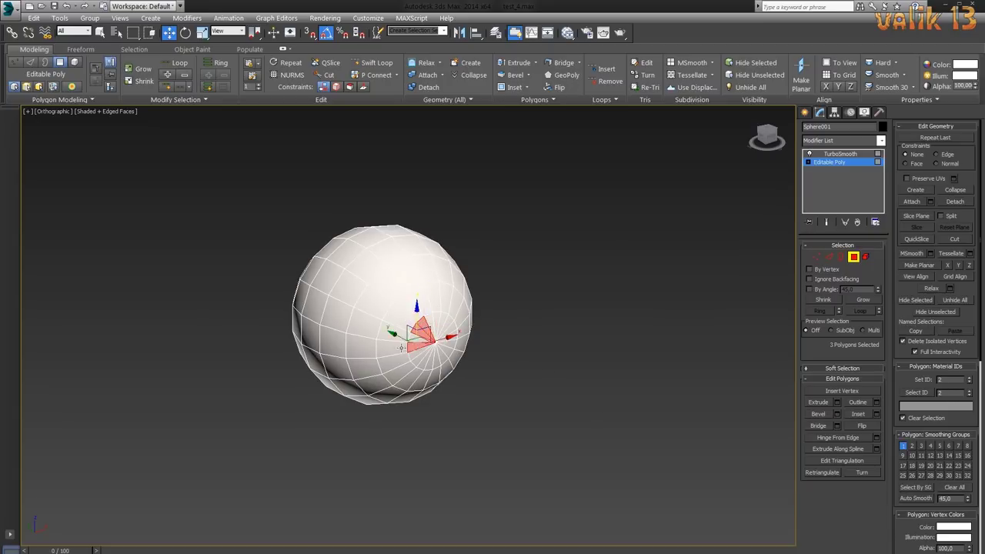
click(432, 328)
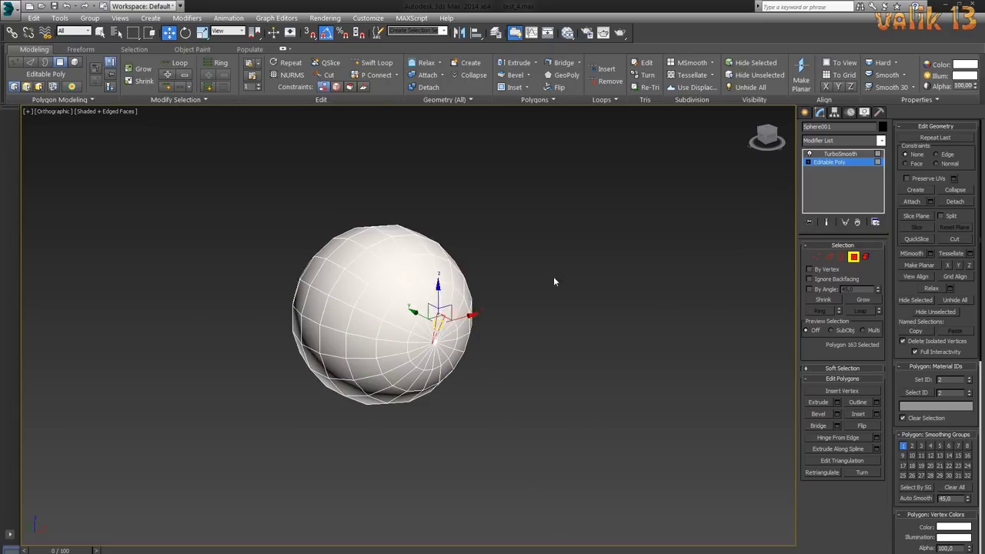
ctrl+click(419, 329)
click(442, 317)
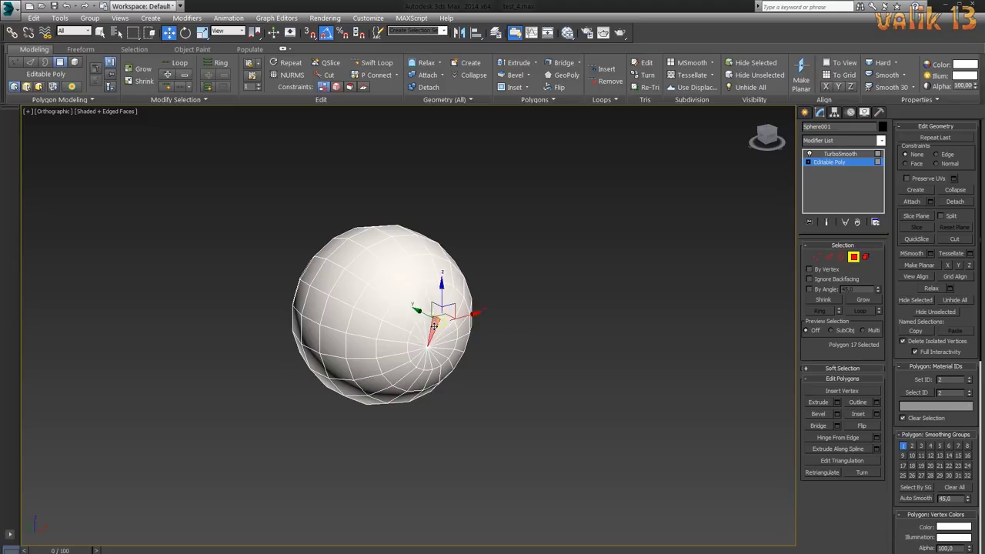
alt+click(453, 327)
click(443, 313)
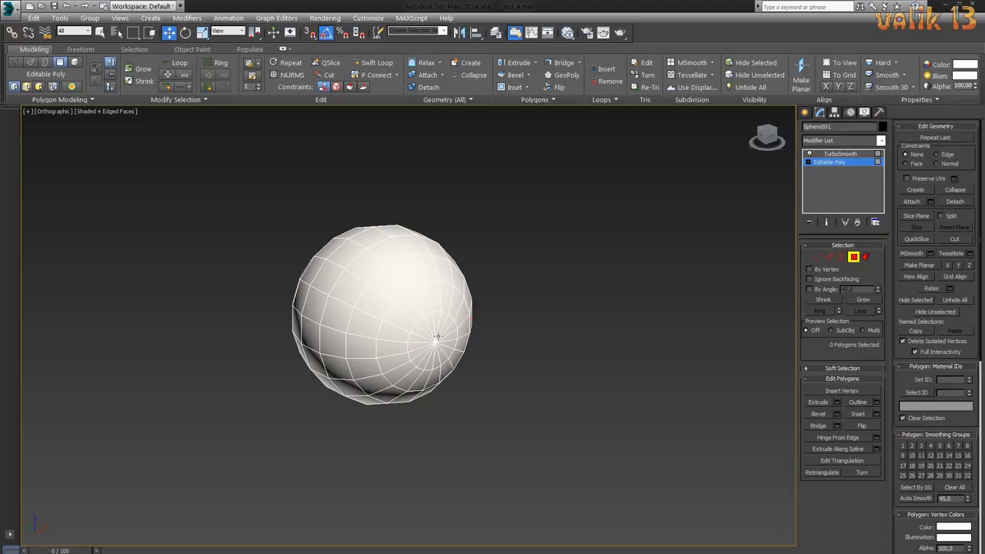
click(492, 335)
- Box-select a round 36-polygon disc around the eyeball's front pole
click(839, 154)
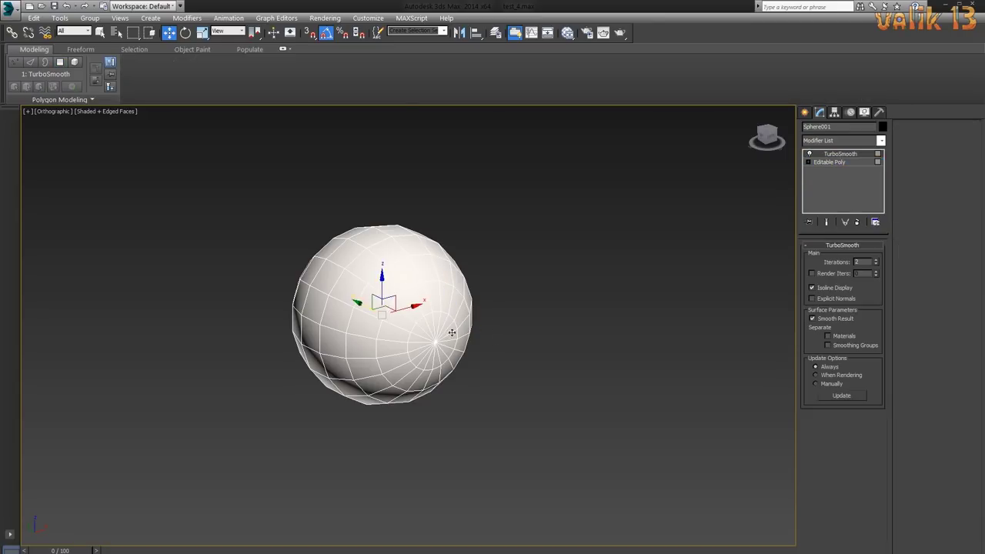
click(831, 162)
scroll(449, 322, up, 2)
mouse_move(449, 323)
mouse_down()
mouse_move(401, 359)
mouse_move(371, 324)
mouse_up()
alt+middle_drag(371, 324, 542, 385)
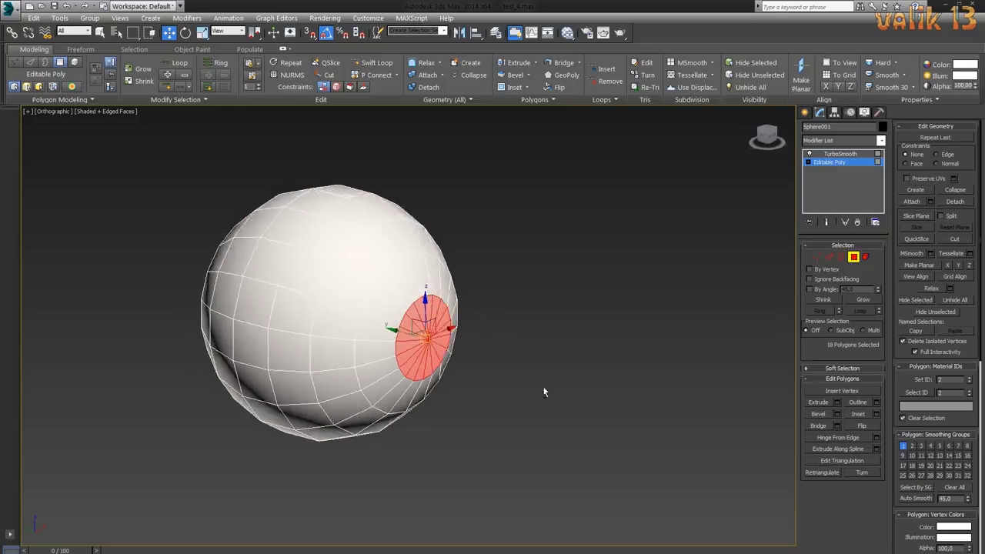
drag(464, 239, 415, 414)
mouse_move(416, 414)
alt+middle_down()
mouse_move(471, 403)
mouse_move(580, 427)
mouse_move(543, 419)
alt+middle_up()
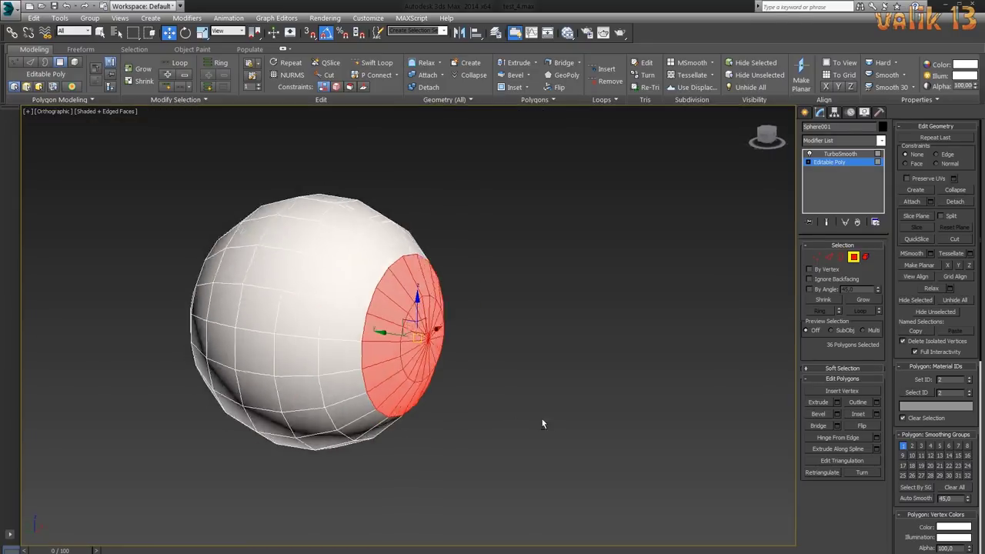
- Clone the eyeball Sphere001 as a copy, Sphere002, and move it to the right
key(ctrl+v)
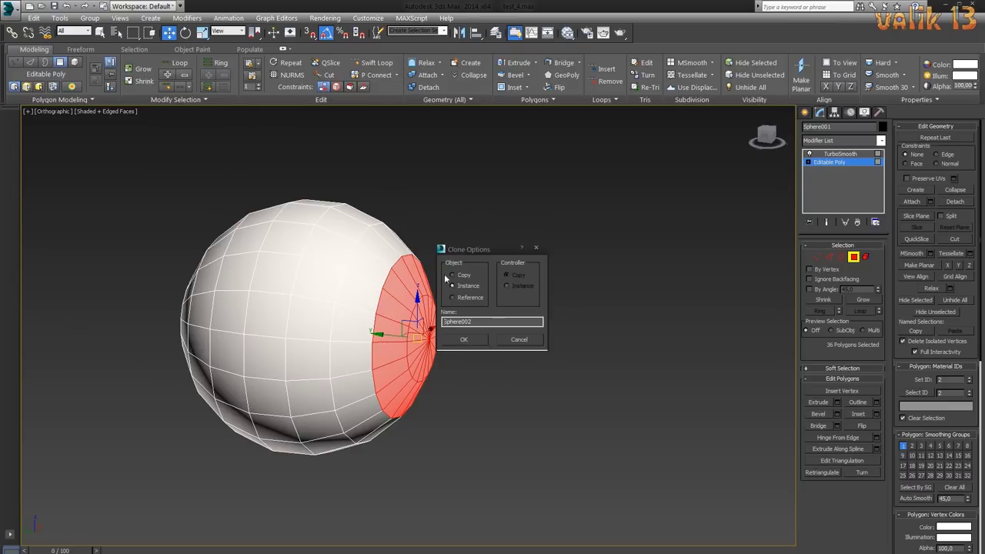
click(474, 345)
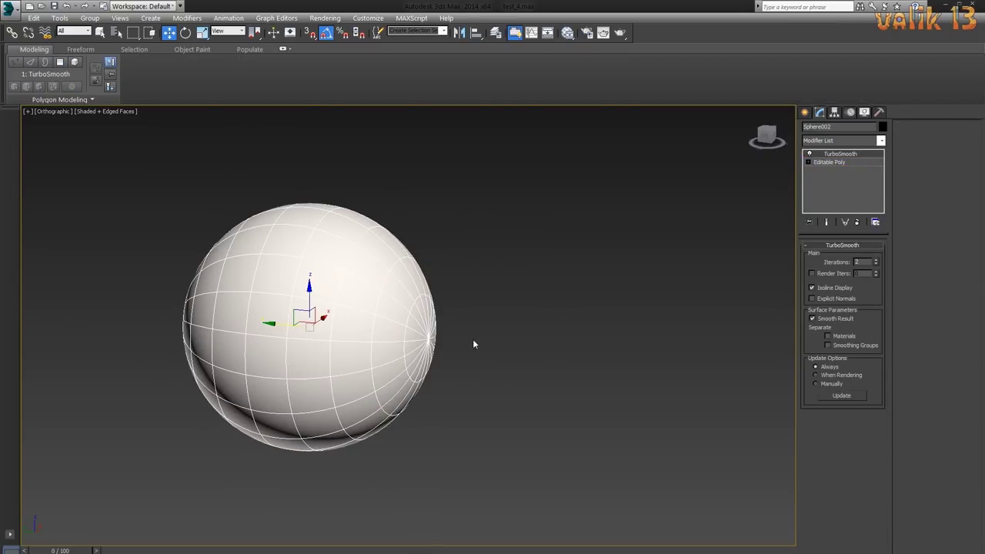
drag(278, 305, 542, 330)
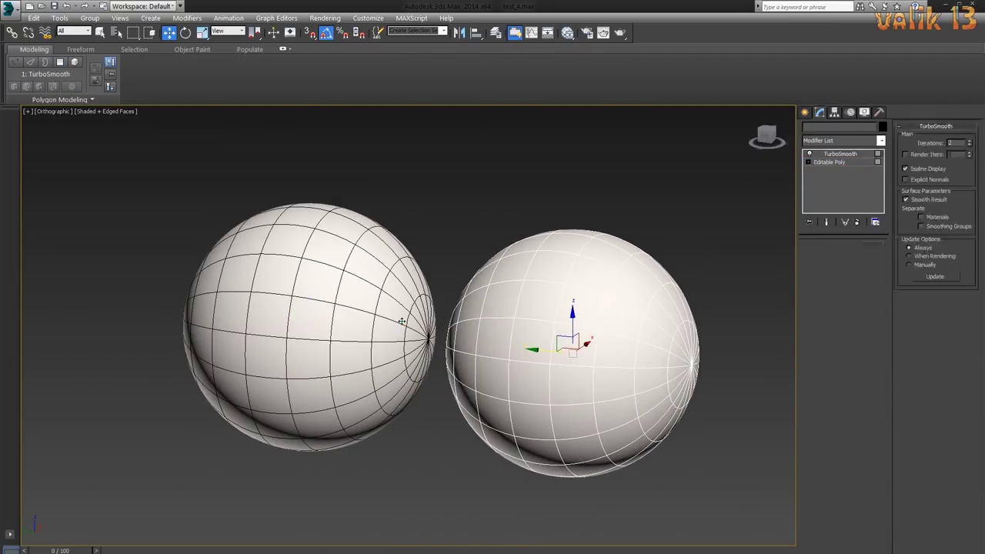
key(ctrl+z)
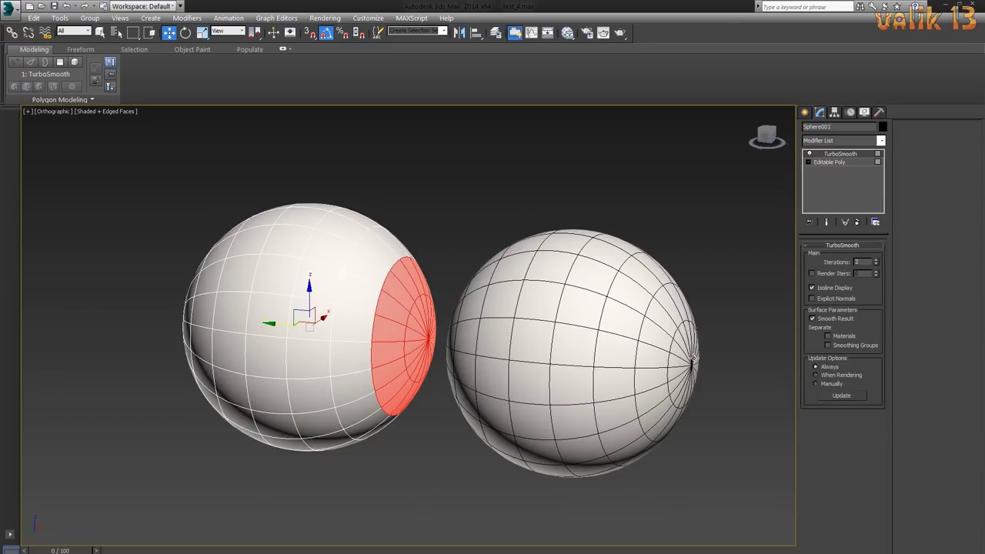
key(ctrl+y)
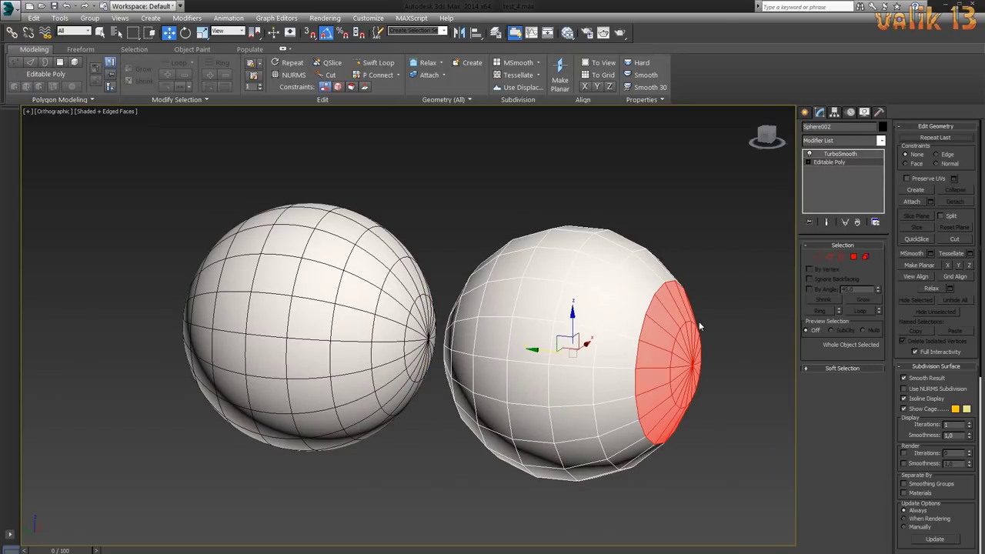
- Delete most of Sphere002's polygons, leaving only a thin front cap
key(ctrl+z)
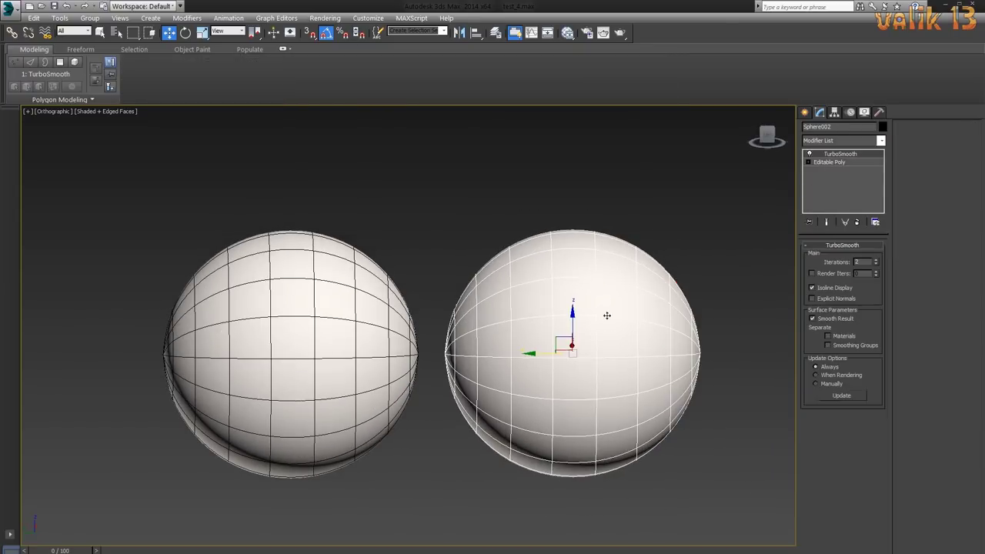
key(ctrl+z)
key(ctrl+y)
drag(452, 226, 653, 521)
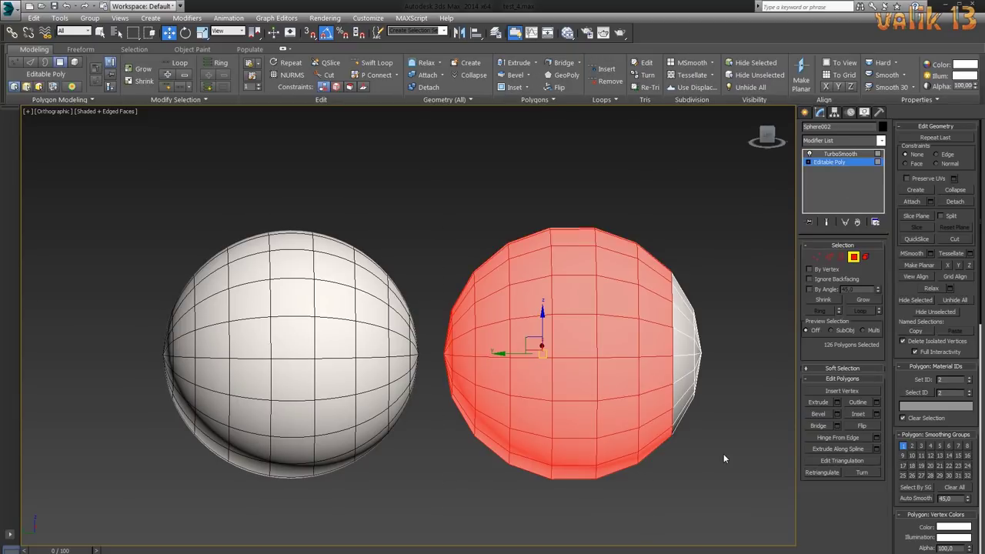
key(Delete)
key(3)
mouse_move(705, 451)
alt+middle_down()
mouse_move(721, 455)
mouse_move(624, 439)
alt+middle_up()
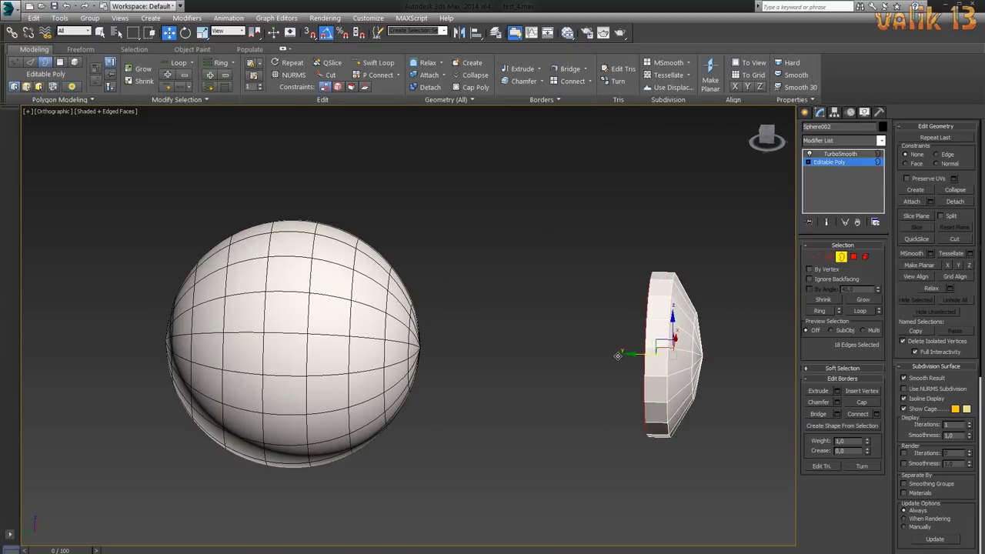
key(ctrl+d)
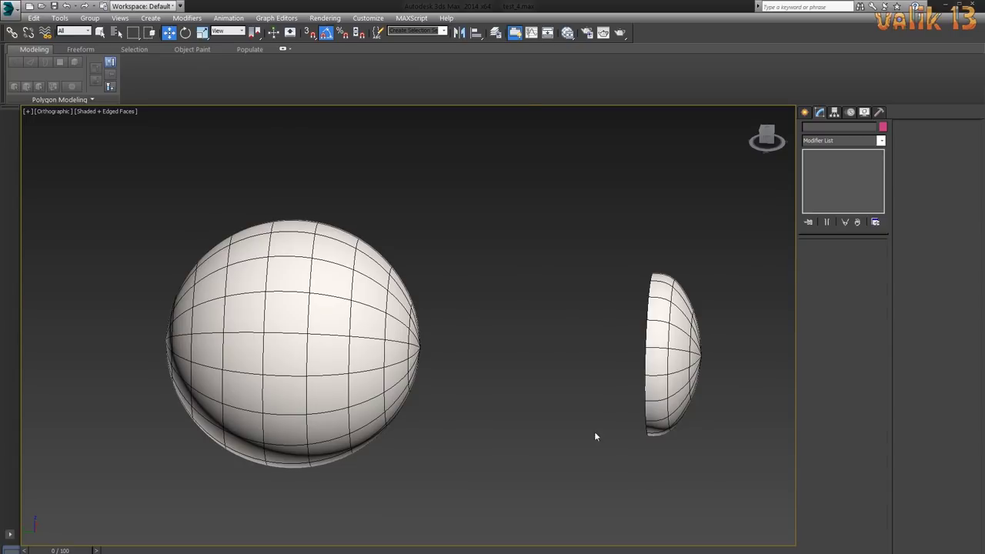
scroll(453, 431, down, 10)
- Select the original eyeball Sphere001 and zoom in on it in the perspective view
mouse_move(680, 262)
alt+middle_down()
mouse_move(556, 403)
mouse_move(629, 368)
alt+middle_up()
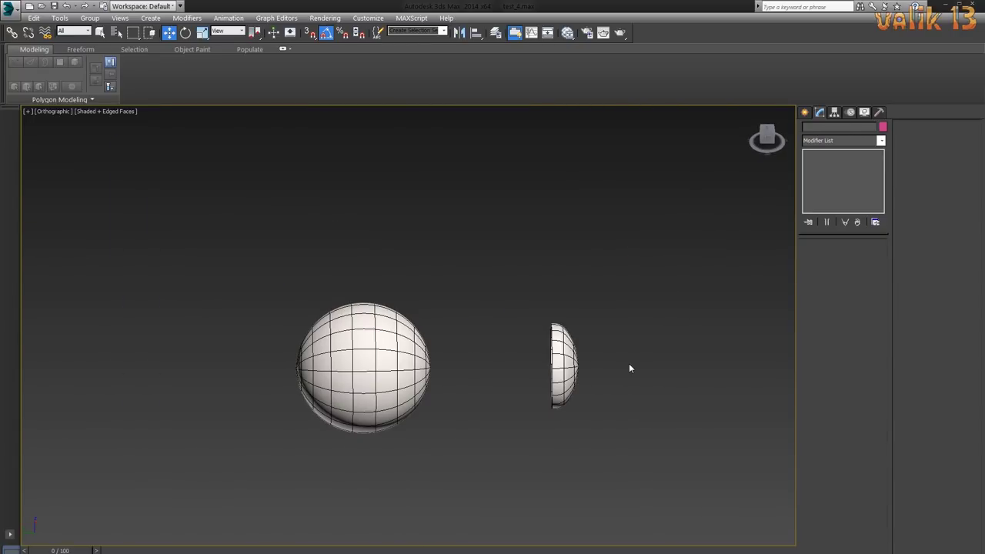
click(404, 362)
mouse_move(492, 412)
alt+middle_down()
mouse_move(452, 397)
mouse_move(539, 389)
alt+middle_up()
click(548, 387)
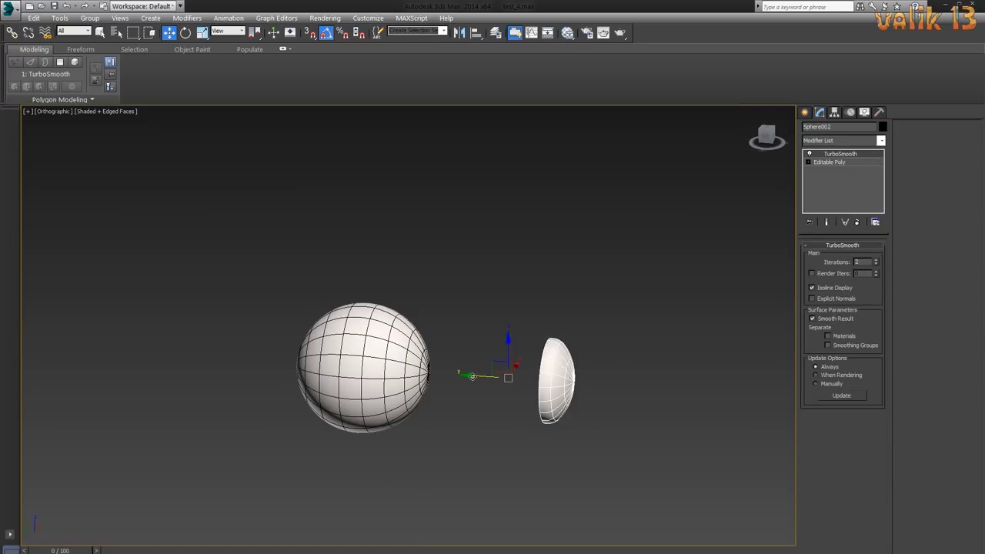
alt+middle_drag(574, 425, 579, 345)
click(370, 346)
key(p)
key(z)
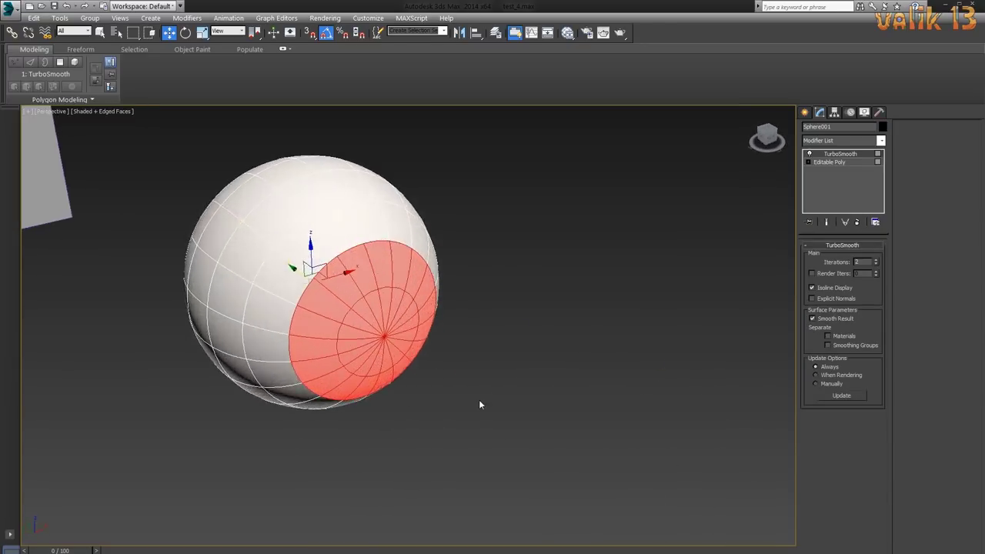
mouse_move(479, 399)
alt+middle_down()
mouse_move(534, 392)
mouse_move(439, 345)
mouse_move(586, 371)
mouse_move(462, 323)
mouse_move(663, 362)
mouse_move(455, 390)
mouse_move(539, 385)
mouse_move(524, 371)
mouse_move(584, 369)
alt+middle_up()
- Select Sphere001's front polygons in Editable Poly, checking the smoothed preview
click(829, 161)
key(1)
click(854, 258)
click(827, 222)
mouse_move(769, 261)
alt+middle_down()
mouse_move(510, 357)
mouse_move(653, 395)
mouse_move(588, 390)
mouse_move(635, 400)
mouse_move(613, 402)
mouse_move(623, 397)
alt+middle_up()
click(828, 222)
alt+middle_drag(693, 369, 600, 377)
- Add a Swift Loop ring around the front faces and push them inward into a recess
click(428, 231)
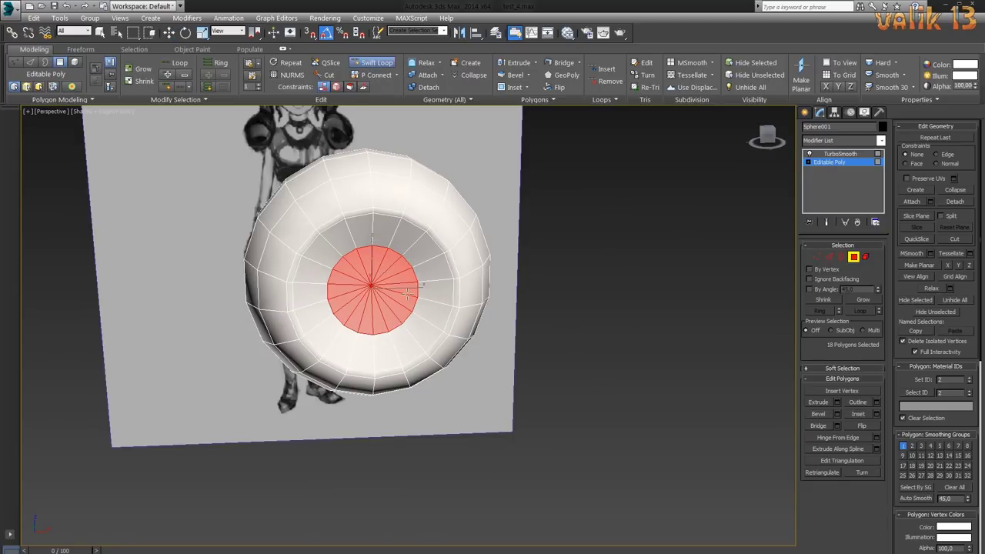
key(w)
mouse_move(564, 338)
alt+middle_down()
mouse_move(553, 331)
mouse_move(711, 354)
mouse_move(653, 386)
alt+middle_up()
scroll(653, 386, down, 3)
click(587, 412)
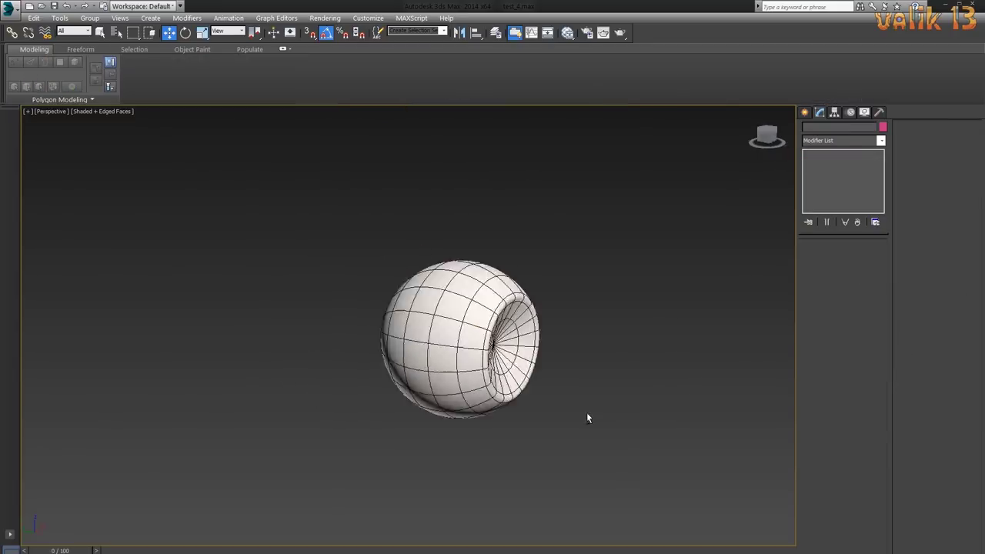
mouse_move(586, 411)
alt+middle_down()
mouse_move(617, 417)
mouse_move(760, 318)
alt+middle_up()
- Align the cornea cap Sphere002 to the eyeball Sphere001
click(760, 318)
click(281, 316)
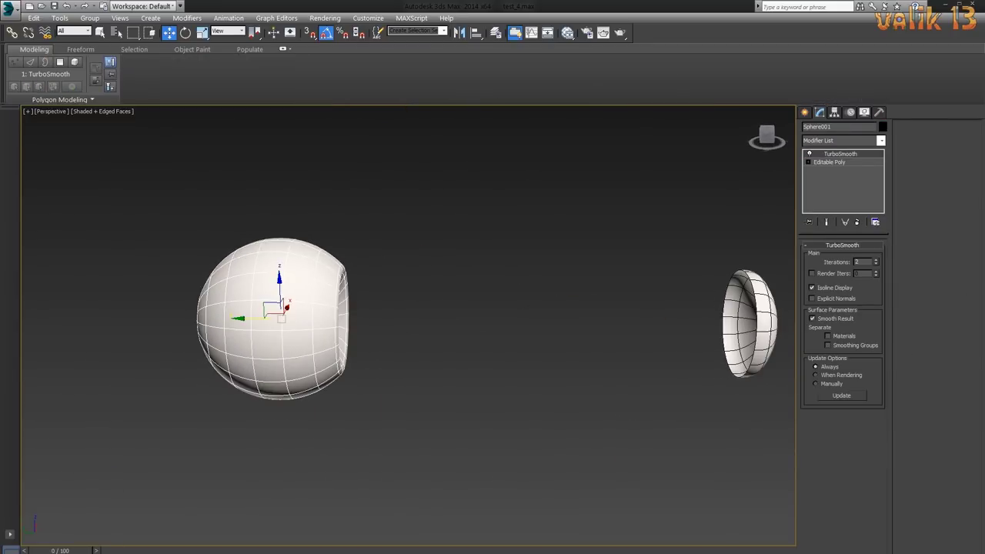
click(753, 323)
key(ctrl+z)
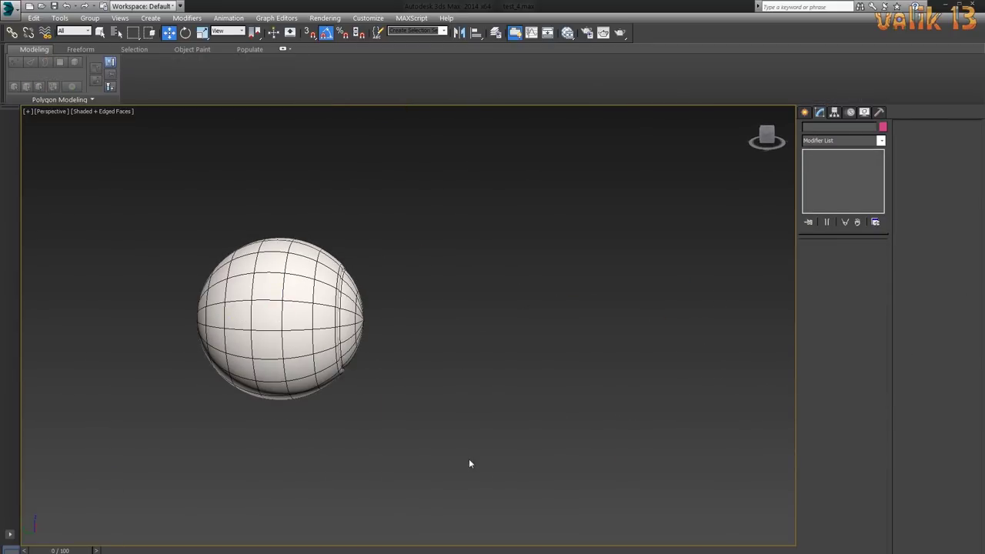
key(ctrl+z)
mouse_move(418, 377)
alt+middle_down()
mouse_move(382, 389)
mouse_move(415, 433)
mouse_move(451, 417)
mouse_move(543, 431)
mouse_move(391, 438)
mouse_move(545, 444)
alt+middle_up()
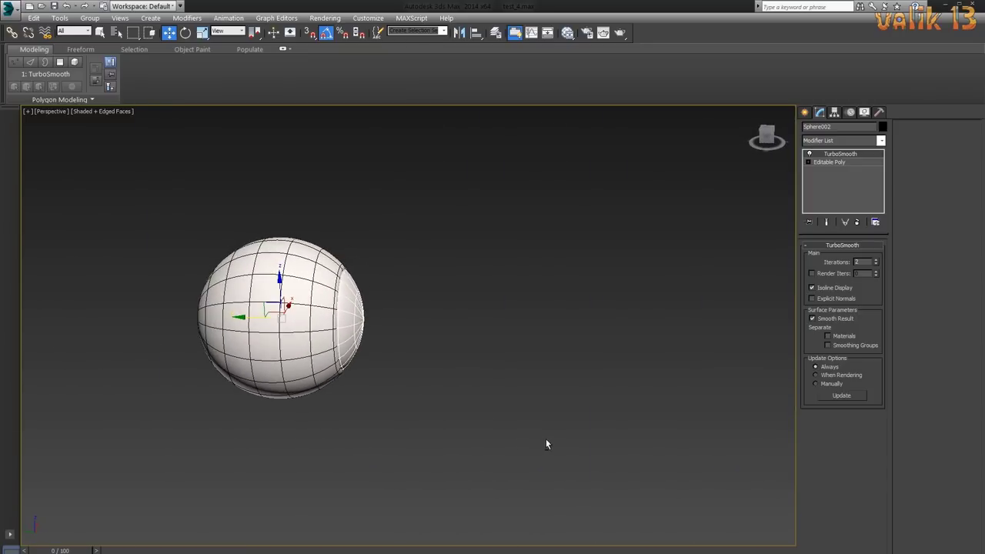
- Adjust the cap's polygons in Editable Poly with the smoothed result shown
click(829, 162)
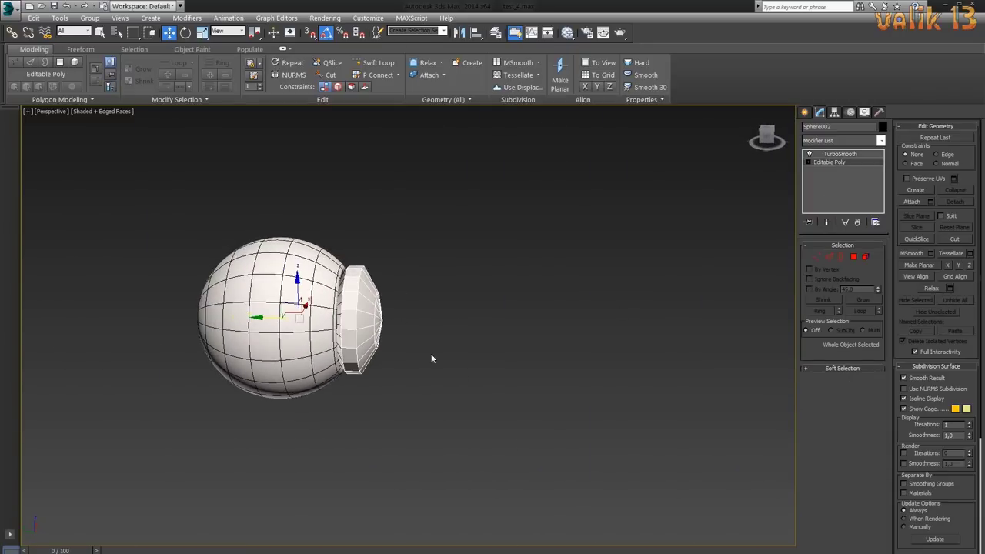
alt+middle_drag(430, 357, 461, 361)
key(4)
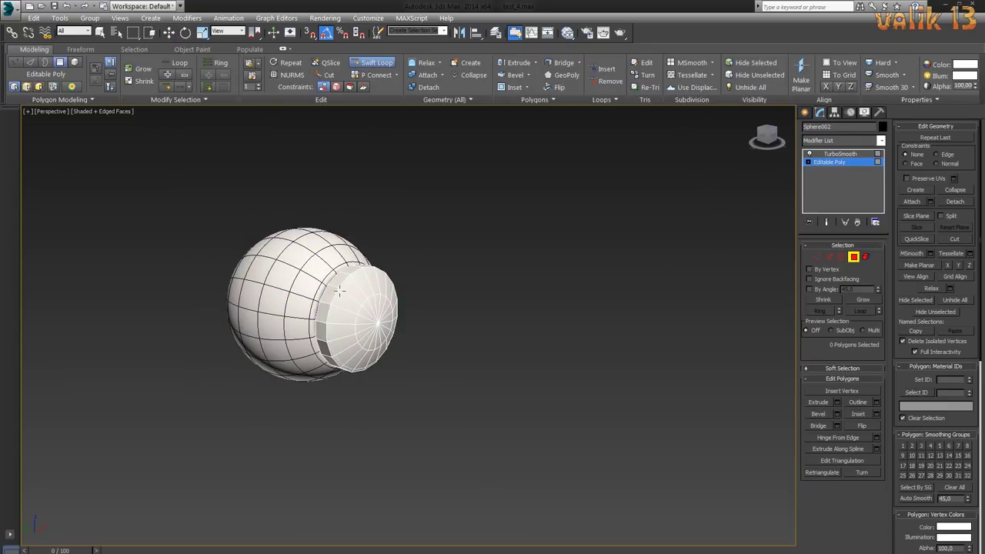
click(826, 222)
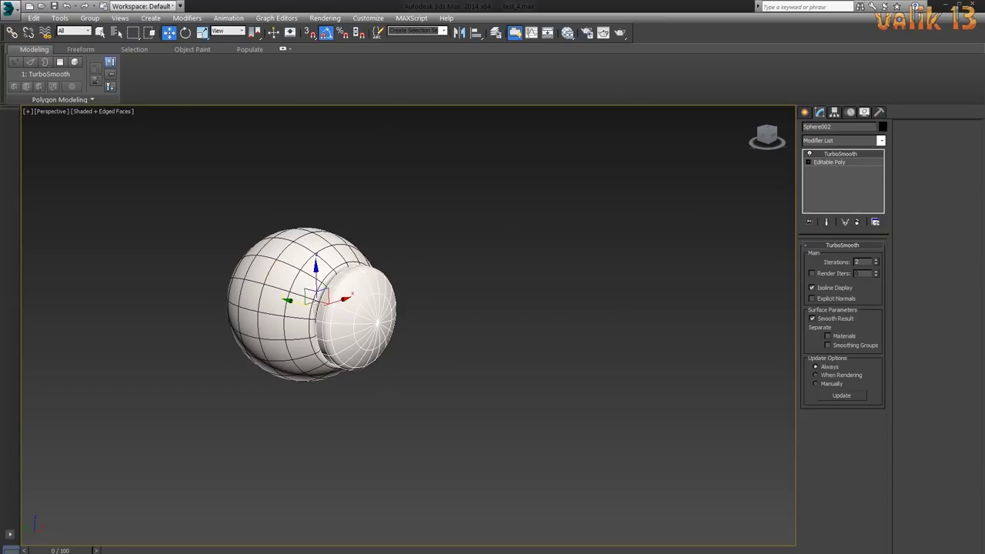
mouse_move(431, 370)
alt+middle_down()
mouse_move(538, 395)
mouse_move(410, 395)
mouse_move(346, 282)
mouse_move(461, 387)
mouse_move(497, 285)
alt+middle_up()
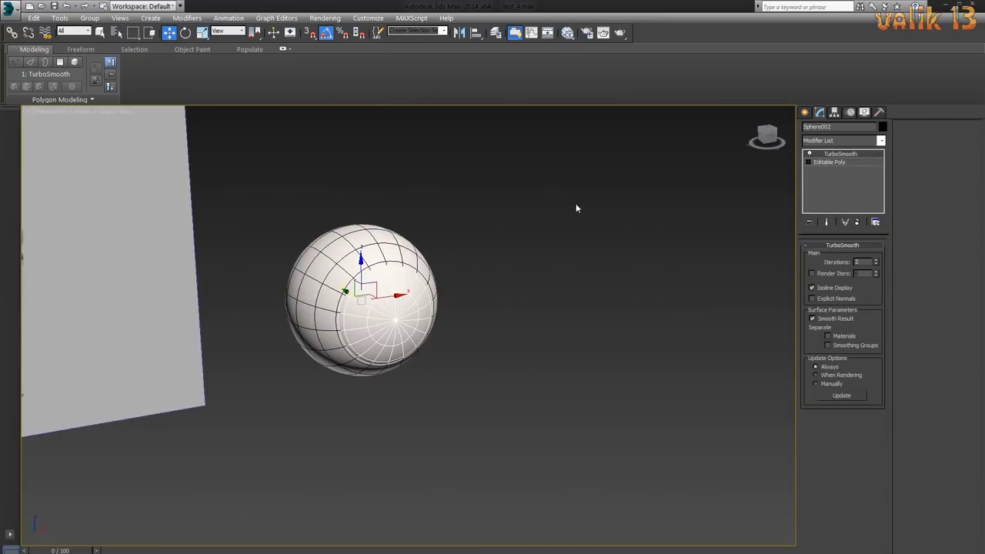
- Clone the eye VRayFastSSS2 material as Material #36 in the Slate Material Editor
key(m)
right_click(466, 108)
shift+drag(466, 109, 585, 109)
- Leave Material #36's subsurface preset on Marble (white) and close the editor
click(907, 180)
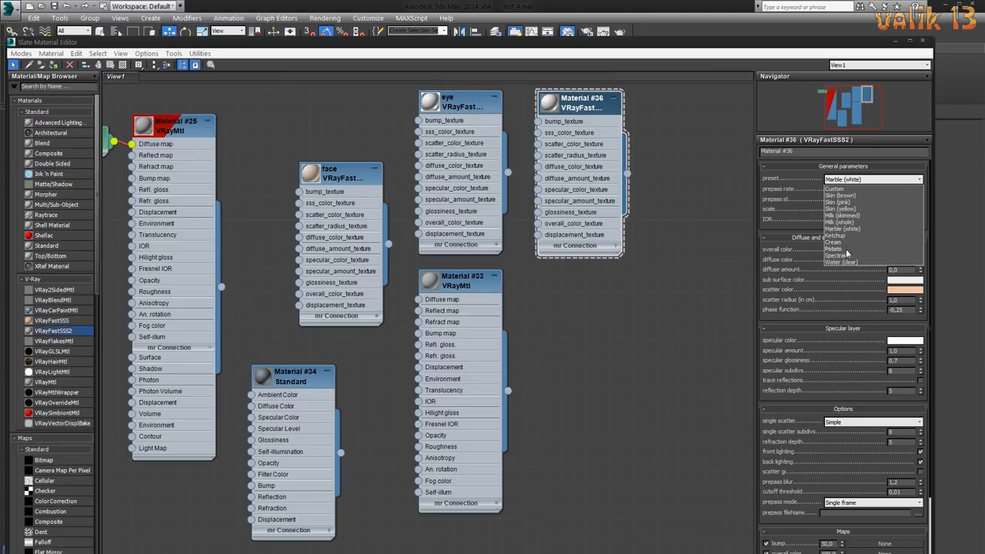
click(589, 100)
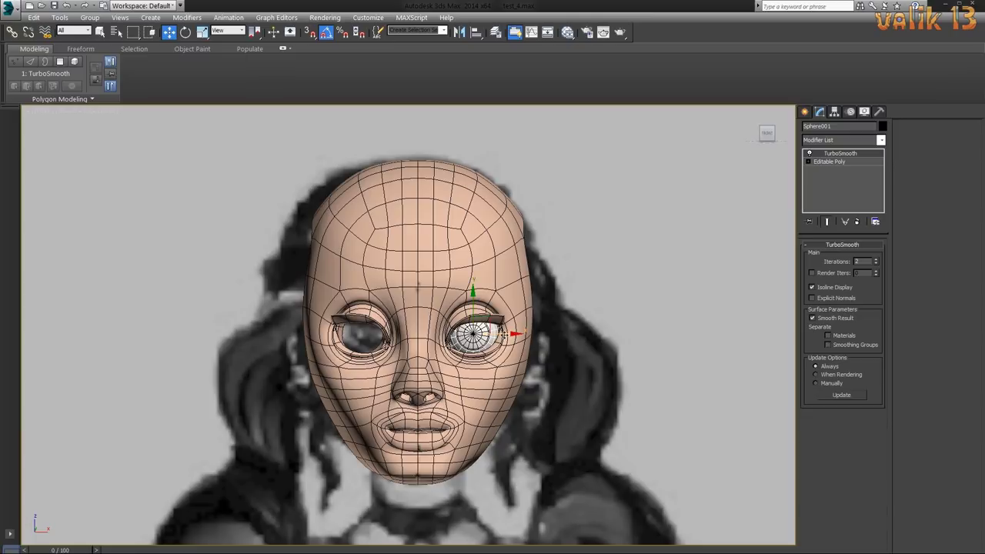
- Copy the eyeball and its cornea cap into the left eye socket
shift+drag(503, 333, 392, 336)
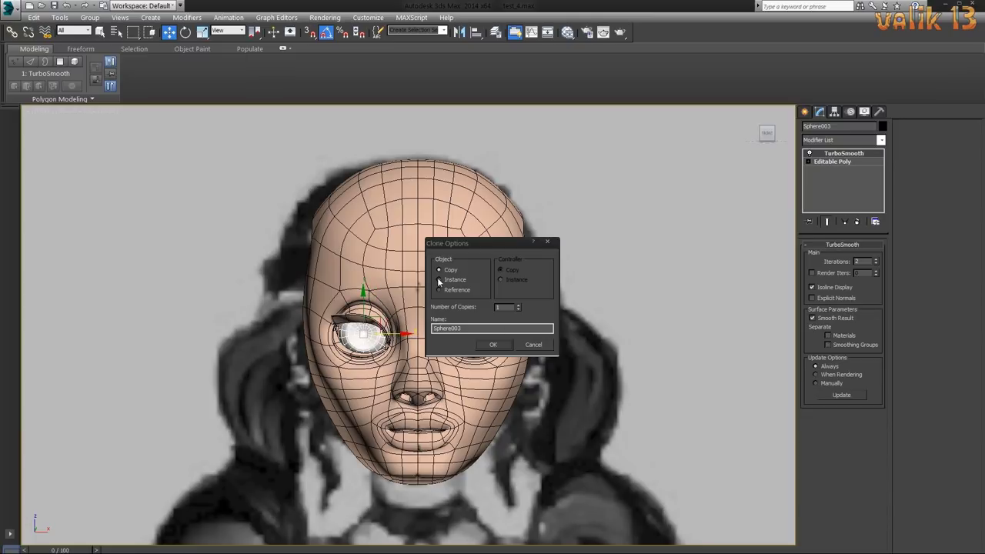
click(493, 344)
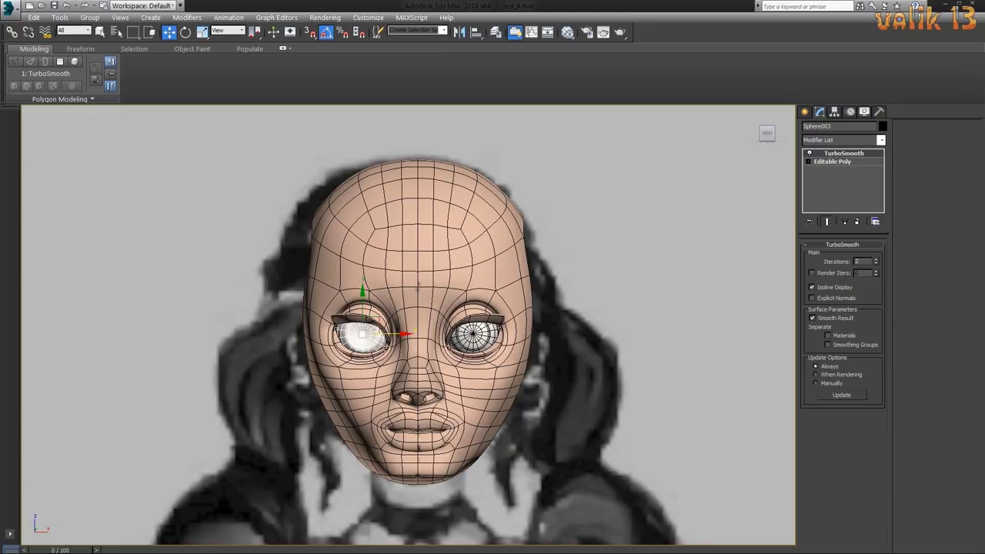
click(474, 336)
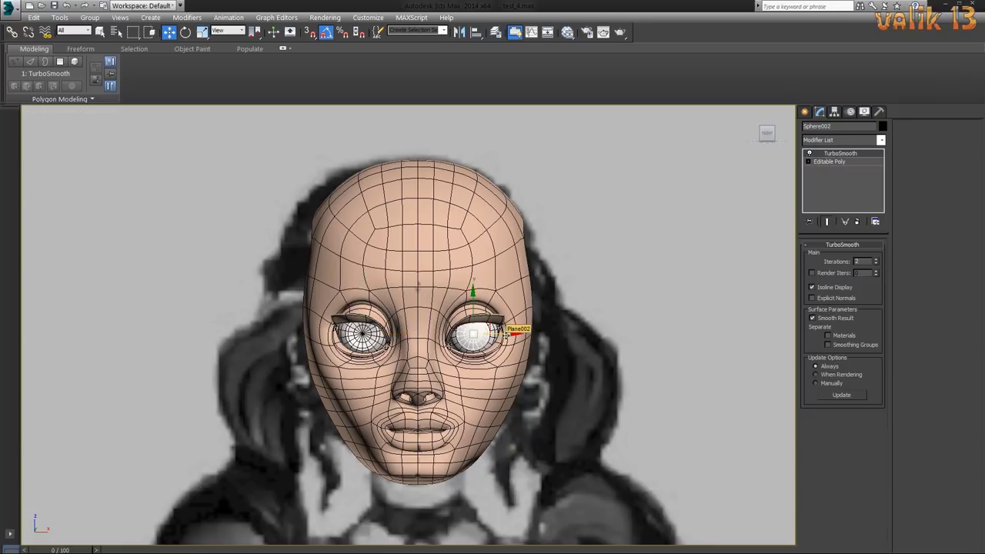
shift+drag(505, 332, 395, 335)
click(496, 345)
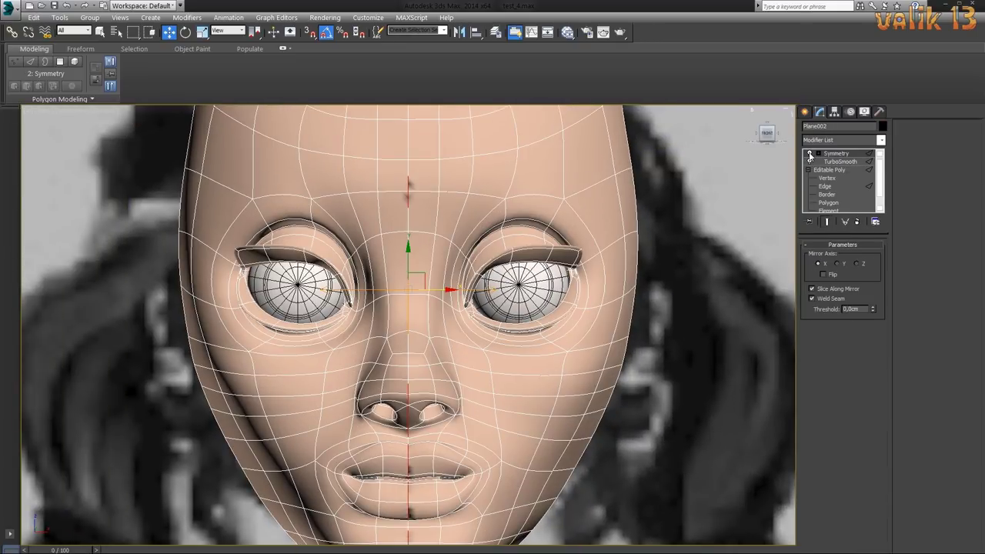
- Turn off the face's Symmetry and pan the view to centre the head
click(809, 153)
click(292, 277)
key(q)
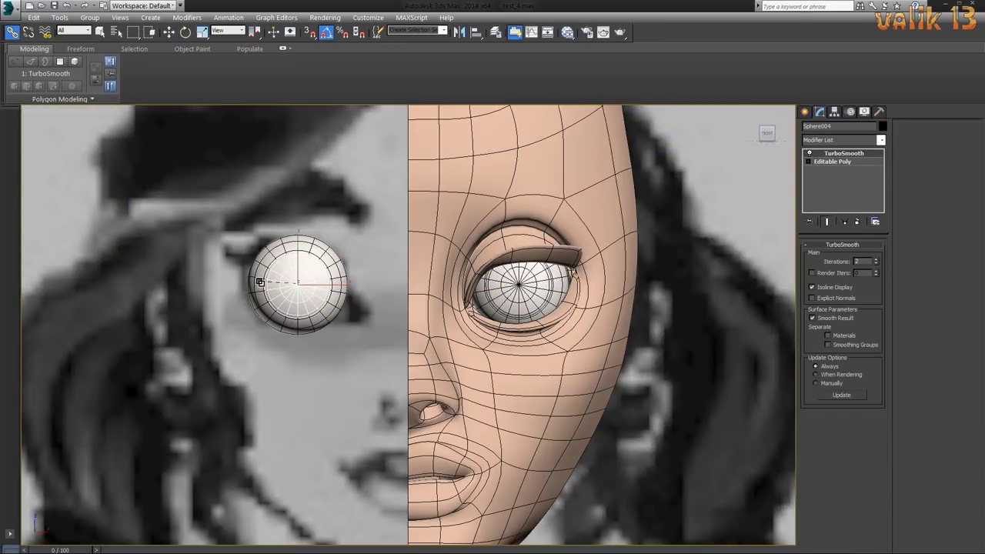
drag(254, 293, 335, 309)
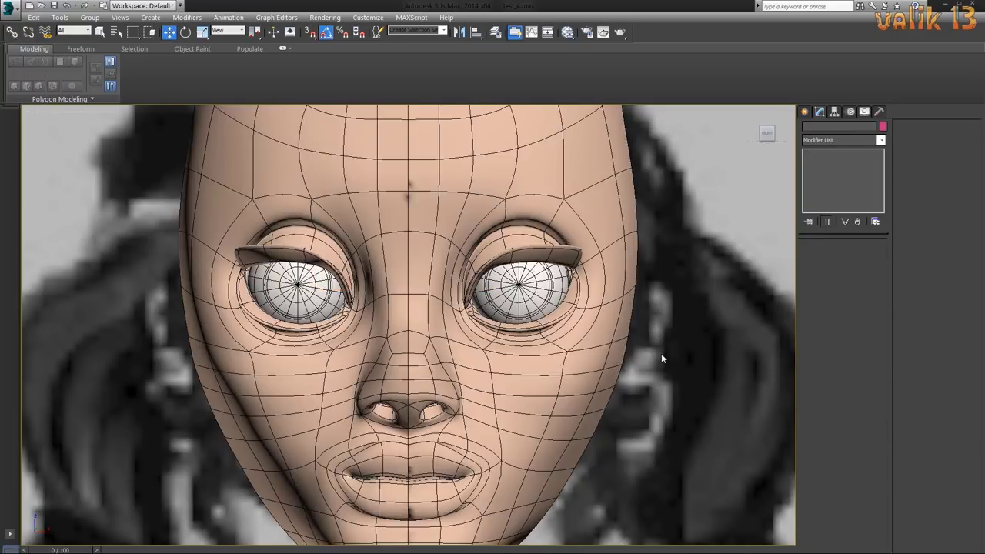
scroll(578, 366, down, 5)
middle_drag(579, 366, 595, 358)
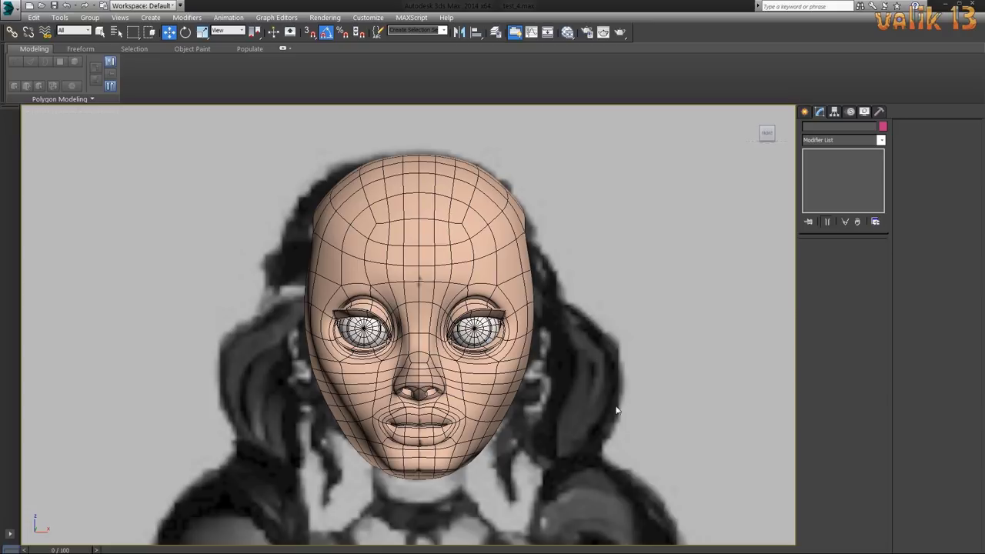
middle_drag(615, 411, 616, 376)
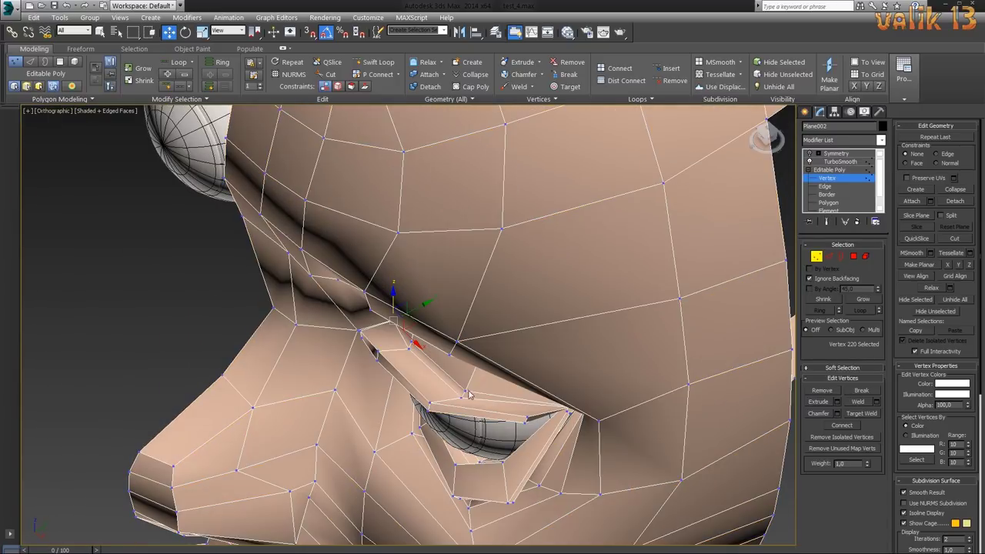
- Move the eye-corner vertices so the lids wrap the eyeballs, then deselect the head
mouse_move(469, 392)
alt+middle_down()
mouse_move(567, 380)
mouse_move(504, 383)
alt+middle_up()
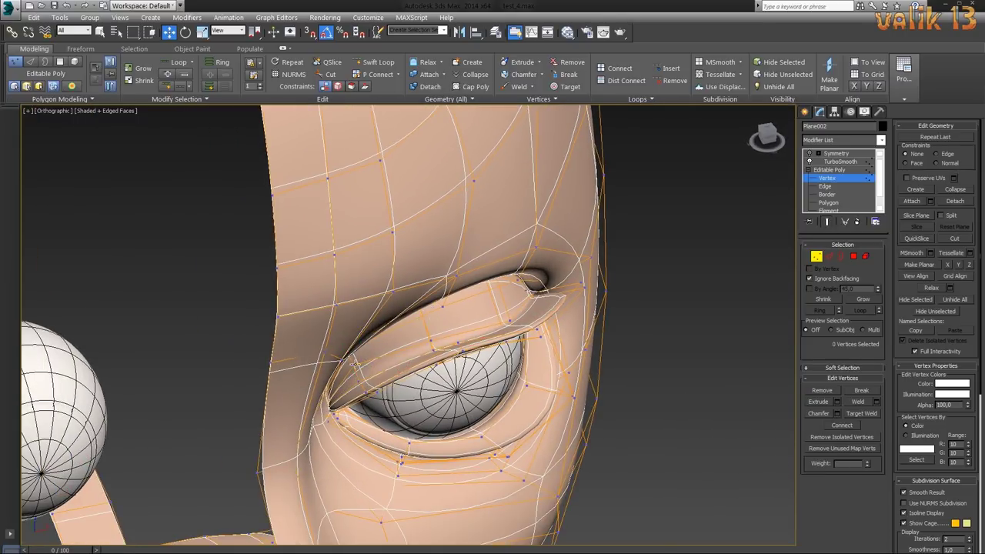
click(355, 364)
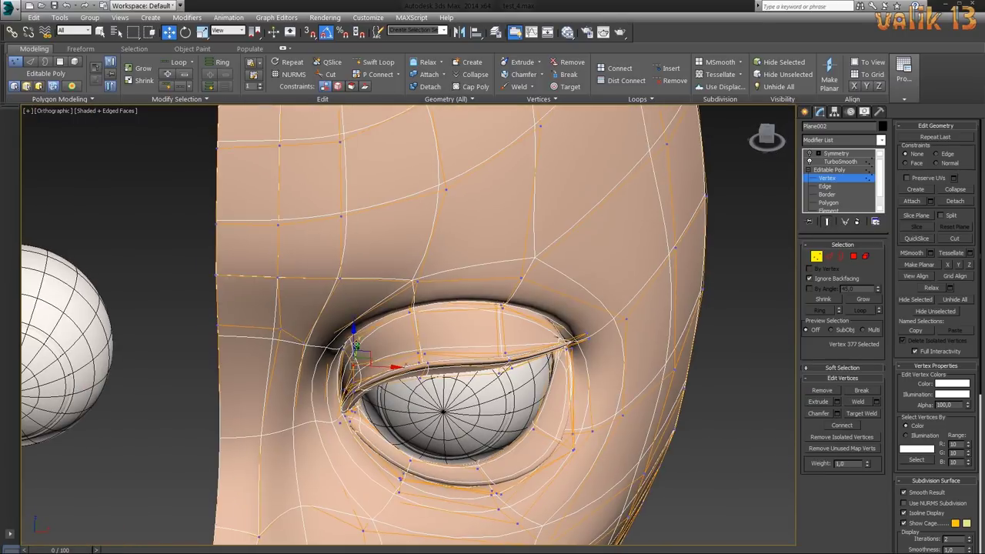
mouse_move(355, 364)
alt+middle_down()
mouse_move(496, 400)
mouse_move(481, 432)
mouse_move(521, 397)
mouse_move(472, 418)
mouse_move(585, 427)
alt+middle_up()
click(826, 221)
scroll(734, 259, down, 5)
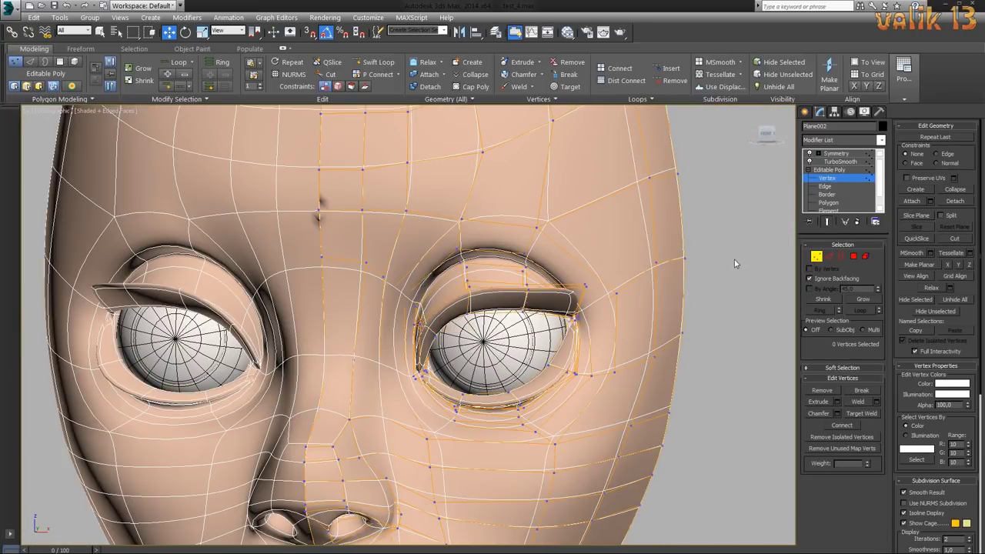
scroll(683, 429, down, 2)
scroll(646, 426, down, 2)
scroll(646, 426, up, 2)
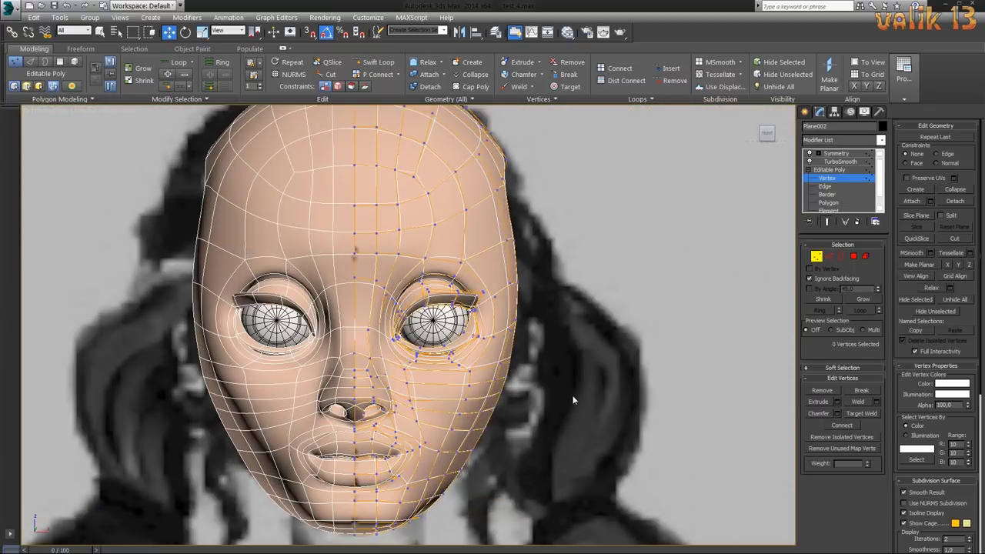
alt+middle_drag(572, 396, 626, 390)
click(663, 387)
- Render a quick test of the front view and close the render windows
scroll(644, 390, down, 1)
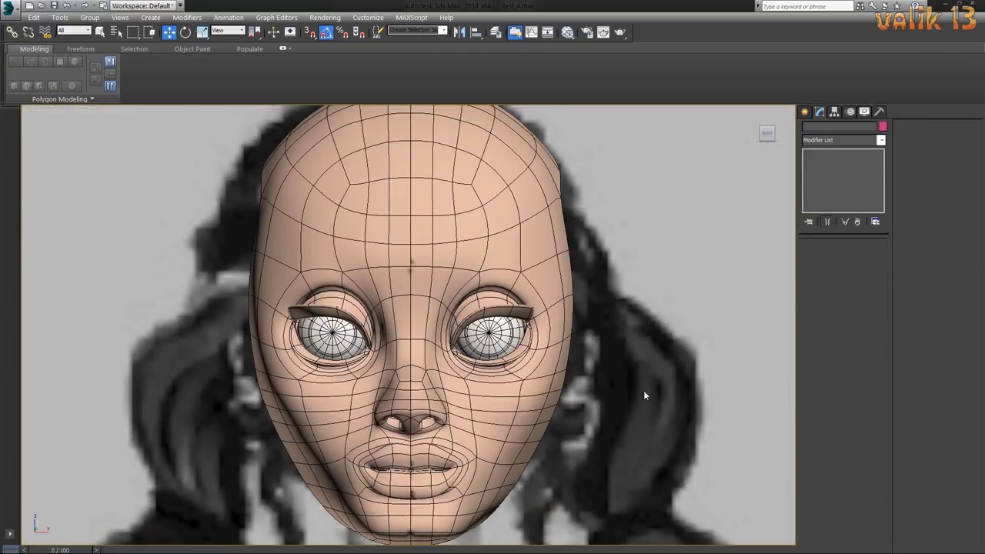
scroll(644, 390, down, 1)
scroll(649, 374, down, 1)
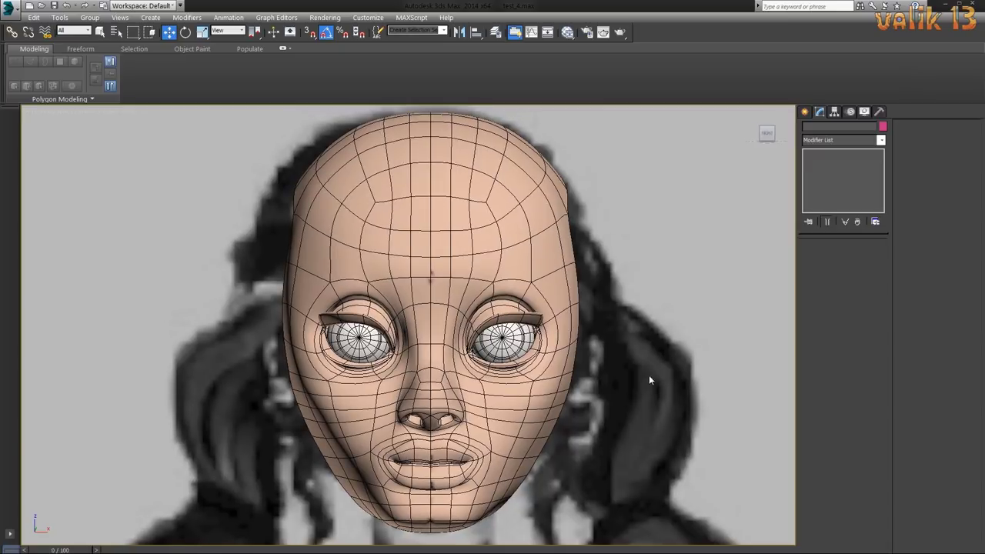
scroll(649, 374, down, 1)
click(603, 32)
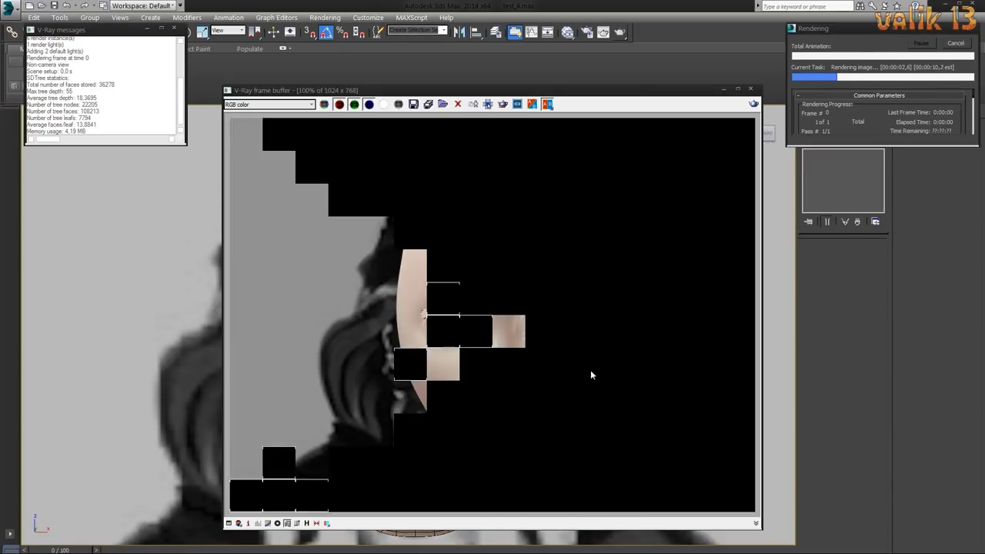
click(750, 88)
click(173, 29)
- Set the bottom-right viewport to VRayPhysicalCamera003 and render the face from it
key(alt+w)
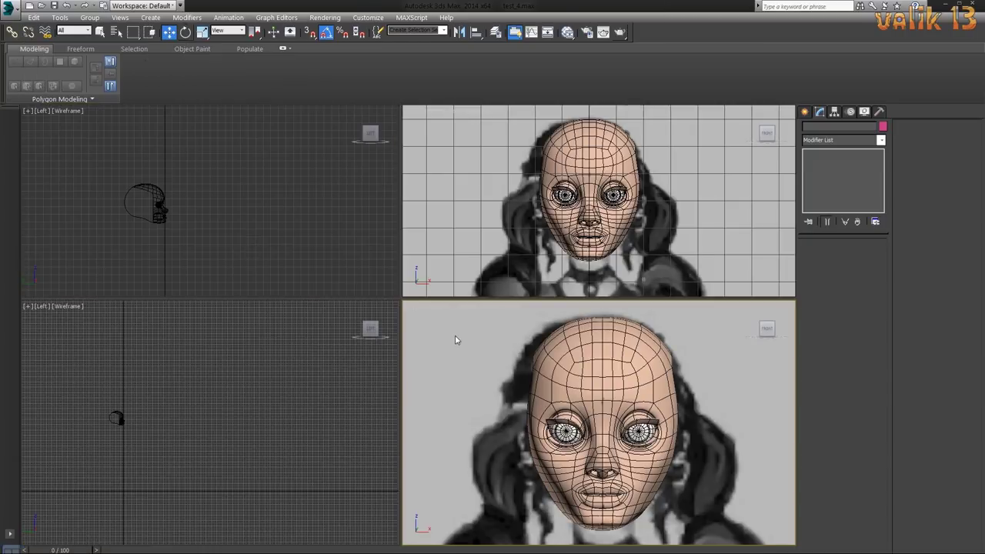
click(431, 307)
click(437, 339)
click(440, 308)
mouse_move(468, 318)
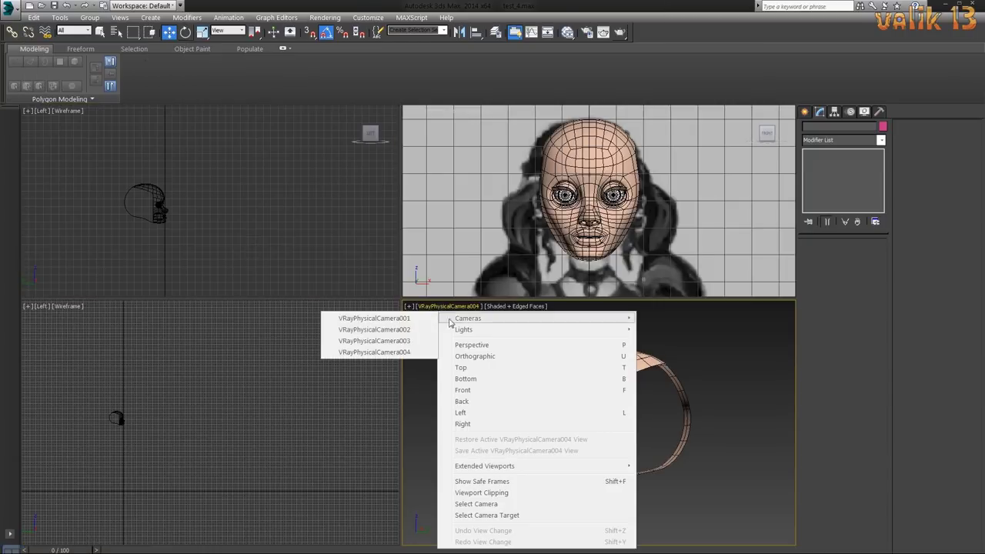
click(363, 343)
key(shift+q)
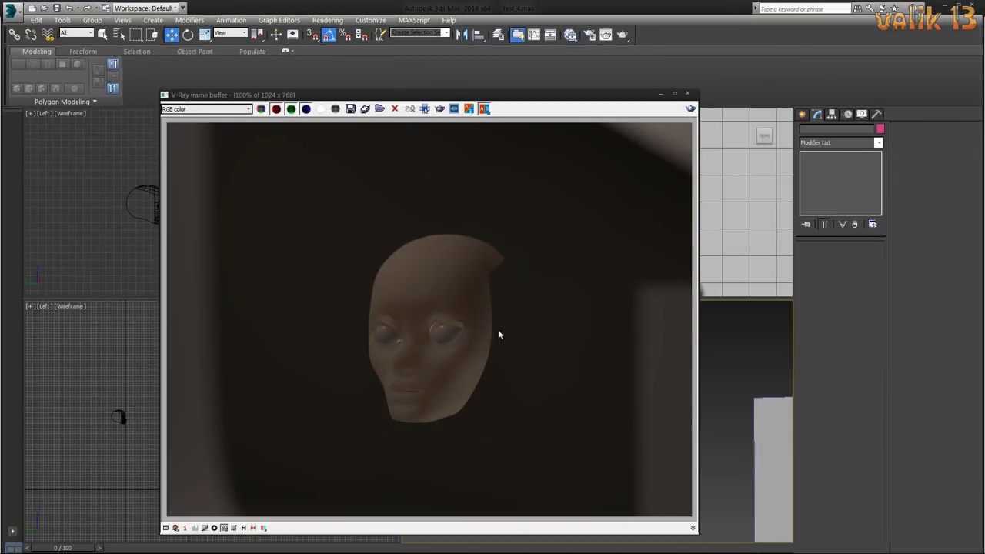
- Toggle the sRGB preview and zoom around the camera render, then close the frame buffer
click(224, 528)
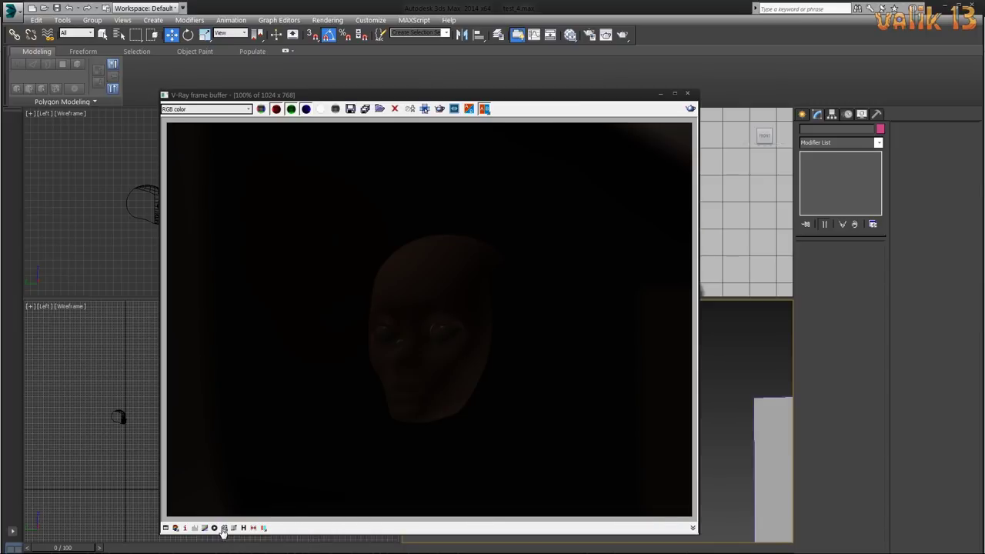
click(224, 528)
scroll(466, 360, up, 3)
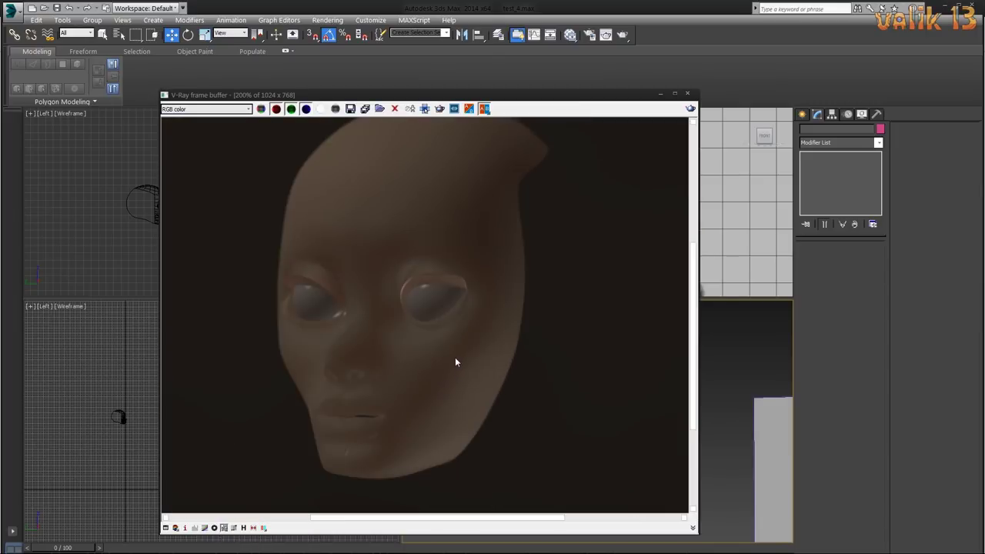
scroll(455, 357, down, 1)
scroll(462, 346, down, 2)
scroll(480, 320, up, 2)
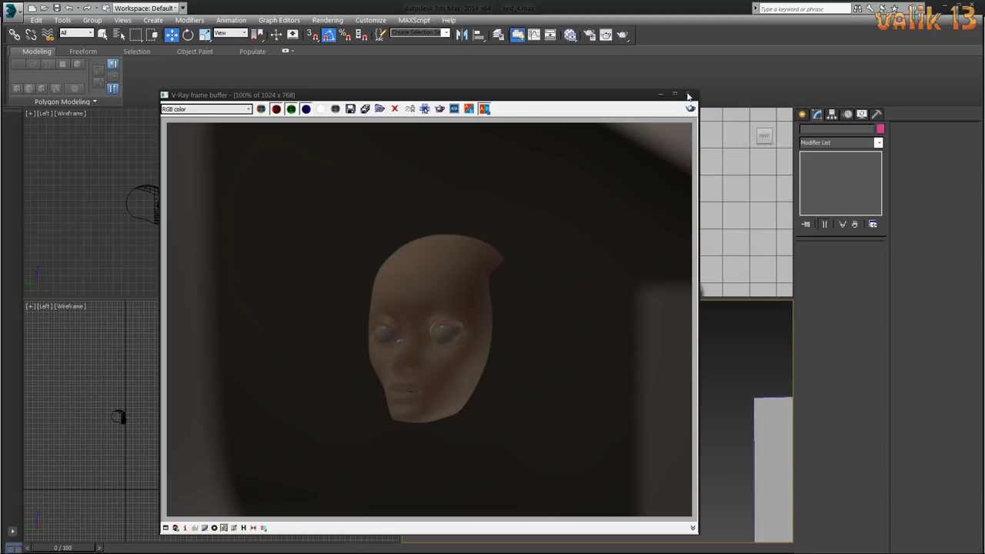
click(688, 96)
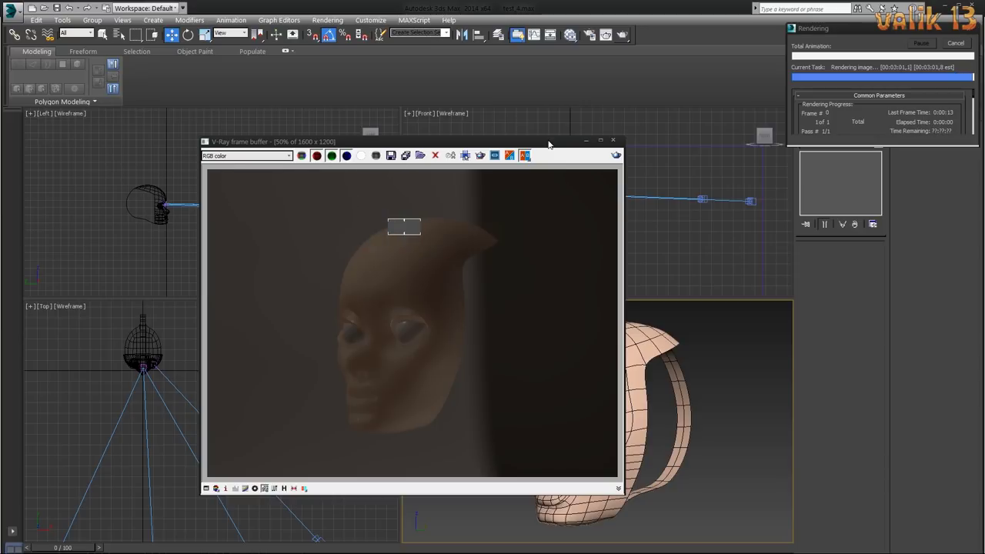
- Maximize the V-Ray frame buffer and zoom in to inspect the eyes
click(599, 141)
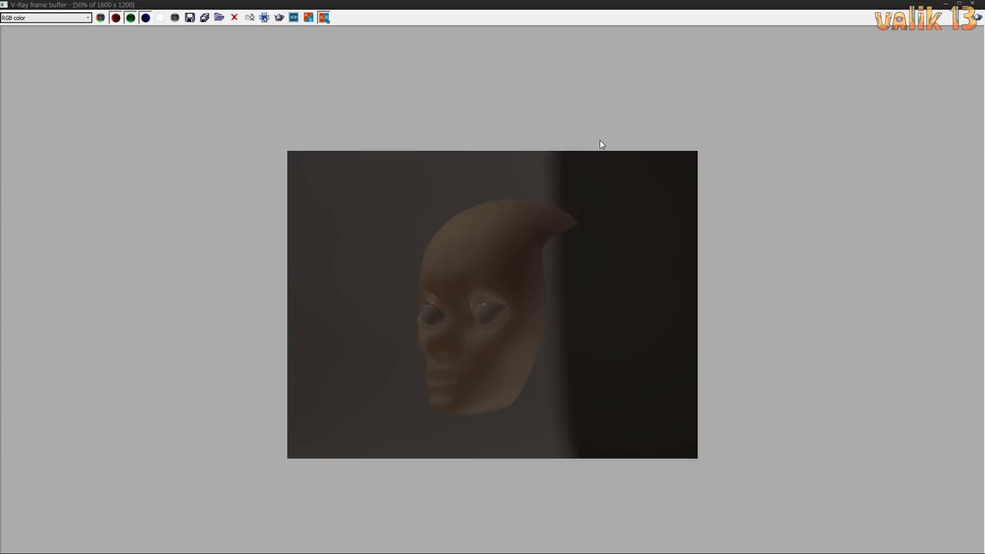
scroll(594, 297, up, 1)
scroll(589, 323, up, 1)
middle_drag(512, 405, 636, 333)
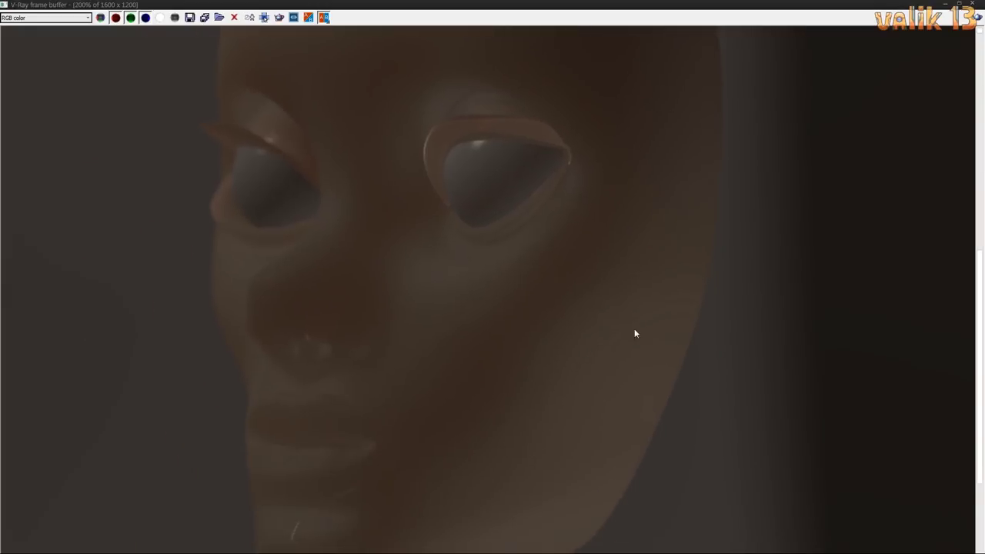
scroll(528, 493, up, 2)
scroll(514, 495, up, 3)
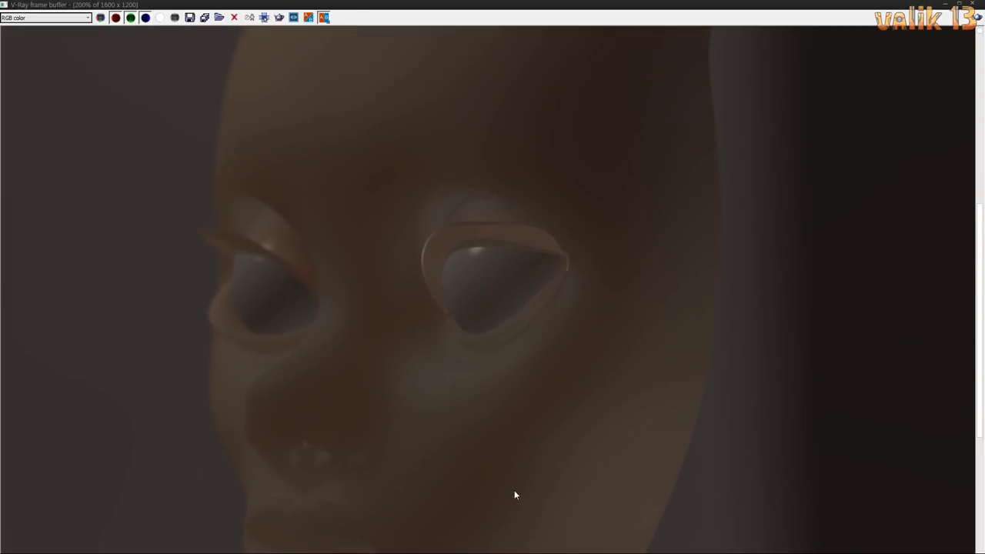
scroll(577, 366, down, 1)
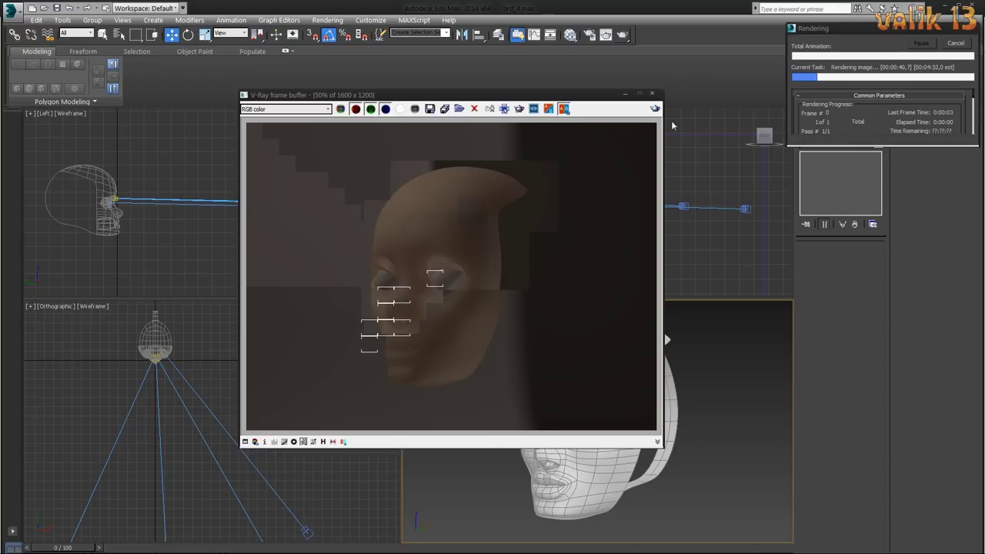
click(638, 93)
scroll(663, 338, up, 1)
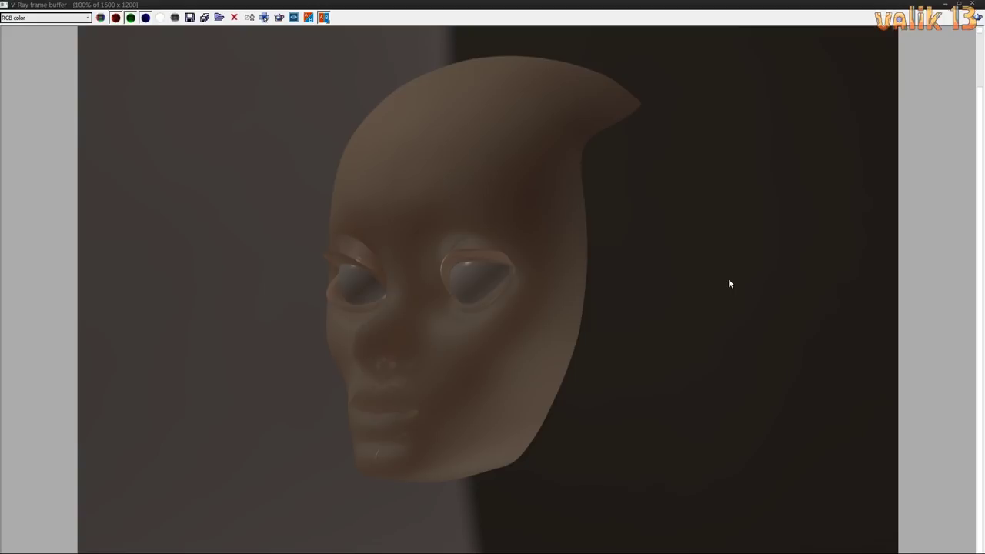
- Save the render as 7_6 in the rendr folder and restore the window
click(190, 17)
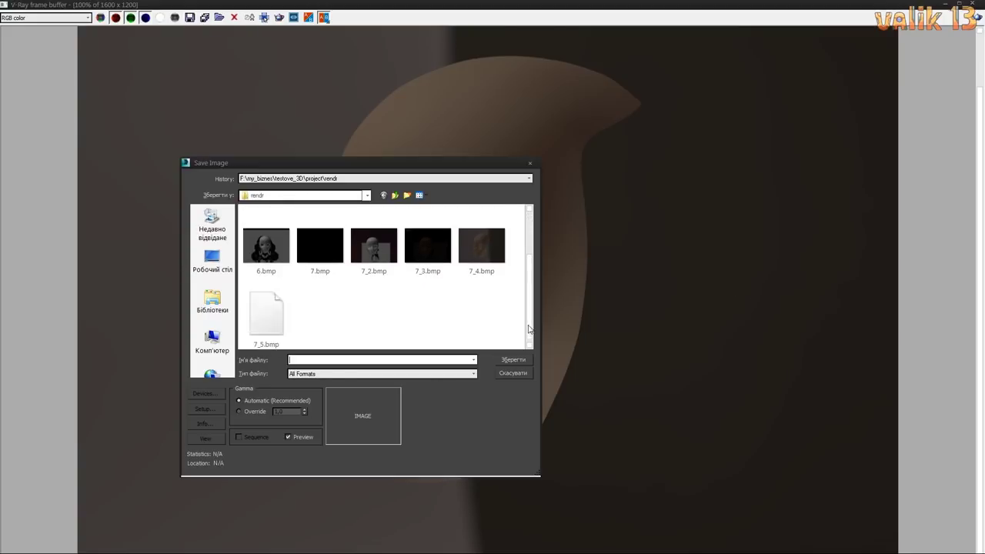
text(7_6)
click(396, 373)
click(397, 400)
key(Return)
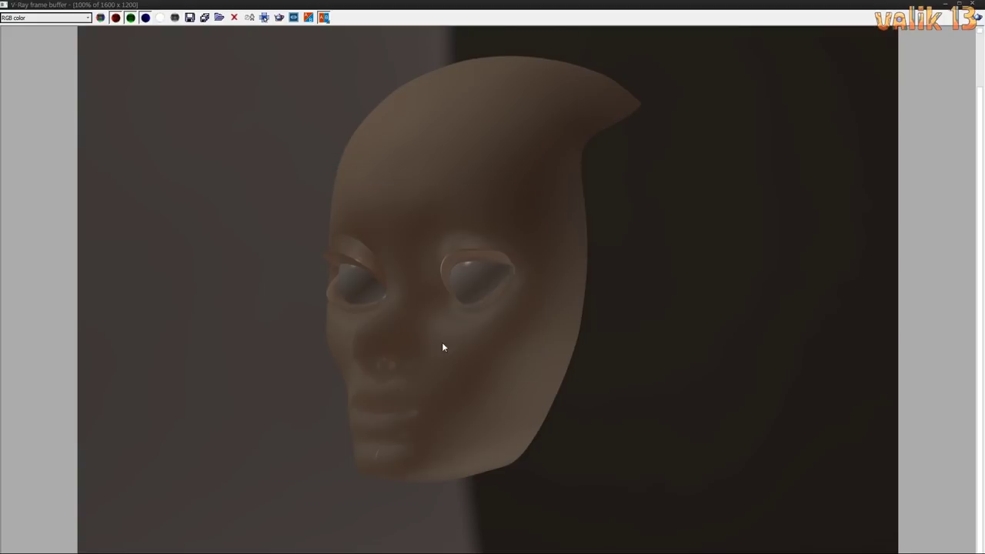
click(959, 4)
scroll(420, 306, down, 1)
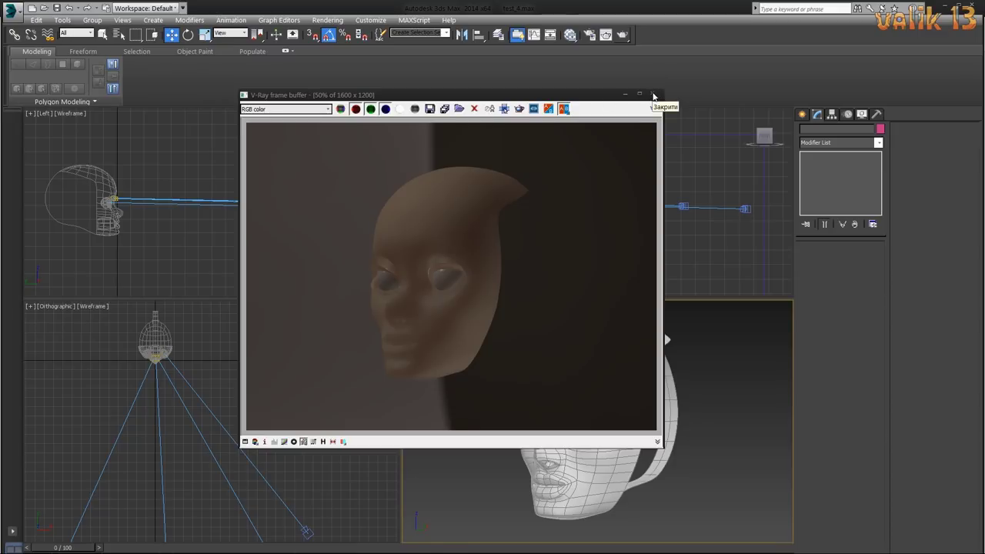
- Close the render window and shift the camera viewport's framing of the head
click(652, 96)
click(446, 306)
click(388, 342)
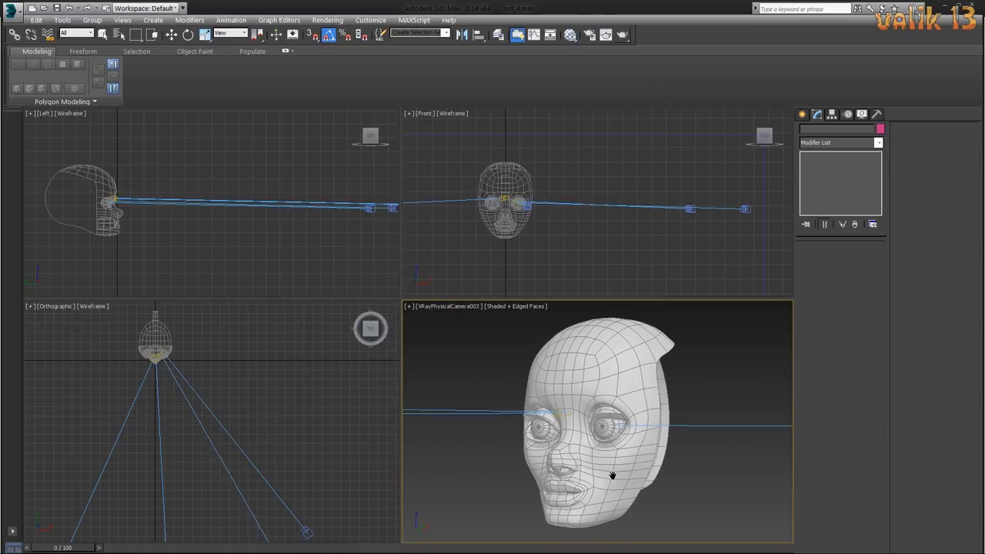
middle_drag(635, 477, 598, 417)
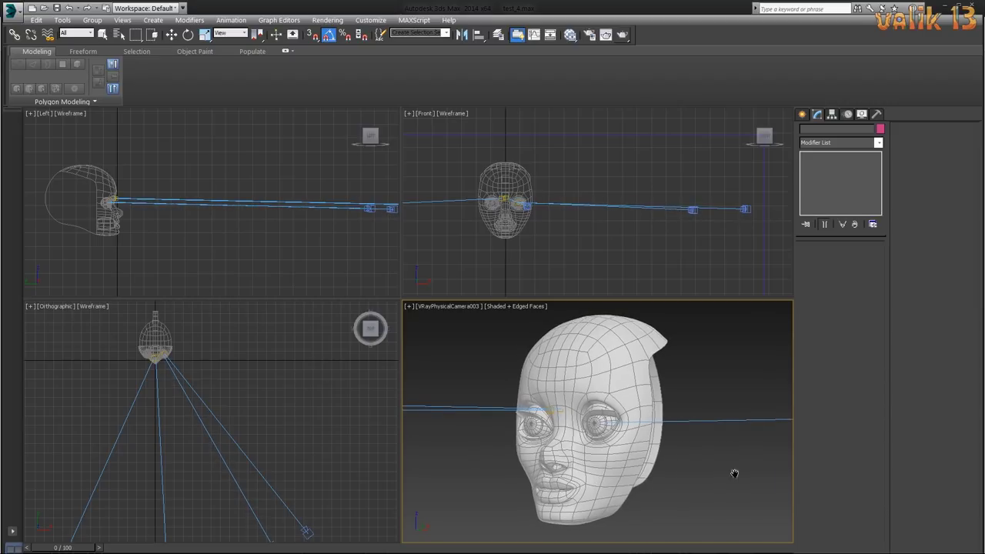
- Select VRayPhysicalCamera003's target in the top view and move it right to re-aim
click(158, 362)
click(254, 386)
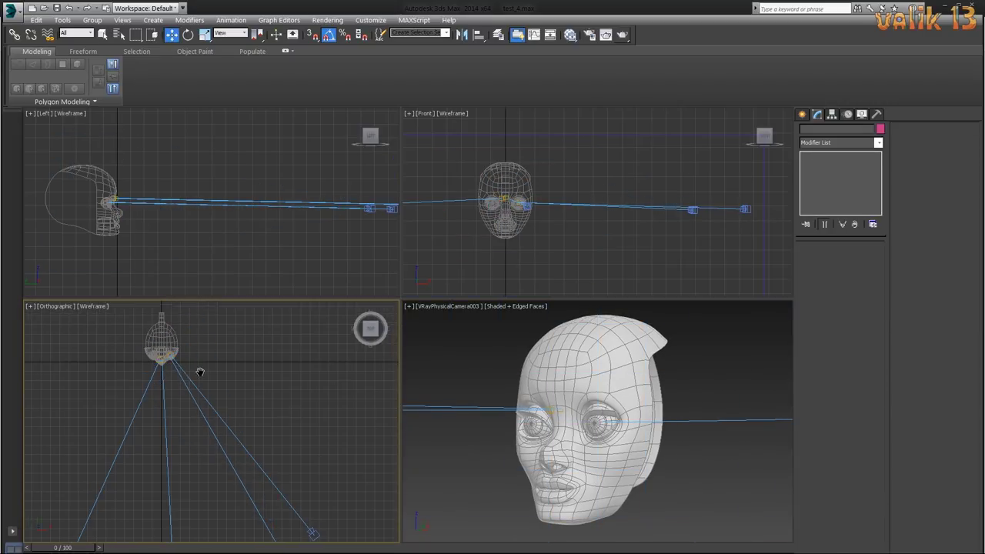
scroll(200, 371, up, 3)
click(251, 389)
click(250, 391)
drag(183, 336, 203, 322)
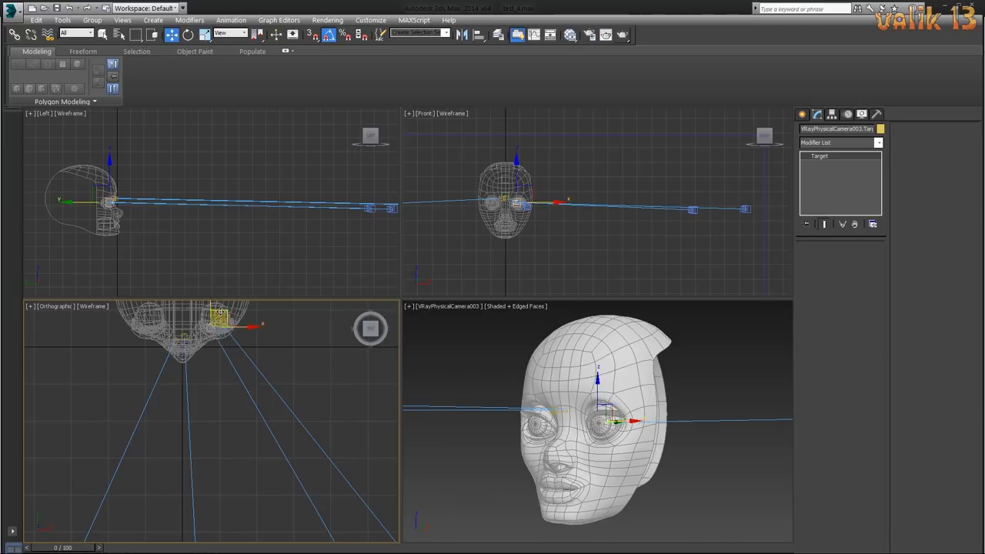
- Check the camera view and nudge the target again to reframe the head
click(475, 362)
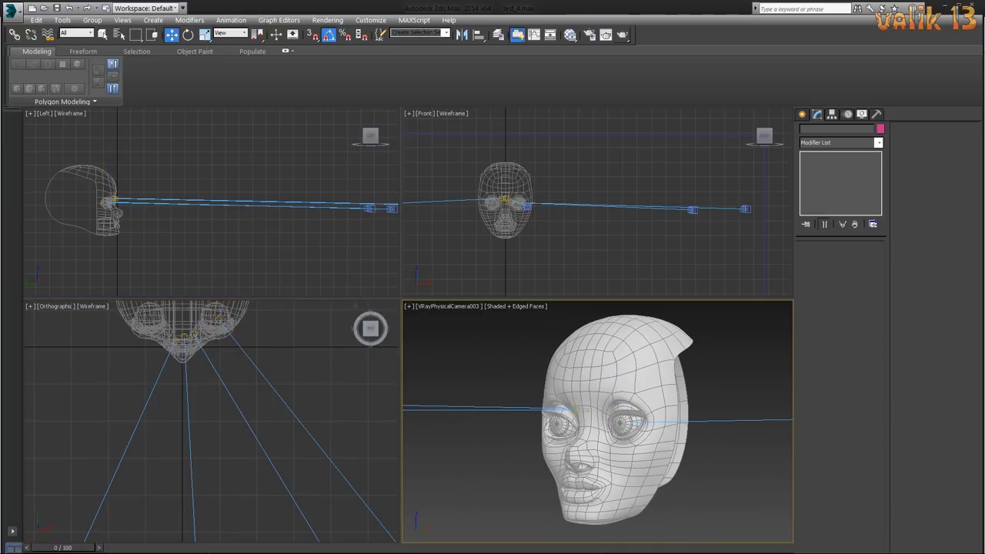
alt+middle_drag(610, 469, 620, 456)
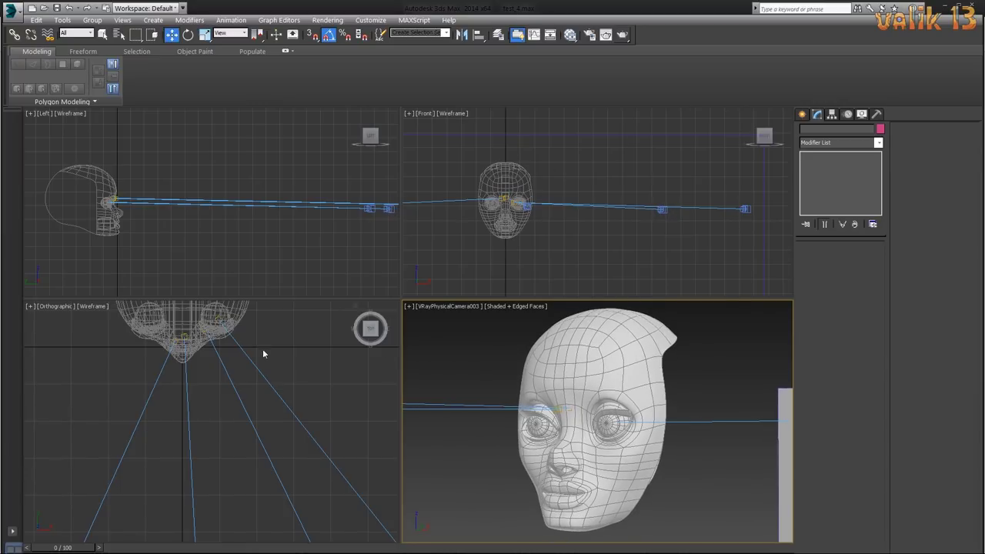
click(213, 325)
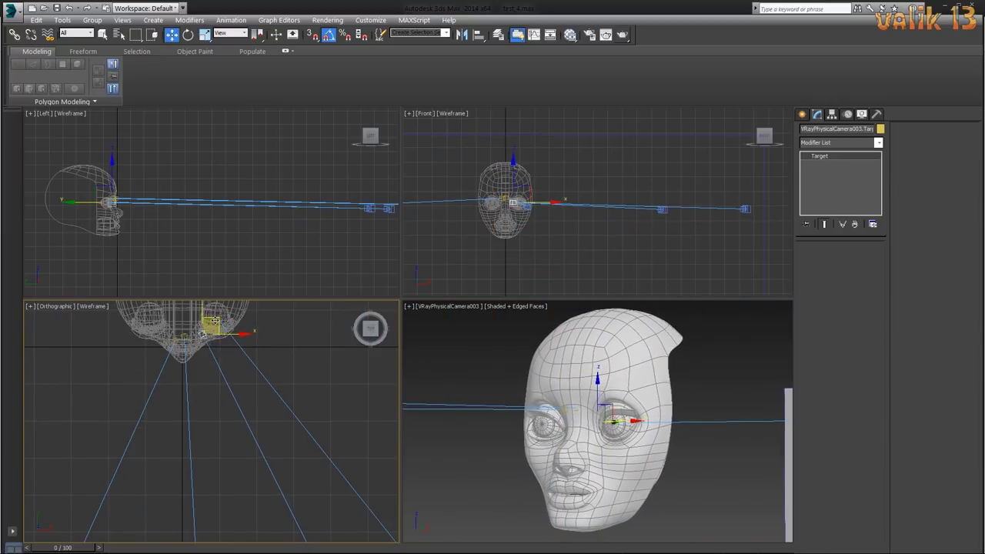
drag(215, 321, 218, 322)
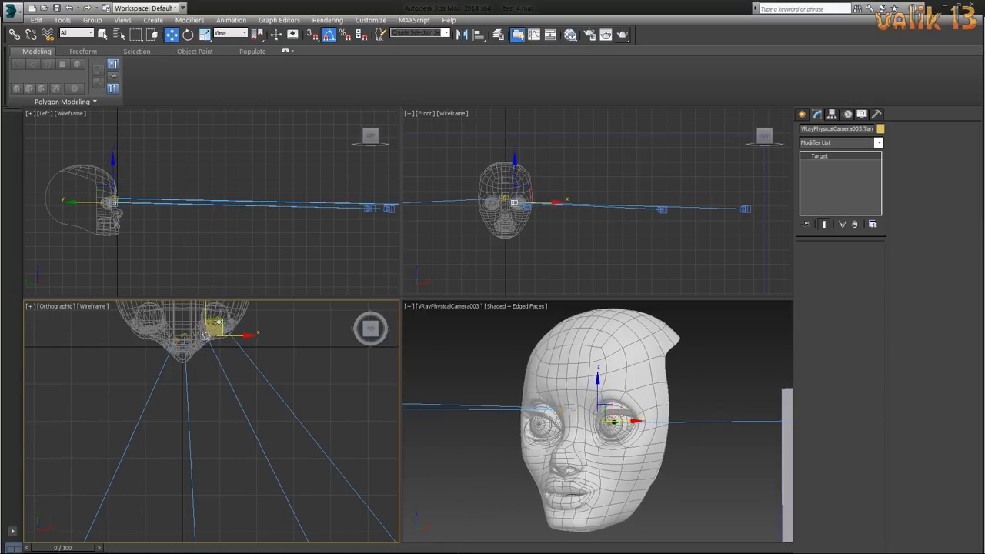
- Select the third V-Ray camera, start a render from it, then stop it
click(704, 377)
click(259, 447)
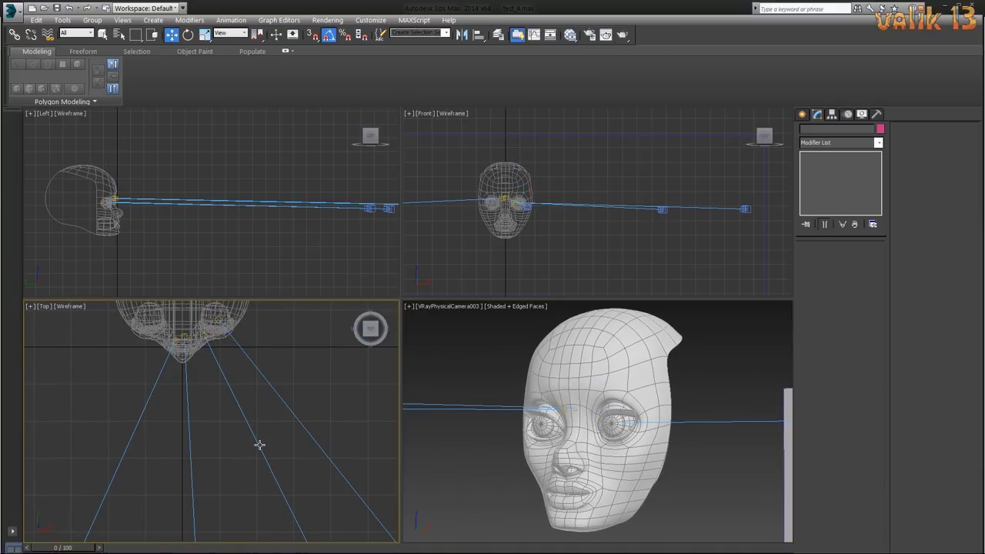
click(623, 35)
click(954, 44)
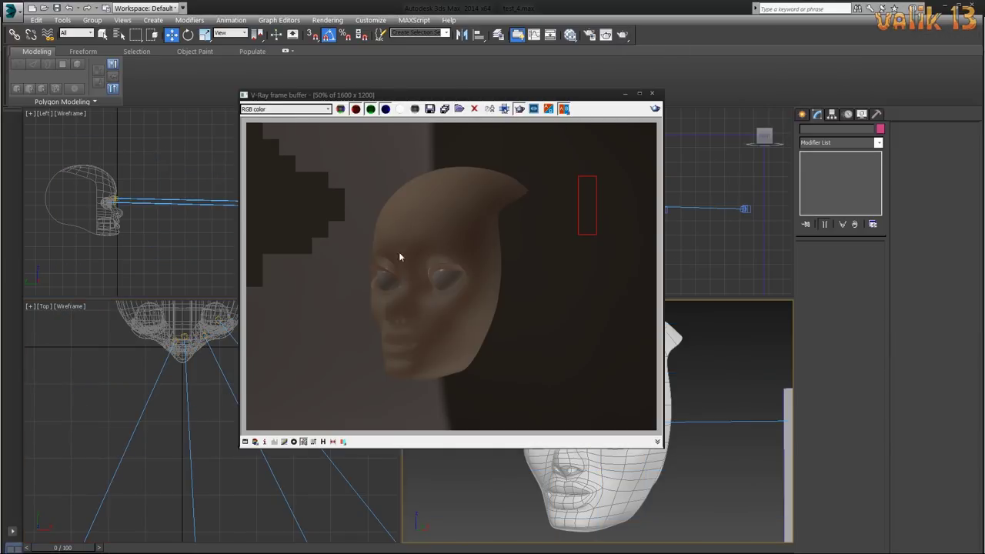
- Region-render the forehead and mouth, then render the full image and maximize the frame buffer
click(655, 109)
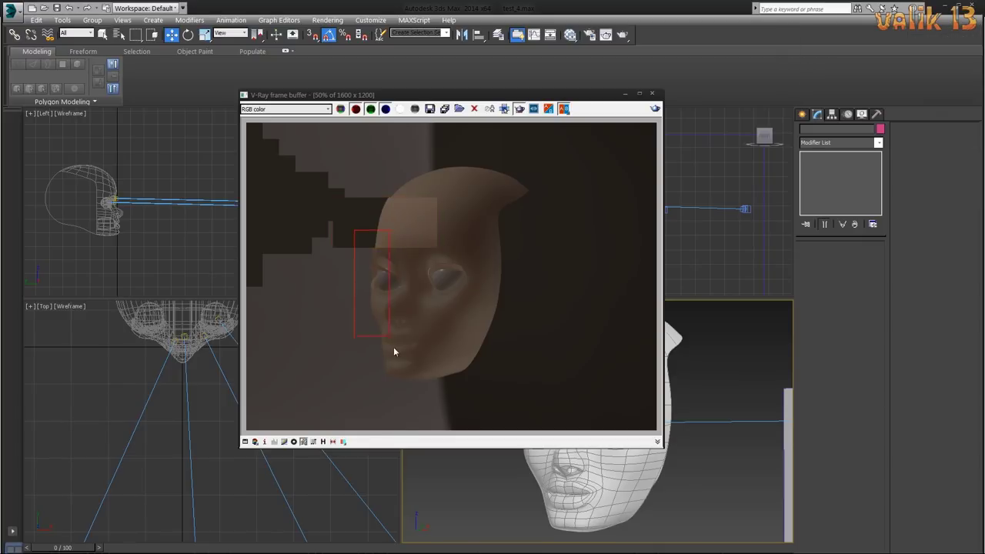
drag(356, 315, 420, 382)
click(655, 109)
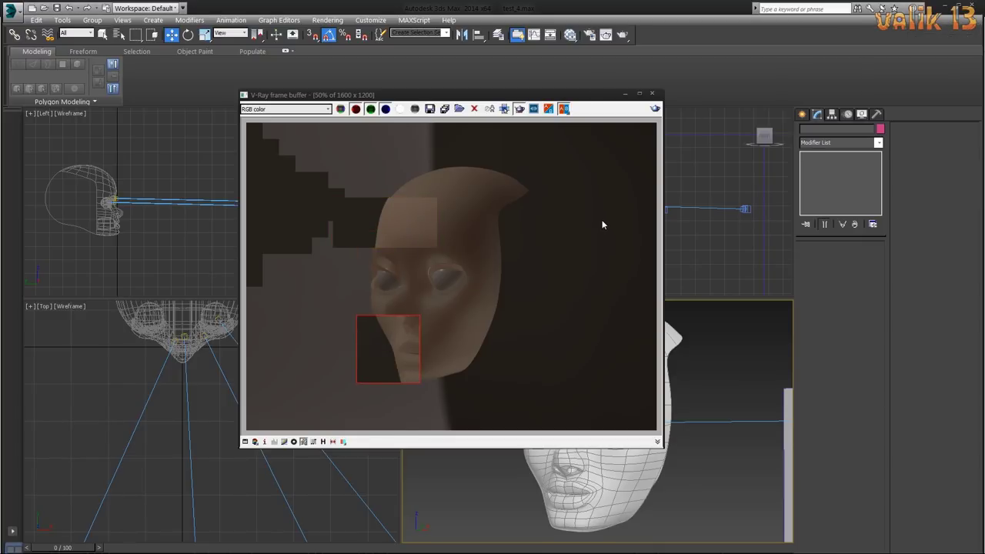
click(519, 108)
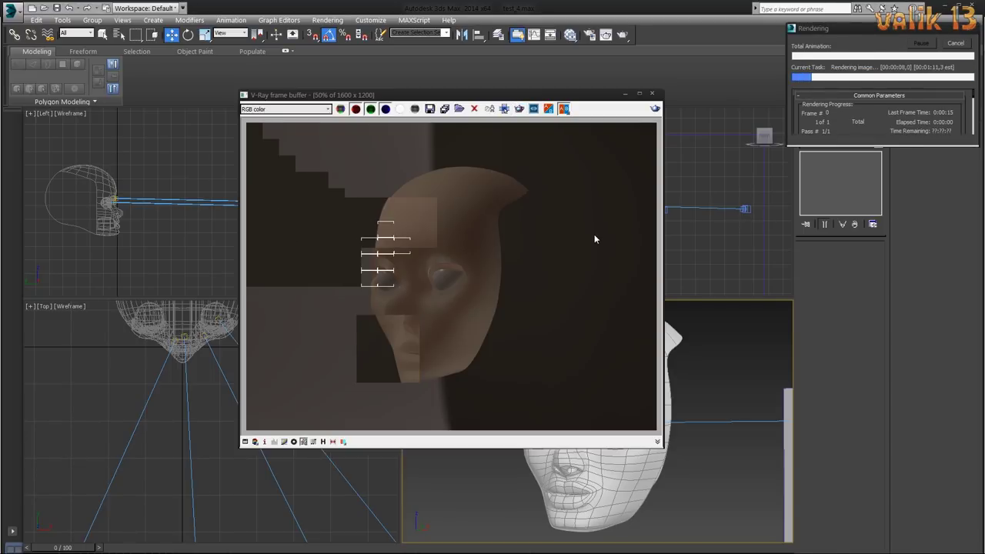
click(639, 93)
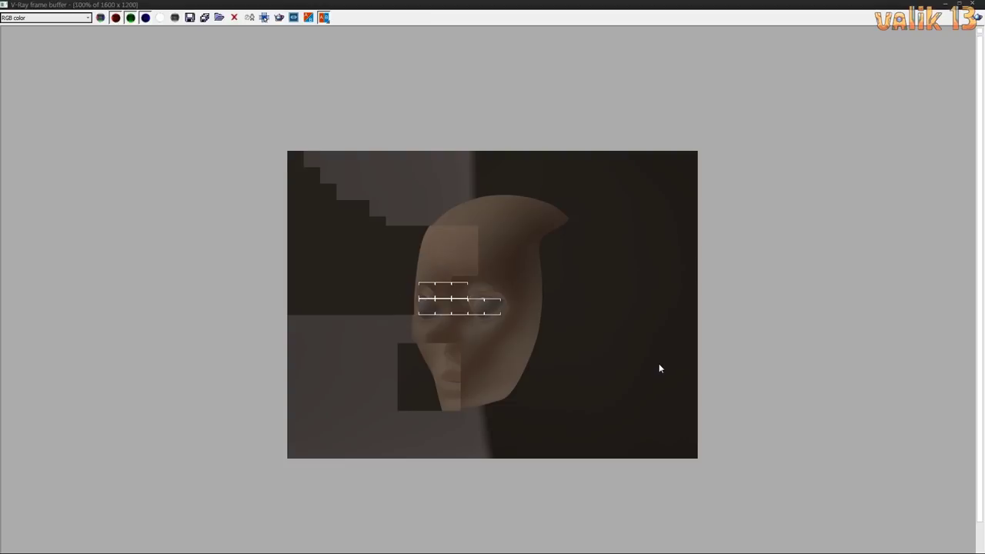
- Save the finished head render as image file 7_7
scroll(658, 363, up, 2)
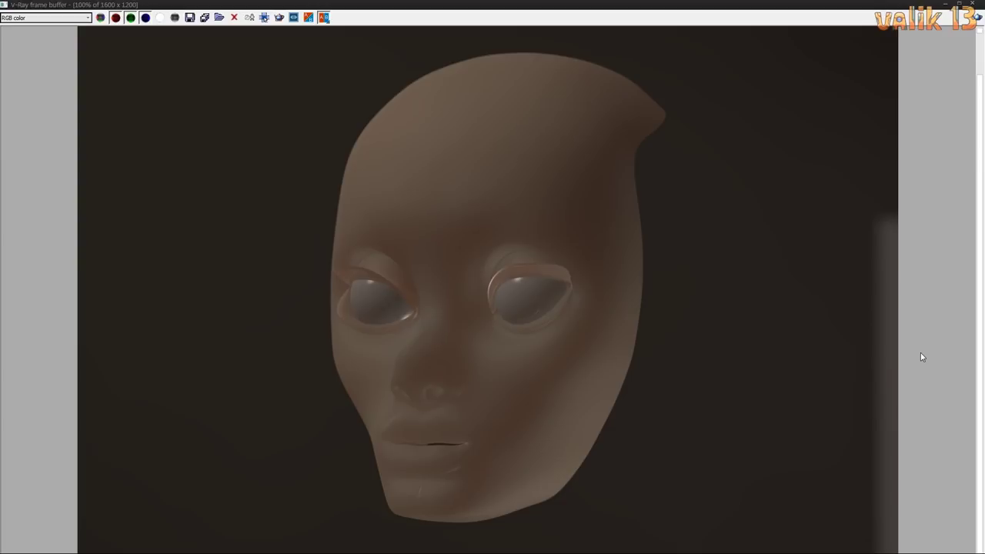
scroll(723, 298, down, 1)
click(959, 3)
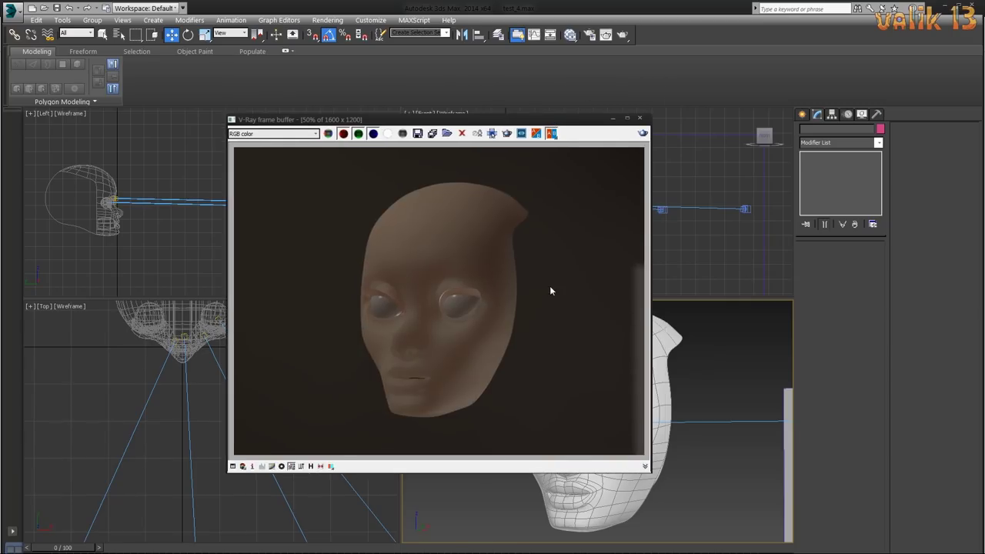
click(417, 134)
text(7_)
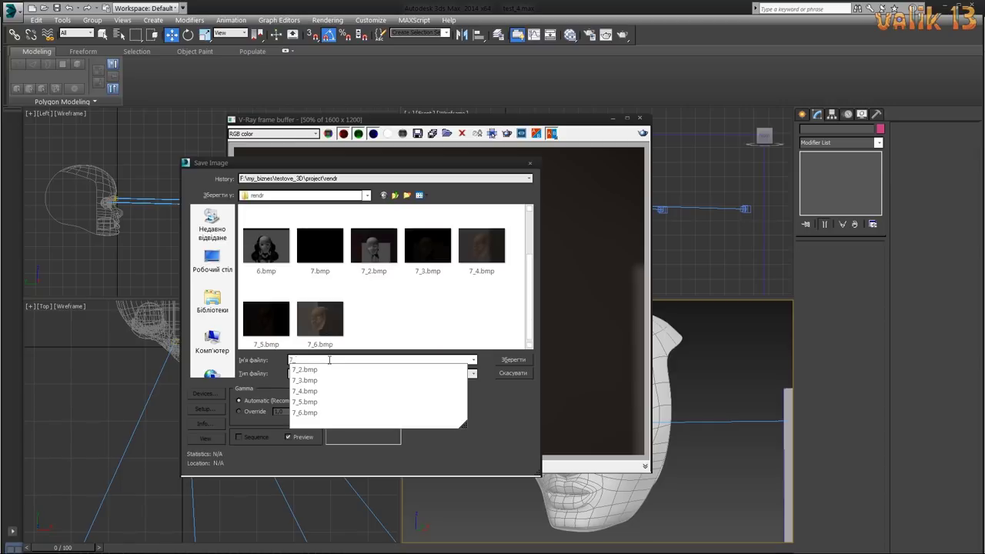
text(7)
click(417, 373)
click(416, 436)
key(Return)
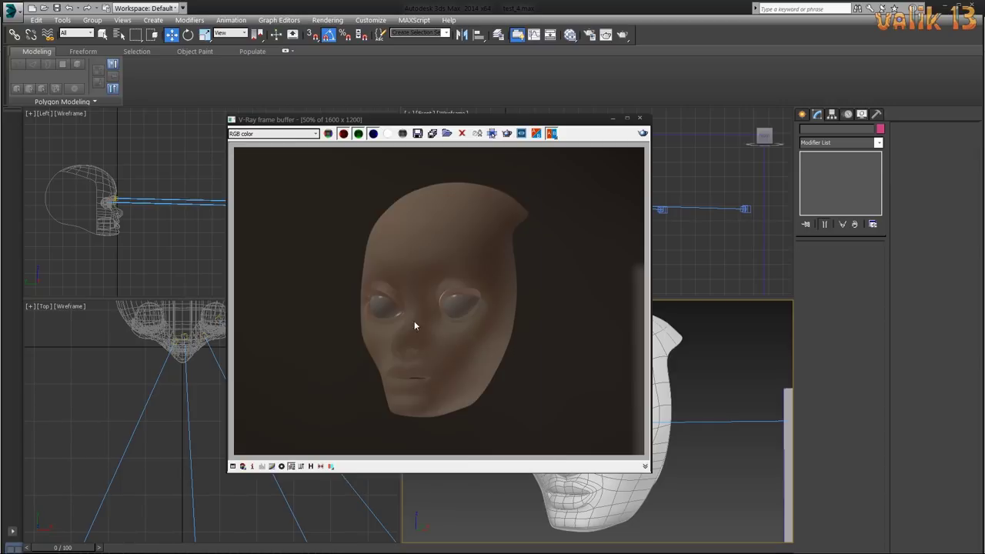
- Close the render window and set the viewport to VRayPhysicalCamera002
click(641, 121)
click(454, 306)
click(465, 347)
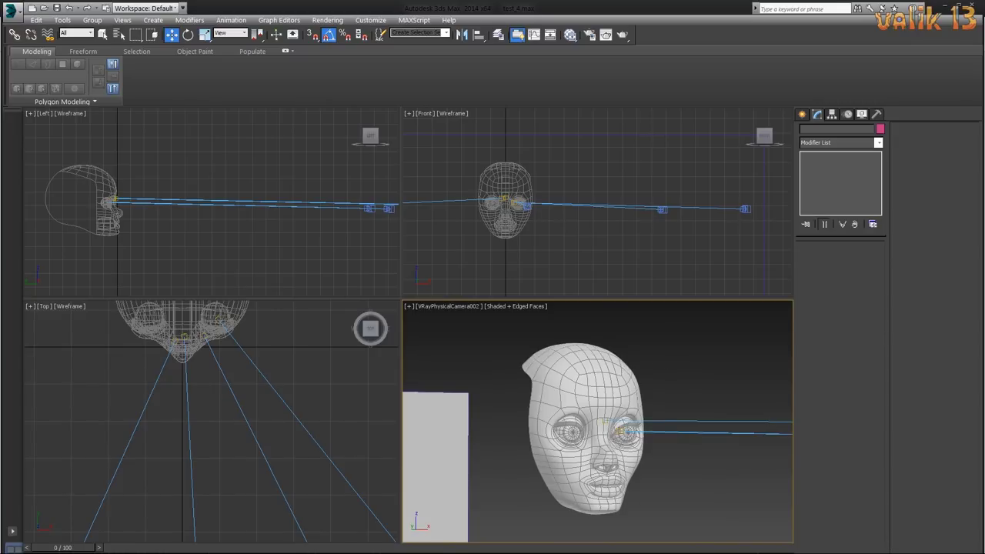
- Switch the camera viewport to VRayPhysicalCamera003, then to front-facing VRayPhysicalCamera001
alt+middle_drag(617, 469, 507, 336)
click(450, 306)
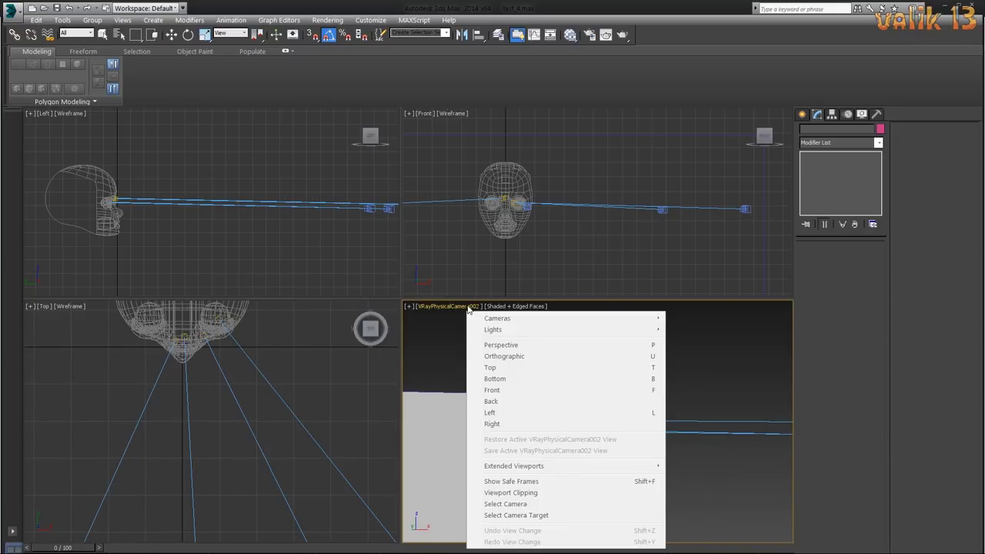
click(435, 339)
click(451, 306)
click(429, 326)
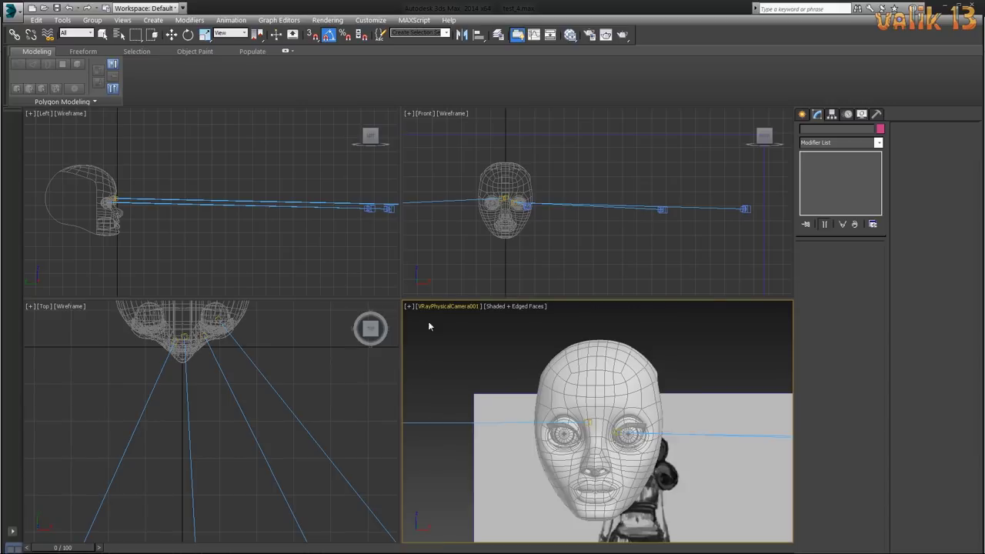
- Pan and dolly VRayPhysicalCamera001 slightly closer to frame the head
middle_drag(624, 452, 617, 459)
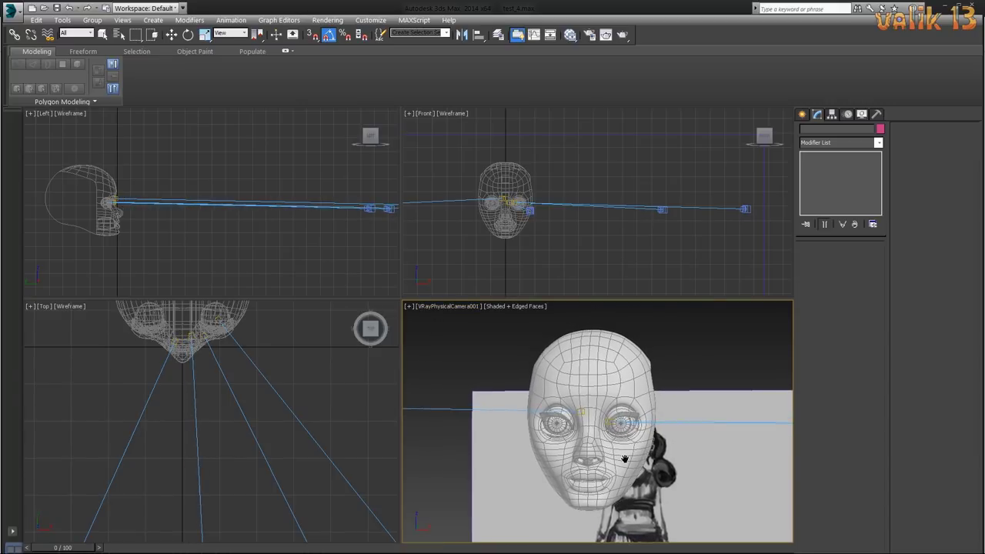
scroll(617, 460, up, 1)
scroll(621, 460, up, 1)
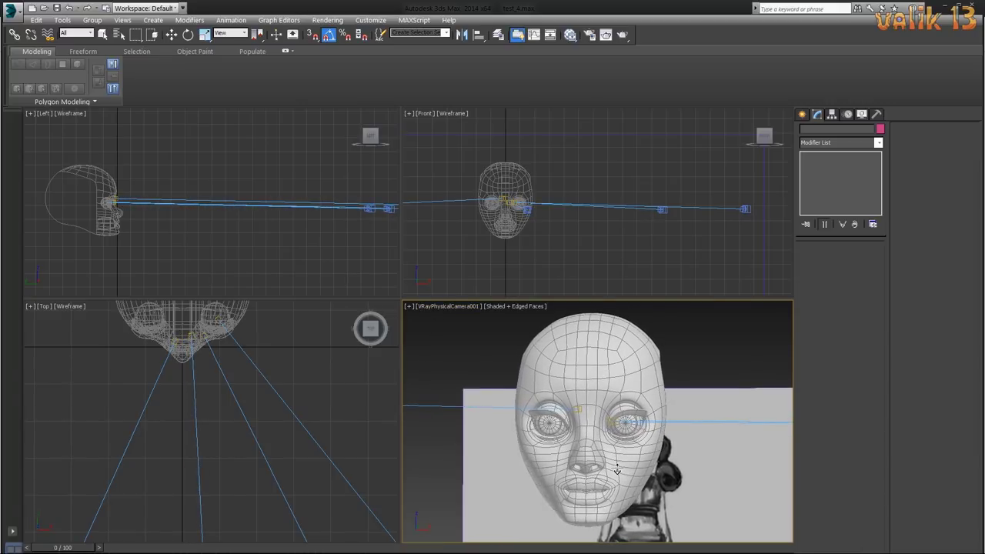
scroll(627, 462, up, 1)
scroll(624, 479, down, 1)
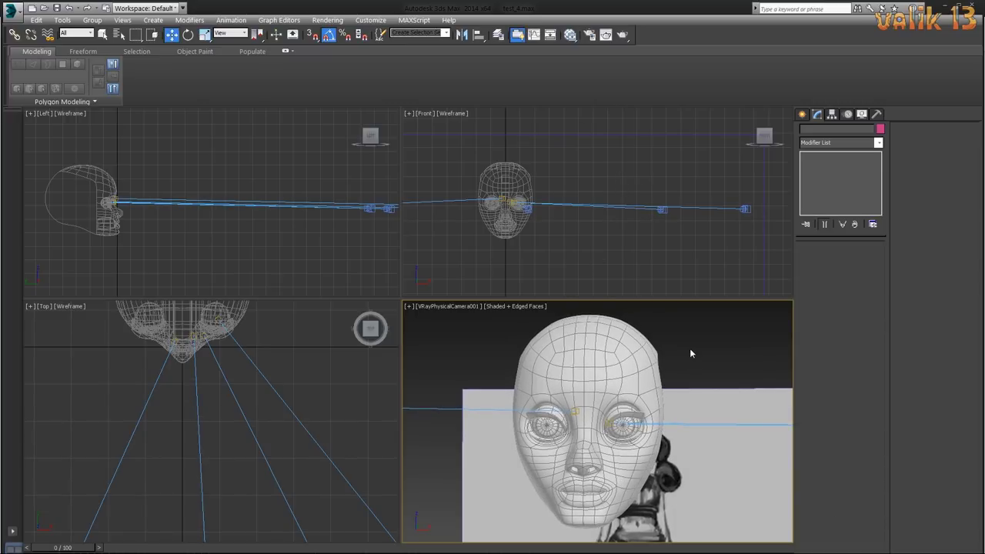
- Cancel the front render, select VRayPhysicalCamera001 to review it, and re-render with Shift+Q
click(622, 35)
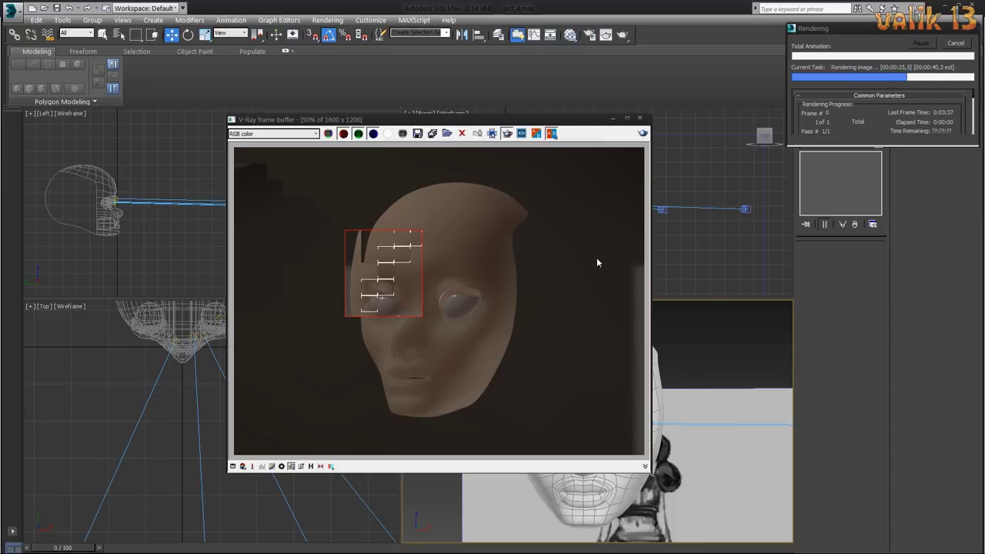
click(640, 121)
click(198, 454)
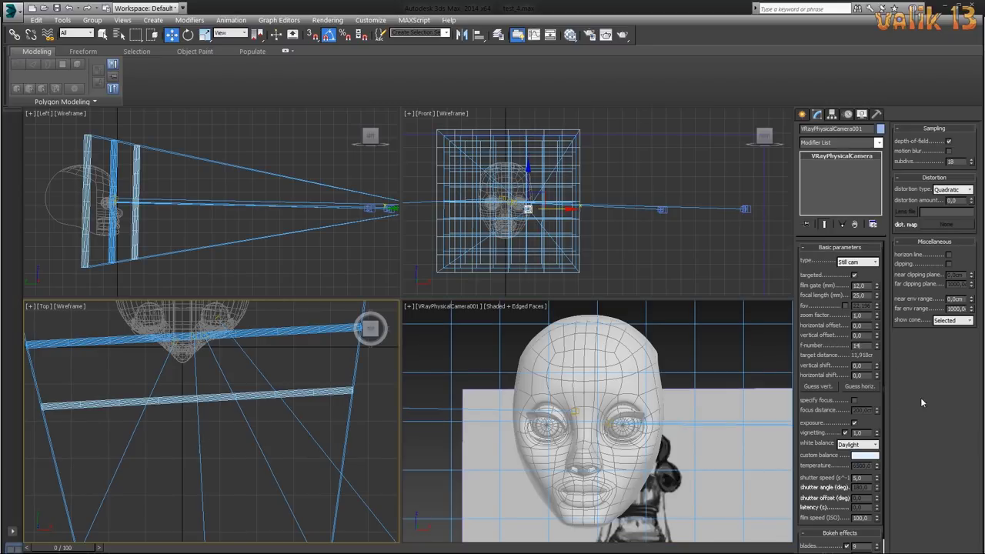
key(shift+q)
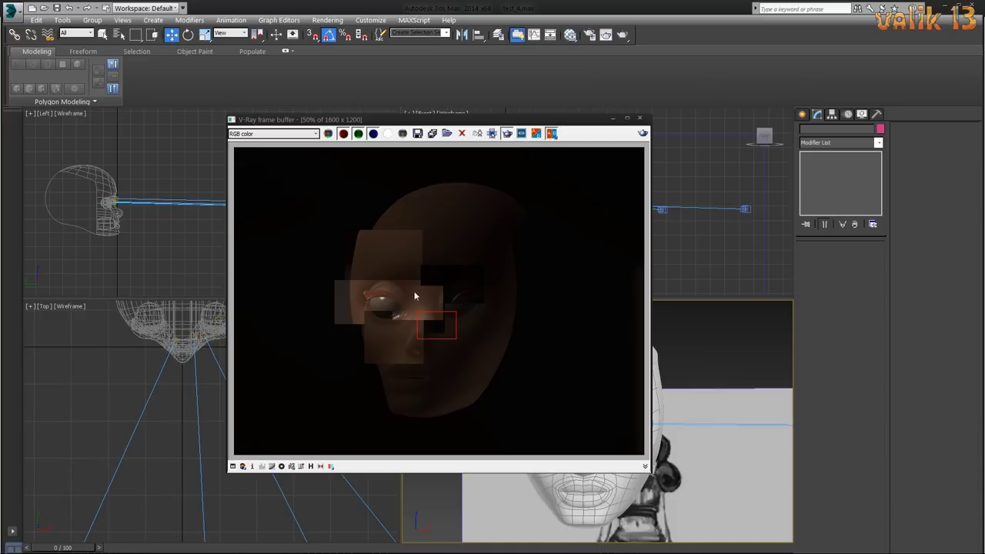
- Compare the eye with sRGB display on and off while zooming, then re-render with Shift+Q
click(200, 442)
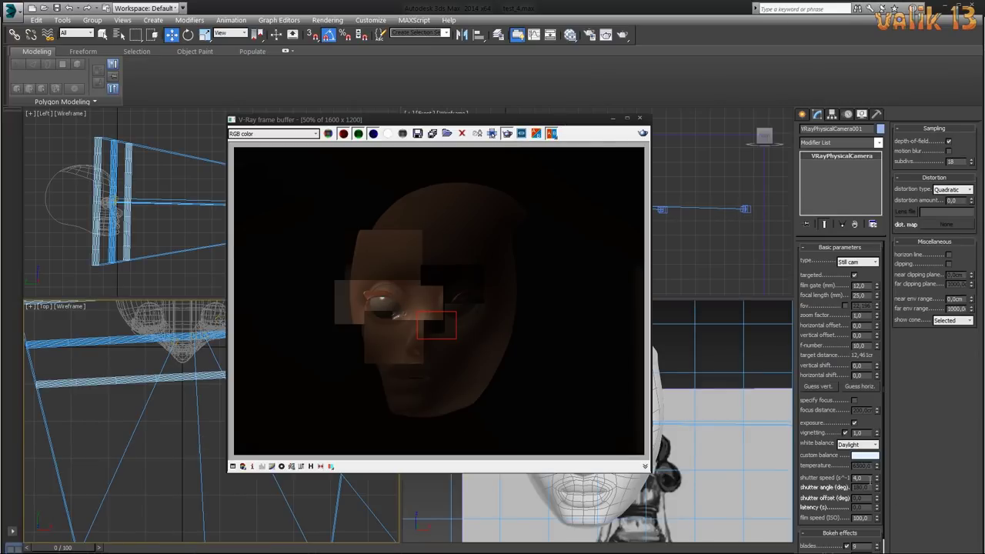
click(291, 467)
click(291, 466)
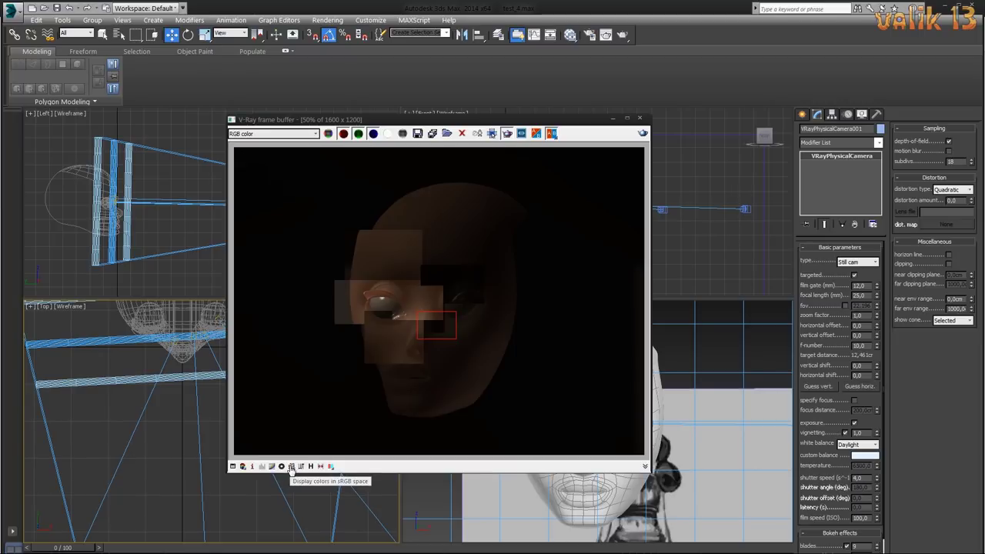
scroll(398, 322, up, 3)
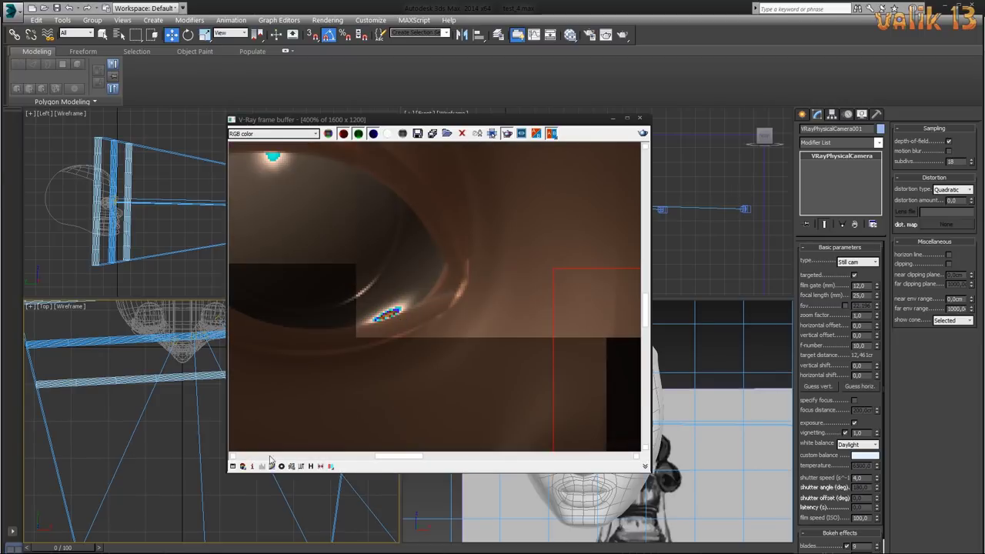
click(291, 466)
scroll(520, 398, down, 2)
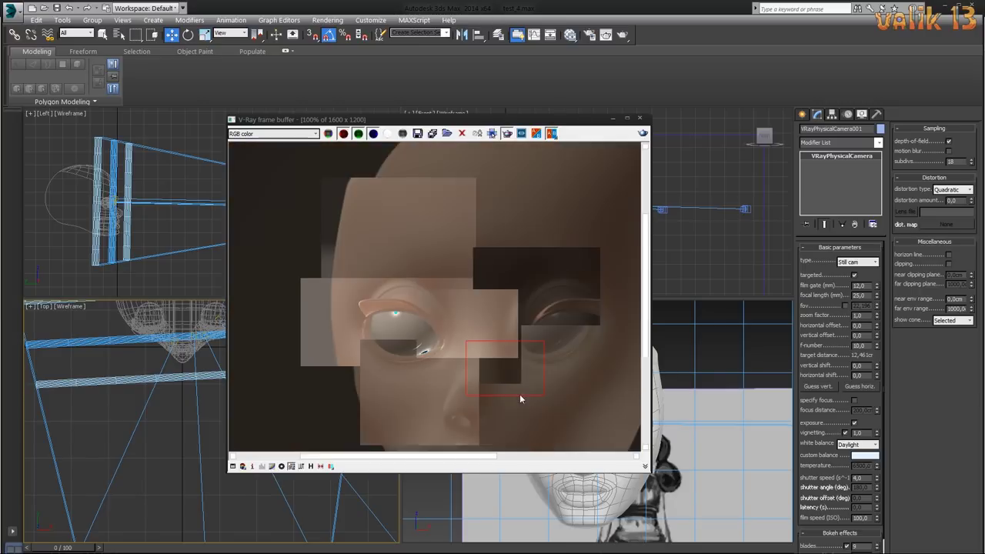
scroll(520, 399, up, 2)
scroll(502, 301, down, 1)
click(291, 466)
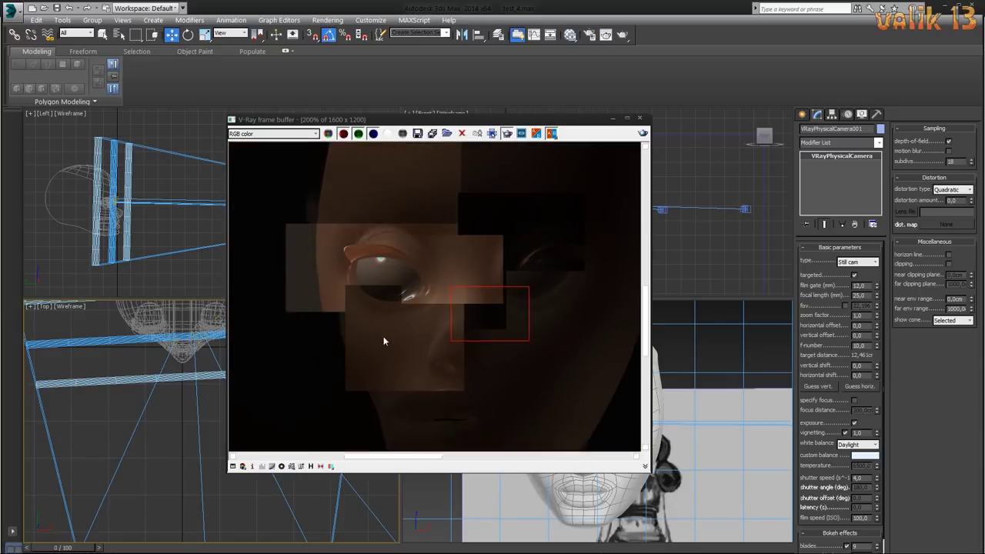
scroll(384, 341, up, 1)
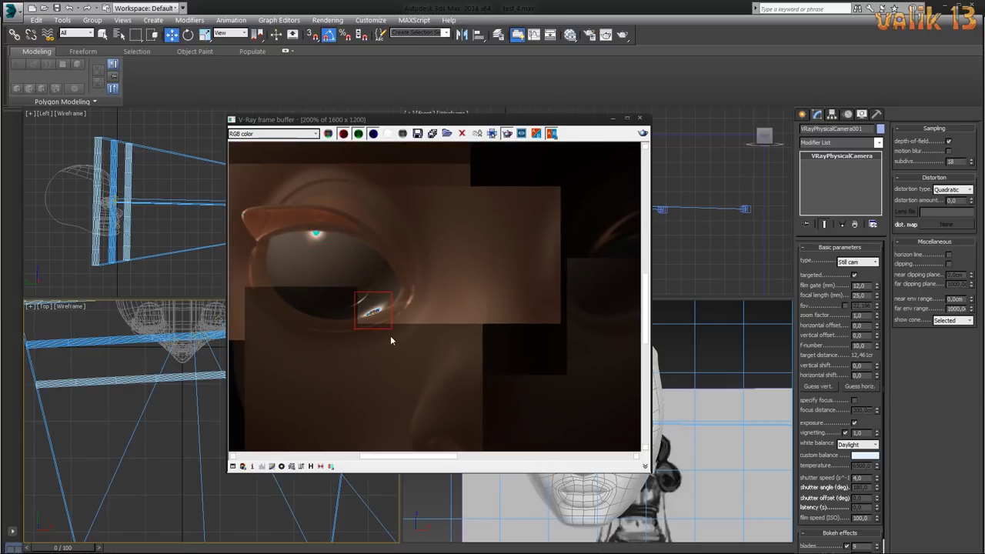
key(shift+q)
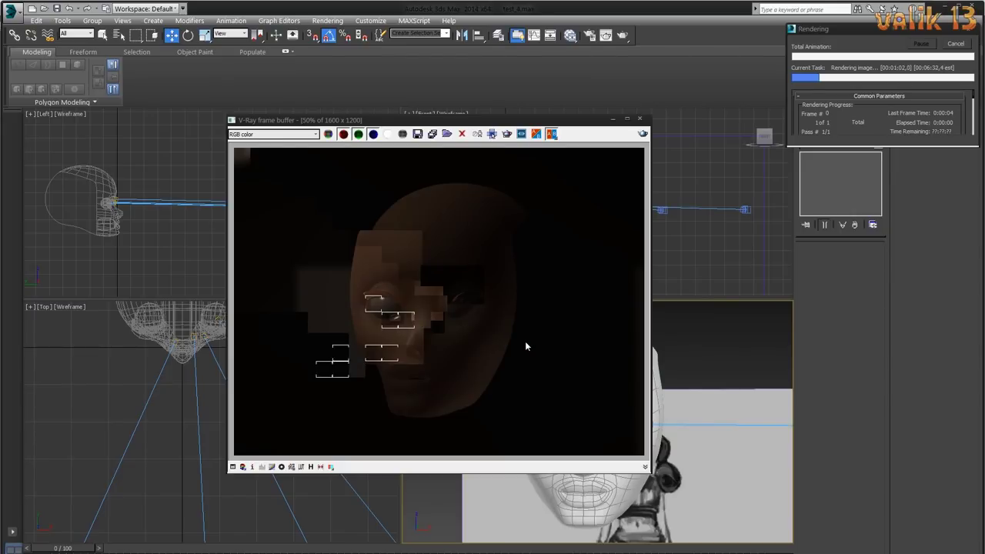
- Maximize the frame buffer and let the front render of the head finish
click(627, 121)
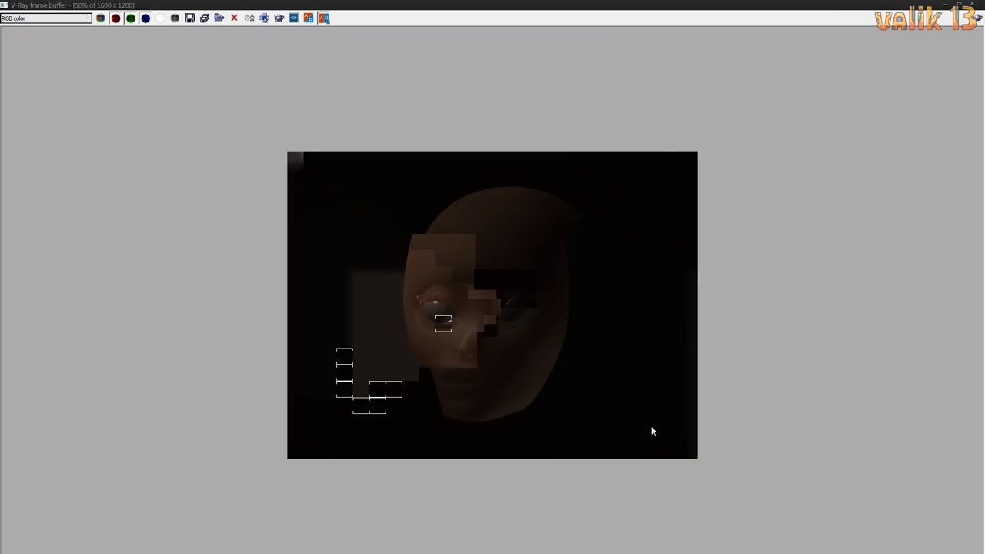
scroll(651, 429, up, 1)
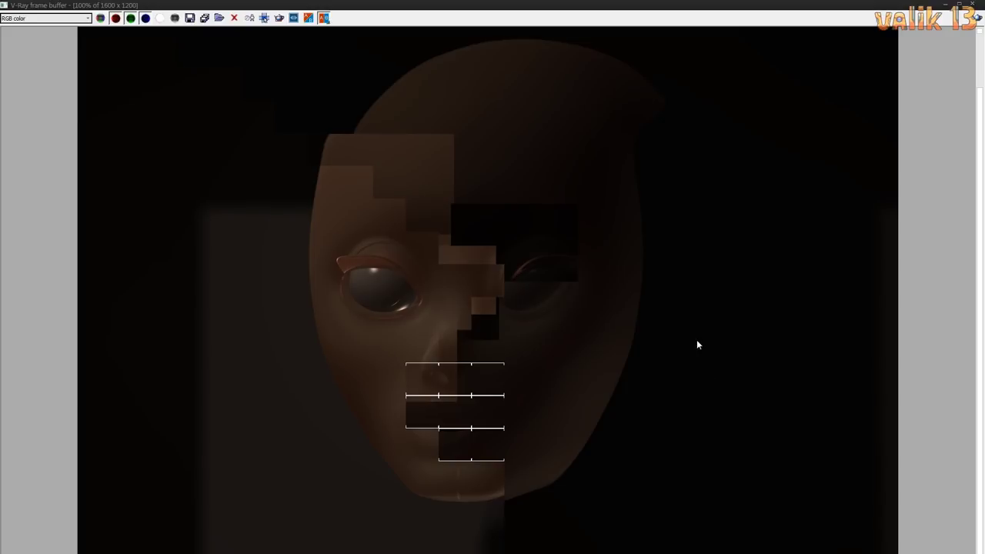
scroll(697, 345, up, 1)
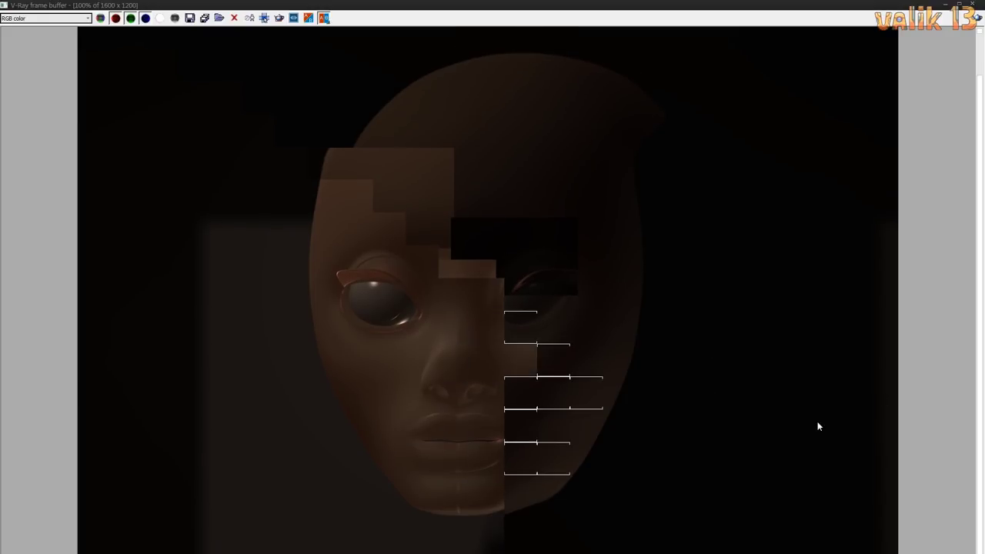
scroll(818, 424, up, 1)
scroll(563, 427, down, 1)
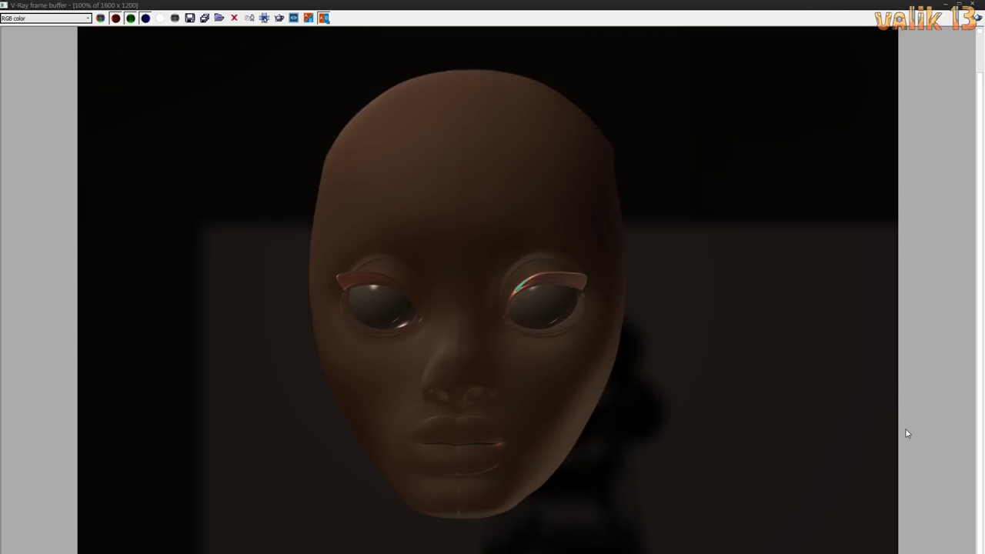
- Save the finished render as a BMP image in the rendr folder
click(190, 18)
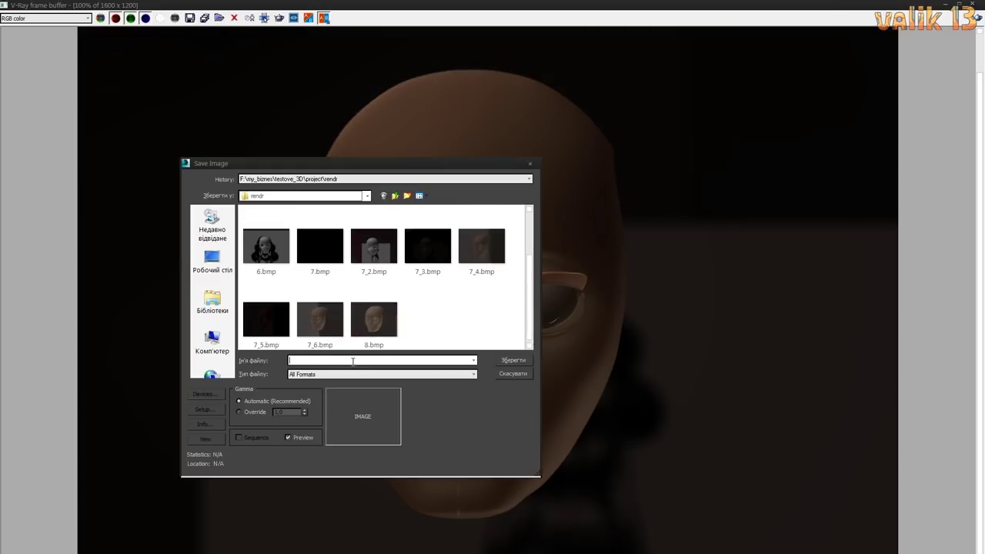
click(442, 375)
click(313, 398)
click(504, 362)
click(240, 226)
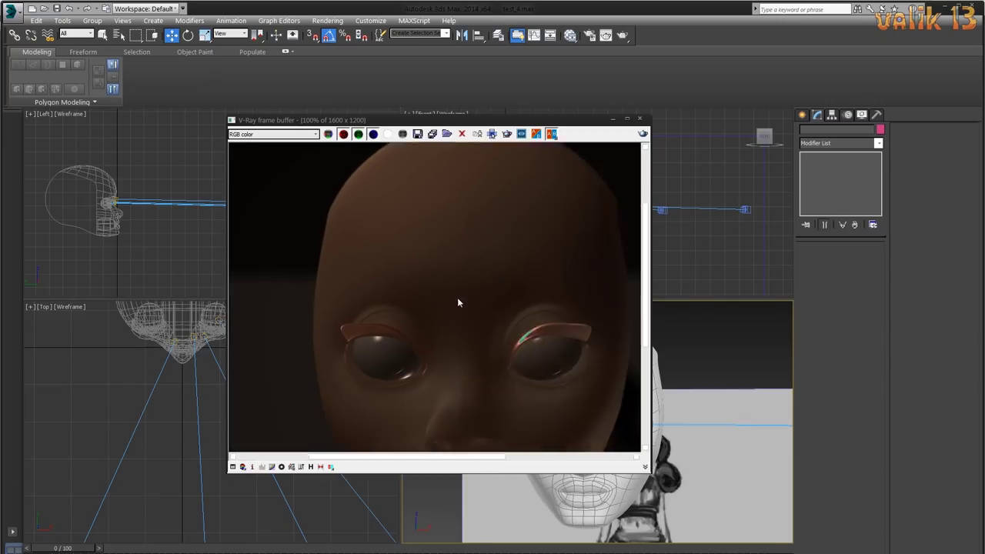
scroll(475, 309, down, 2)
scroll(446, 291, up, 2)
- Mark a render region around the eyelid and re-render it with Shift+Q
scroll(446, 291, up, 1)
drag(424, 288, 370, 226)
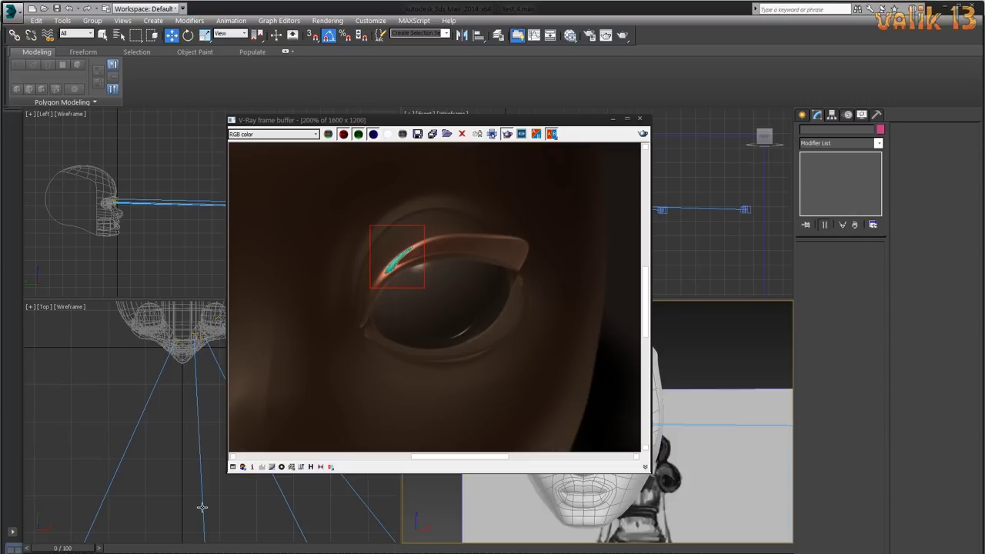
click(169, 203)
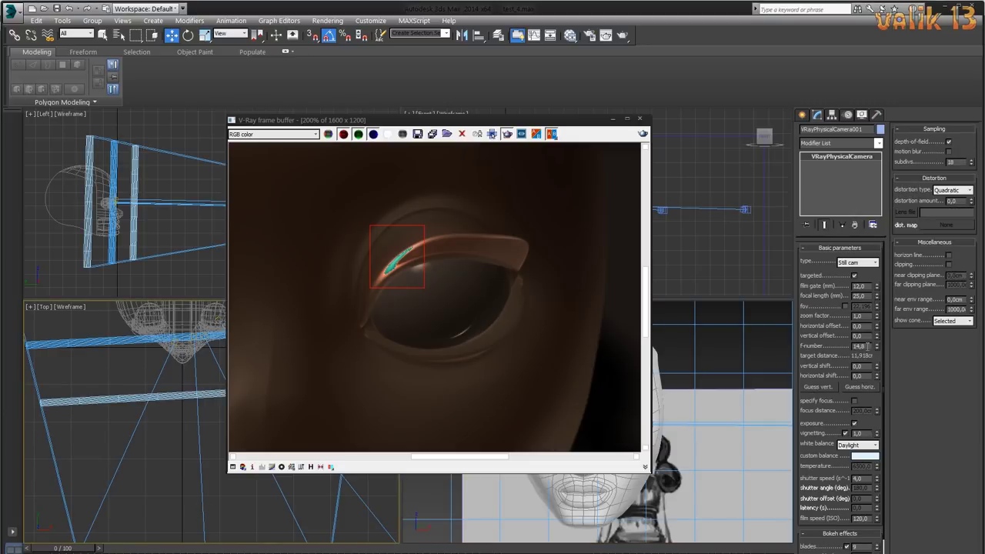
click(712, 350)
key(shift+q)
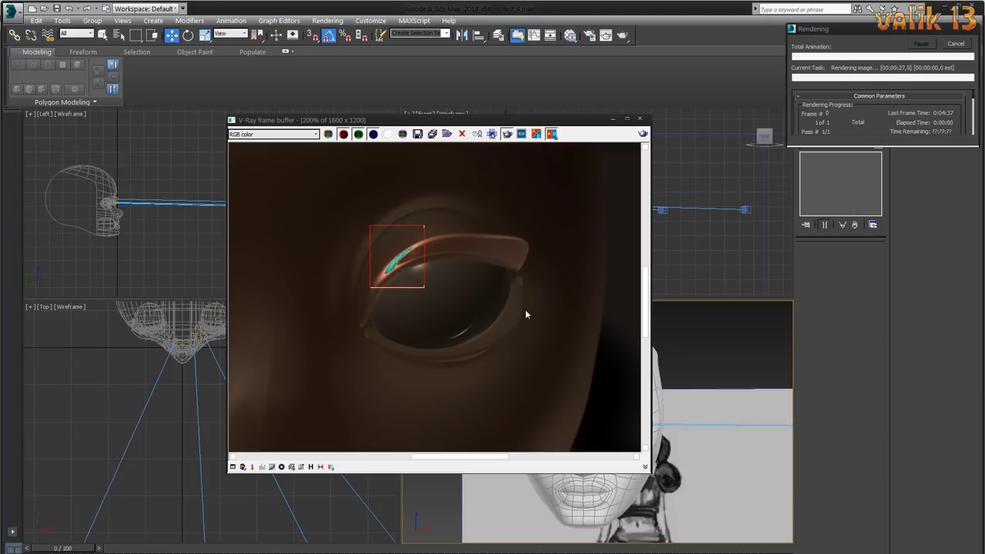
- Render the whole head again, compare sRGB display, and view it maximized at 100%
scroll(429, 206, down, 4)
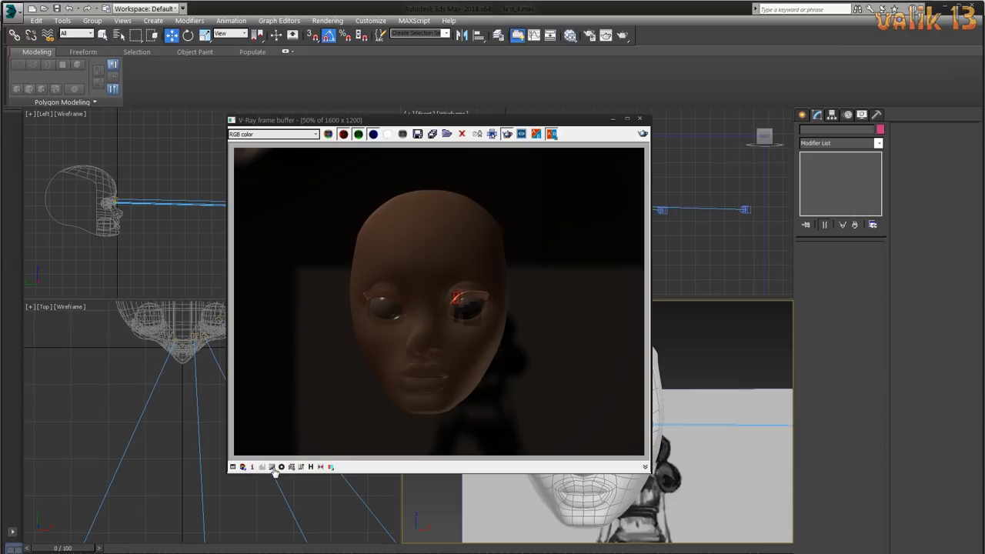
click(643, 134)
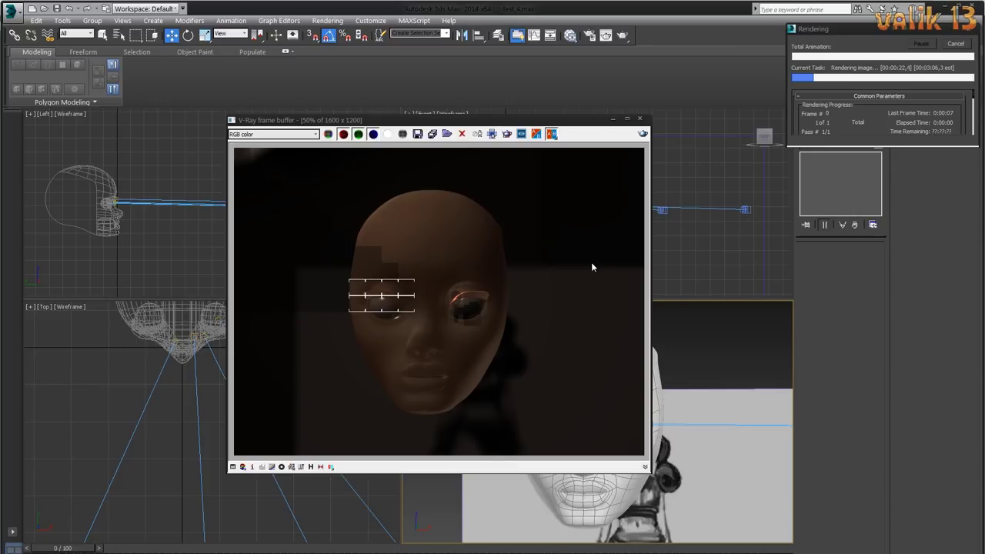
click(291, 466)
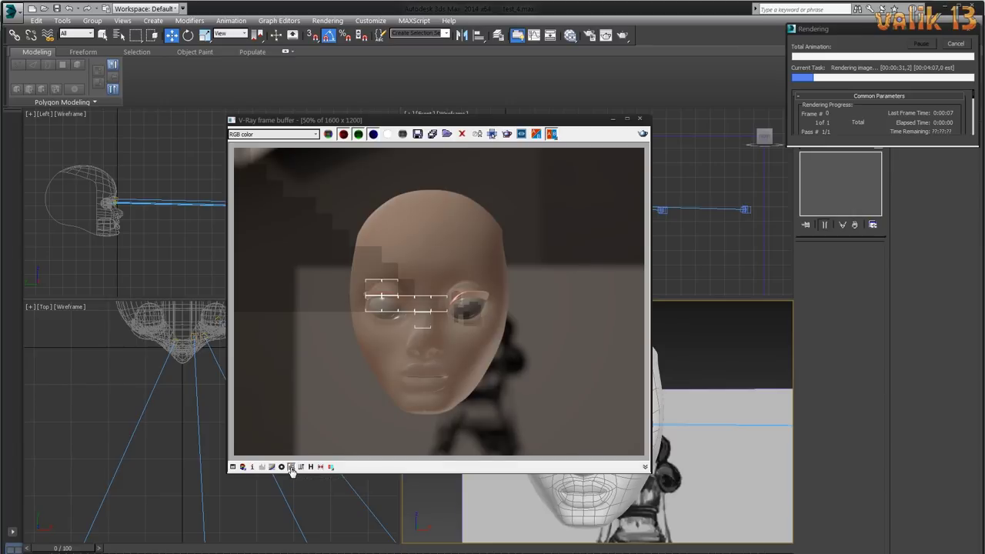
click(291, 467)
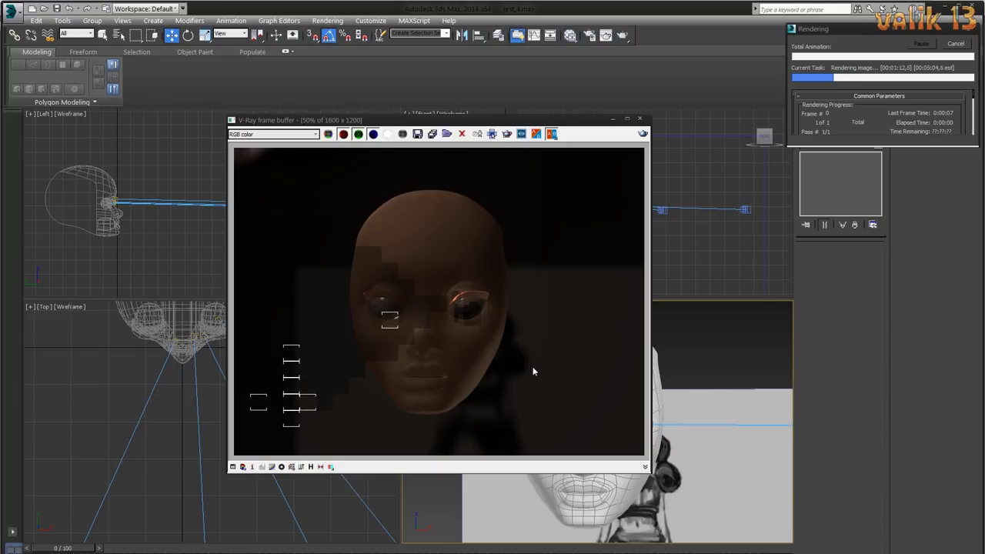
click(291, 466)
click(291, 466)
click(627, 117)
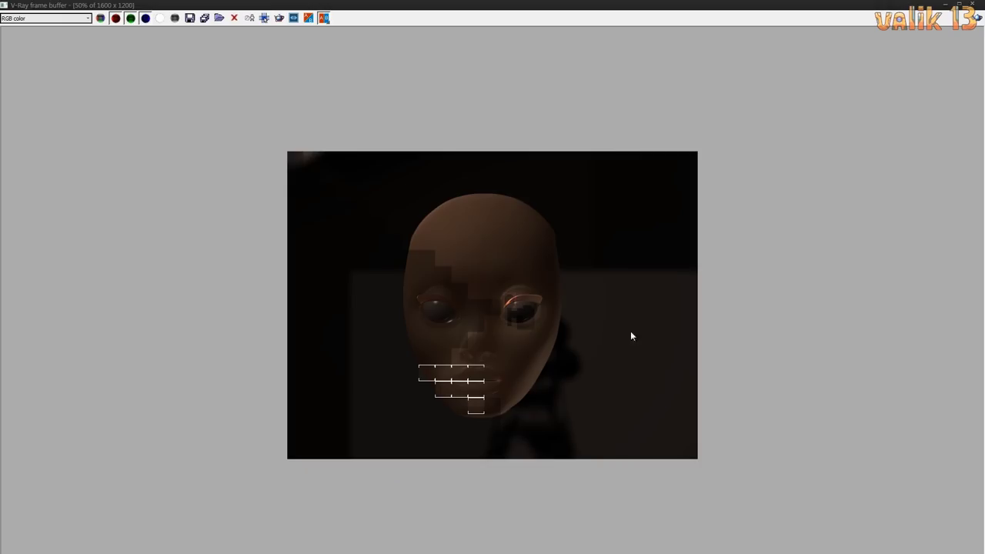
double_click(623, 378)
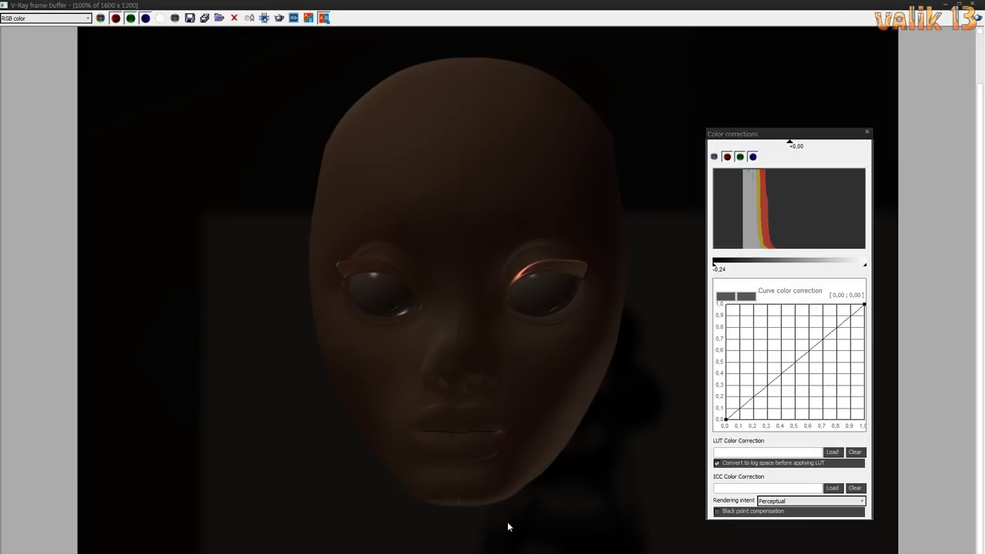
- Move the Color corrections panel aside and close it
drag(821, 139, 853, 145)
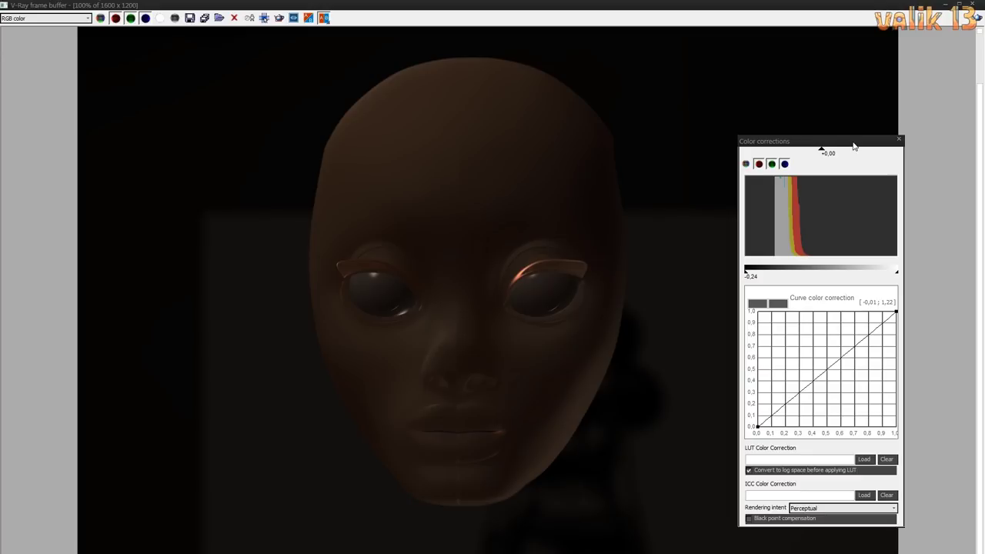
drag(853, 145, 810, 146)
click(857, 140)
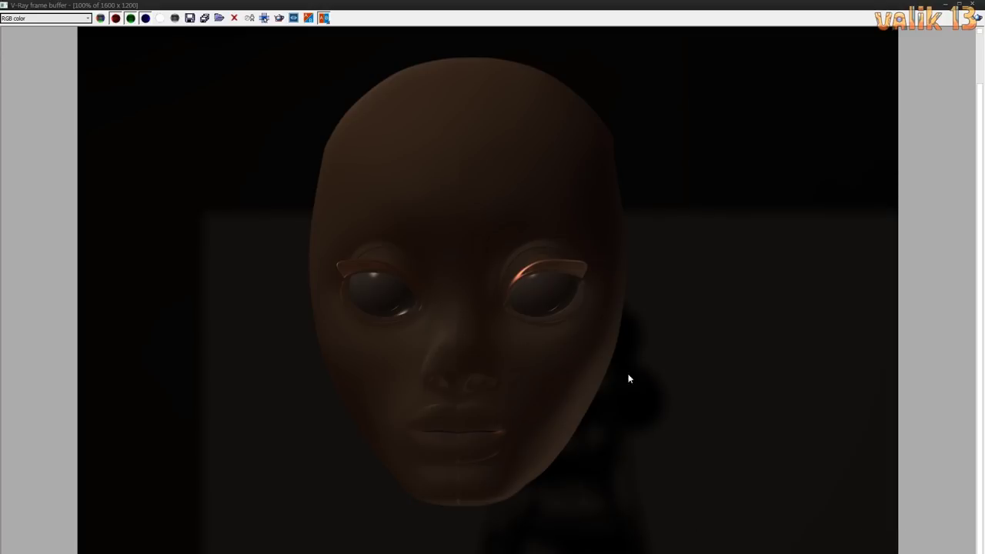
scroll(703, 323, up, 1)
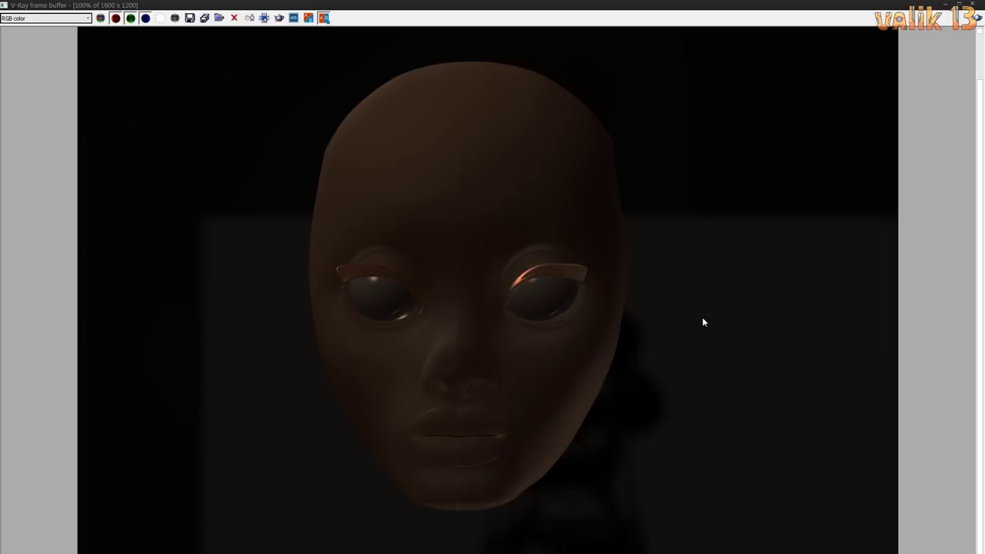
scroll(697, 216, up, 1)
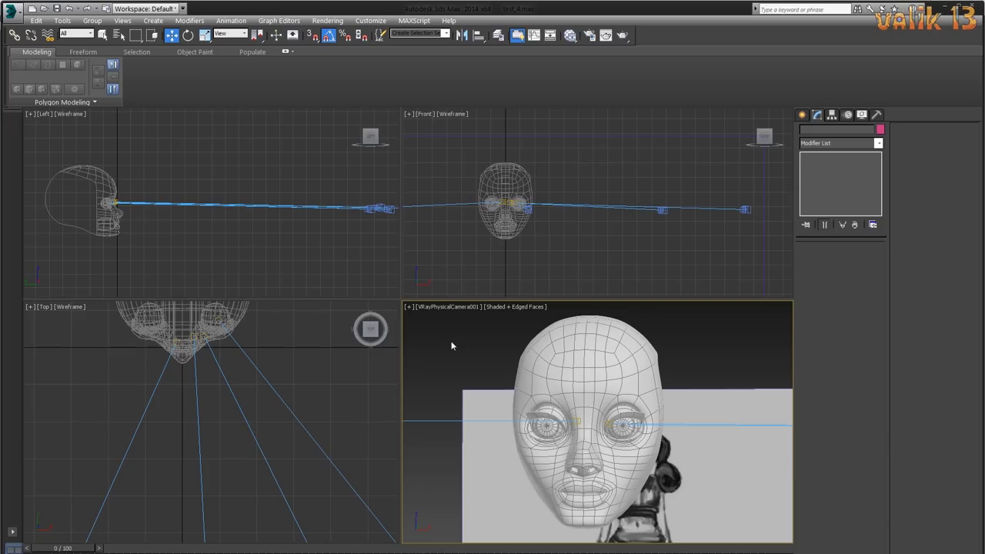
- Return to the viewports and render the active camera view with Shift+Q
click(442, 307)
key(shift+q)
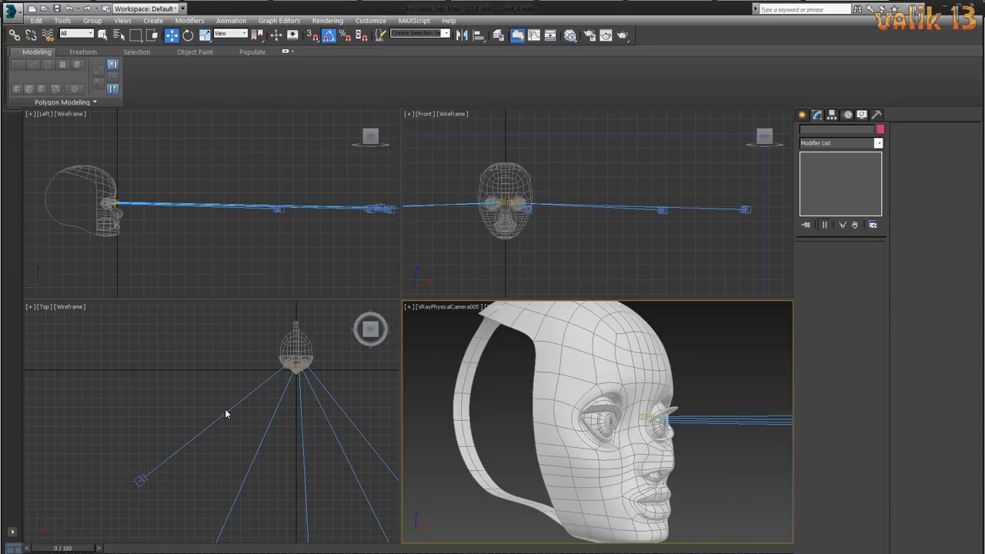
- Give the side camera f-number 15, shutter speed 8 and film speed ISO 200
click(227, 410)
double_click(856, 346)
text(15)
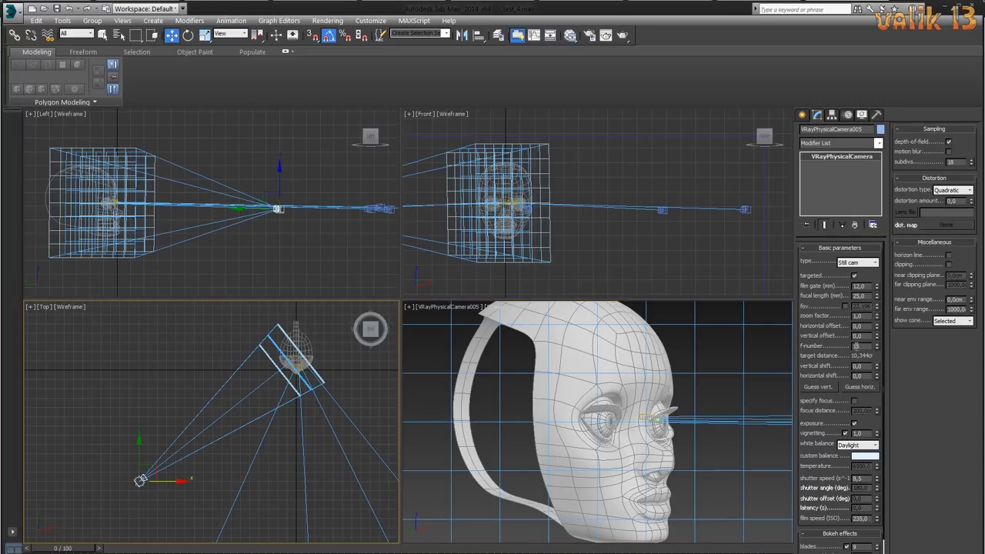
click(867, 477)
text(8)
key(Return)
double_click(868, 518)
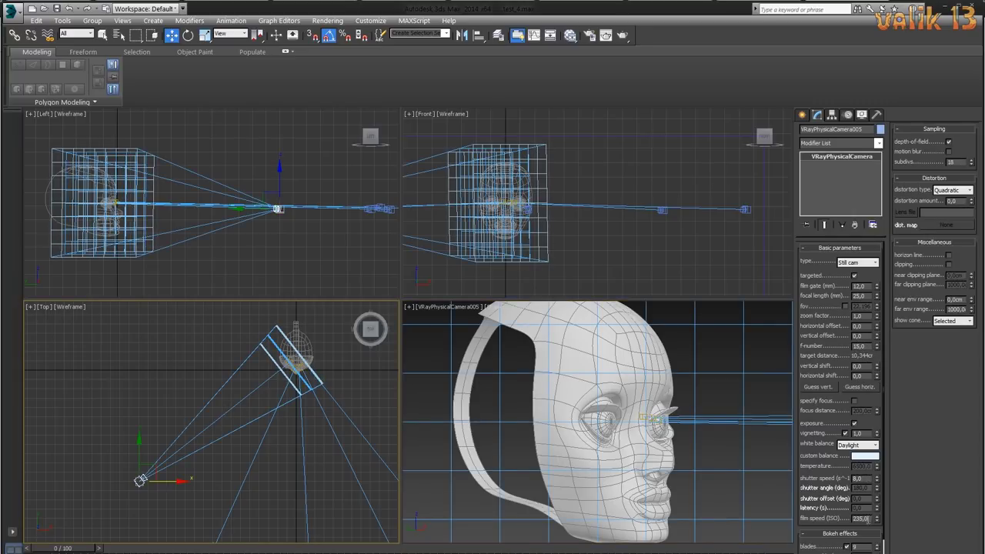
text(200)
- Render the side camera view and toggle the blue and red channels to inspect it
click(622, 35)
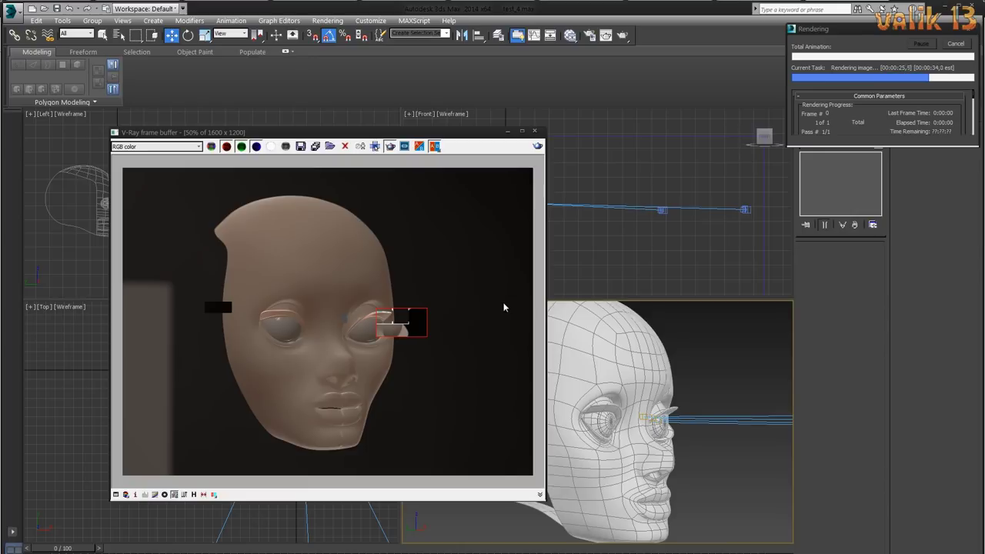
key(shift+q)
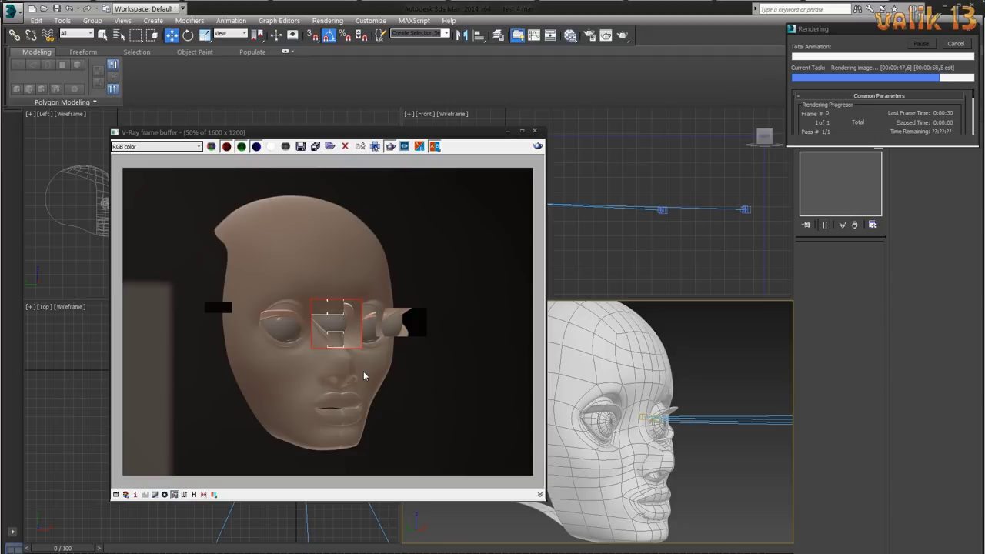
click(257, 146)
click(256, 146)
click(227, 146)
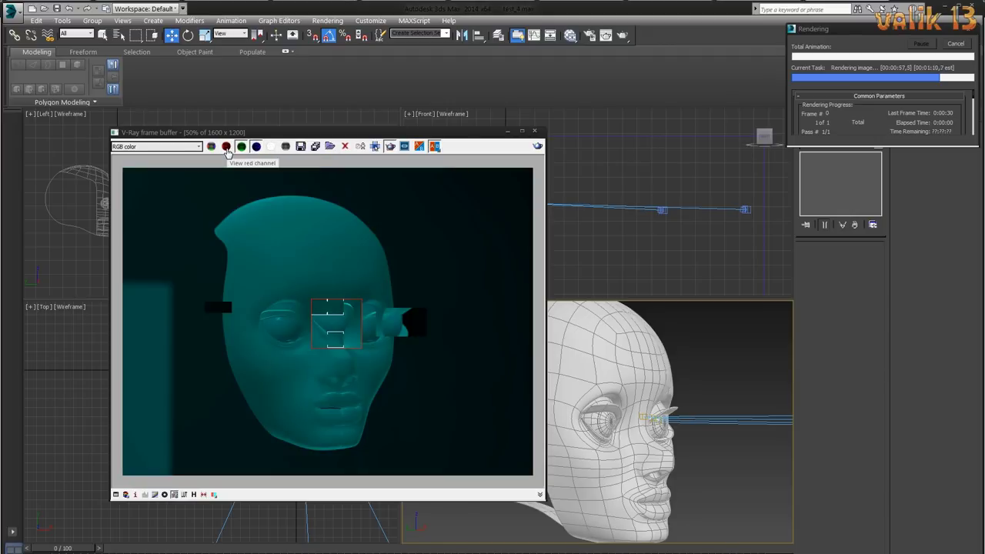
click(226, 146)
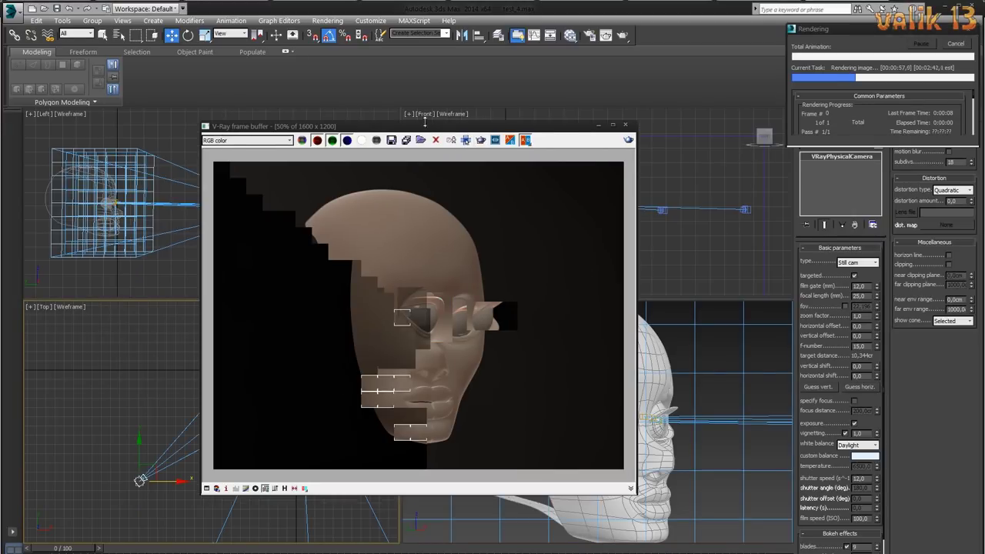
- Move the frame buffer up-left while the VRayPhysicalCamera005 side render finishes
drag(424, 125, 341, 70)
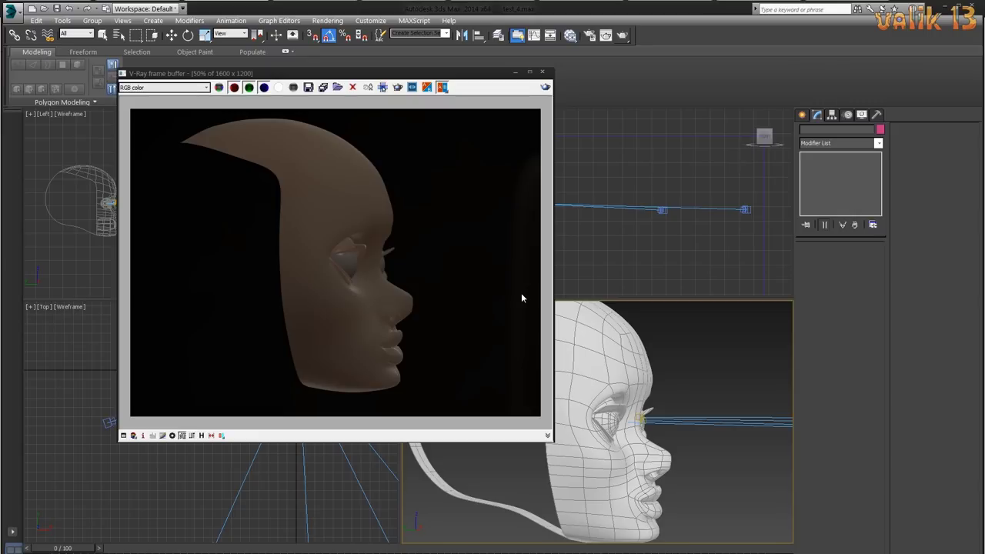
click(530, 71)
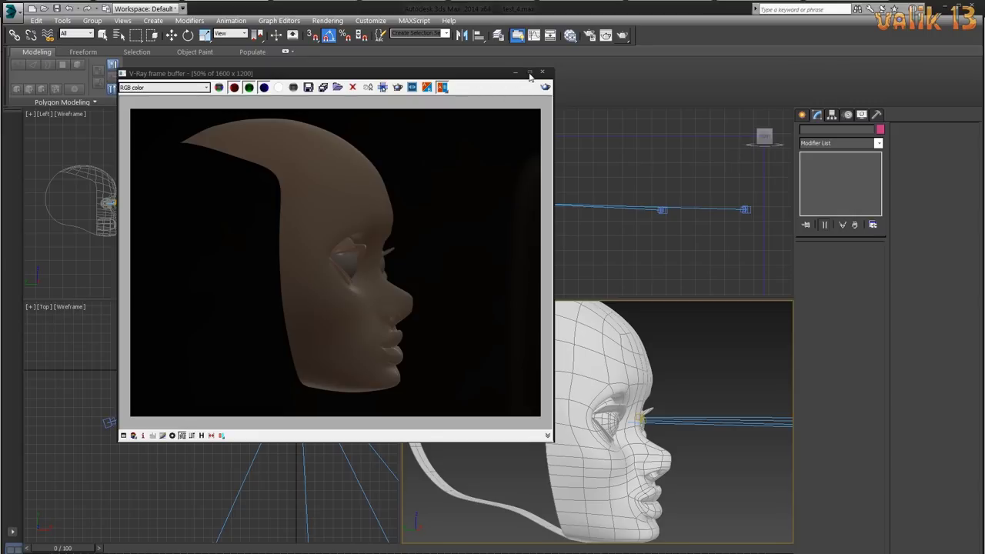
scroll(632, 338, up, 2)
scroll(653, 326, down, 1)
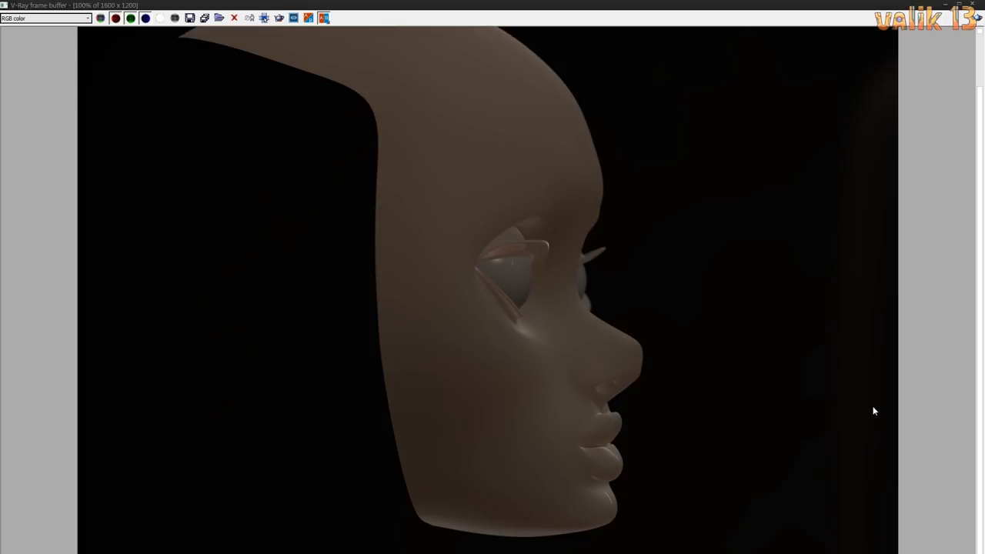
click(959, 6)
scroll(431, 308, down, 2)
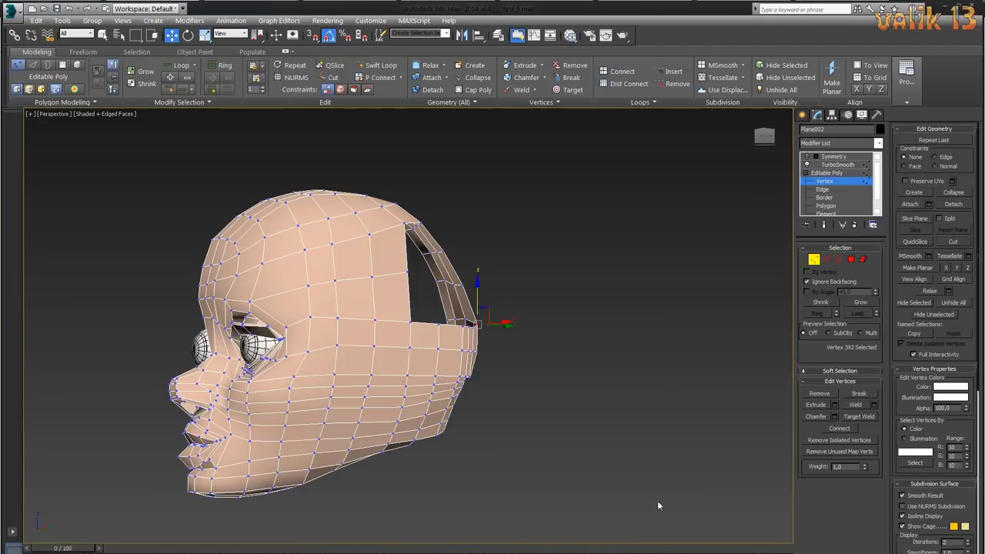
mouse_move(657, 500)
alt+middle_down()
mouse_move(519, 440)
mouse_move(551, 462)
mouse_move(518, 462)
mouse_move(527, 466)
mouse_move(486, 387)
alt+middle_up()
mouse_move(381, 285)
alt+middle_down()
mouse_move(511, 292)
mouse_move(454, 342)
mouse_move(612, 373)
mouse_move(526, 381)
mouse_move(644, 346)
mouse_move(562, 428)
mouse_move(544, 383)
mouse_move(358, 382)
mouse_move(400, 400)
mouse_move(384, 412)
mouse_move(391, 418)
mouse_move(533, 451)
mouse_move(507, 454)
mouse_move(467, 394)
mouse_move(454, 392)
mouse_move(542, 400)
mouse_move(572, 490)
mouse_move(570, 409)
mouse_move(536, 377)
mouse_move(436, 354)
alt+middle_up()
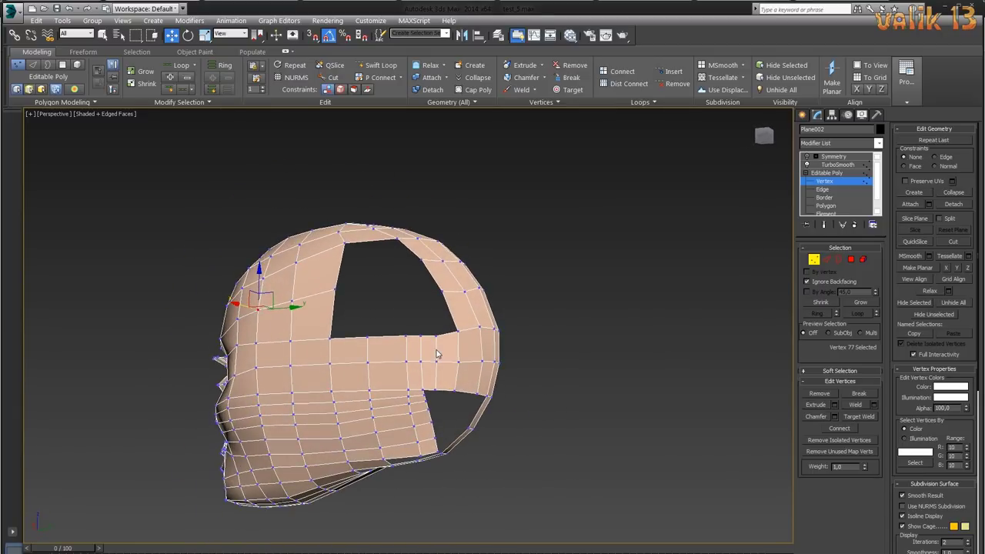
click(829, 263)
mouse_move(585, 424)
alt+middle_down()
mouse_move(576, 450)
mouse_move(554, 431)
alt+middle_up()
ctrl+click(436, 353)
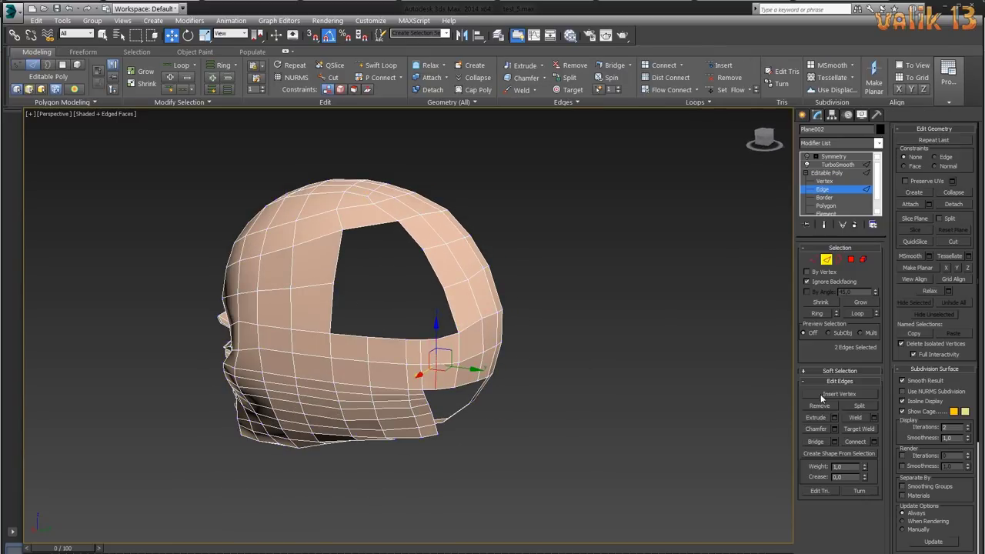
key(1)
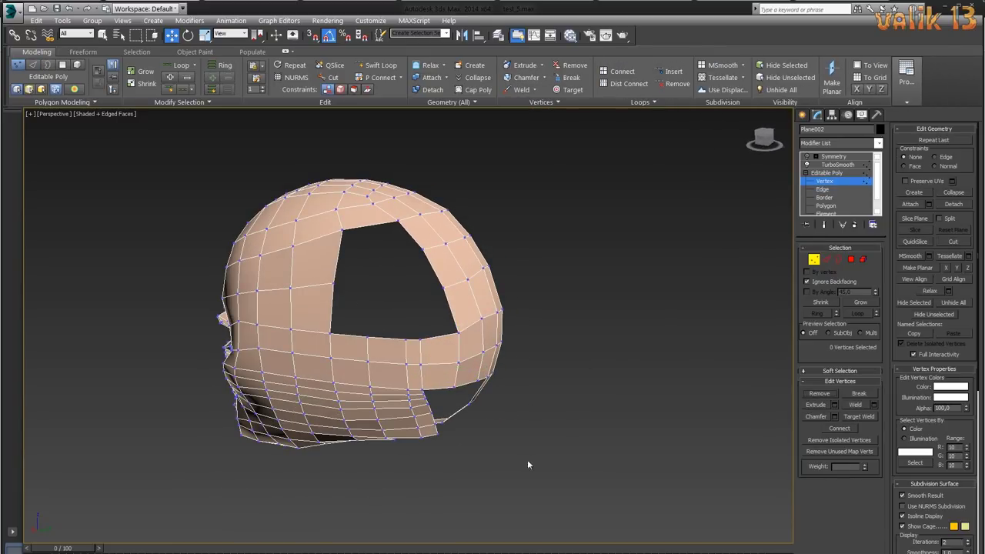
alt+middle_drag(528, 465, 567, 410)
key(4)
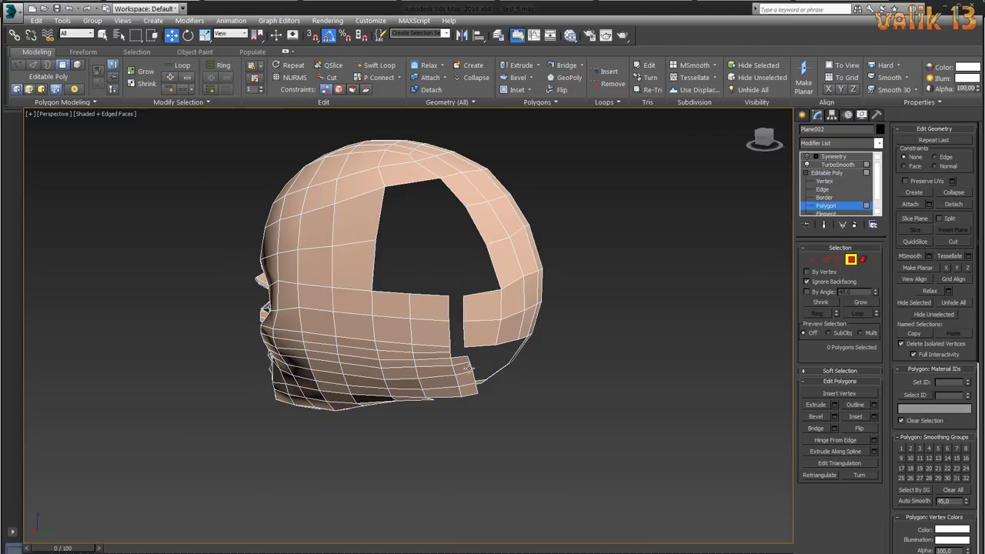
mouse_move(576, 429)
alt+middle_down()
mouse_move(536, 451)
mouse_move(598, 441)
mouse_move(631, 380)
alt+middle_up()
key(1)
click(446, 217)
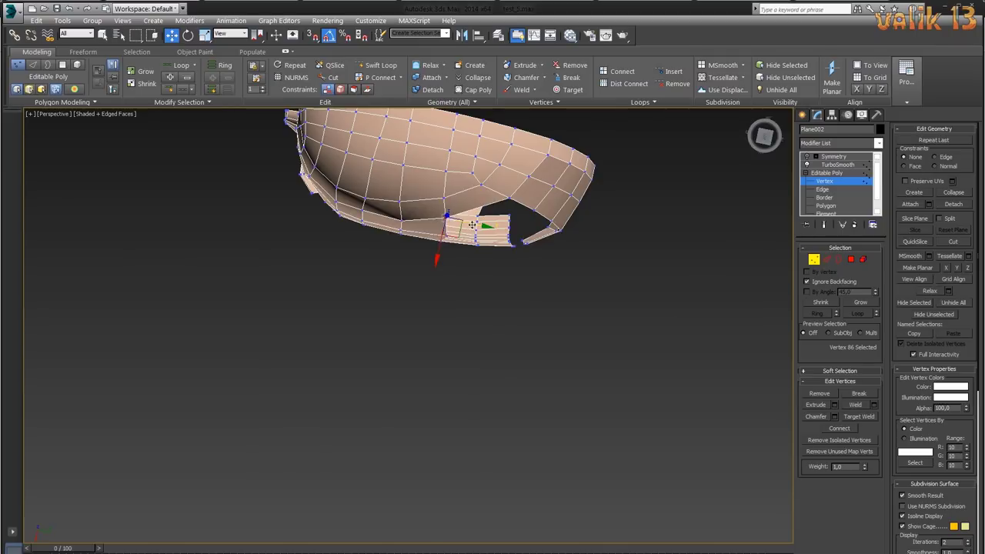
mouse_move(472, 224)
alt+middle_down()
mouse_move(416, 217)
mouse_move(558, 295)
mouse_move(435, 229)
mouse_move(609, 264)
mouse_move(617, 382)
mouse_move(492, 289)
alt+middle_up()
click(434, 229)
mouse_move(598, 332)
alt+middle_down()
mouse_move(622, 383)
mouse_move(659, 356)
mouse_move(388, 132)
alt+middle_up()
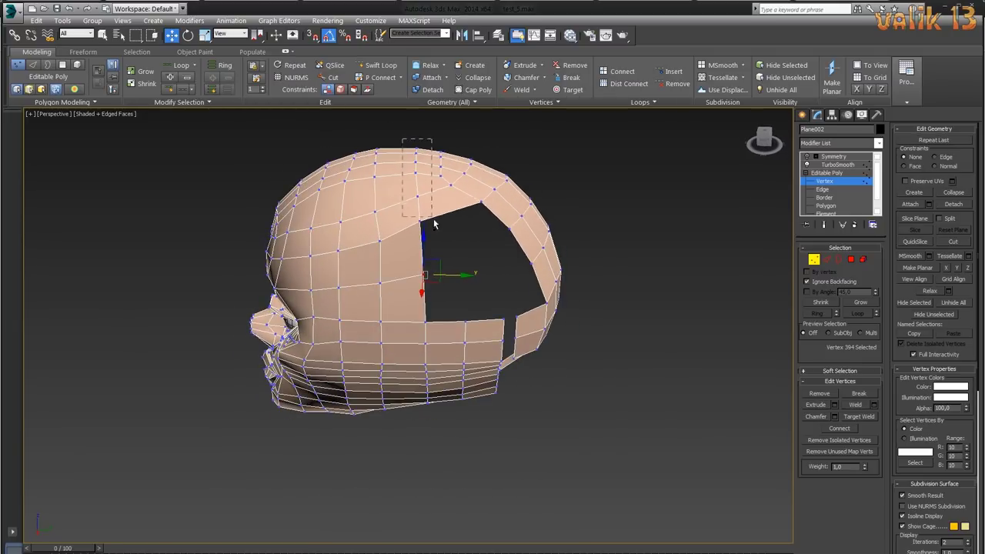
drag(401, 139, 435, 224)
mouse_move(435, 224)
alt+middle_down()
mouse_move(571, 443)
mouse_move(438, 252)
alt+middle_up()
drag(438, 252, 422, 410)
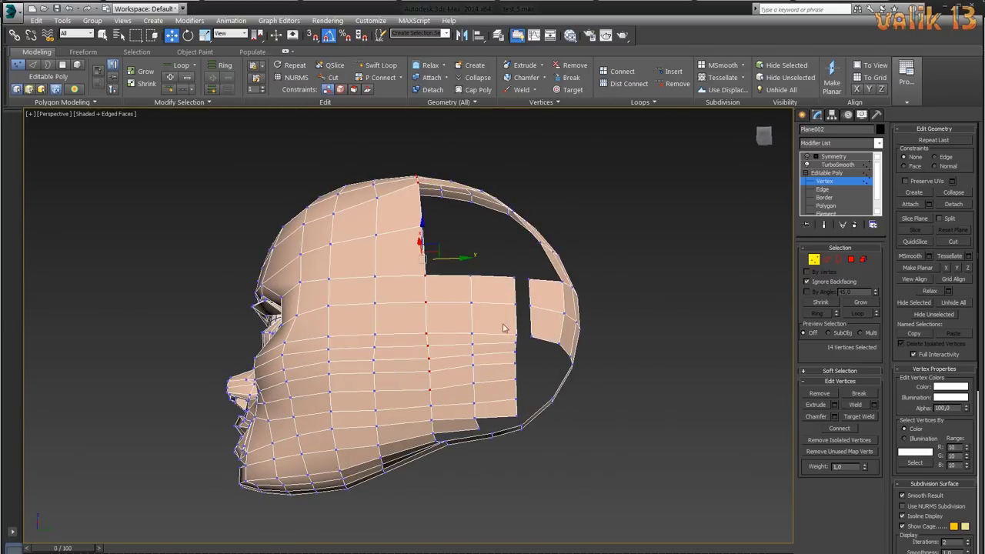
mouse_move(504, 328)
alt+middle_down()
mouse_move(578, 470)
mouse_move(564, 455)
mouse_move(600, 432)
alt+middle_up()
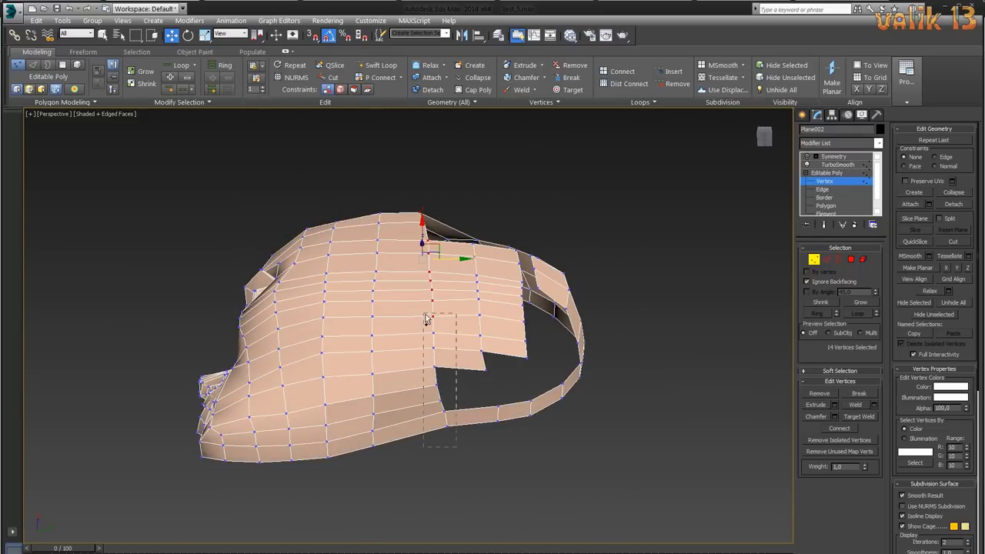
ctrl+drag(426, 319, 424, 315)
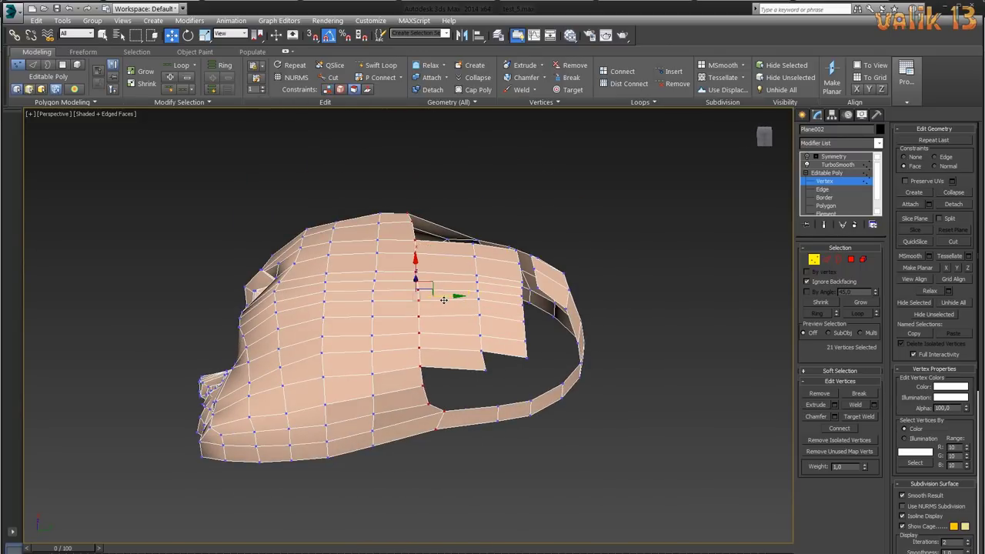
mouse_move(454, 294)
alt+middle_down()
mouse_move(624, 360)
mouse_move(663, 356)
mouse_move(642, 319)
mouse_move(657, 326)
mouse_move(653, 284)
mouse_move(637, 286)
mouse_move(642, 325)
mouse_move(655, 246)
mouse_move(659, 295)
alt+middle_up()
click(424, 342)
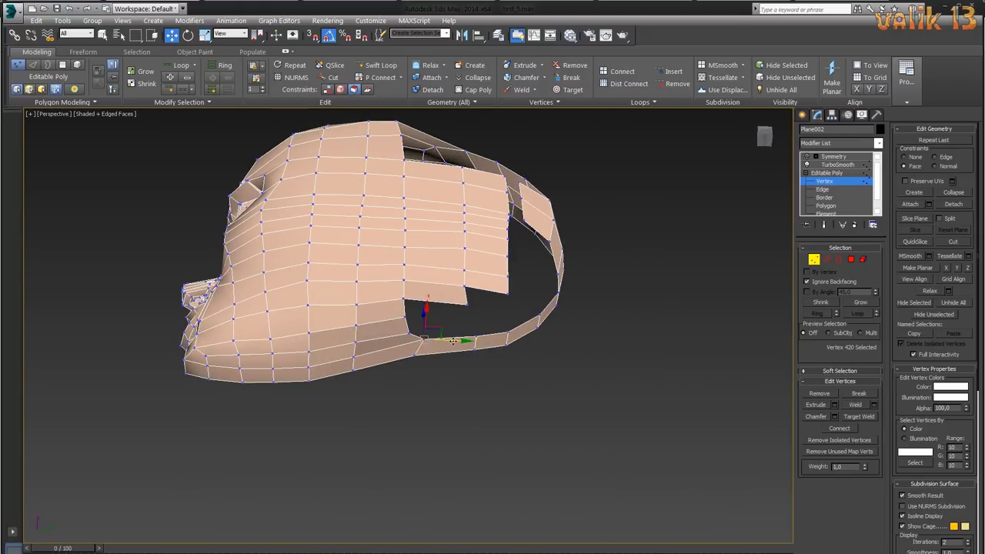
mouse_move(451, 340)
alt+middle_down()
mouse_move(487, 402)
mouse_move(549, 324)
alt+middle_up()
click(416, 354)
click(455, 391)
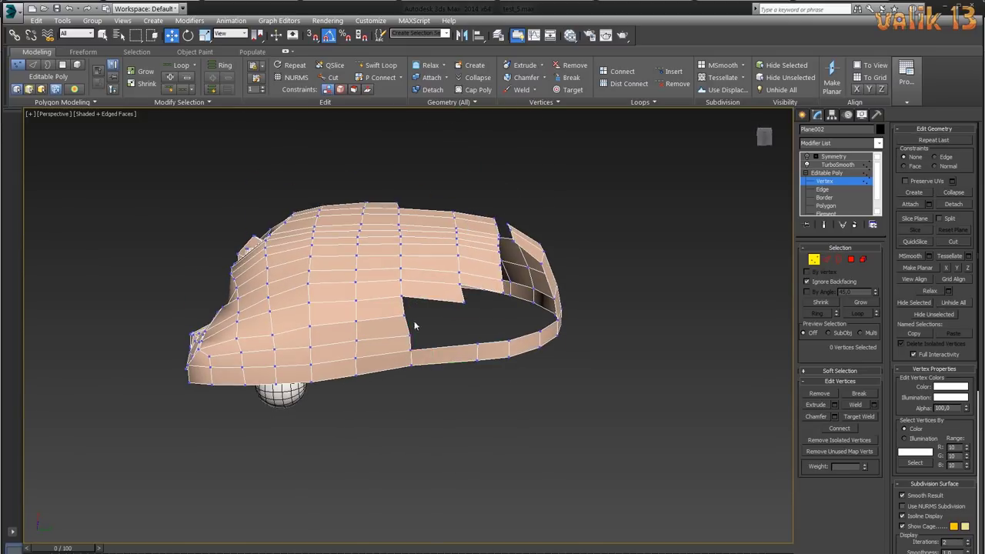
click(412, 356)
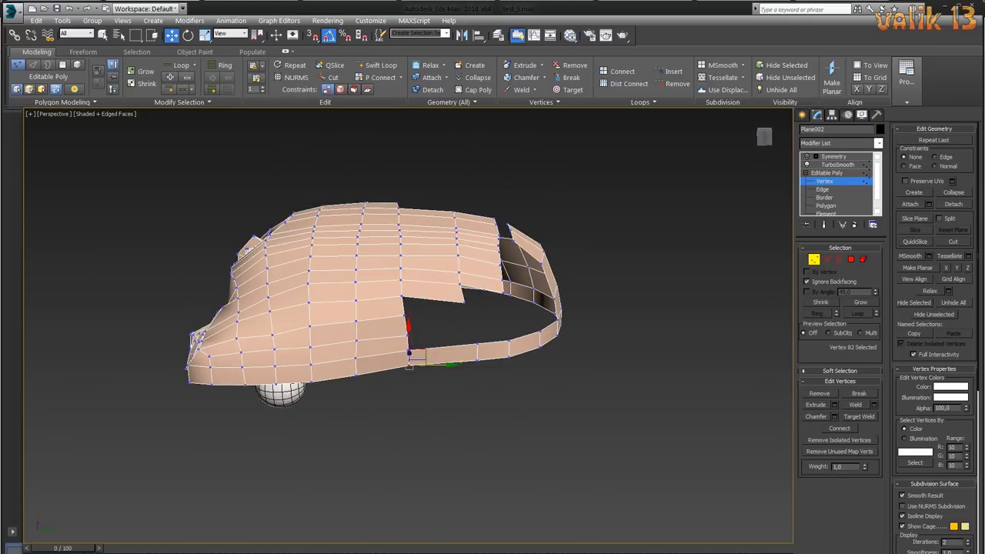
click(478, 428)
click(356, 353)
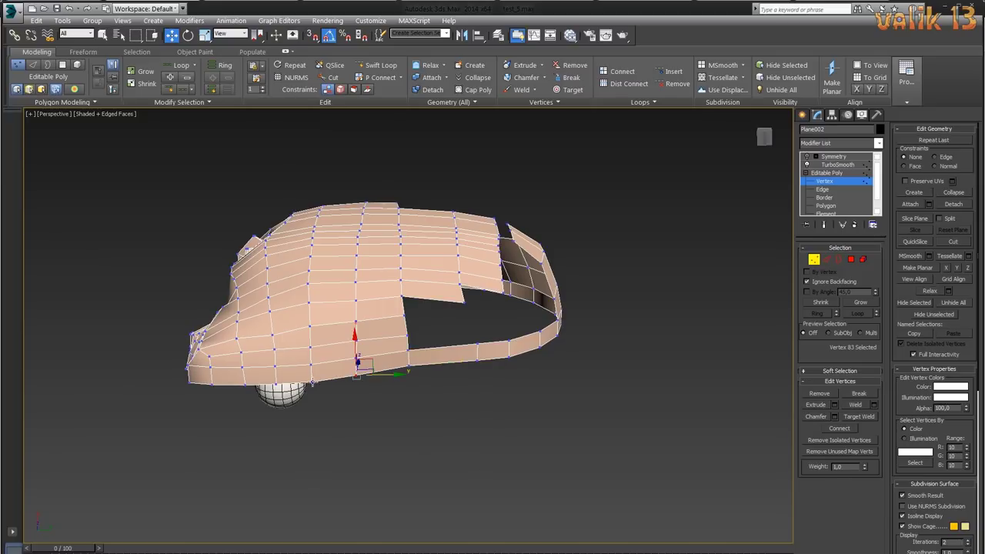
click(494, 392)
mouse_move(494, 392)
alt+middle_down()
mouse_move(444, 398)
mouse_move(517, 452)
mouse_move(455, 339)
alt+middle_up()
click(445, 396)
click(377, 273)
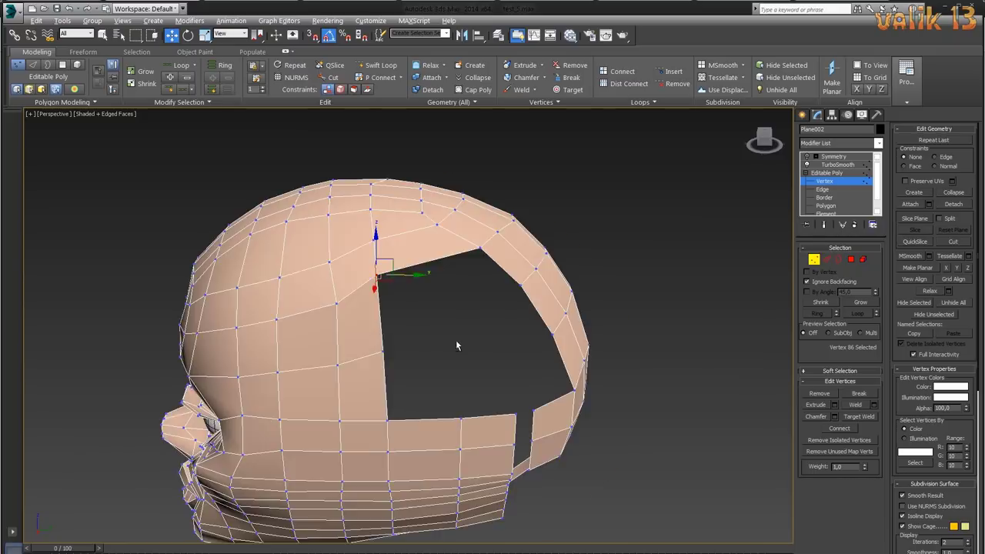
mouse_move(377, 273)
alt+middle_down()
mouse_move(406, 246)
mouse_move(520, 372)
mouse_move(373, 314)
alt+middle_up()
click(377, 245)
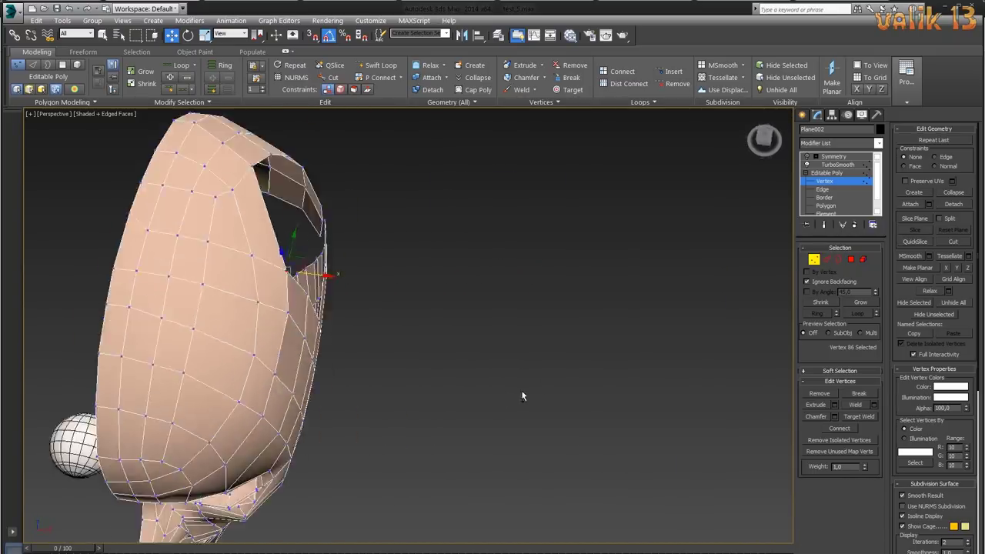
mouse_move(377, 245)
alt+middle_down()
mouse_move(567, 446)
mouse_move(583, 395)
mouse_move(709, 348)
alt+middle_up()
- Turn on Target Weld from the vertex quad menu
scroll(606, 421, down, 3)
right_click(604, 287)
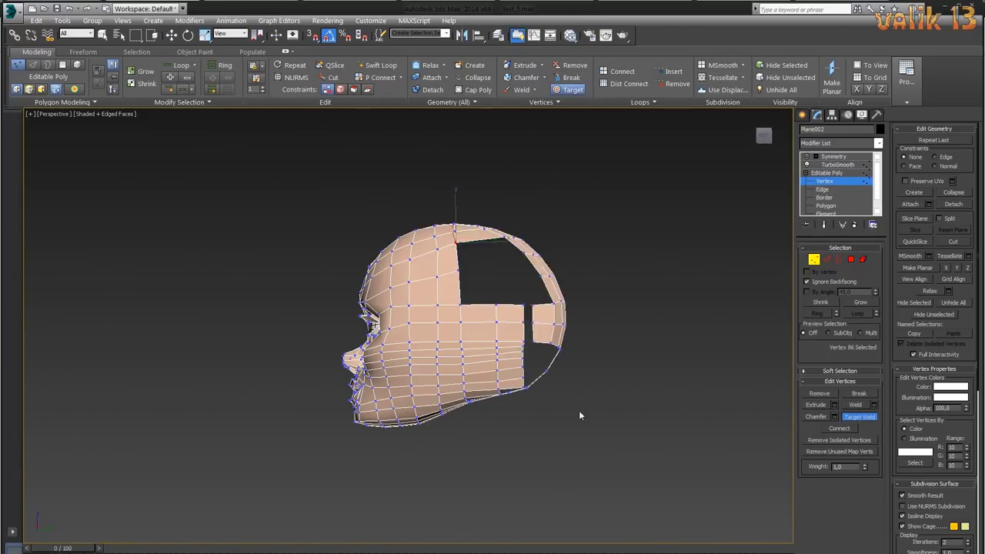
scroll(579, 410, up, 5)
scroll(563, 321, down, 2)
right_click(606, 307)
click(584, 377)
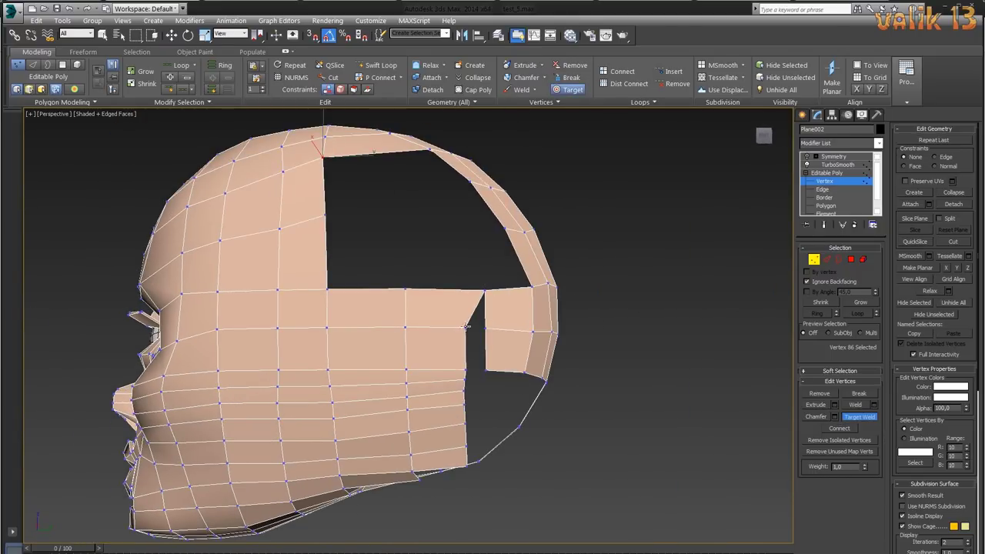
mouse_move(564, 430)
alt+middle_down()
mouse_move(574, 421)
mouse_move(559, 373)
mouse_move(569, 392)
mouse_move(551, 412)
mouse_move(577, 376)
mouse_move(519, 403)
mouse_move(554, 388)
mouse_move(443, 338)
alt+middle_up()
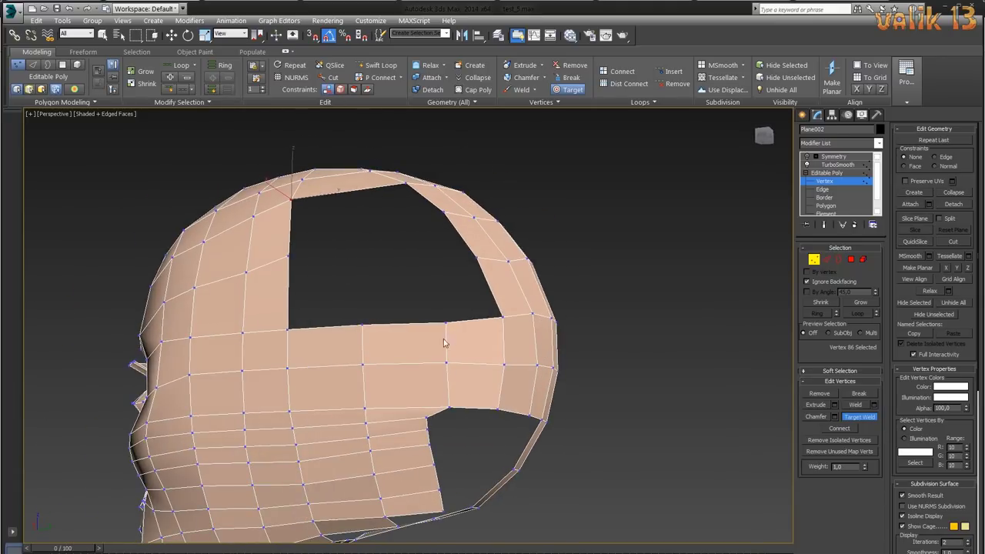
- Delete the side band's two end polygons
key(4)
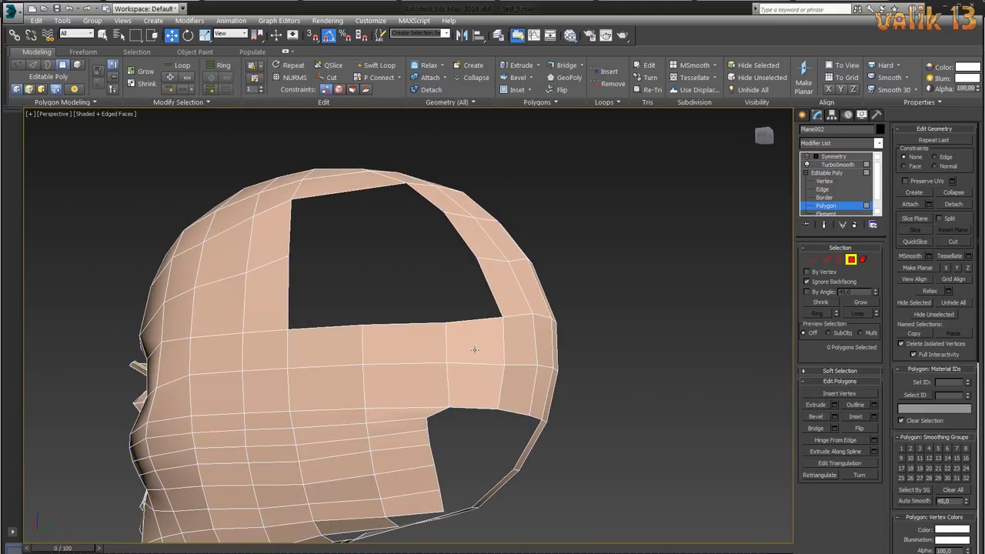
click(473, 342)
key(Delete)
click(473, 384)
key(Delete)
- Select the remaining polygons across the side band
drag(457, 308, 359, 400)
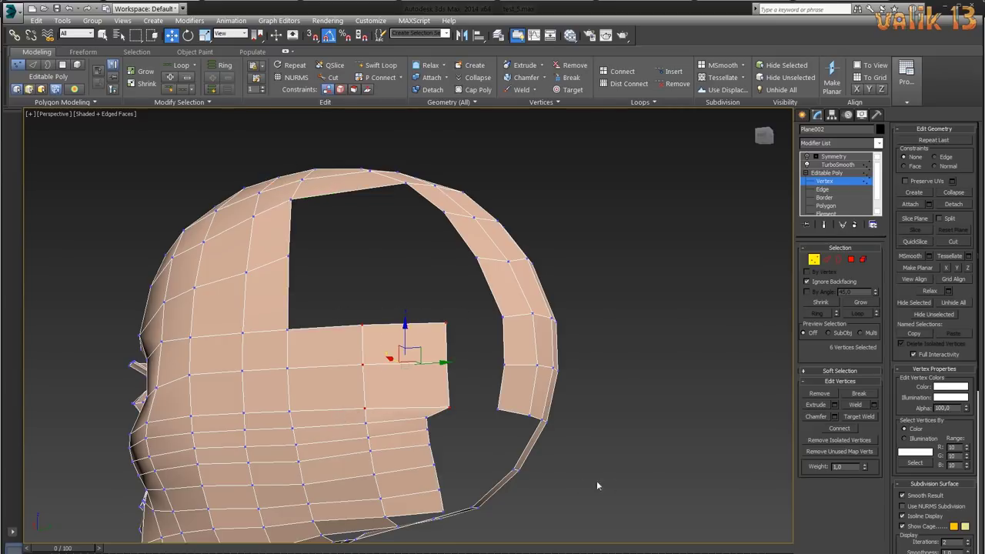
middle_drag(597, 480, 680, 480)
click(587, 333)
drag(485, 338, 416, 385)
ctrl+click(350, 346)
ctrl+click(308, 385)
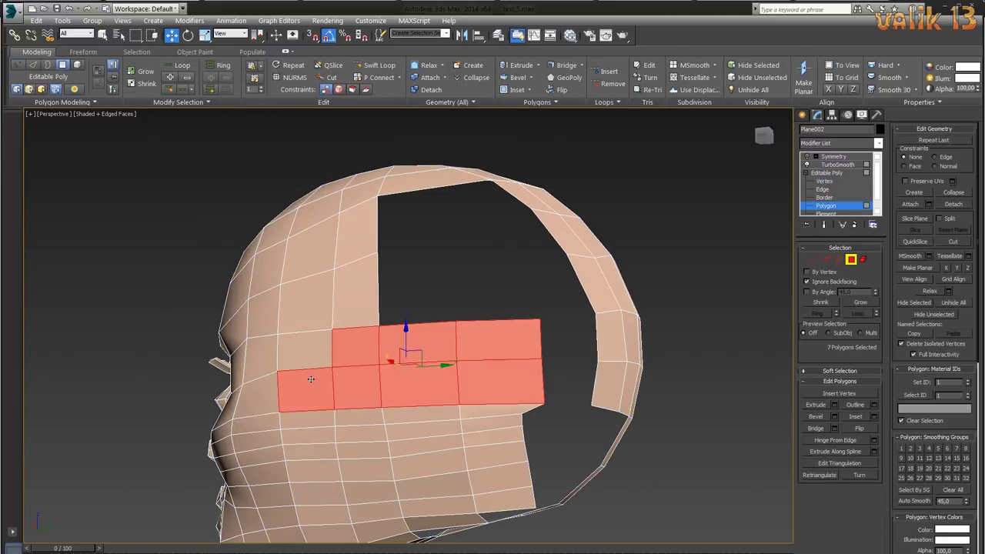
ctrl+click(304, 346)
alt+middle_drag(551, 423, 577, 462)
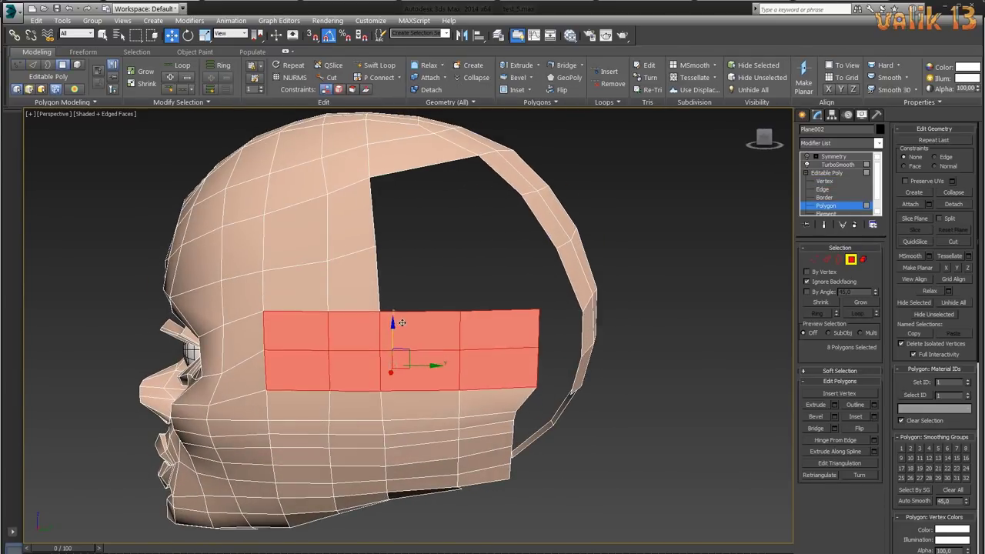
- Rotate the band polygons to follow the head's curve, undoing two adjustments
key(e)
mouse_move(428, 358)
mouse_down()
mouse_move(427, 334)
mouse_move(406, 322)
mouse_up()
click(171, 34)
key(ctrl+z)
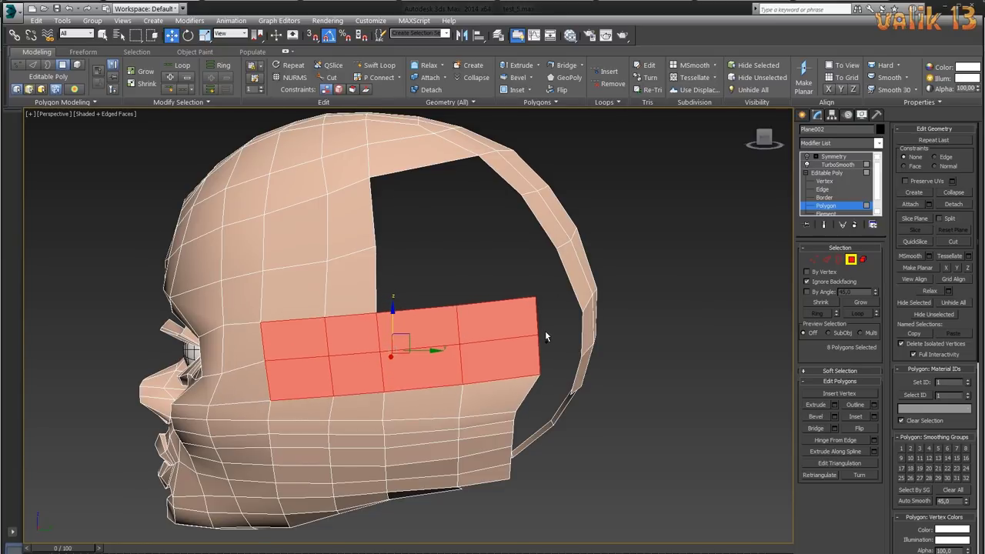
key(ctrl+z)
- Select the band's edges and pull its top end edge upward
key(2)
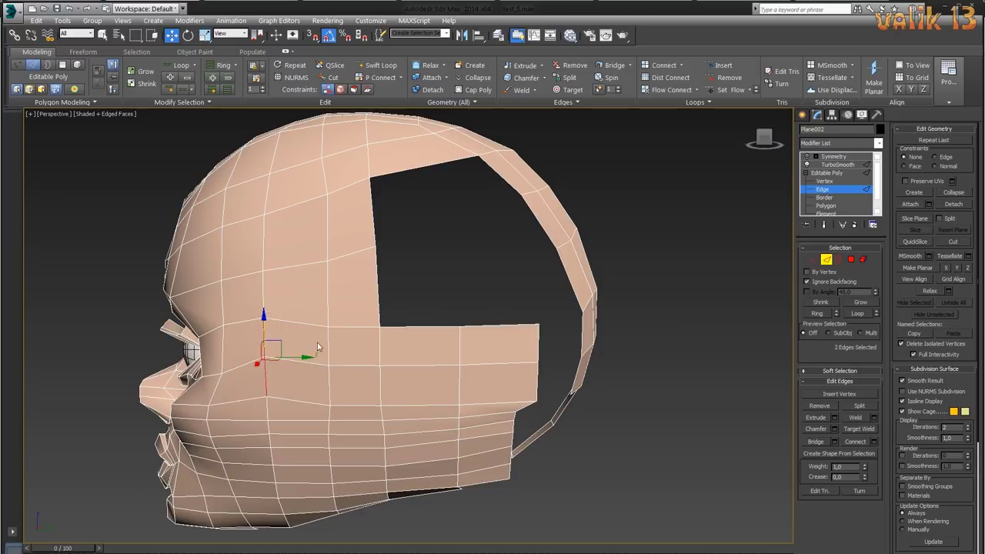
click(328, 384)
click(382, 392)
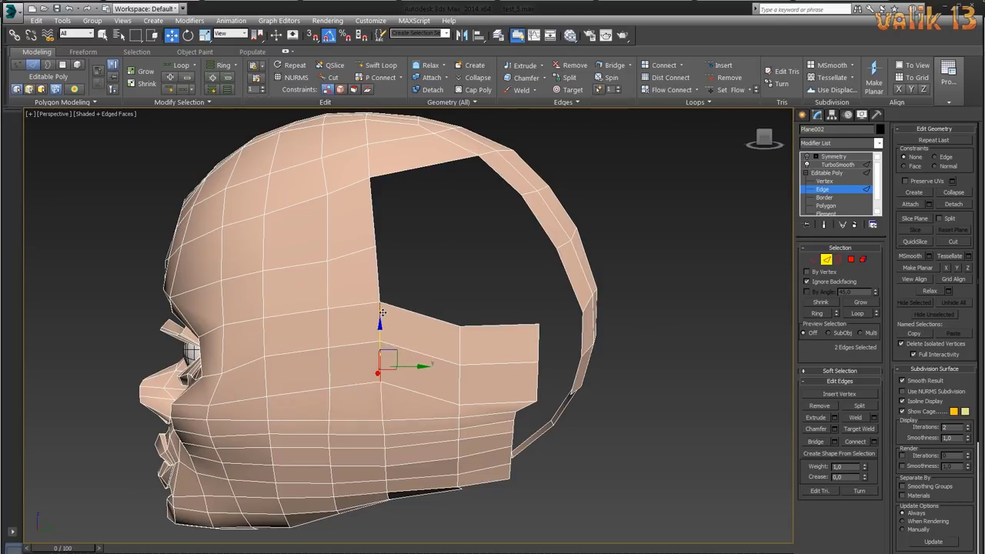
ctrl+click(461, 354)
drag(460, 324, 462, 290)
alt+middle_drag(609, 380, 554, 323)
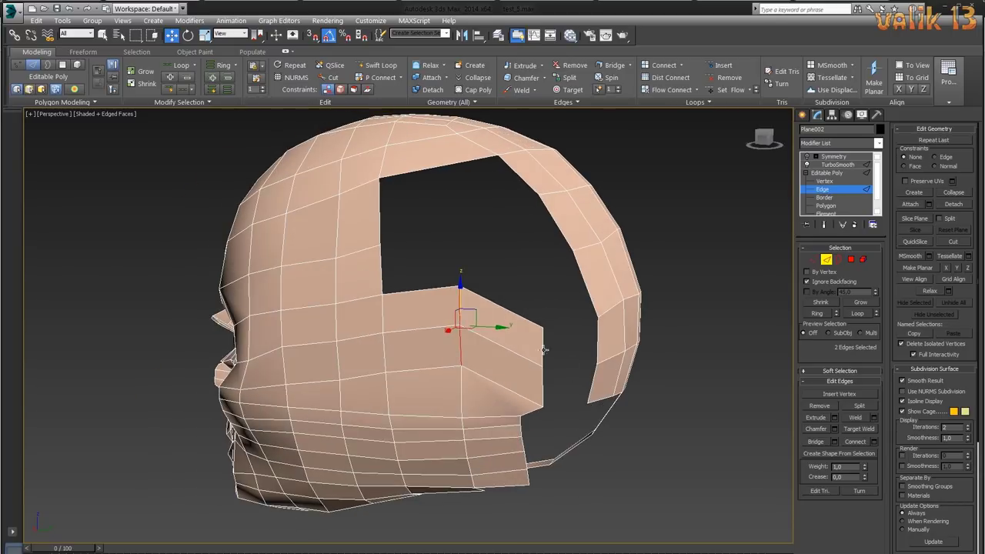
click(544, 315)
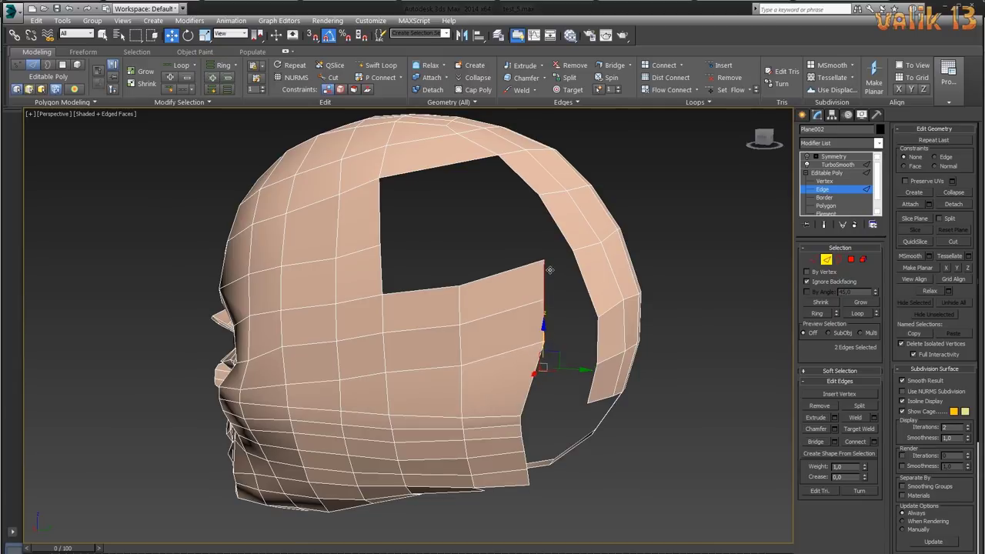
mouse_move(547, 274)
alt+middle_down()
mouse_move(592, 411)
mouse_move(652, 412)
mouse_move(609, 437)
alt+middle_up()
alt+middle_drag(596, 439, 681, 414)
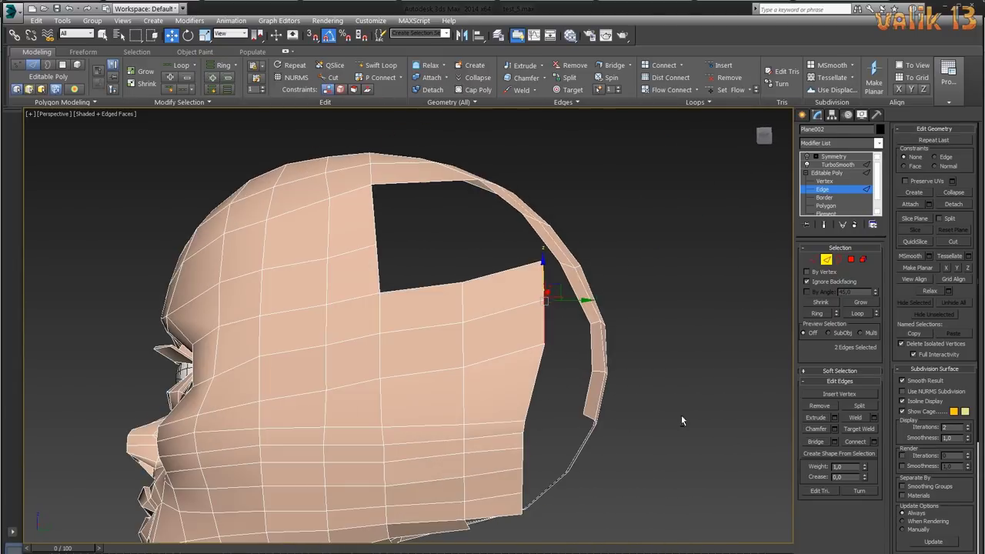
- Move rear skull vertices upward, checking the shape from several angles
key(1)
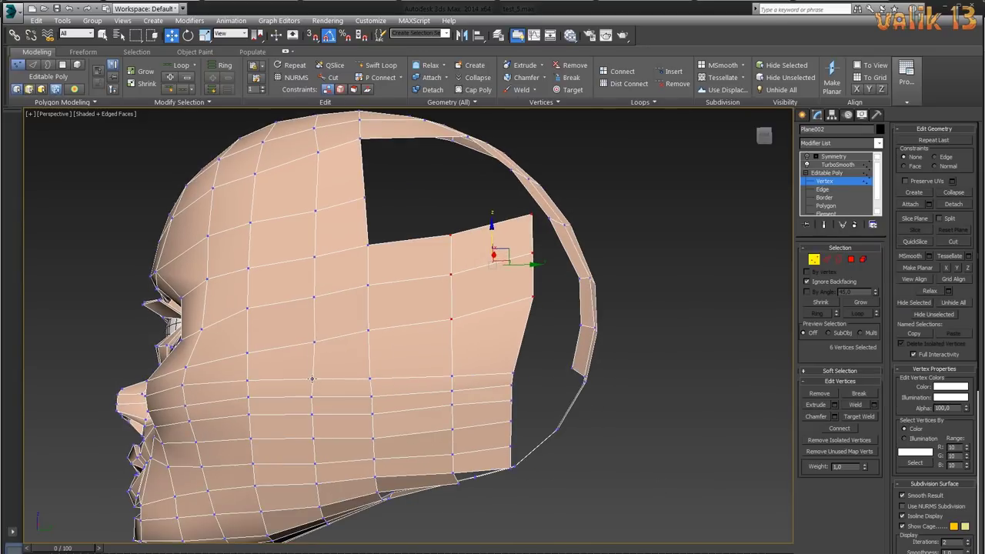
drag(452, 375, 400, 354)
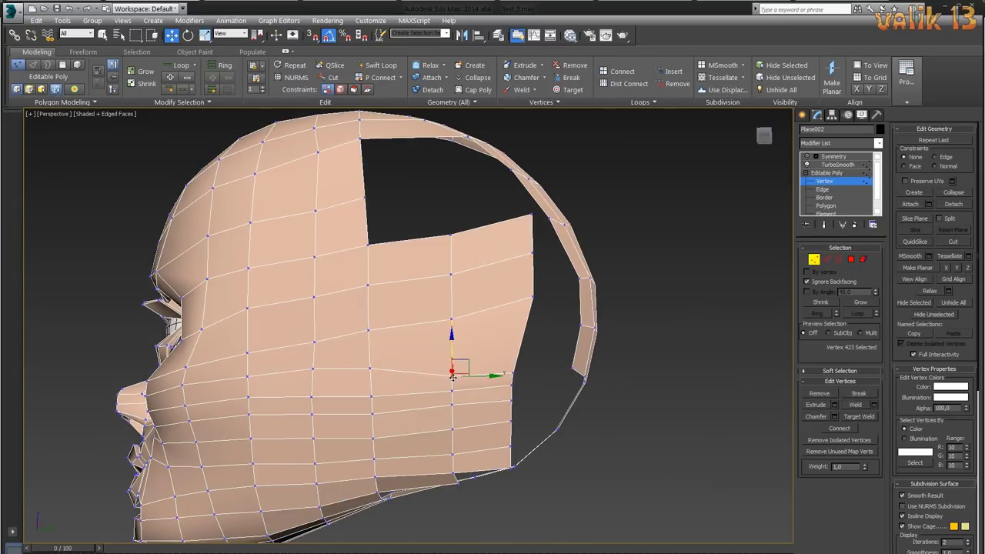
alt+middle_drag(521, 323, 629, 427)
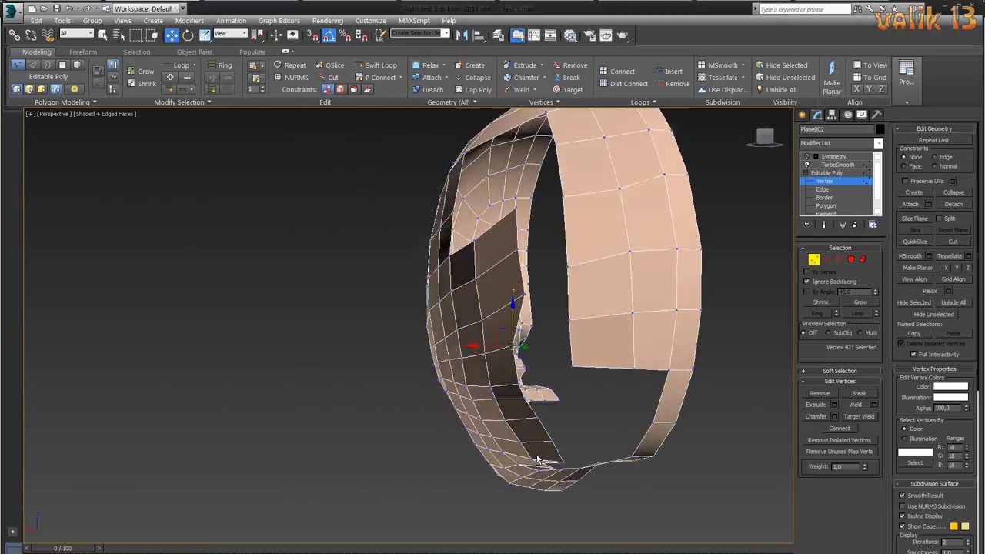
mouse_move(702, 424)
alt+middle_down()
mouse_move(684, 396)
mouse_move(701, 389)
alt+middle_up()
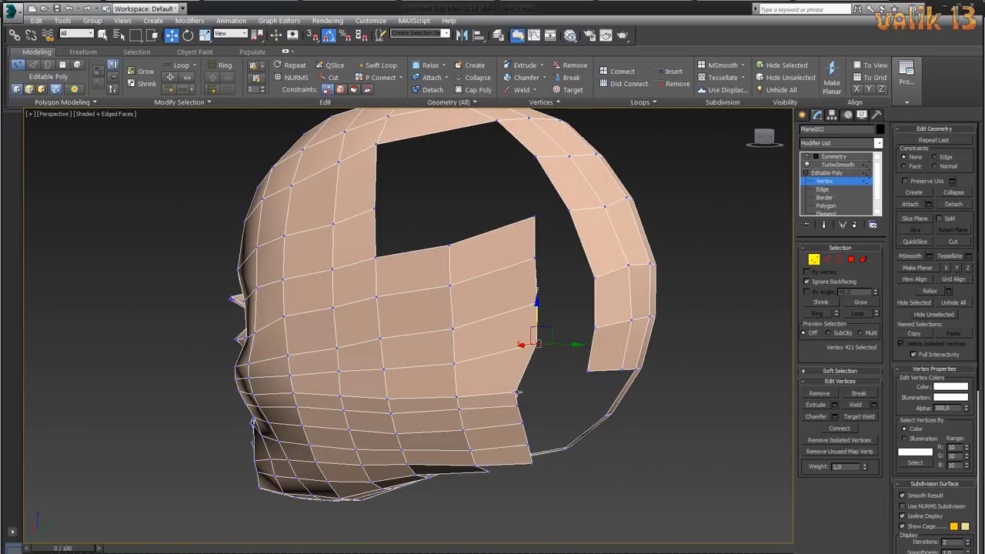
alt+middle_drag(533, 389, 447, 389)
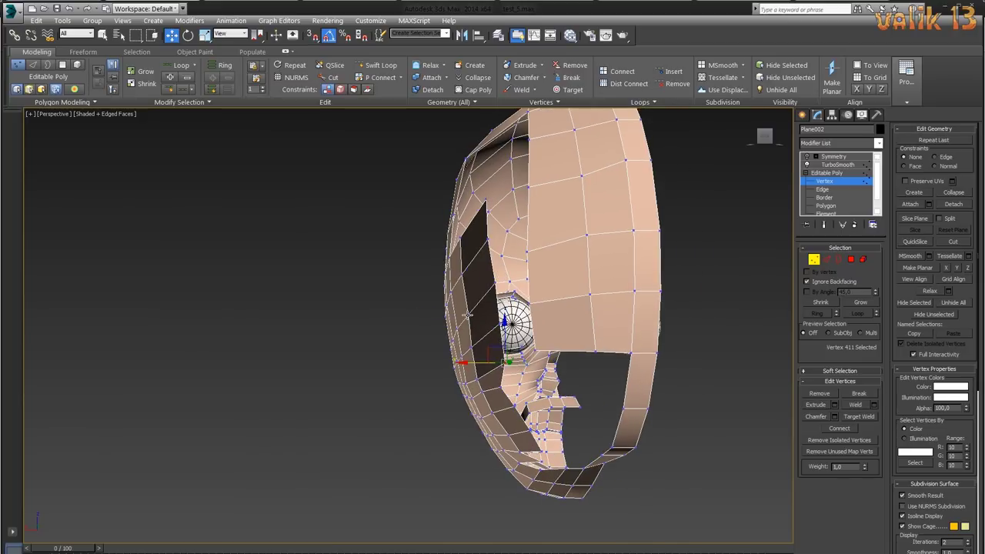
click(466, 311)
mouse_move(465, 312)
alt+middle_down()
mouse_move(597, 420)
mouse_move(531, 499)
alt+middle_up()
click(401, 336)
mouse_move(401, 336)
alt+middle_down()
mouse_move(605, 424)
mouse_move(431, 246)
alt+middle_up()
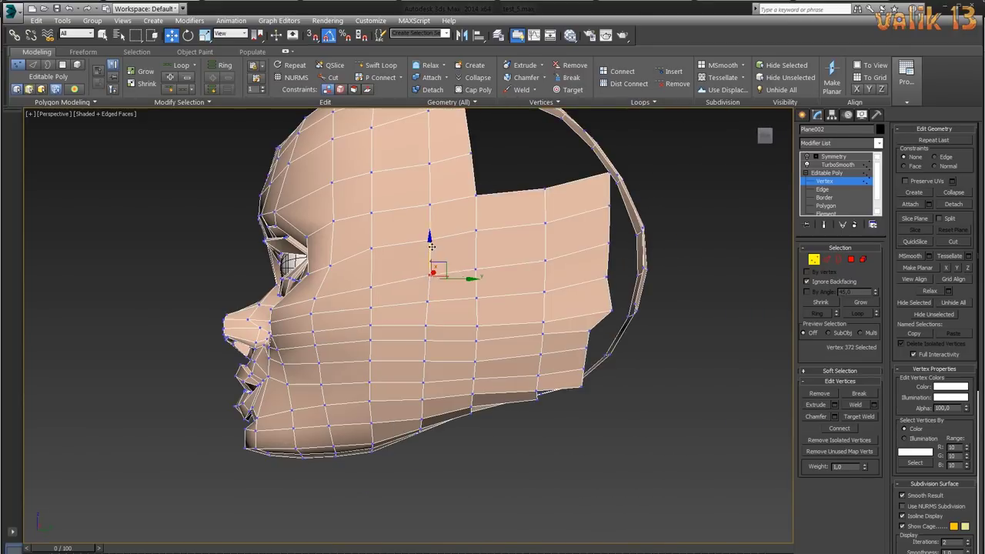
alt+middle_drag(641, 453, 546, 312)
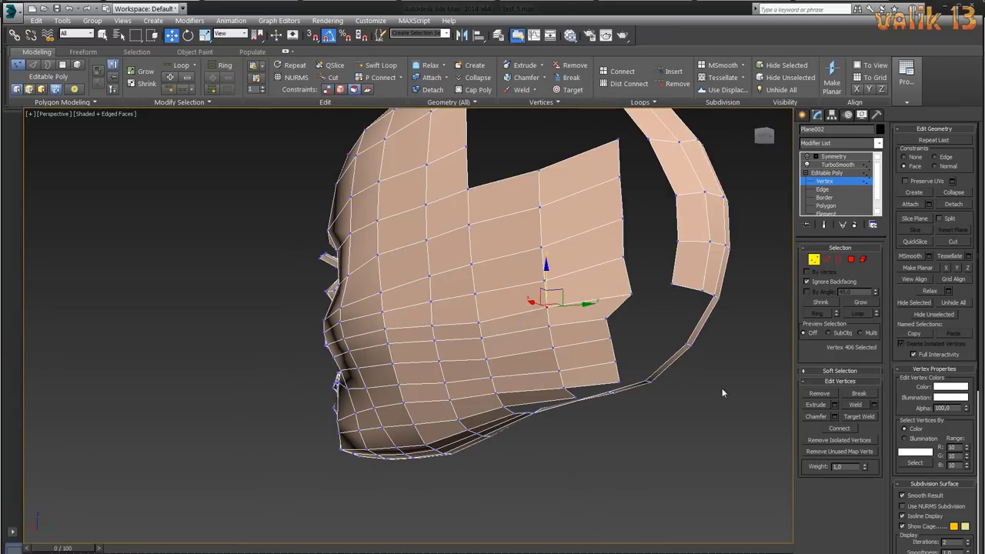
click(339, 319)
mouse_move(722, 388)
alt+middle_down()
mouse_move(353, 323)
mouse_move(524, 396)
mouse_move(600, 384)
mouse_move(565, 472)
mouse_move(590, 439)
mouse_move(607, 443)
mouse_move(579, 439)
alt+middle_up()
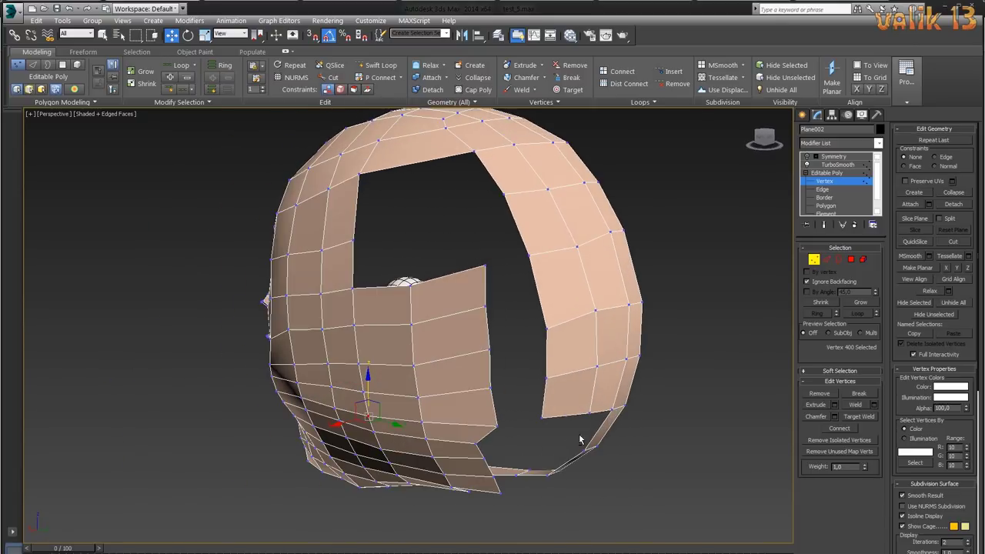
- Insert a vertical edge loop across the rear band with Swift Loop
key(alt+shift+w)
click(540, 291)
right_click(751, 300)
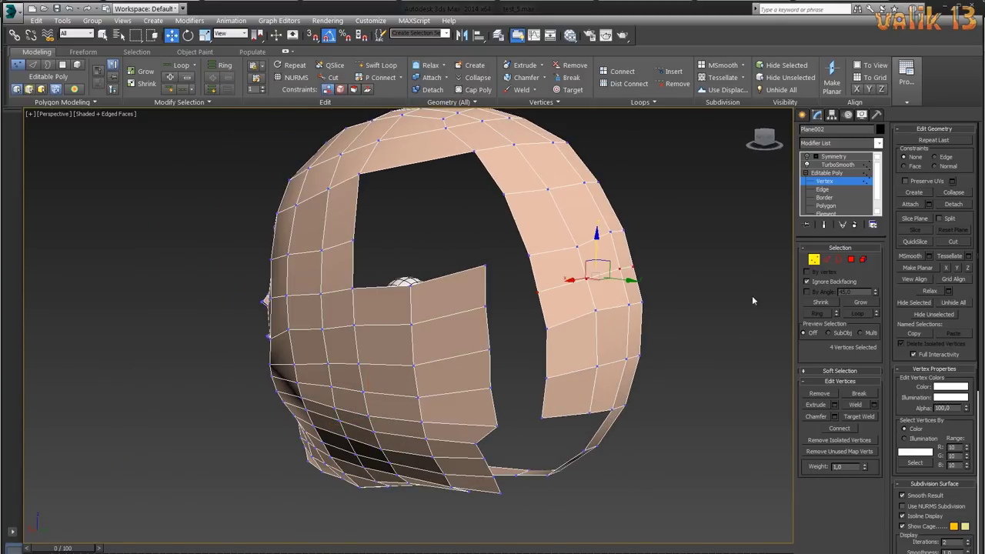
mouse_move(690, 375)
alt+middle_down()
mouse_move(697, 383)
mouse_move(728, 365)
mouse_move(720, 377)
alt+middle_up()
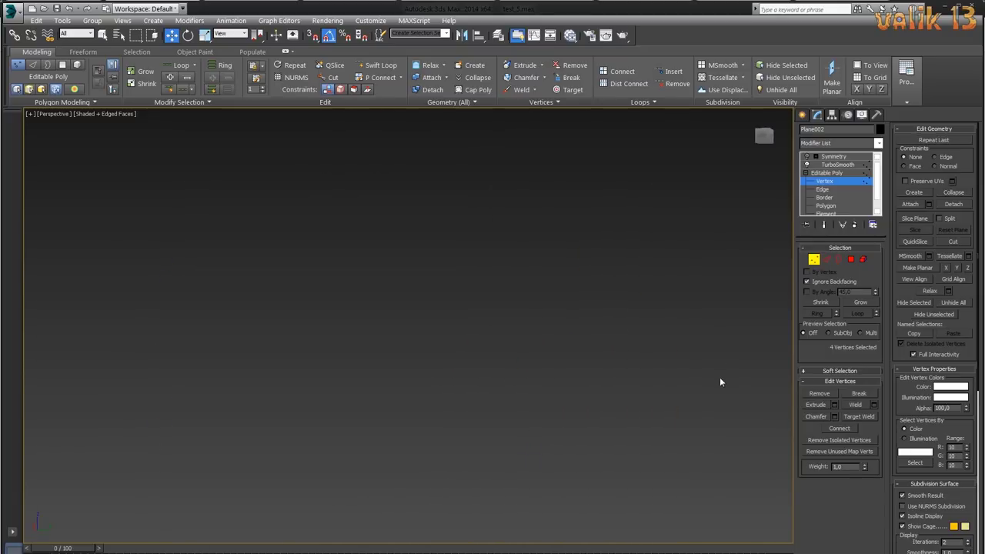
scroll(680, 364, down, 3)
scroll(680, 368, up, 3)
scroll(700, 393, up, 2)
scroll(704, 413, up, 2)
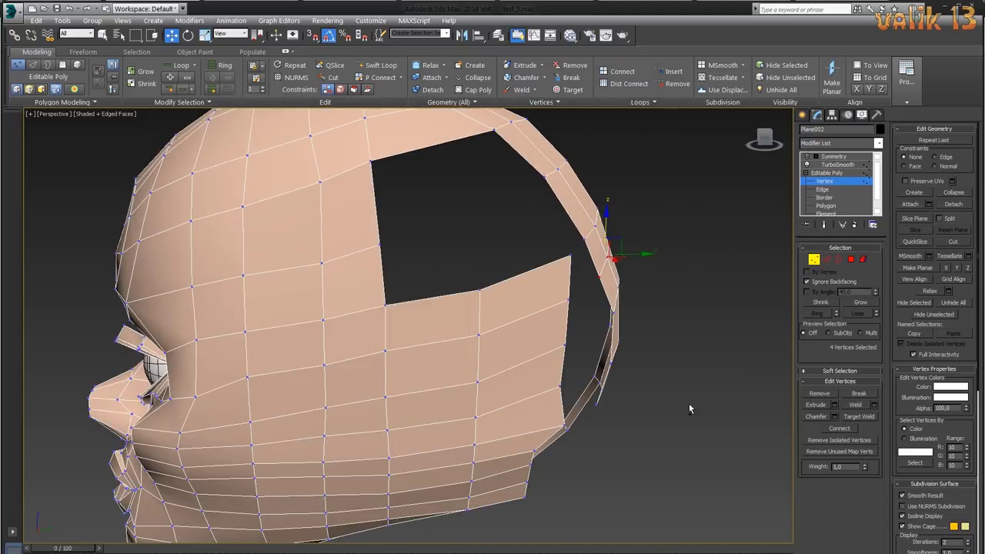
mouse_move(684, 409)
alt+middle_down()
mouse_move(687, 391)
mouse_move(670, 423)
mouse_move(685, 424)
mouse_move(615, 400)
alt+middle_up()
key(2)
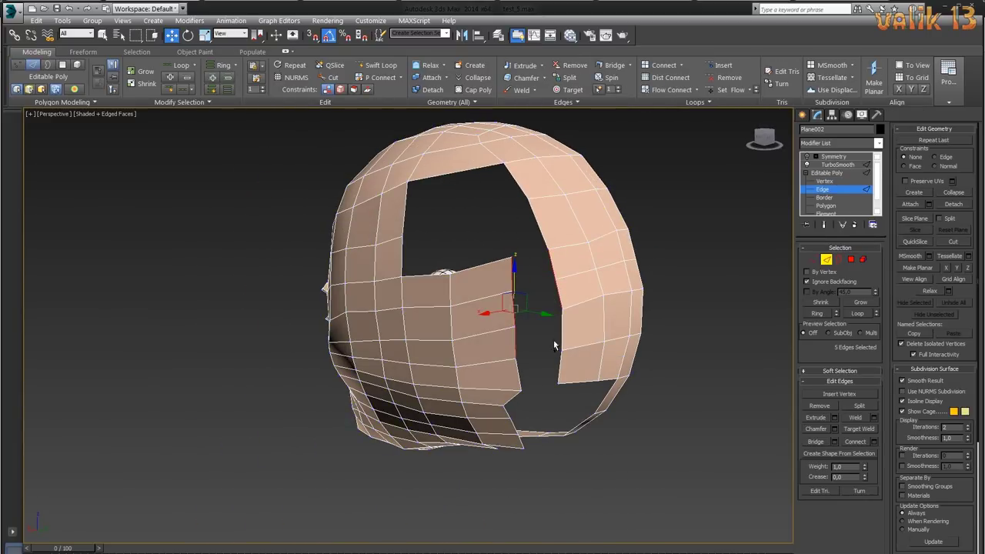
- Bridge the side band's border edges to the rim strip, then scale the edges
click(835, 442)
click(415, 334)
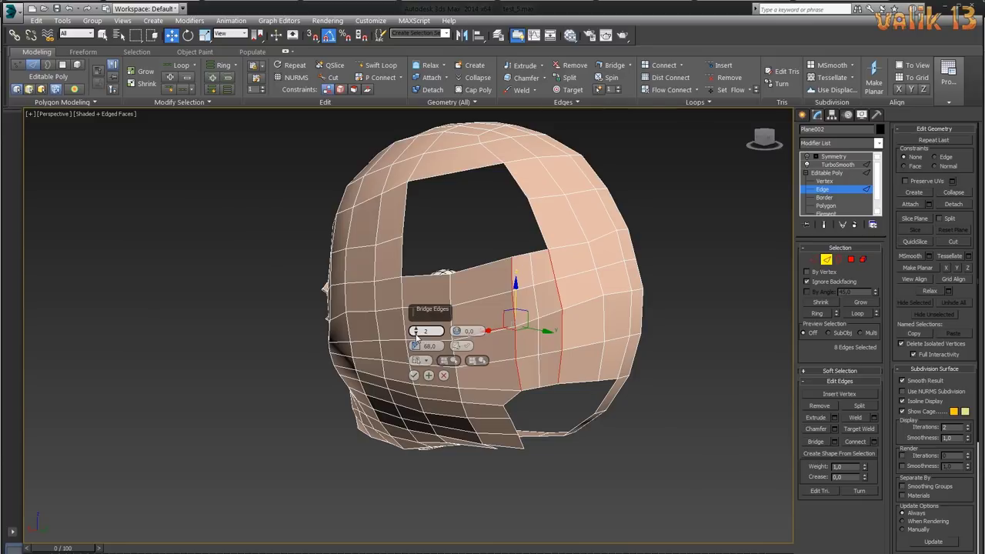
click(413, 375)
mouse_move(699, 404)
alt+middle_down()
mouse_move(734, 418)
mouse_move(677, 441)
mouse_move(304, 134)
alt+middle_up()
key(e)
key(r)
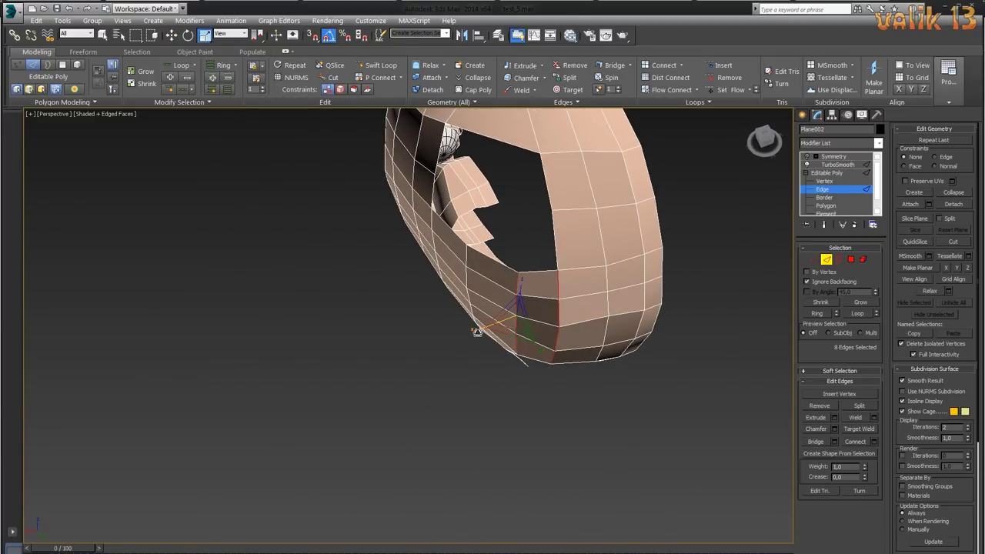
alt+middle_drag(754, 362, 654, 386)
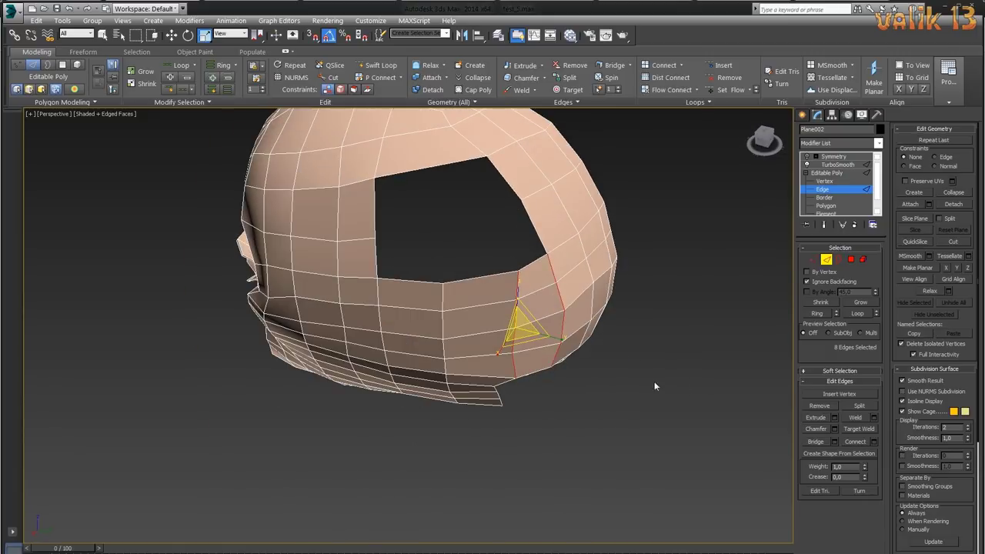
- Select a single head vertex in Vertex mode, ready to move
key(1)
click(515, 281)
key(w)
mouse_move(516, 281)
alt+middle_down()
mouse_move(608, 292)
mouse_move(644, 310)
mouse_move(567, 358)
mouse_move(560, 321)
alt+middle_up()
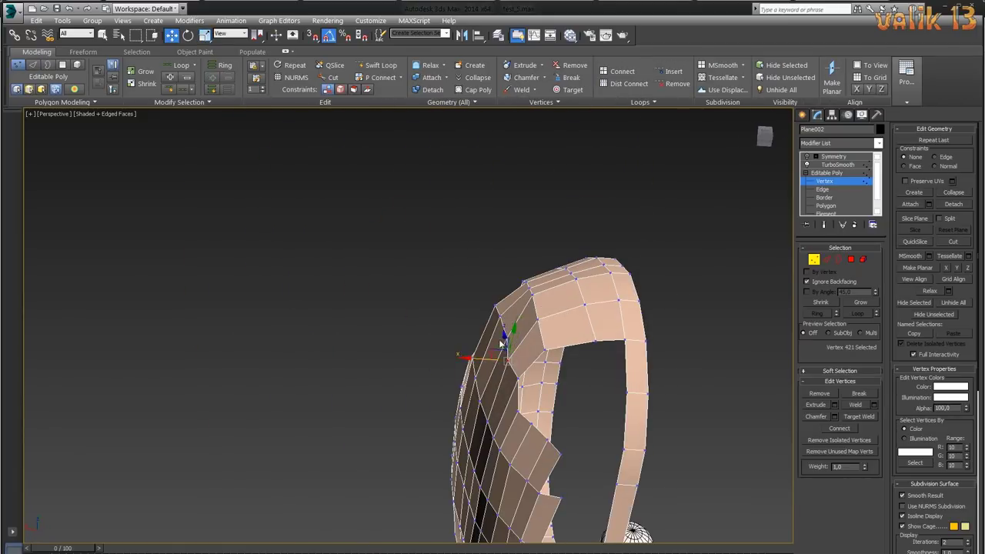
- Nudge skull vertices near the front-top and rear panel
alt+middle_drag(479, 335, 440, 173)
click(439, 173)
mouse_move(518, 268)
alt+middle_down()
mouse_move(611, 387)
mouse_move(594, 330)
mouse_move(671, 377)
mouse_move(577, 337)
mouse_move(501, 159)
mouse_move(544, 162)
alt+middle_up()
click(500, 158)
click(406, 222)
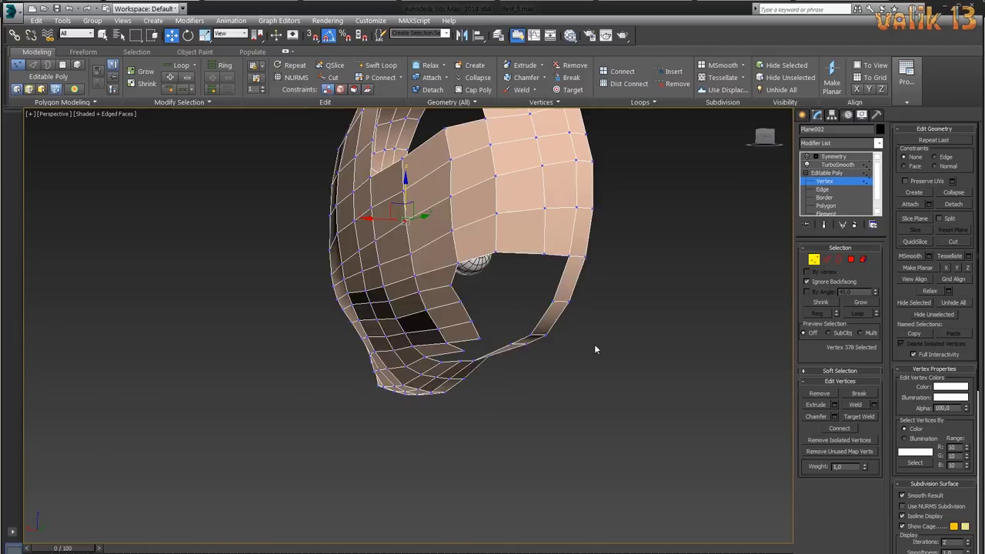
mouse_move(594, 350)
alt+middle_down()
mouse_move(595, 308)
mouse_move(674, 346)
mouse_move(619, 300)
mouse_move(633, 283)
mouse_move(428, 250)
alt+middle_up()
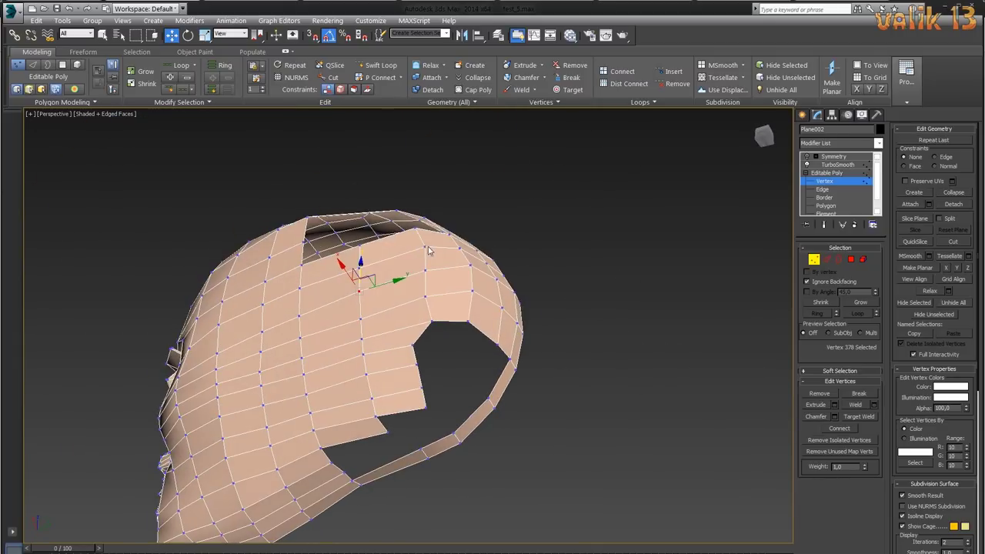
click(443, 289)
mouse_move(443, 290)
alt+middle_down()
mouse_move(612, 377)
mouse_move(610, 362)
mouse_move(496, 353)
alt+middle_up()
scroll(610, 357, up, 2)
mouse_move(587, 323)
alt+middle_down()
mouse_move(611, 325)
mouse_move(578, 376)
mouse_move(590, 387)
mouse_move(627, 324)
mouse_move(644, 368)
mouse_move(600, 279)
mouse_move(562, 251)
mouse_move(528, 273)
mouse_move(663, 403)
mouse_move(585, 298)
mouse_move(497, 266)
mouse_move(685, 363)
alt+middle_up()
- Adjust crown and side-of-skull vertices to even out the curve
click(562, 252)
click(497, 304)
mouse_move(496, 304)
alt+middle_down()
mouse_move(714, 383)
mouse_move(527, 282)
alt+middle_up()
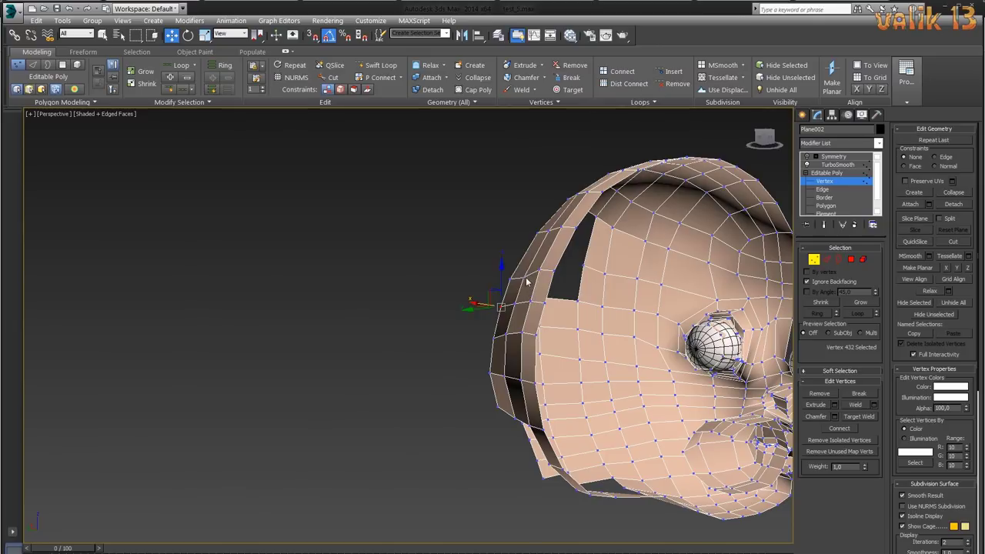
mouse_move(522, 247)
alt+middle_down()
mouse_move(717, 303)
mouse_move(565, 341)
alt+middle_up()
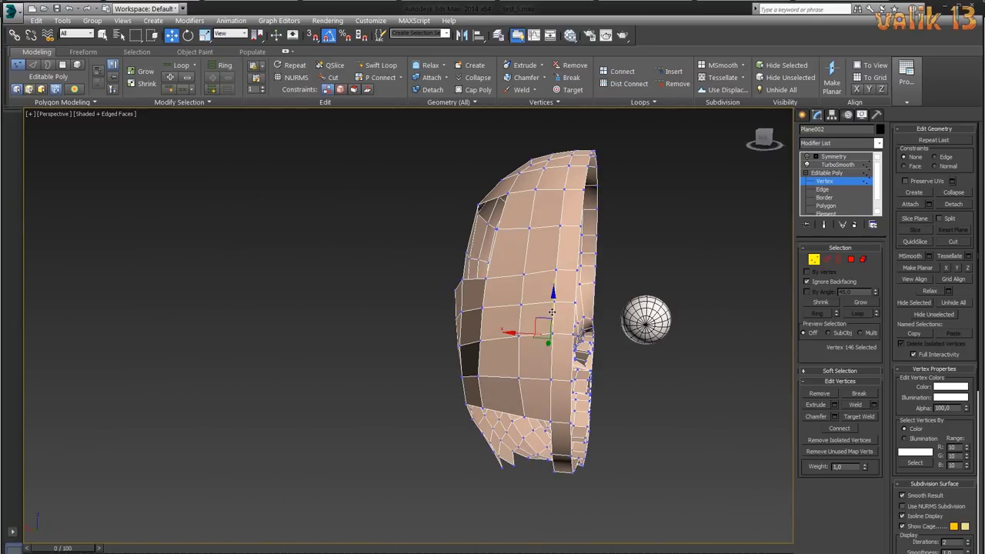
mouse_move(629, 389)
alt+middle_down()
mouse_move(594, 399)
mouse_move(452, 360)
alt+middle_up()
click(431, 351)
mouse_move(562, 396)
alt+middle_down()
mouse_move(567, 451)
mouse_move(385, 362)
mouse_move(546, 410)
alt+middle_up()
click(385, 362)
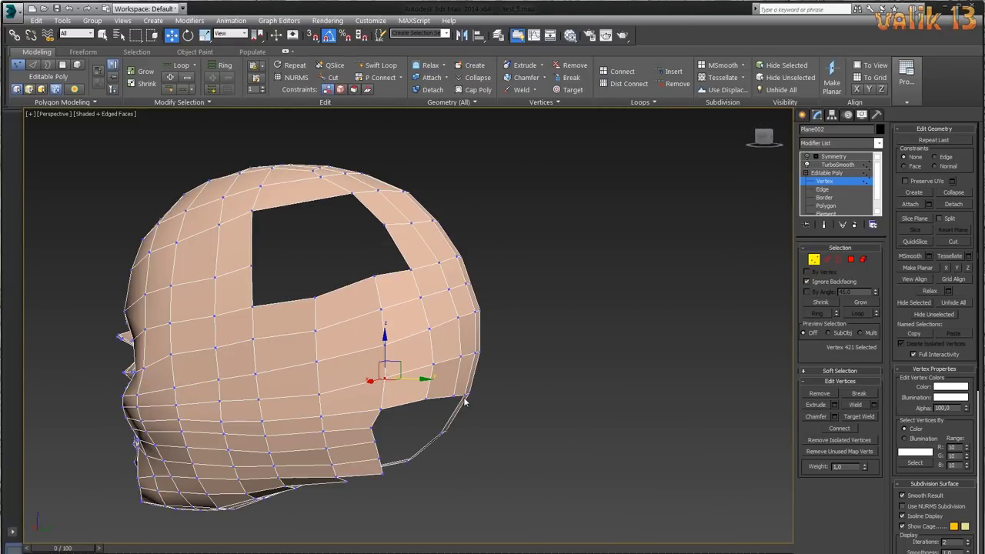
mouse_move(497, 380)
alt+middle_down()
mouse_move(538, 471)
mouse_move(337, 107)
alt+middle_up()
- Select the vertical edge loop over the crown and convert it to vertices
click(375, 65)
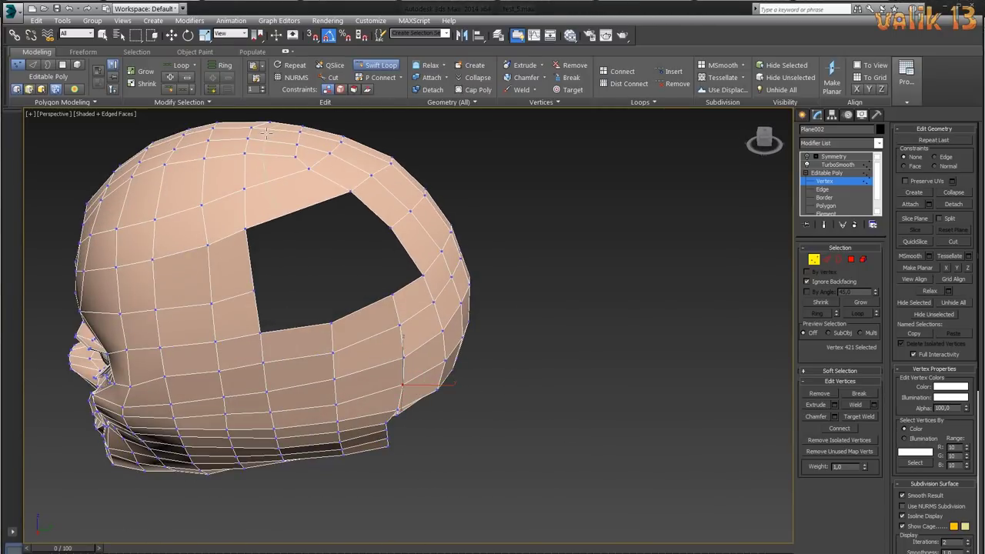
key(w)
mouse_move(478, 155)
alt+middle_down()
mouse_move(607, 304)
mouse_move(391, 160)
mouse_move(515, 255)
mouse_move(401, 161)
alt+middle_up()
click(401, 162)
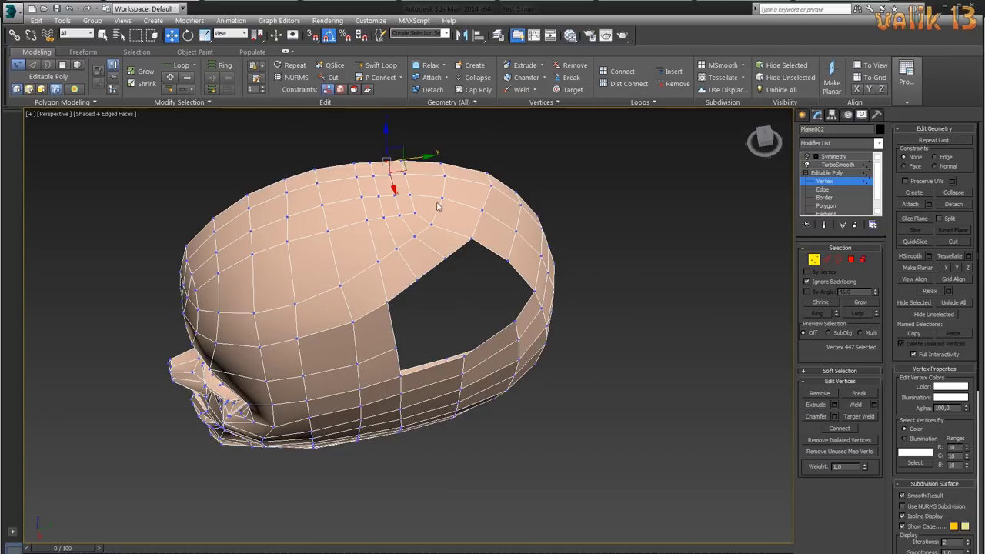
click(826, 259)
double_click(315, 173)
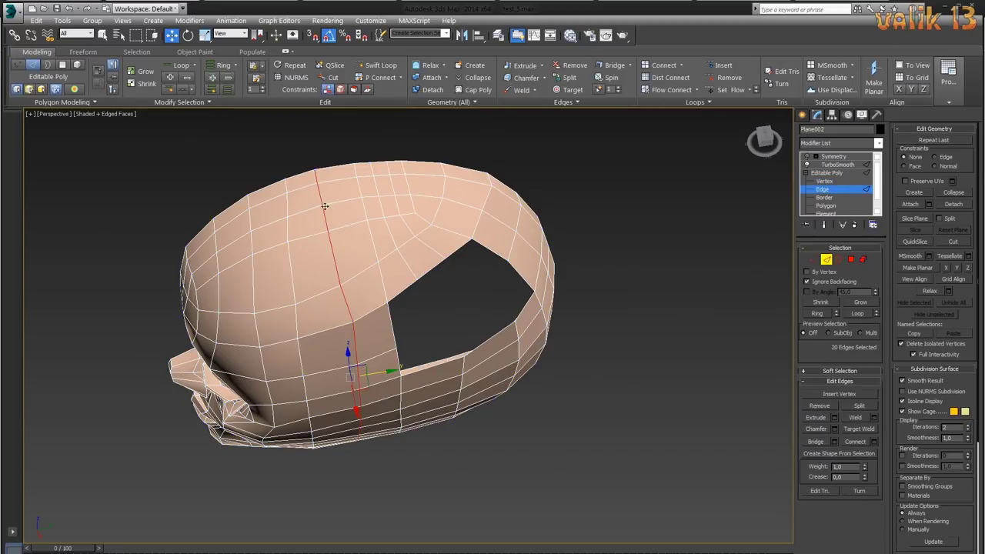
ctrl+click(814, 260)
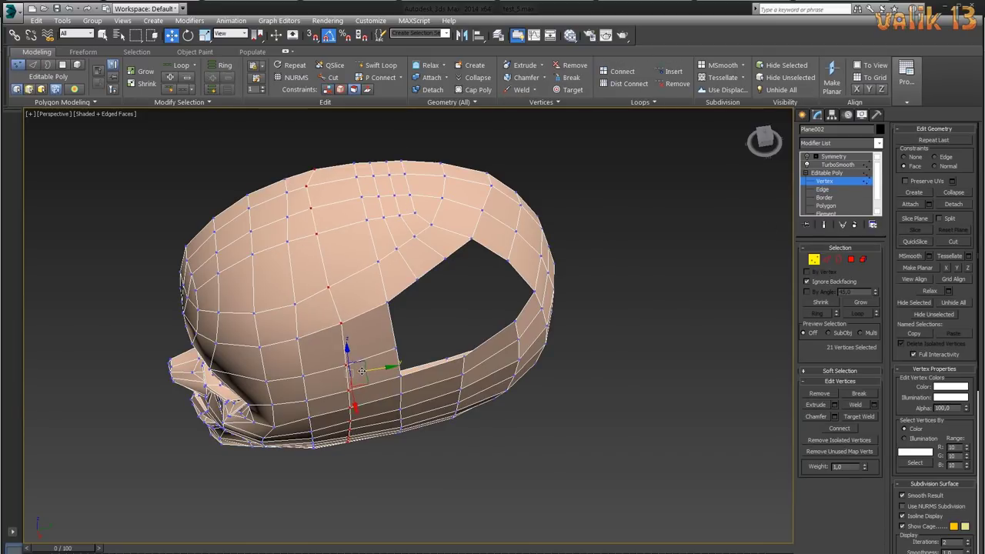
mouse_move(544, 447)
alt+middle_down()
mouse_move(531, 373)
mouse_move(327, 156)
alt+middle_up()
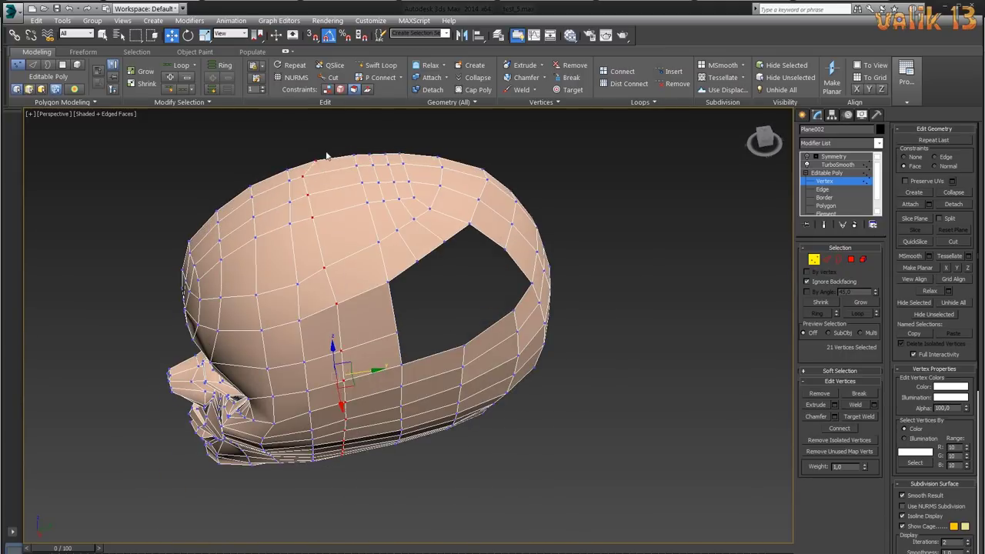
alt+middle_drag(648, 278, 316, 214)
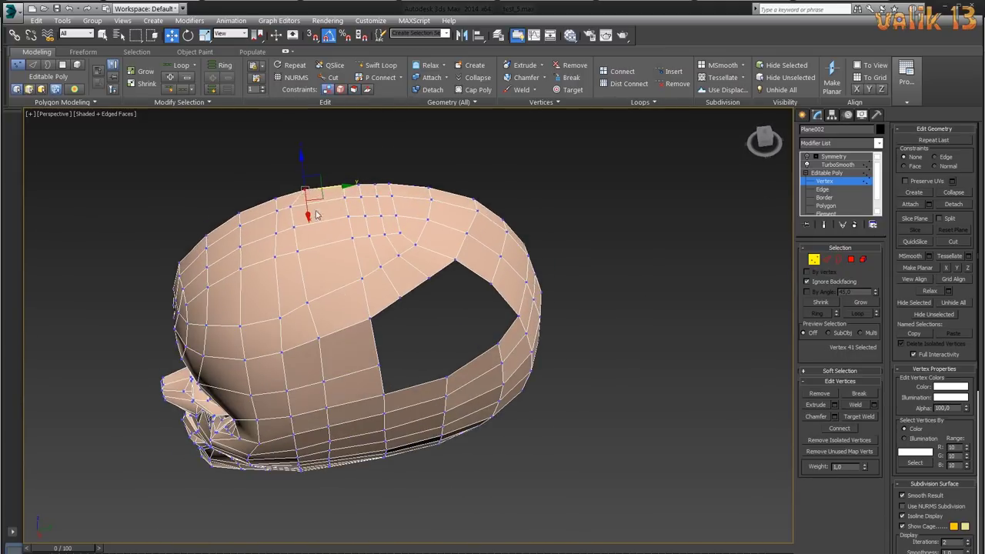
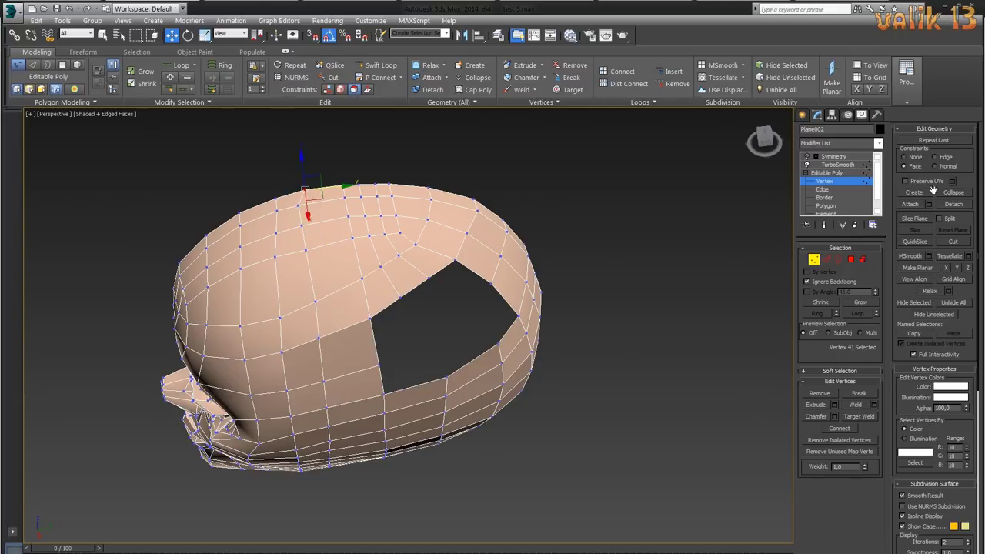
- Edge-slide the vertical side loop of the head toward the face, then return to vertices
mouse_move(322, 204)
alt+middle_down()
mouse_move(505, 387)
mouse_move(644, 409)
mouse_move(540, 248)
alt+middle_up()
key(2)
double_click(405, 174)
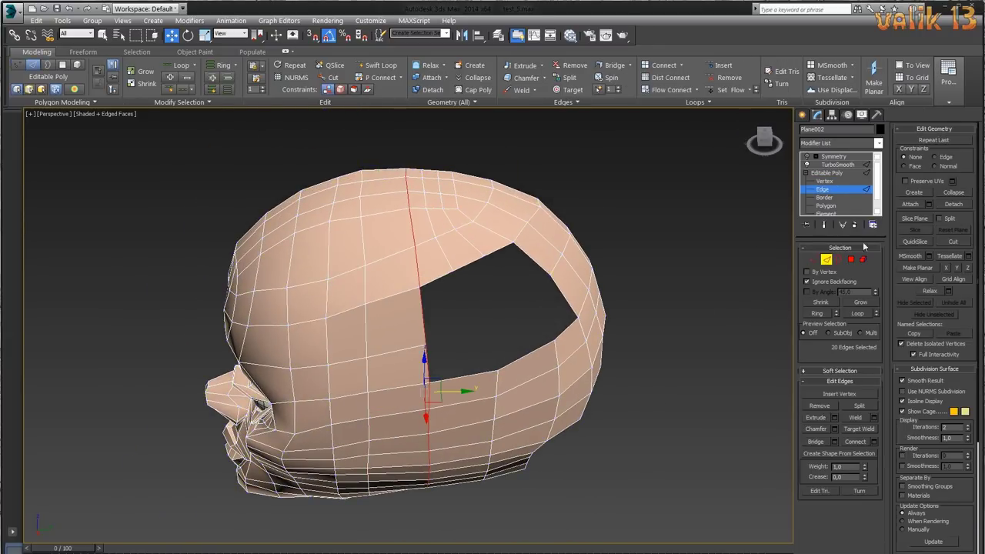
drag(457, 392, 439, 394)
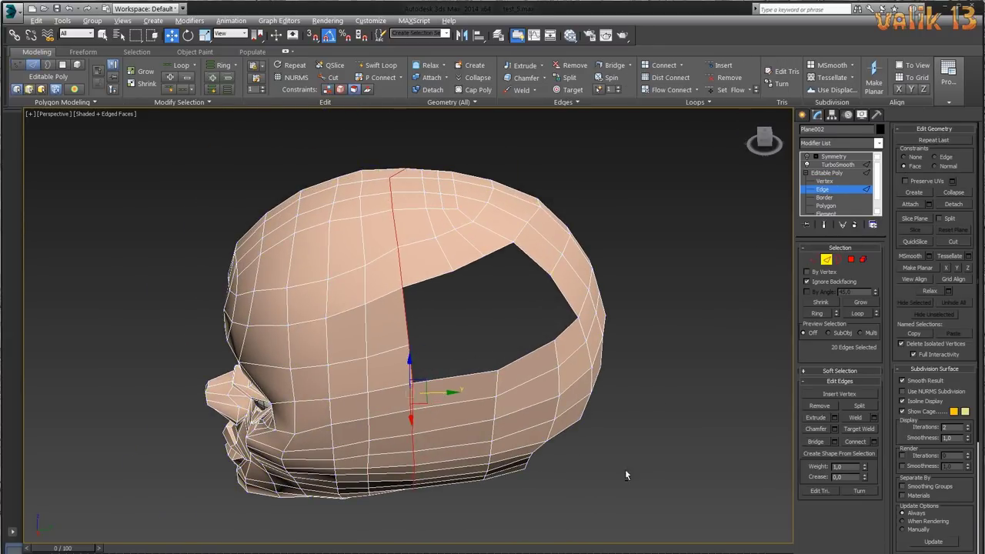
mouse_move(625, 475)
alt+middle_down()
mouse_move(626, 354)
mouse_move(401, 368)
mouse_move(336, 475)
alt+middle_up()
key(1)
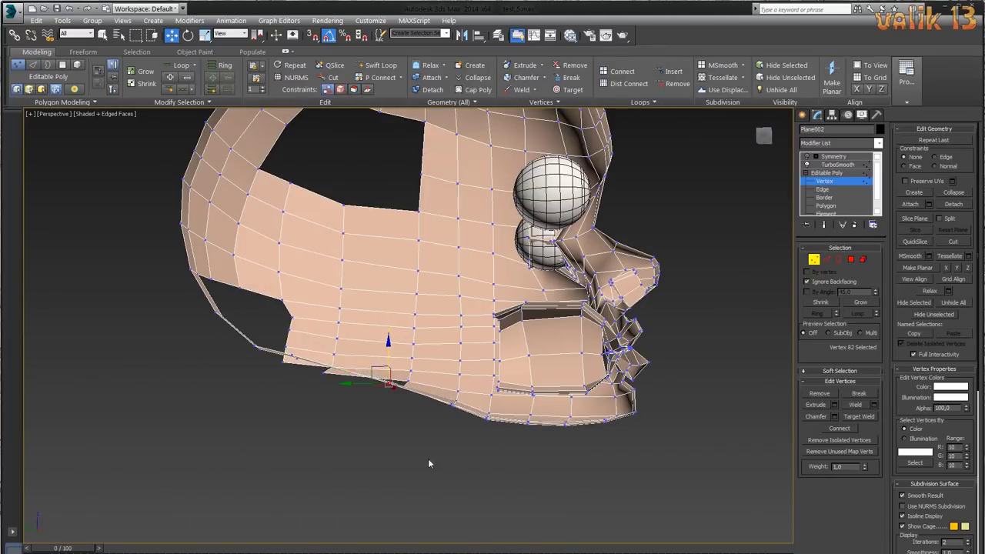
- Inspect the skull and eyeballs from several angles and clear the vertex selection
mouse_move(429, 463)
alt+middle_down()
mouse_move(606, 418)
mouse_move(603, 431)
mouse_move(409, 208)
alt+middle_up()
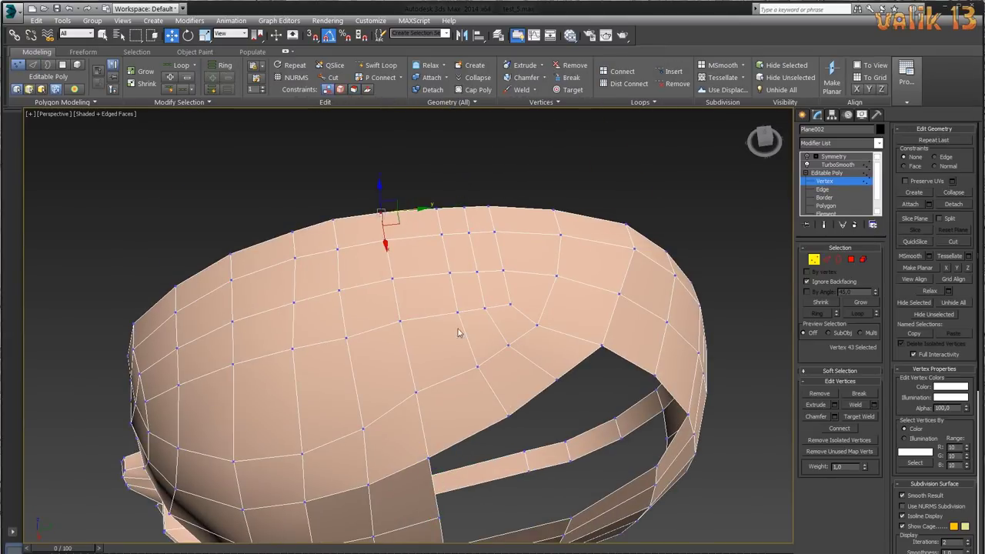
alt+middle_drag(579, 387, 389, 353)
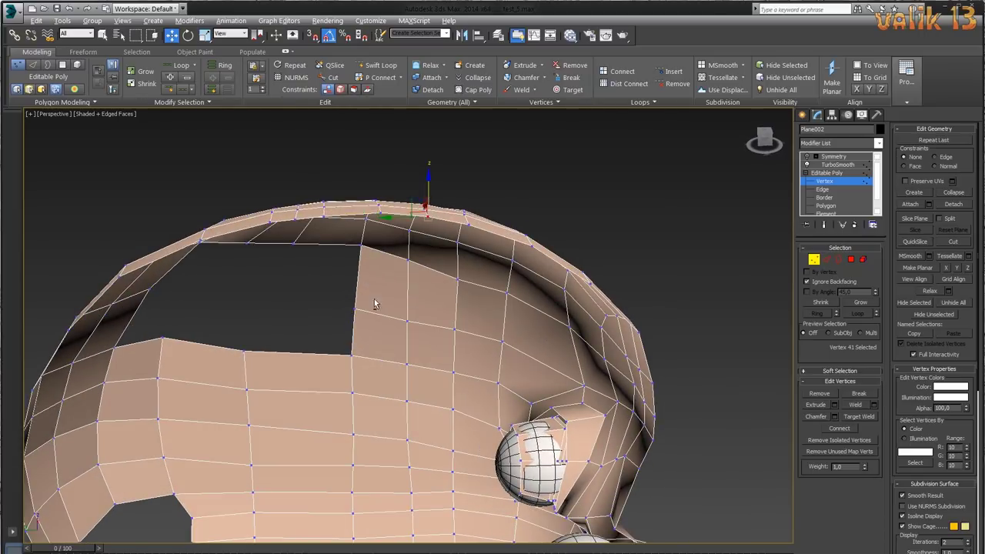
scroll(375, 304, down, 5)
mouse_move(375, 304)
alt+middle_down()
mouse_move(536, 387)
mouse_move(440, 305)
alt+middle_up()
click(441, 304)
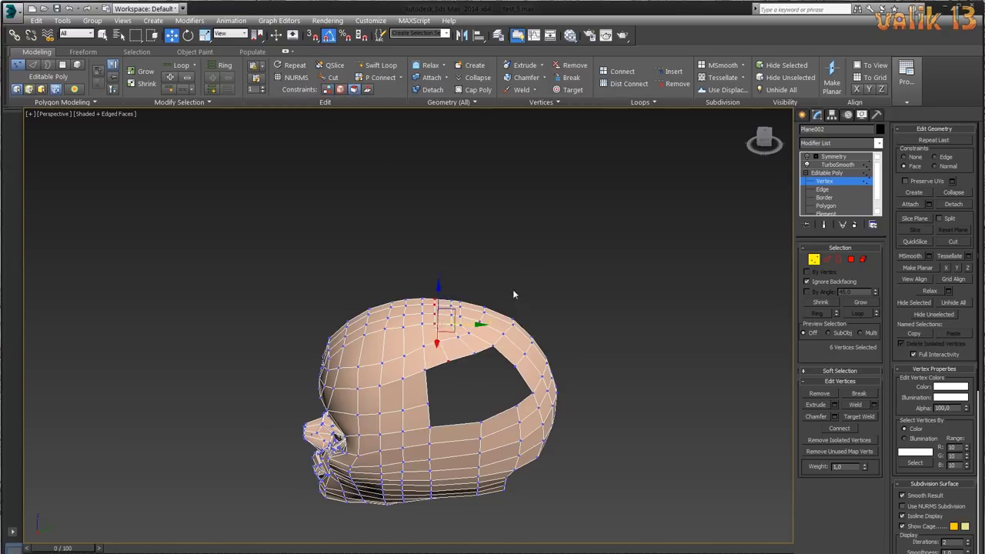
mouse_move(493, 310)
alt+middle_down()
mouse_move(494, 373)
mouse_move(430, 314)
alt+middle_up()
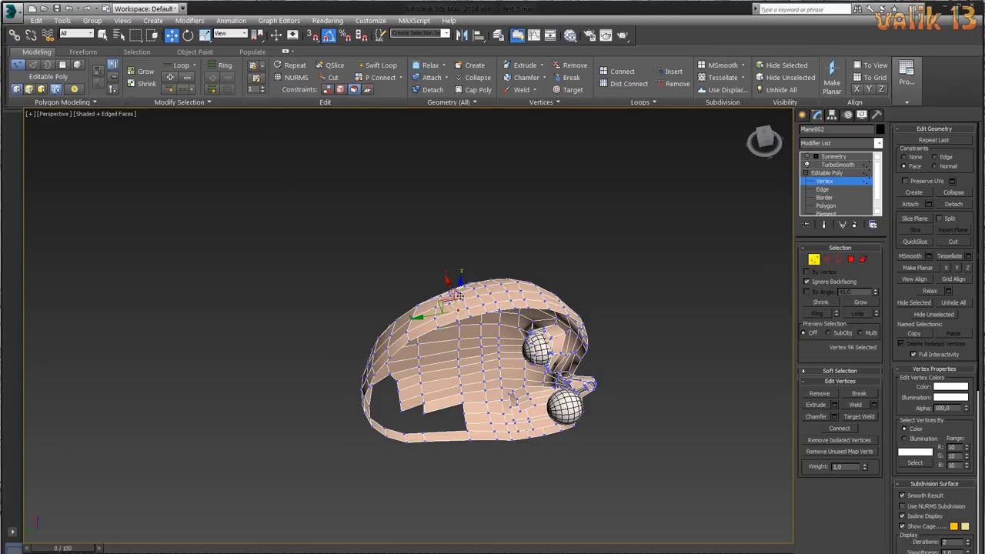
mouse_move(455, 293)
alt+middle_down()
mouse_move(624, 387)
mouse_move(686, 379)
mouse_move(594, 388)
mouse_move(513, 374)
alt+middle_up()
- Turn off the surface constraint on vertex moves and inspect the eye hole up close
click(904, 157)
scroll(512, 374, up, 5)
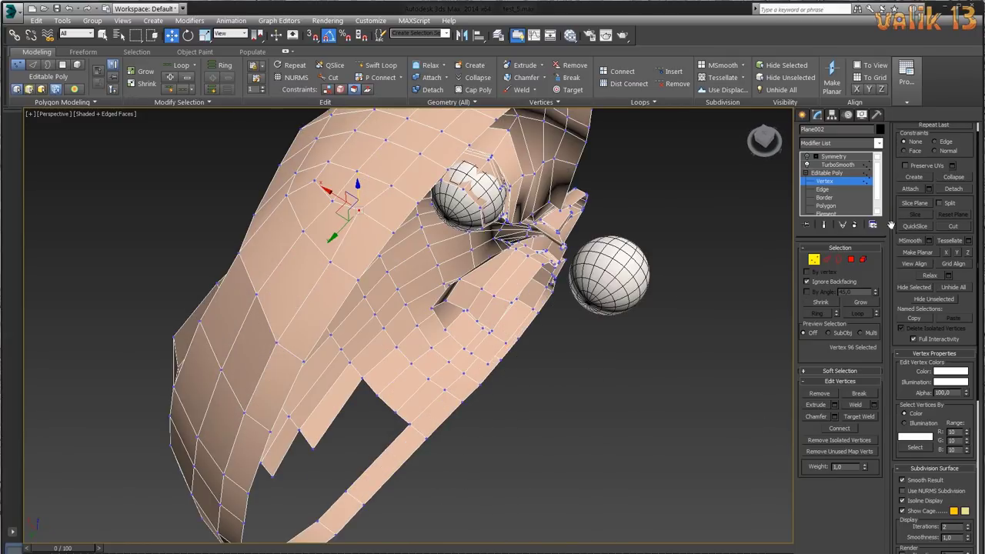
scroll(896, 192, up, 2)
alt+middle_drag(610, 446, 329, 212)
scroll(329, 212, up, 4)
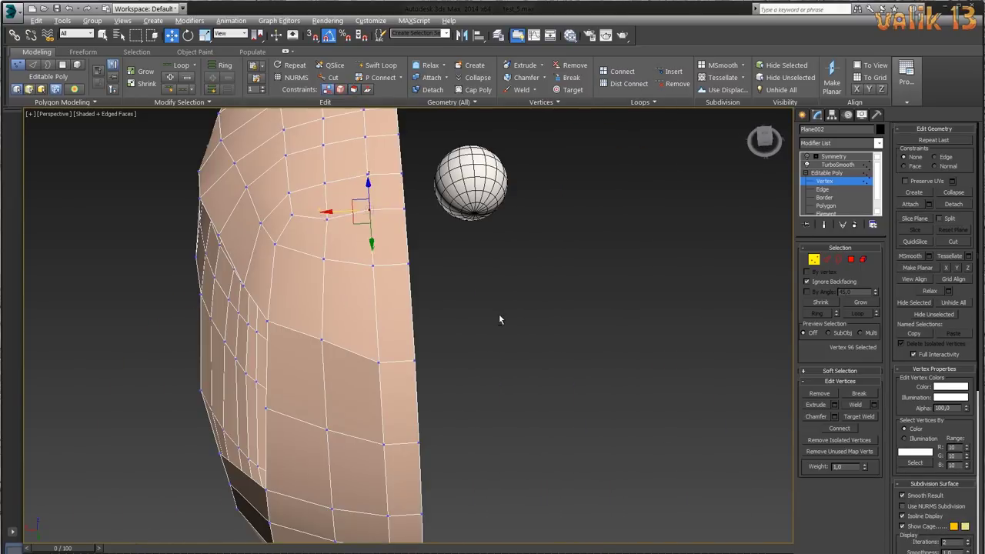
mouse_move(499, 315)
alt+middle_down()
mouse_move(383, 240)
mouse_move(471, 308)
alt+middle_up()
scroll(483, 377, up, 2)
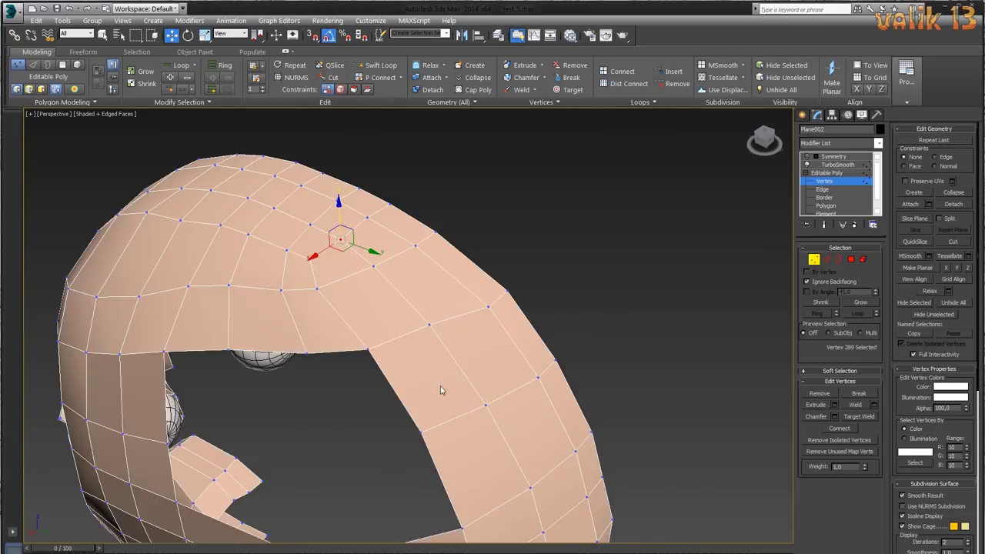
scroll(442, 390, down, 5)
- Review the whole head, upper rim and reference image from side, below and top-back
mouse_move(442, 391)
alt+middle_down()
mouse_move(454, 381)
mouse_move(439, 370)
mouse_move(446, 377)
alt+middle_up()
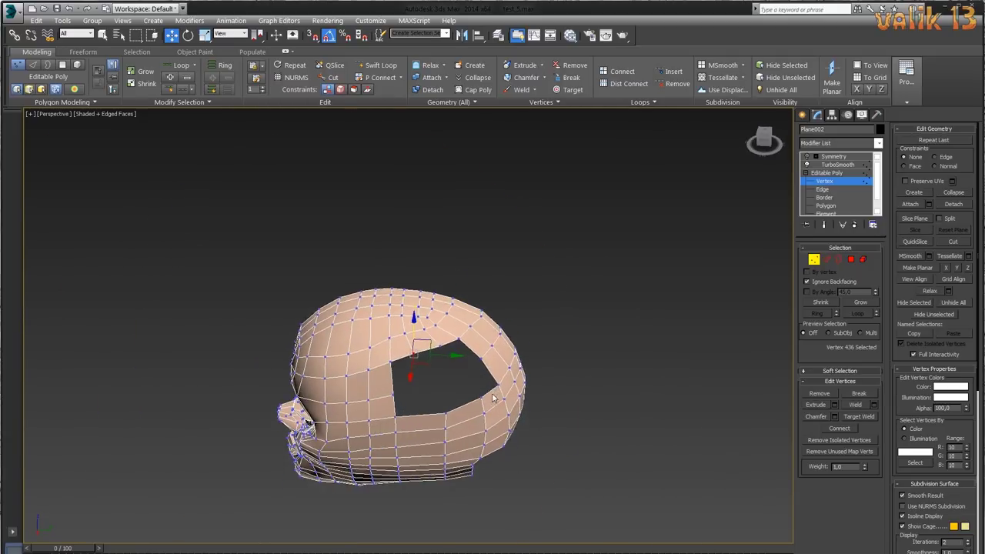
scroll(583, 403, up, 5)
mouse_move(583, 402)
alt+middle_down()
mouse_move(618, 377)
mouse_move(477, 350)
alt+middle_up()
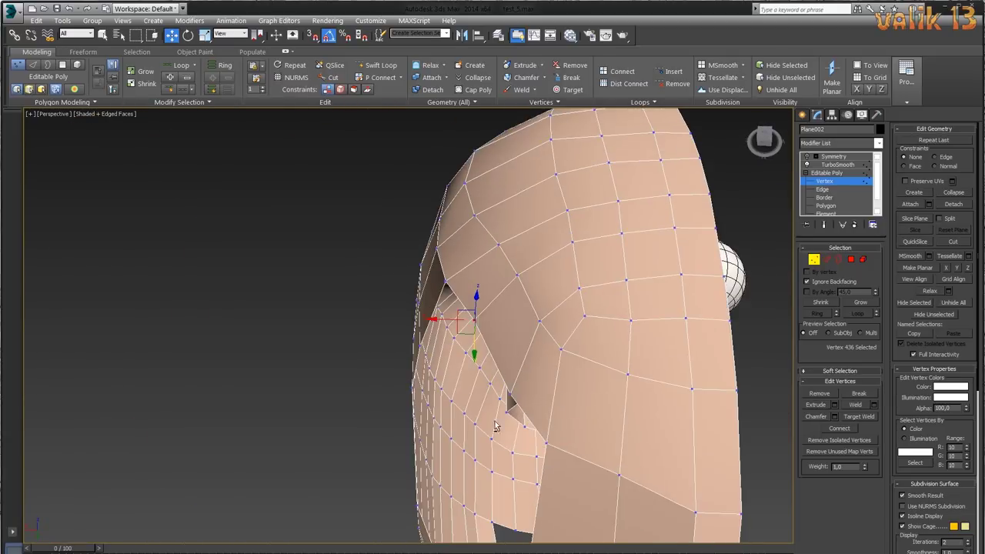
scroll(508, 399, down, 5)
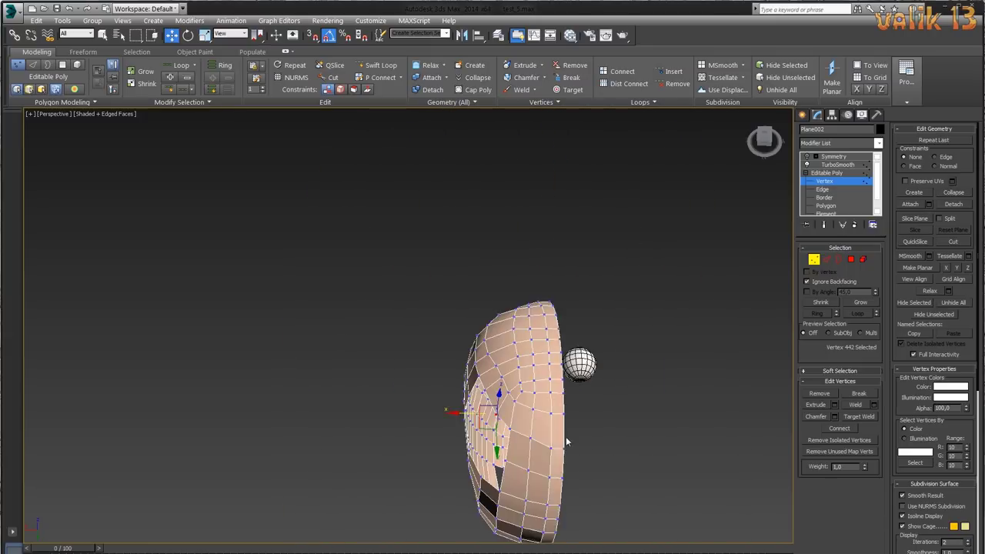
alt+middle_drag(567, 378, 689, 462)
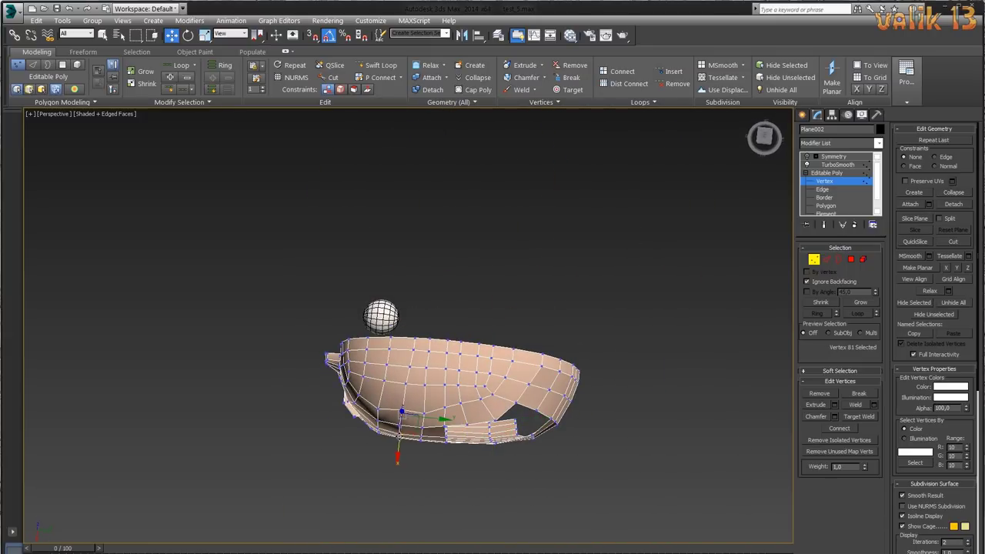
mouse_move(402, 416)
alt+middle_down()
mouse_move(567, 390)
mouse_move(400, 426)
alt+middle_up()
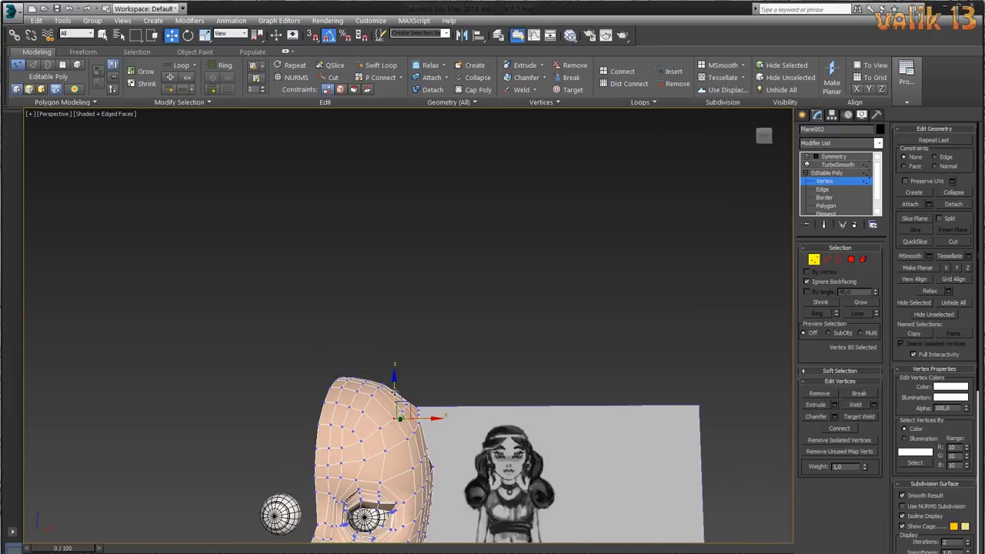
mouse_move(394, 391)
alt+middle_down()
mouse_move(567, 408)
mouse_move(529, 362)
alt+middle_up()
- Try out several vertices on the side of the head beside the reference image
click(529, 362)
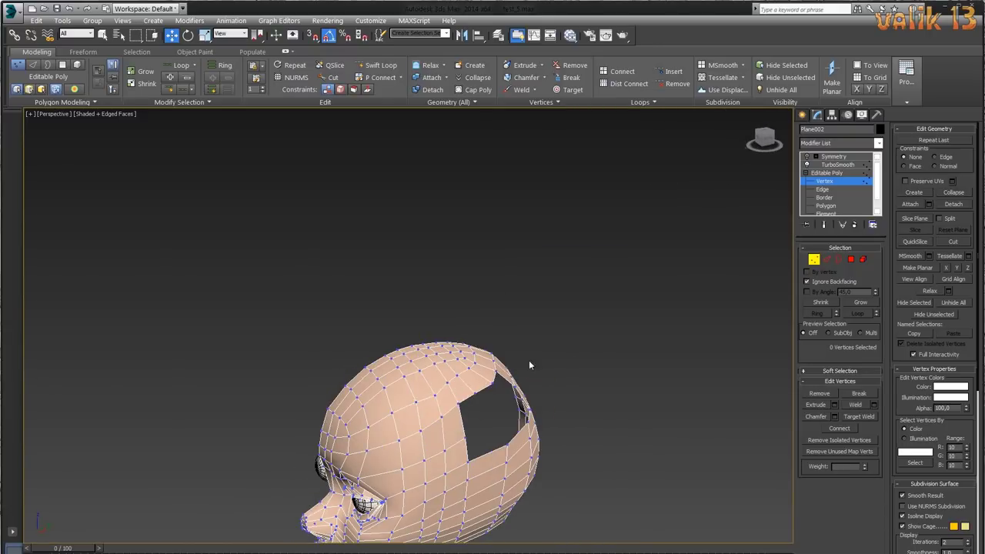
click(436, 393)
mouse_move(436, 393)
alt+middle_down()
mouse_move(428, 372)
mouse_move(431, 400)
mouse_move(396, 438)
mouse_move(560, 429)
mouse_move(464, 397)
mouse_move(505, 440)
mouse_move(327, 452)
mouse_move(489, 443)
mouse_move(446, 408)
mouse_move(400, 346)
mouse_move(479, 422)
mouse_move(485, 292)
mouse_move(674, 290)
mouse_move(498, 252)
mouse_move(539, 400)
mouse_move(554, 374)
alt+middle_up()
click(442, 388)
scroll(489, 442, up, 5)
click(390, 327)
click(407, 348)
click(487, 252)
scroll(539, 400, down, 5)
scroll(562, 402, up, 1)
- Box-select the vertex column on the head's side and move it toward the face
mouse_move(562, 407)
alt+middle_down()
mouse_move(649, 400)
mouse_move(676, 372)
mouse_move(587, 367)
alt+middle_up()
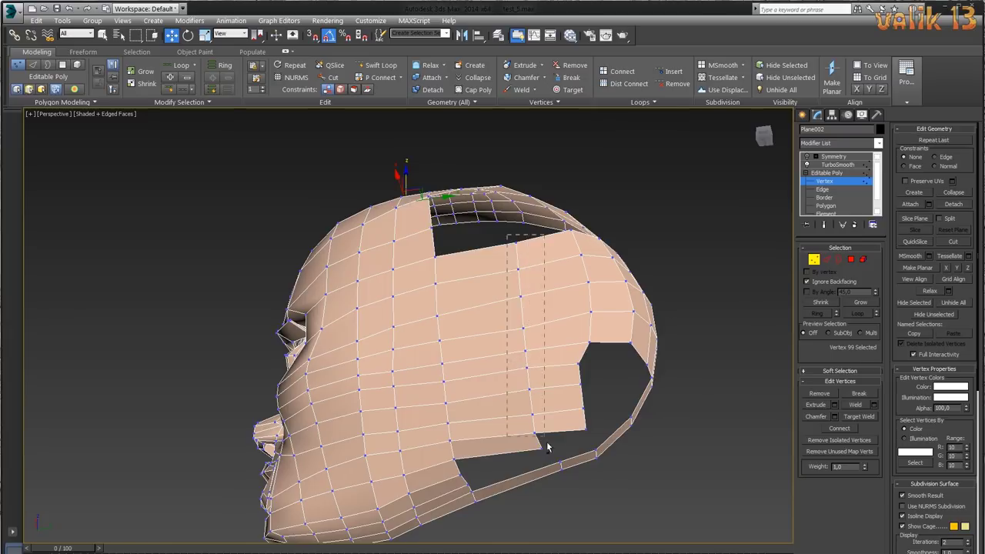
drag(547, 447, 548, 446)
alt+middle_drag(548, 447, 692, 462)
drag(537, 335, 500, 335)
alt+middle_drag(673, 472, 889, 164)
- Select and nudge individual vertices along the side opening's stepped edge
click(534, 271)
mouse_move(534, 271)
alt+middle_down()
mouse_move(652, 335)
mouse_move(460, 267)
mouse_move(557, 381)
mouse_move(564, 297)
mouse_move(587, 458)
mouse_move(605, 440)
mouse_move(462, 307)
mouse_move(400, 292)
mouse_move(431, 292)
mouse_move(419, 281)
mouse_move(631, 423)
mouse_move(500, 286)
mouse_move(524, 275)
mouse_move(578, 410)
alt+middle_up()
click(470, 271)
click(419, 281)
click(523, 275)
click(506, 244)
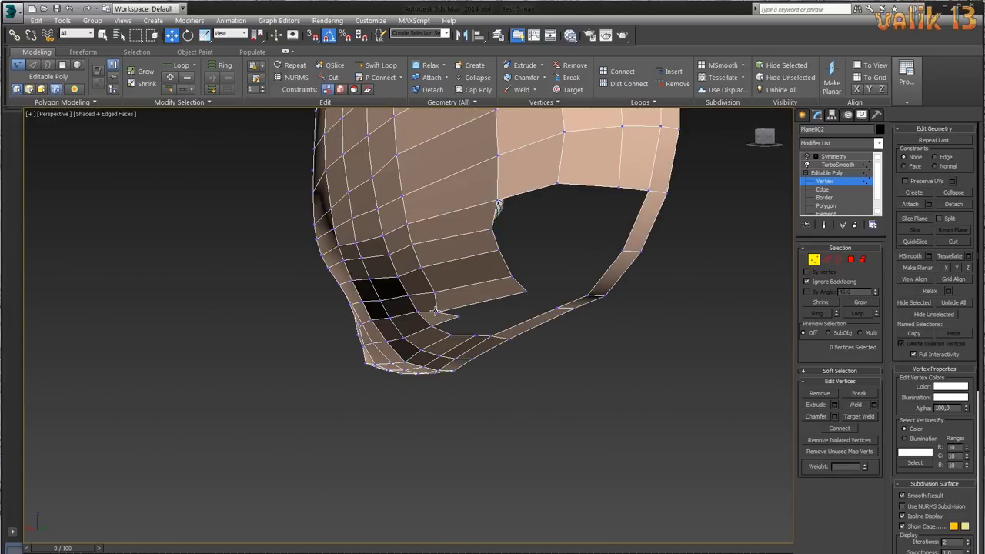
mouse_move(506, 244)
alt+middle_down()
mouse_move(600, 400)
mouse_move(559, 411)
mouse_move(583, 344)
mouse_move(392, 290)
mouse_move(587, 354)
mouse_move(635, 412)
alt+middle_up()
click(393, 291)
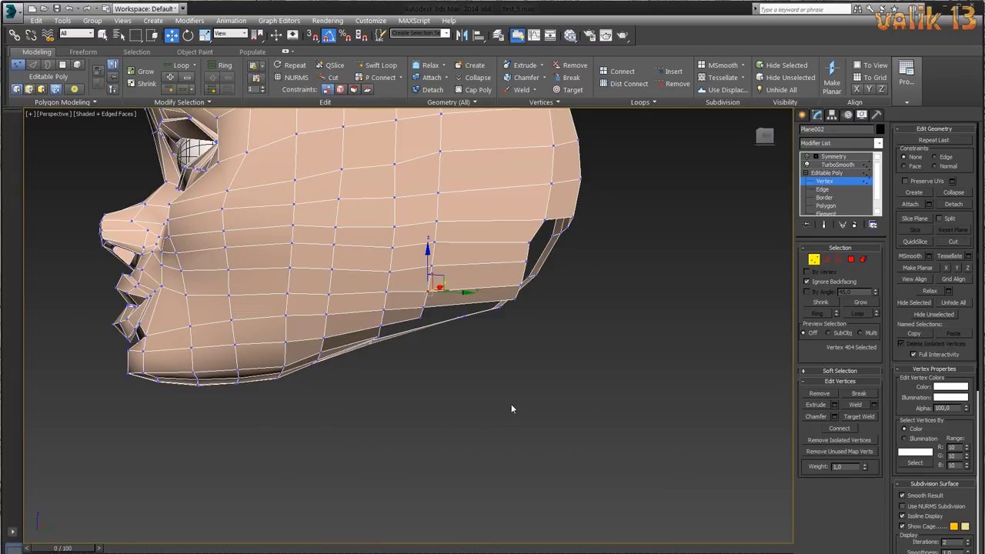
mouse_move(510, 404)
middle_down()
mouse_move(607, 474)
mouse_move(678, 426)
mouse_move(596, 317)
mouse_move(559, 330)
middle_up()
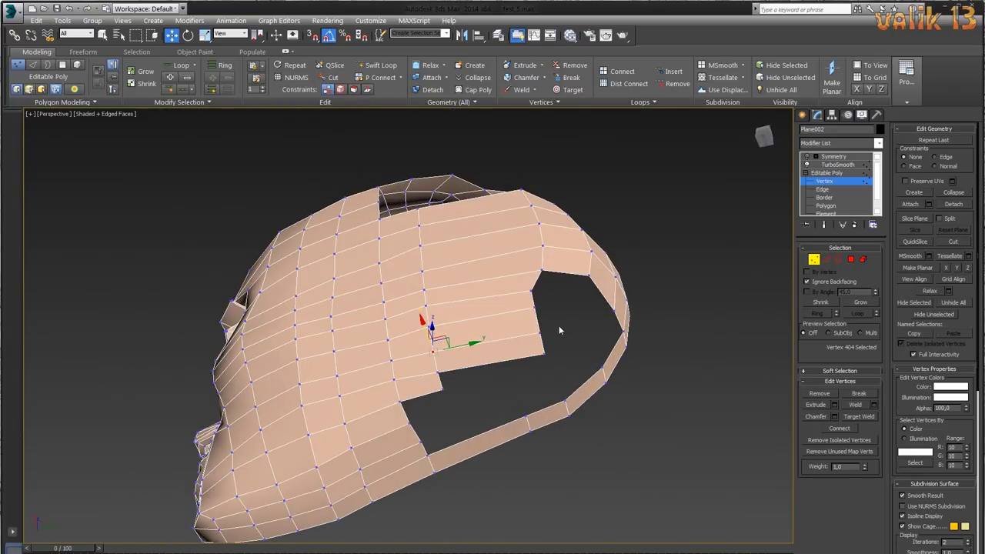
click(849, 260)
- Bridge two edges to fill the gap below the side opening with new faces
click(515, 345)
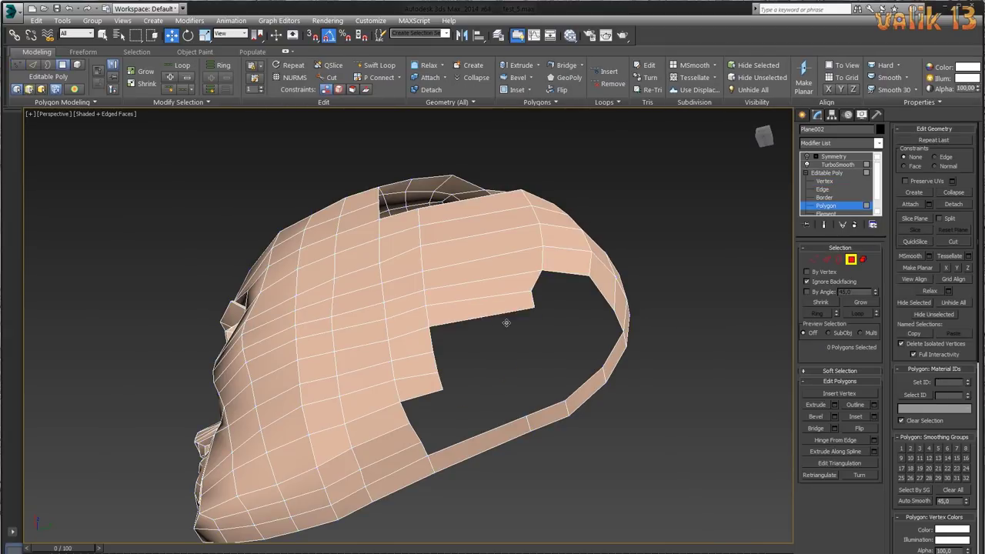
mouse_move(539, 394)
alt+middle_down()
mouse_move(601, 463)
mouse_move(456, 431)
alt+middle_up()
click(825, 260)
key(alt+shift+w)
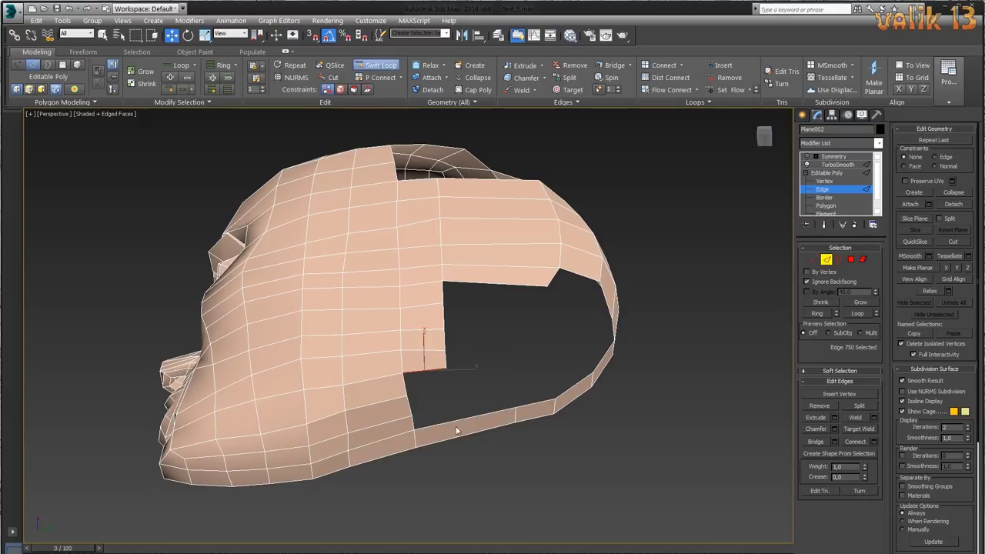
alt+middle_drag(574, 341, 617, 453)
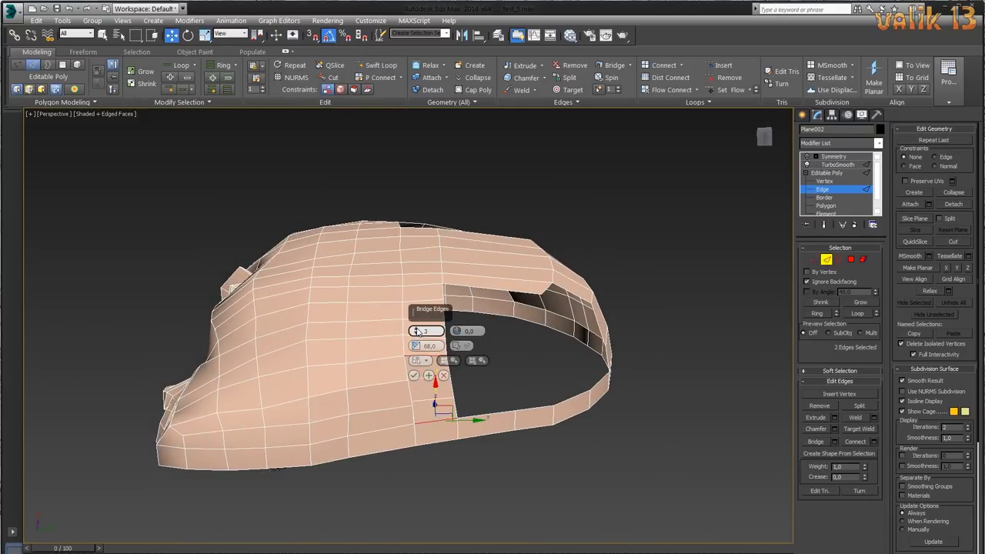
click(413, 375)
alt+middle_drag(567, 488, 384, 377)
- Target-weld a loose vertex and adjust the vertices around the new bridge
key(1)
key(ctrl+w)
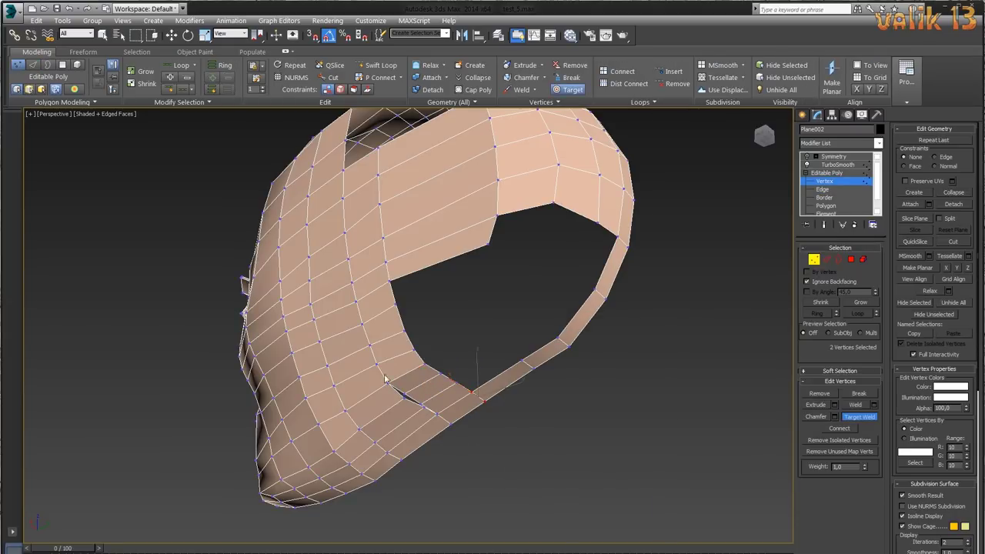
mouse_move(423, 406)
alt+middle_down()
mouse_move(575, 426)
mouse_move(477, 470)
mouse_move(557, 427)
mouse_move(462, 481)
mouse_move(526, 426)
mouse_move(483, 390)
mouse_move(561, 426)
mouse_move(491, 452)
alt+middle_up()
key(w)
click(464, 404)
click(445, 397)
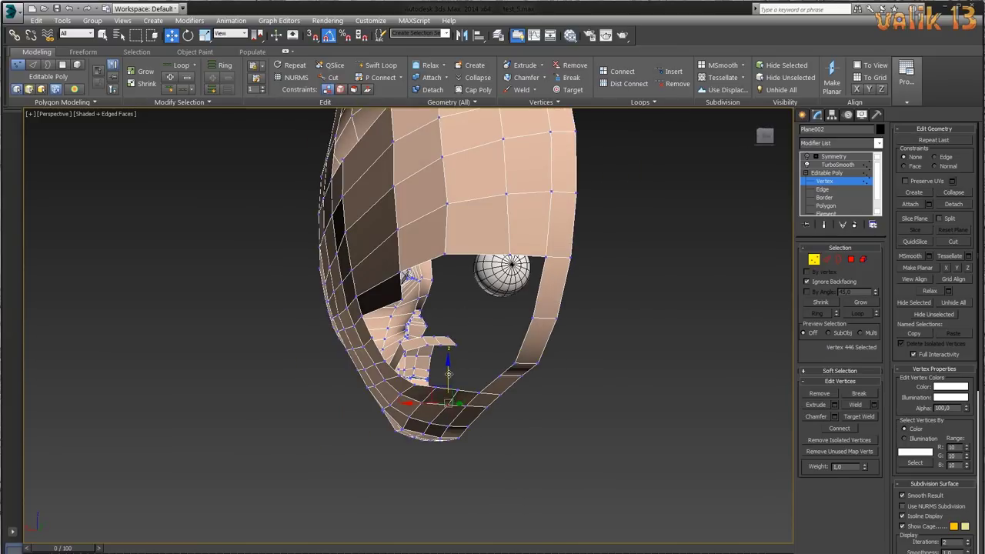
mouse_move(444, 397)
alt+middle_down()
mouse_move(559, 379)
mouse_move(611, 428)
mouse_move(545, 433)
mouse_move(464, 369)
mouse_move(578, 430)
mouse_move(440, 395)
mouse_move(546, 425)
mouse_move(596, 420)
mouse_move(638, 374)
mouse_move(629, 402)
mouse_move(613, 398)
mouse_move(606, 433)
mouse_move(637, 445)
mouse_move(437, 243)
mouse_move(651, 457)
mouse_move(651, 385)
mouse_move(648, 439)
mouse_move(531, 454)
mouse_move(582, 464)
mouse_move(414, 296)
mouse_move(636, 424)
mouse_move(615, 512)
mouse_move(510, 458)
alt+middle_up()
click(464, 369)
click(440, 395)
click(904, 166)
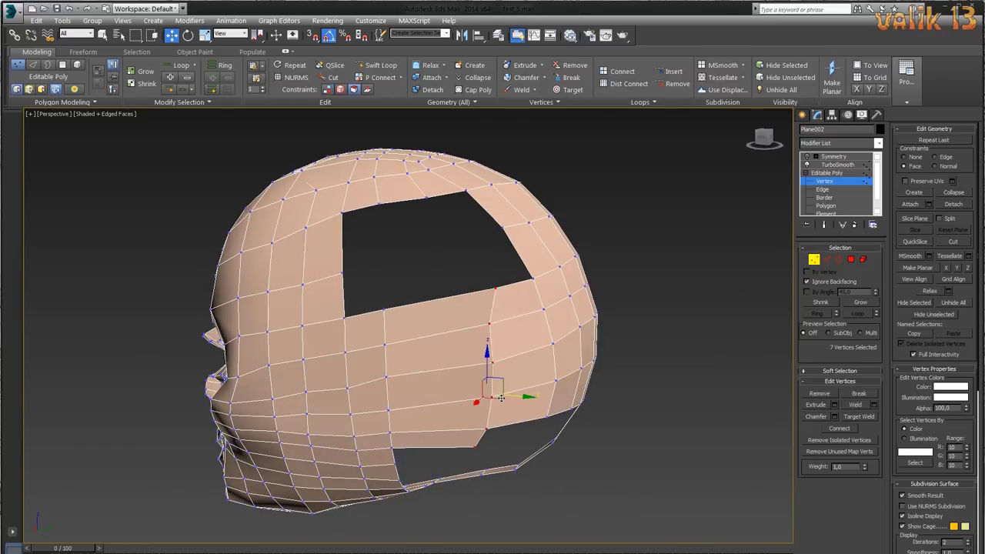
drag(510, 395, 507, 383)
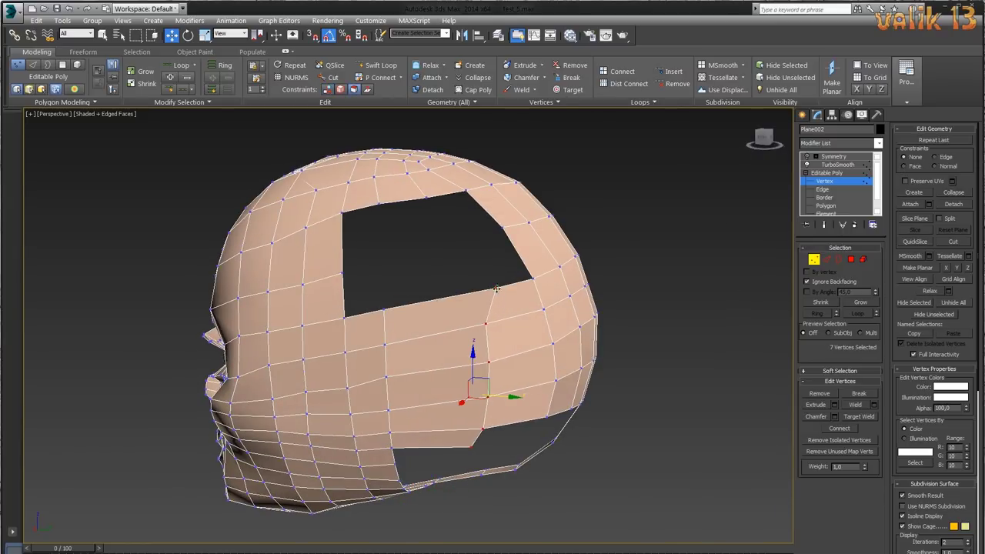
mouse_move(496, 288)
alt+middle_down()
mouse_move(668, 359)
mouse_move(664, 428)
alt+middle_up()
click(522, 382)
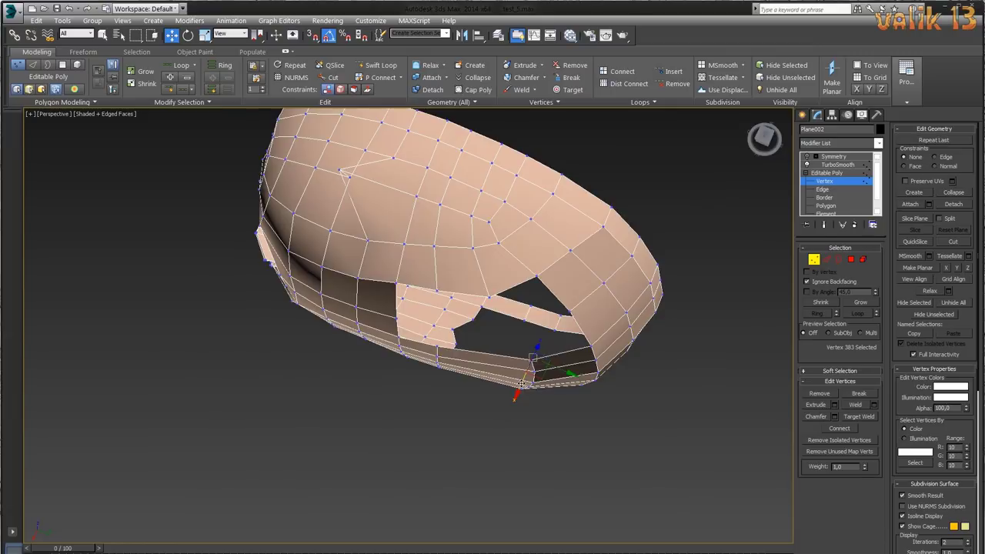
mouse_move(522, 382)
alt+middle_down()
mouse_move(653, 432)
mouse_move(633, 439)
mouse_move(678, 472)
mouse_move(435, 375)
mouse_move(568, 467)
mouse_move(435, 374)
mouse_move(565, 459)
mouse_move(620, 411)
mouse_move(622, 388)
alt+middle_up()
click(435, 375)
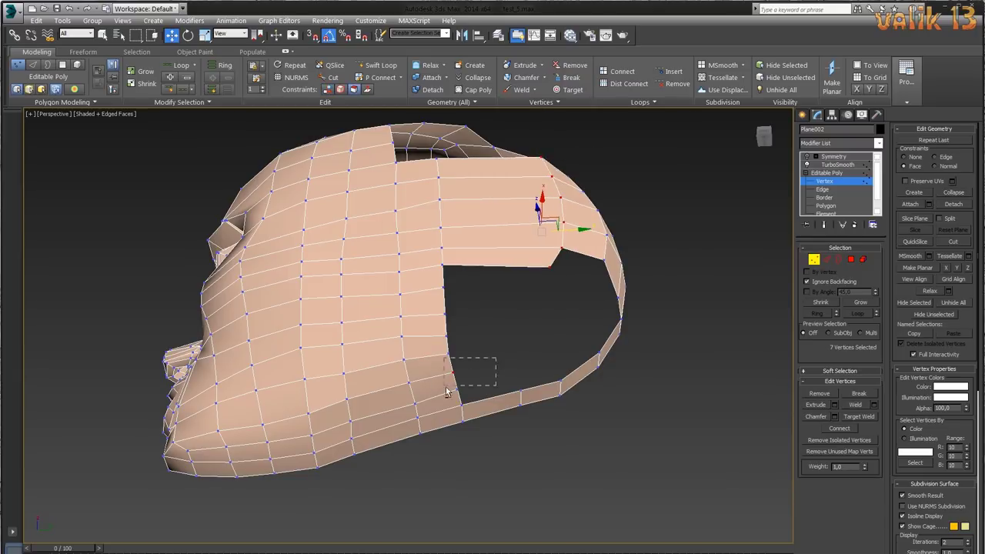
alt+drag(496, 356, 446, 389)
alt+middle_drag(446, 389, 624, 396)
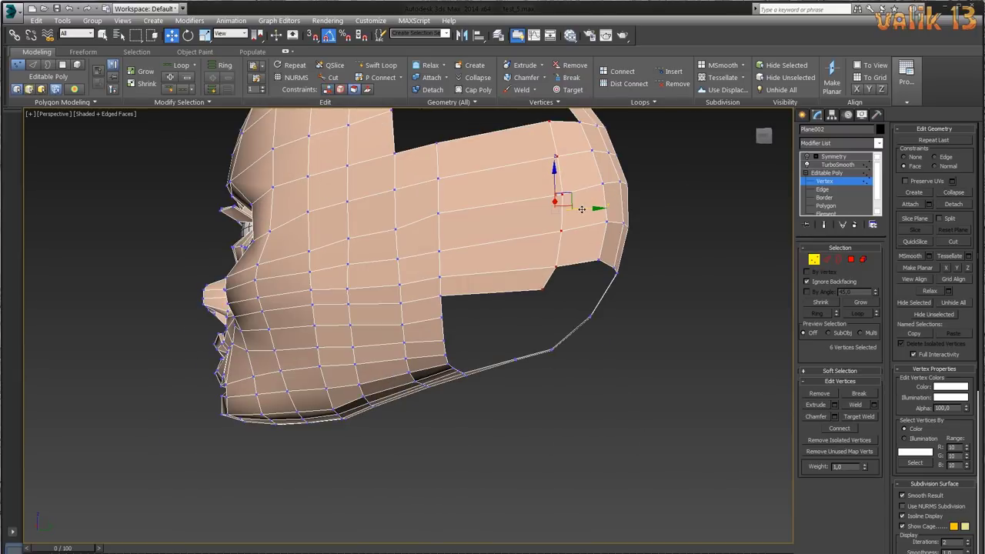
alt+middle_drag(581, 208, 653, 414)
drag(565, 283, 588, 297)
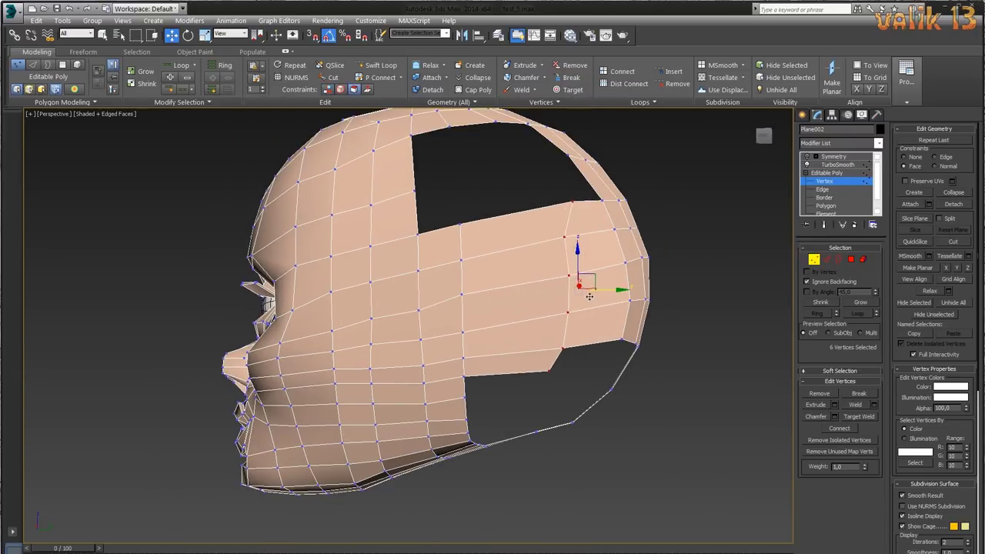
key(ctrl+z)
mouse_move(734, 299)
alt+middle_down()
mouse_move(685, 266)
mouse_move(693, 287)
mouse_move(747, 282)
mouse_move(559, 378)
mouse_move(544, 414)
mouse_move(547, 455)
mouse_move(477, 248)
mouse_move(293, 270)
alt+middle_up()
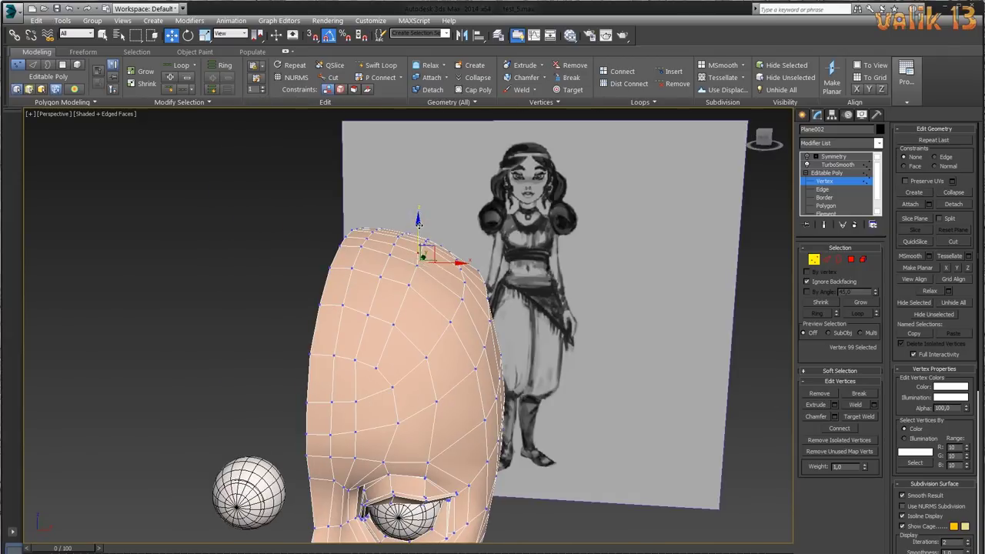
alt+middle_drag(489, 286, 401, 277)
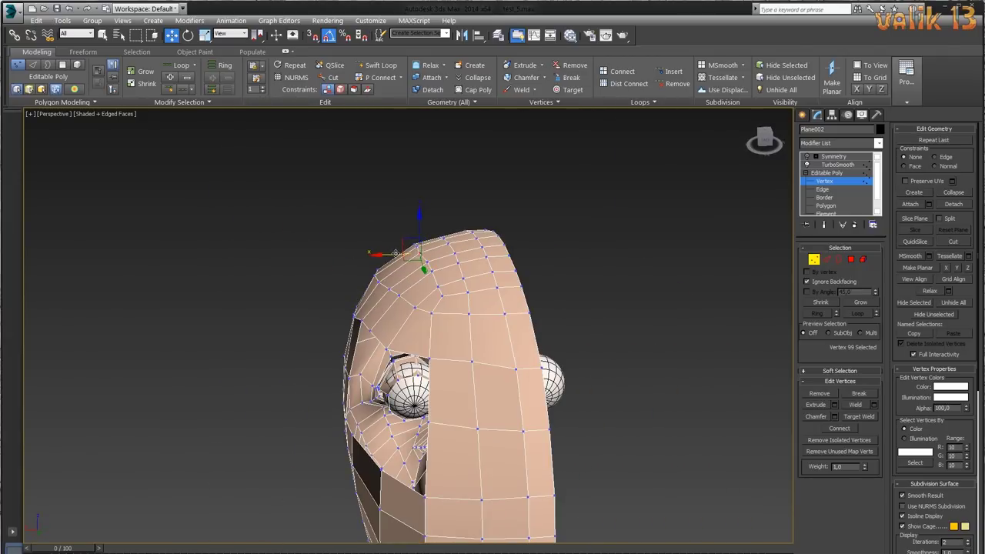
mouse_move(572, 323)
alt+middle_down()
mouse_move(501, 341)
mouse_move(347, 269)
alt+middle_up()
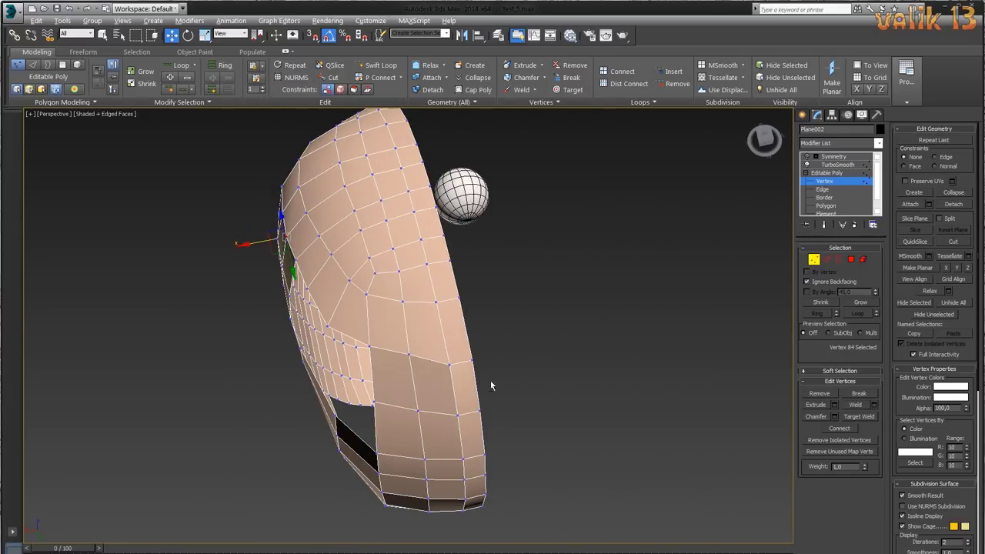
mouse_move(490, 385)
alt+middle_down()
mouse_move(595, 320)
mouse_move(600, 354)
mouse_move(539, 446)
mouse_move(553, 421)
mouse_move(611, 418)
mouse_move(433, 270)
alt+middle_up()
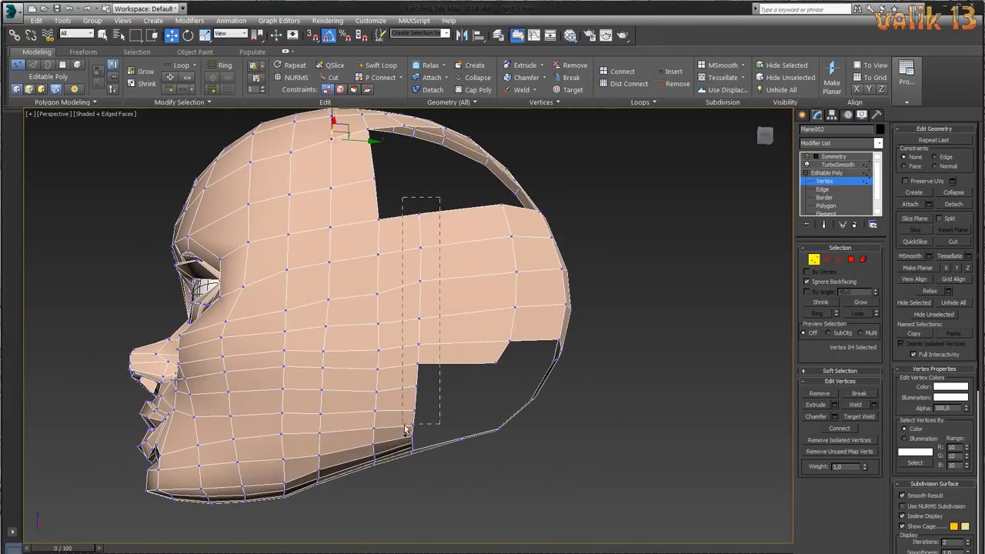
- Region-select the vertices along the rear opening's lower border and check them from above and front
mouse_move(472, 479)
alt+middle_down()
mouse_move(565, 467)
mouse_move(560, 479)
alt+middle_up()
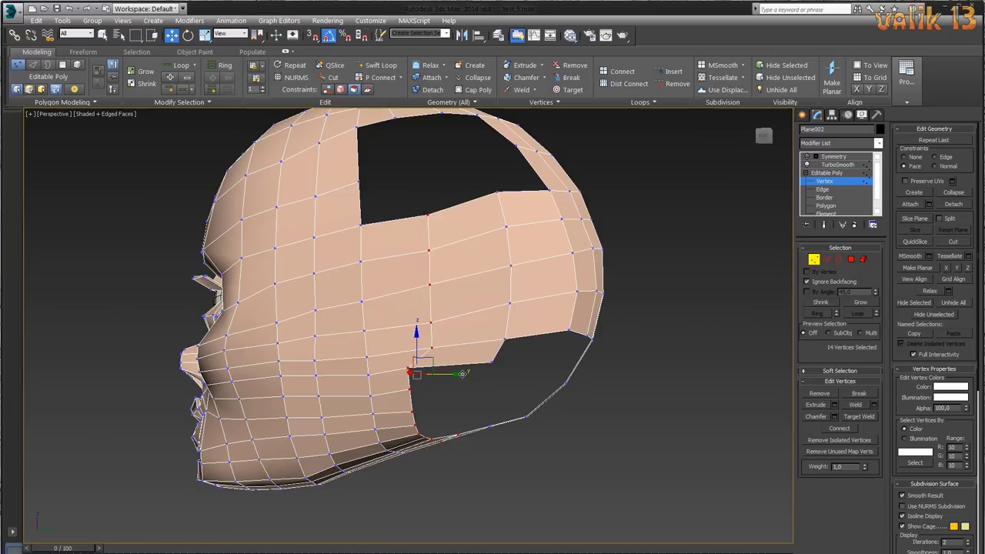
mouse_move(531, 403)
alt+middle_down()
mouse_move(601, 471)
mouse_move(521, 424)
mouse_move(599, 416)
mouse_move(607, 382)
mouse_move(622, 400)
mouse_move(765, 255)
alt+middle_up()
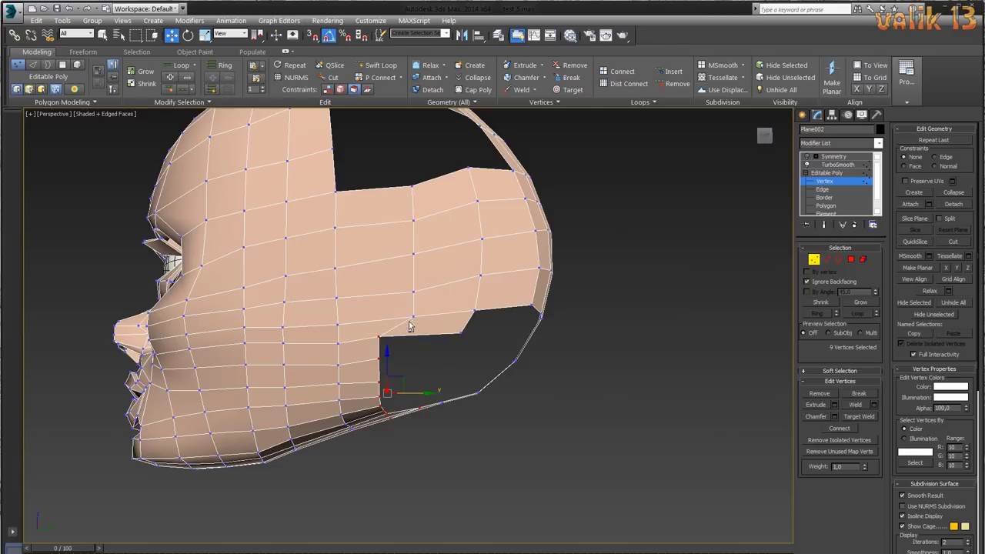
alt+middle_drag(410, 327, 454, 407)
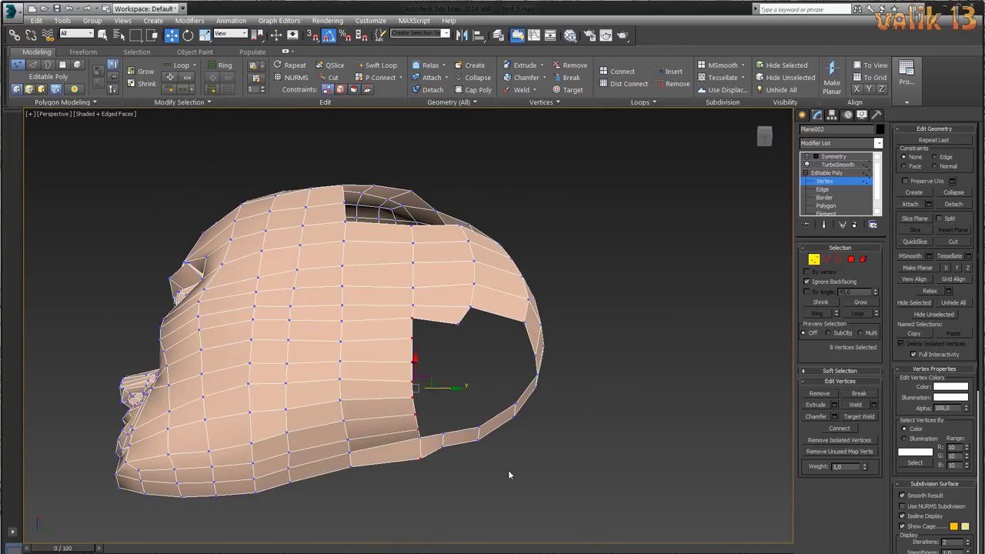
alt+middle_drag(508, 469, 382, 520)
mouse_move(453, 467)
alt+middle_down()
mouse_move(537, 464)
mouse_move(451, 488)
mouse_move(673, 444)
mouse_move(406, 329)
alt+middle_up()
- Reposition a bottom vertex of the opening, checking from below, behind and in profile
key(2)
mouse_move(464, 394)
alt+middle_down()
mouse_move(681, 418)
mouse_move(393, 411)
alt+middle_up()
key(1)
click(368, 346)
alt+middle_drag(368, 345, 373, 334)
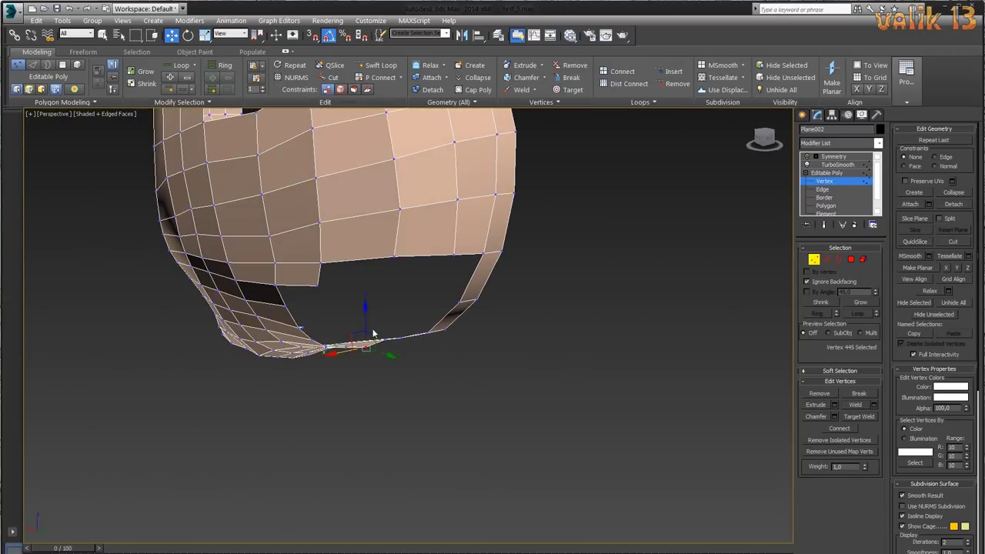
alt+middle_drag(494, 410, 449, 399)
mouse_move(348, 323)
alt+middle_down()
mouse_move(344, 343)
mouse_move(485, 377)
mouse_move(615, 373)
mouse_move(584, 414)
alt+middle_up()
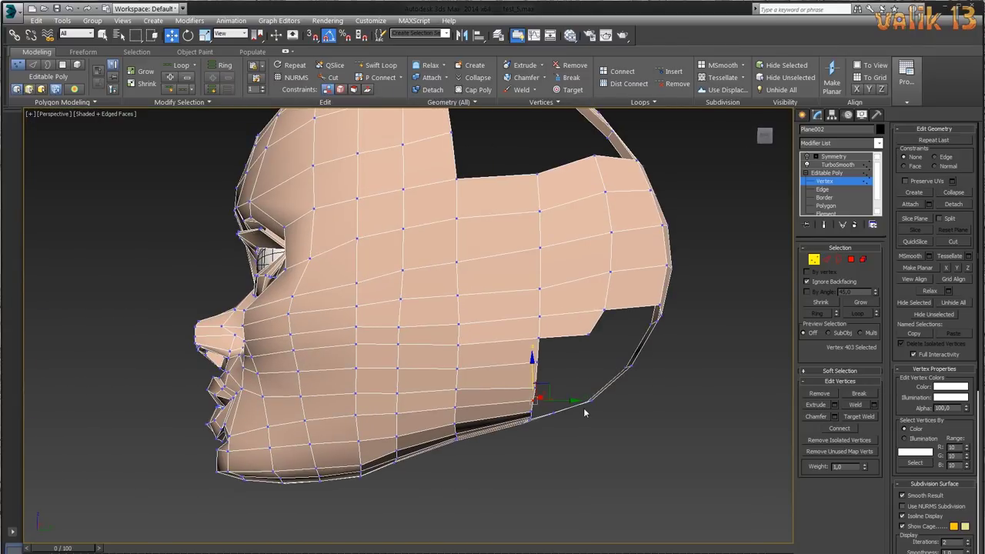
mouse_move(583, 408)
alt+middle_down()
mouse_move(635, 461)
mouse_move(609, 454)
mouse_move(615, 378)
mouse_move(585, 378)
alt+middle_up()
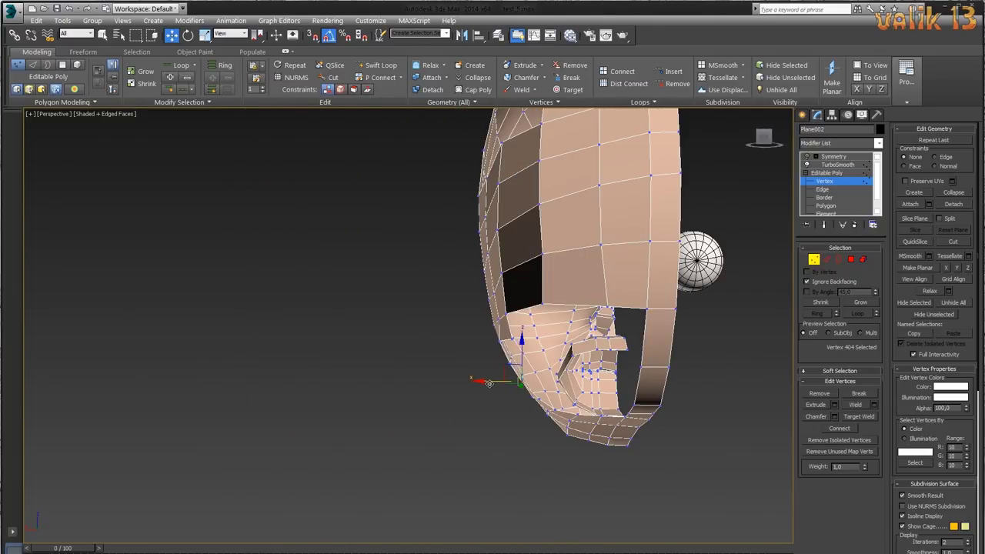
mouse_move(488, 382)
alt+middle_down()
mouse_move(563, 452)
mouse_move(578, 523)
mouse_move(561, 412)
alt+middle_up()
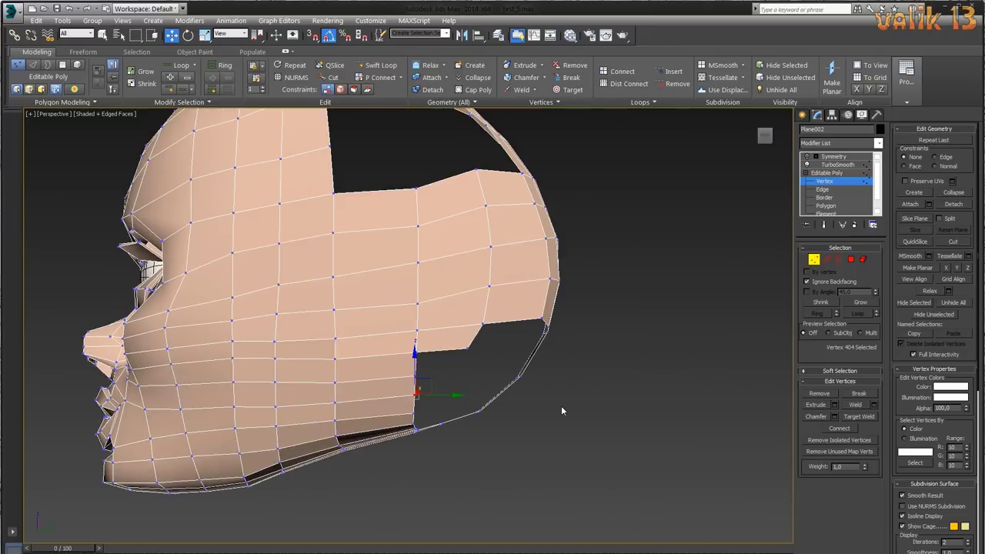
scroll(561, 406, down, 2)
scroll(565, 397, down, 2)
- Bridge opposite edges across the square hole on top of the skull
scroll(564, 432, up, 2)
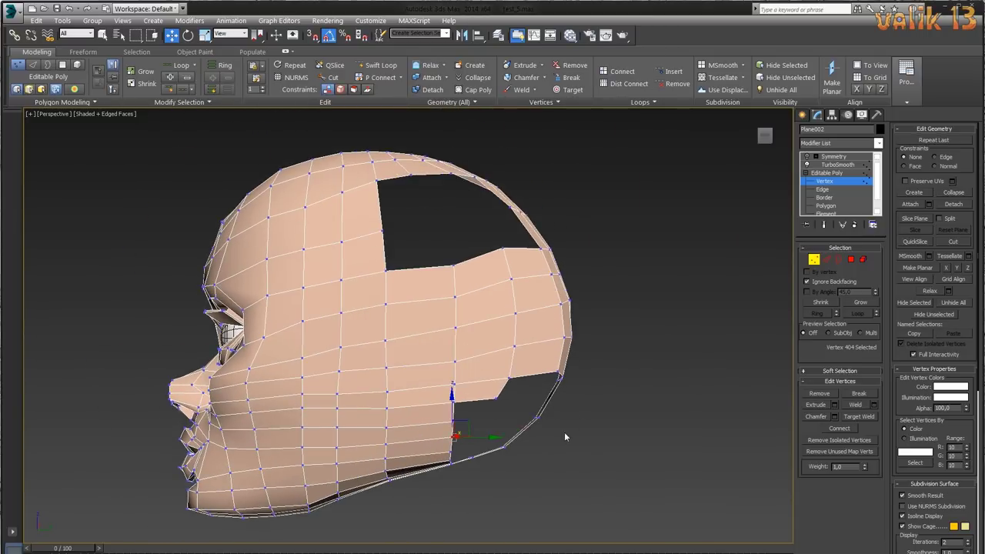
scroll(576, 432, down, 1)
alt+middle_drag(576, 432, 715, 272)
key(ctrl+shift+c)
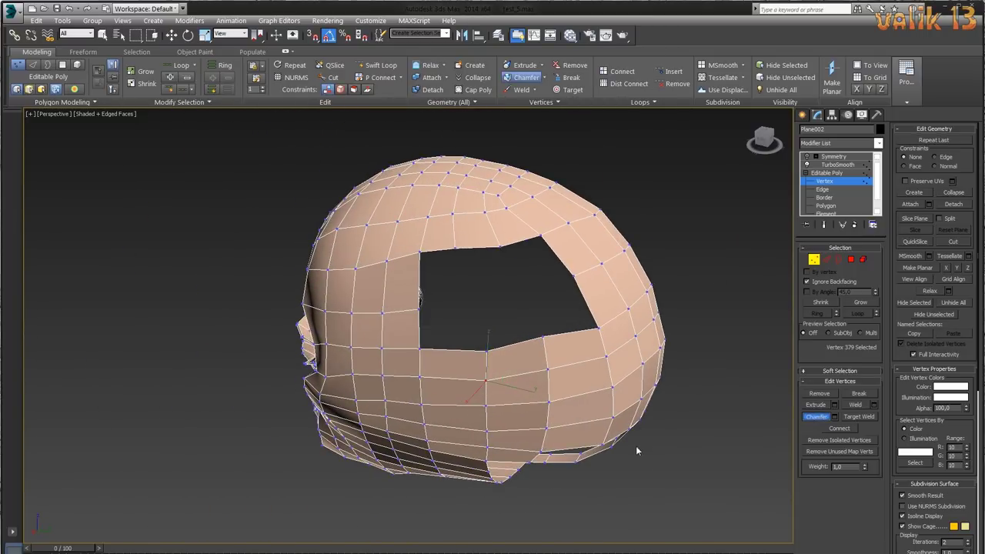
mouse_move(709, 408)
alt+middle_down()
mouse_move(688, 428)
mouse_move(828, 262)
alt+middle_up()
key(w)
click(828, 262)
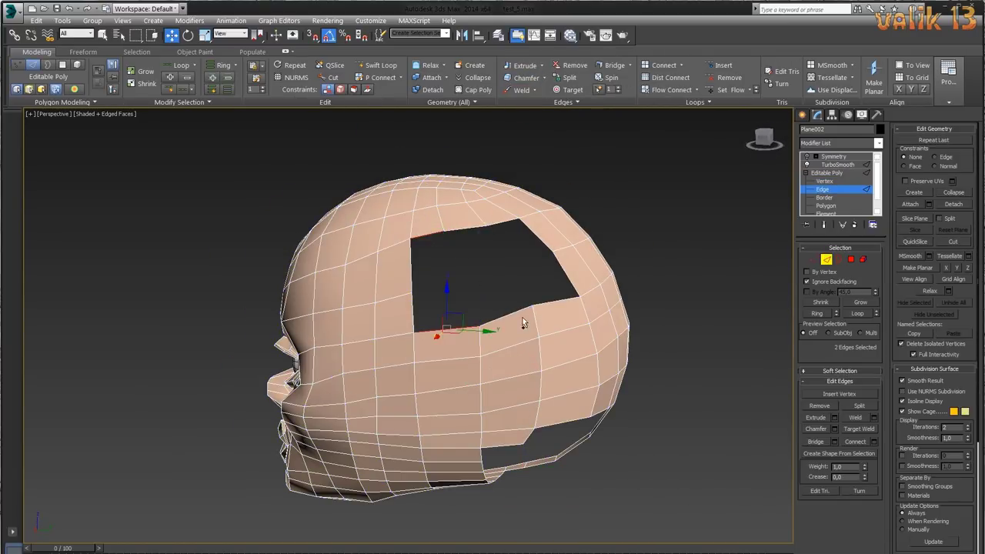
key(shift+b)
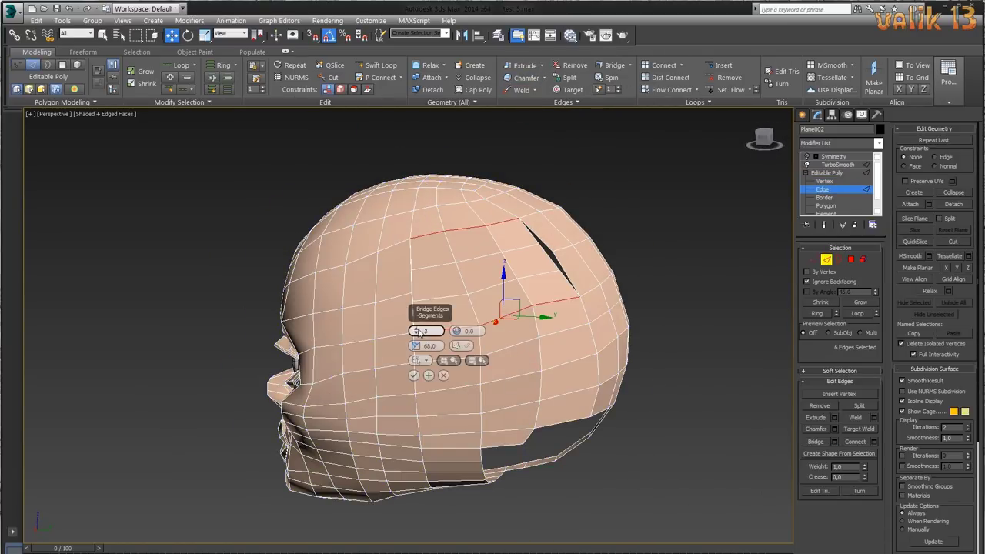
click(413, 375)
- Target-weld the vertices of the leftover slit shut
key(1)
right_click(715, 294)
click(677, 338)
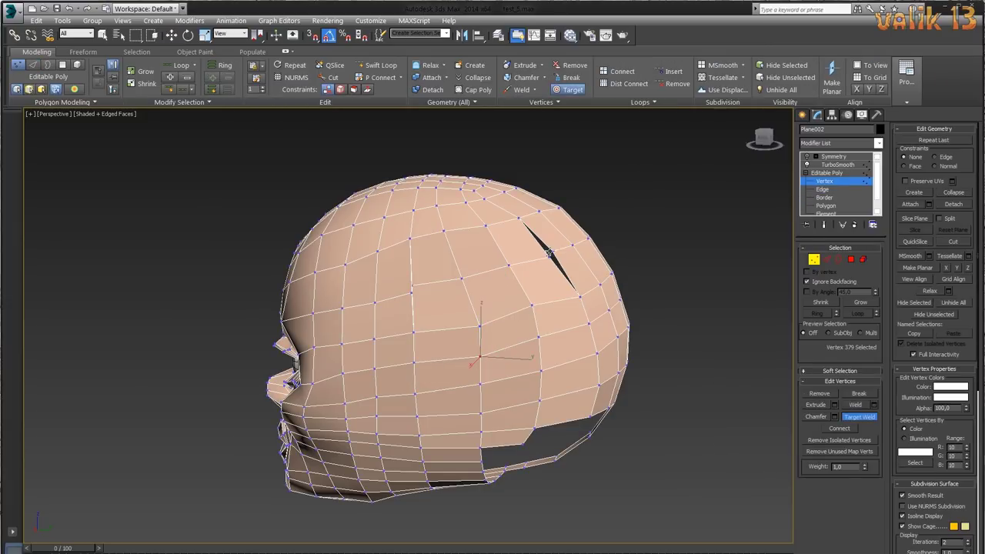
alt+middle_drag(688, 344, 425, 284)
key(w)
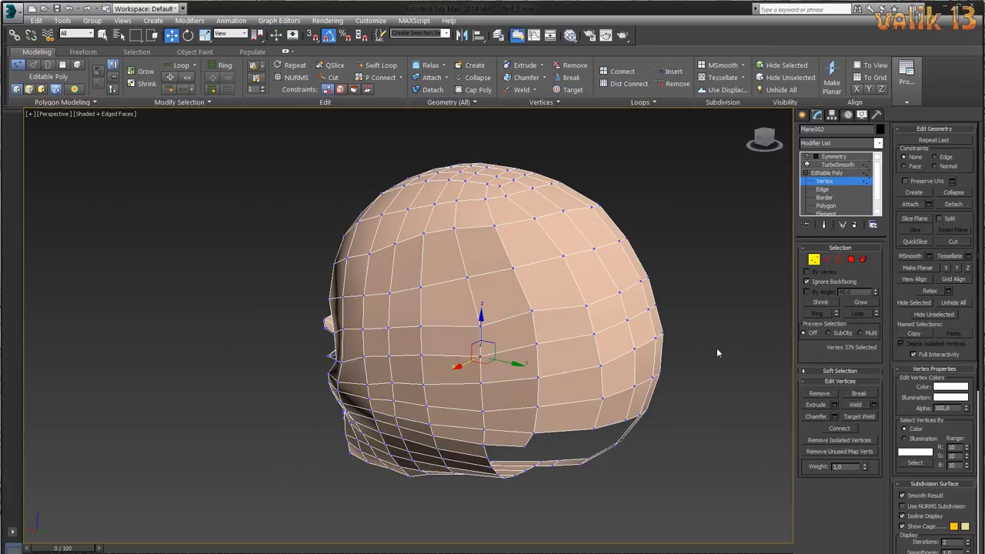
- Check the closed top and select vertices on the top and side of the head
alt+middle_drag(722, 351, 569, 358)
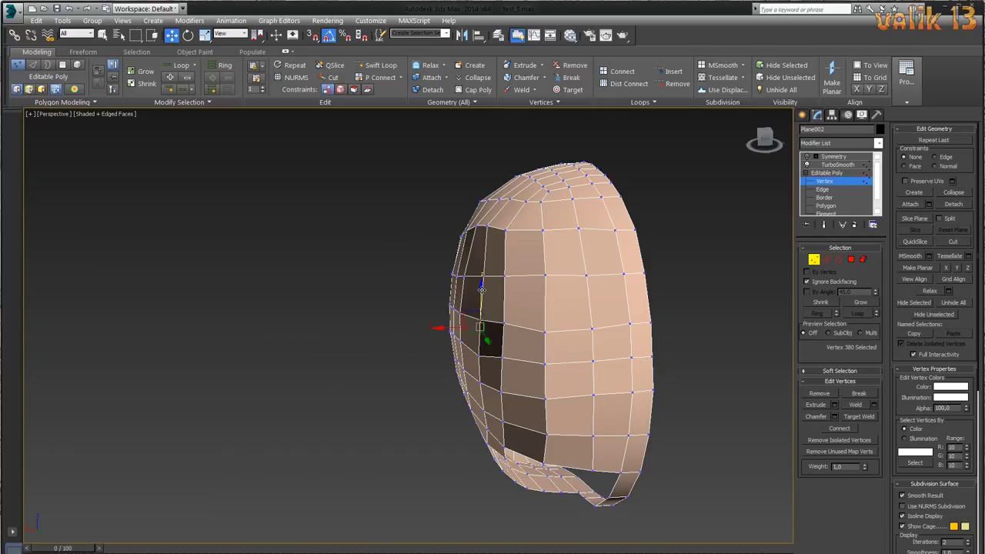
mouse_move(482, 288)
alt+middle_down()
mouse_move(784, 338)
mouse_move(469, 263)
alt+middle_up()
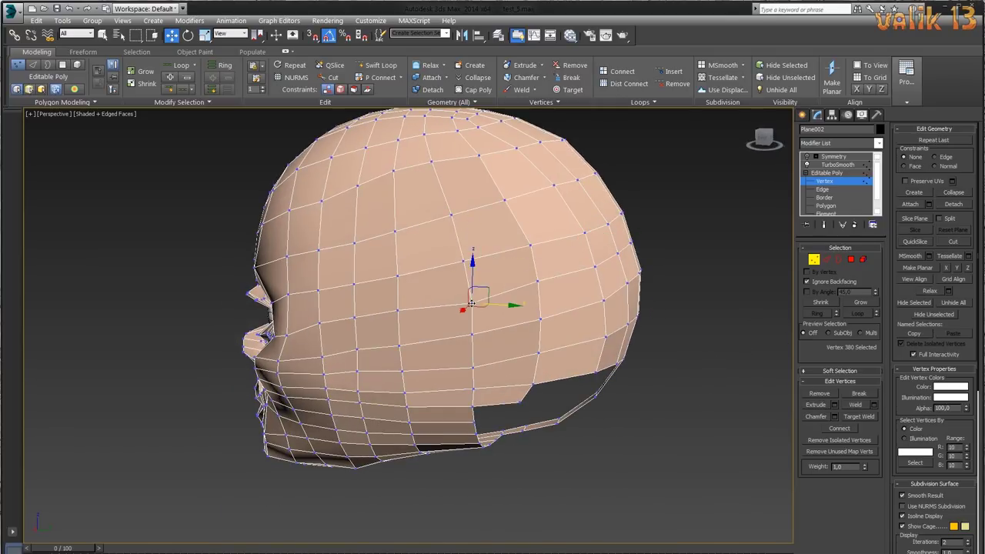
mouse_move(489, 305)
alt+middle_down()
mouse_move(669, 410)
mouse_move(461, 292)
alt+middle_up()
click(387, 170)
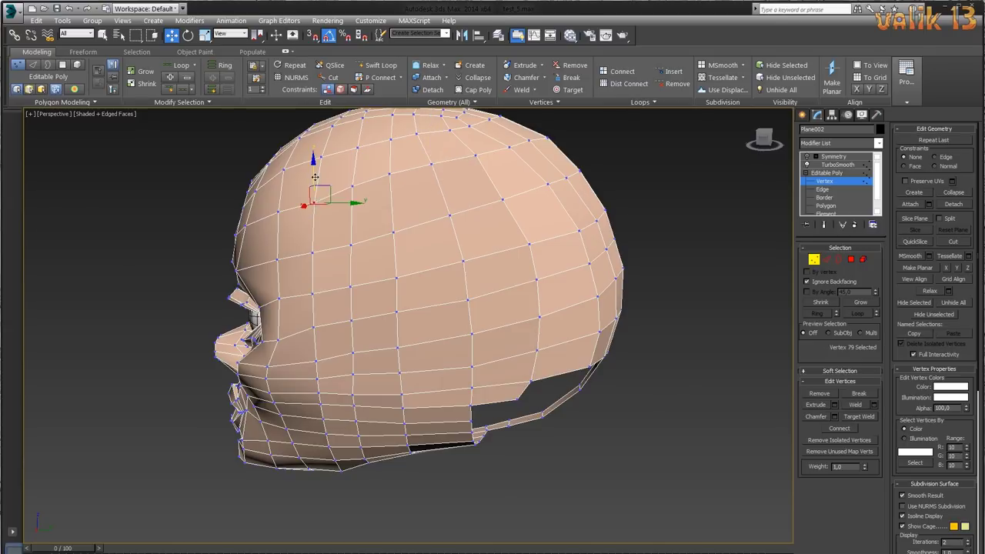
mouse_move(315, 176)
alt+middle_down()
mouse_move(539, 260)
mouse_move(371, 192)
mouse_move(401, 286)
mouse_move(423, 308)
mouse_move(362, 238)
mouse_move(540, 256)
mouse_move(373, 348)
mouse_move(547, 359)
mouse_move(344, 340)
mouse_move(436, 322)
mouse_move(672, 305)
alt+middle_up()
click(368, 189)
click(361, 239)
- Bridge the lower rear opening with 7 segments
click(436, 322)
scroll(672, 305, up, 3)
scroll(580, 367, down, 5)
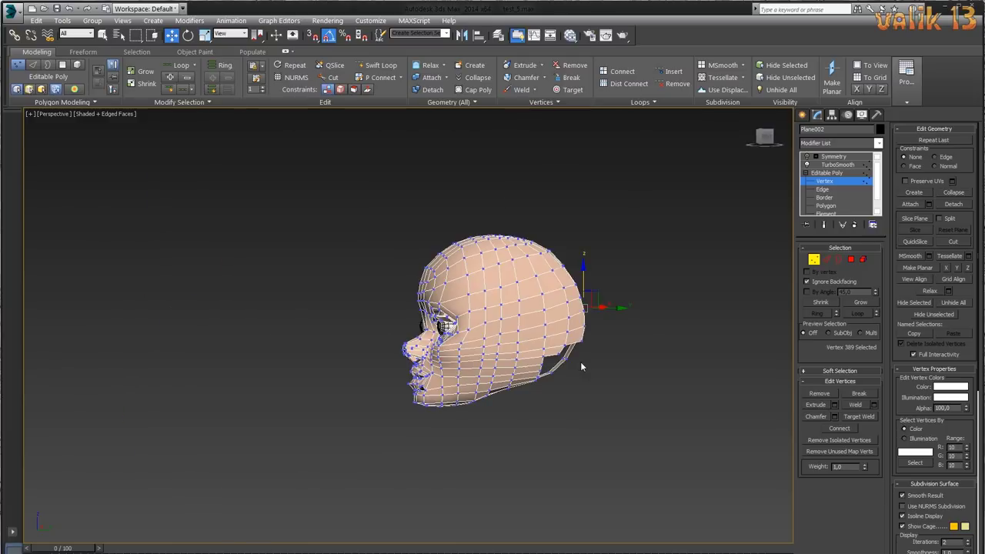
mouse_move(580, 367)
alt+middle_down()
mouse_move(605, 384)
mouse_move(581, 398)
mouse_move(640, 396)
mouse_move(622, 407)
mouse_move(582, 367)
mouse_move(571, 406)
mouse_move(595, 437)
mouse_move(478, 496)
mouse_move(537, 394)
mouse_move(492, 392)
mouse_move(538, 397)
mouse_move(543, 408)
mouse_move(528, 398)
mouse_move(542, 410)
mouse_move(505, 429)
mouse_move(590, 445)
alt+middle_up()
scroll(577, 393, up, 4)
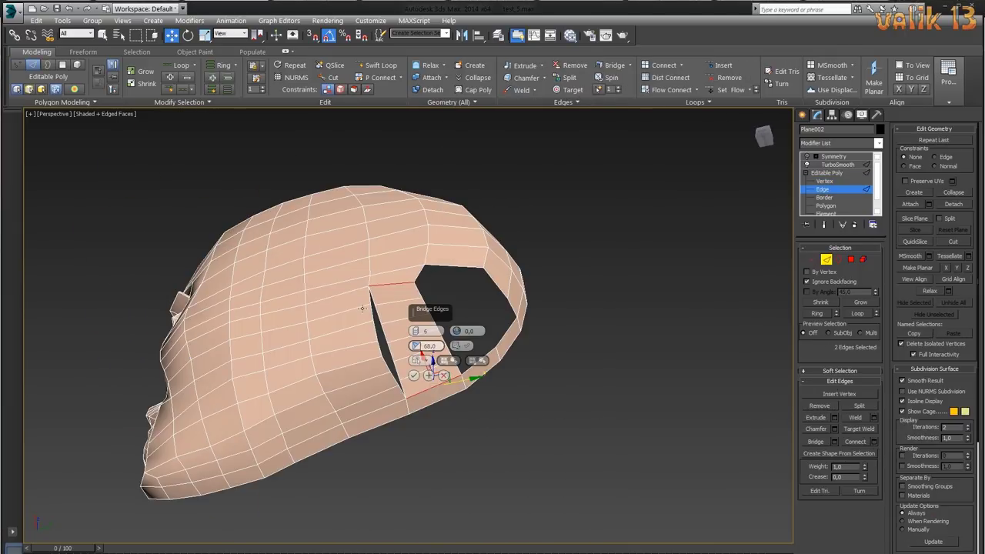
scroll(419, 330, up, 1)
click(428, 375)
- Target-weld the bridge's leftover slit vertices together and review the result
key(1)
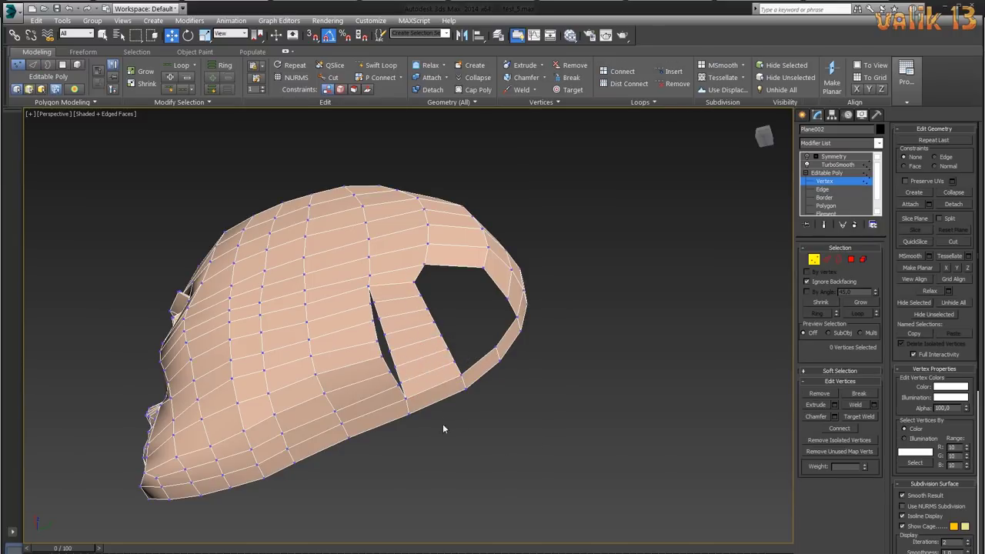
key(ctrl+w)
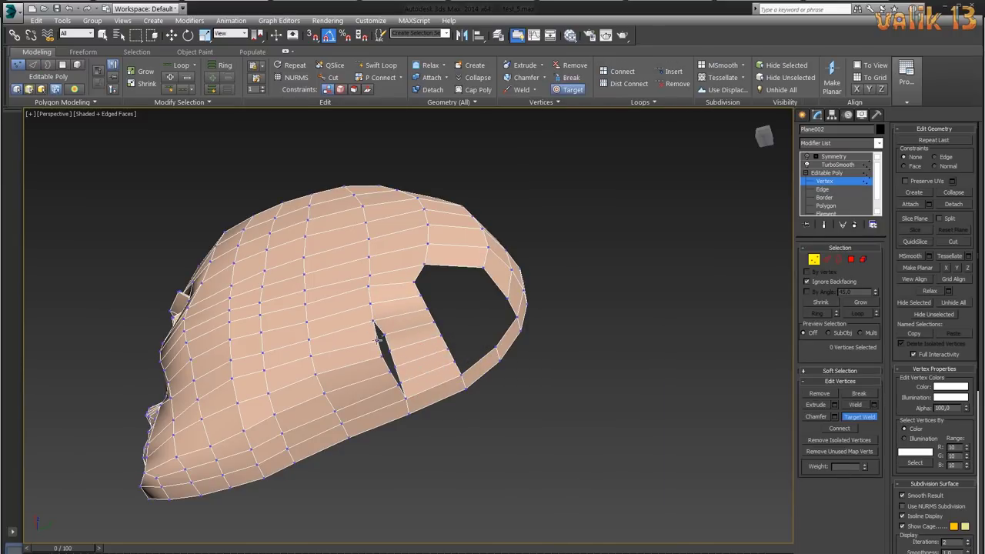
drag(378, 339, 398, 379)
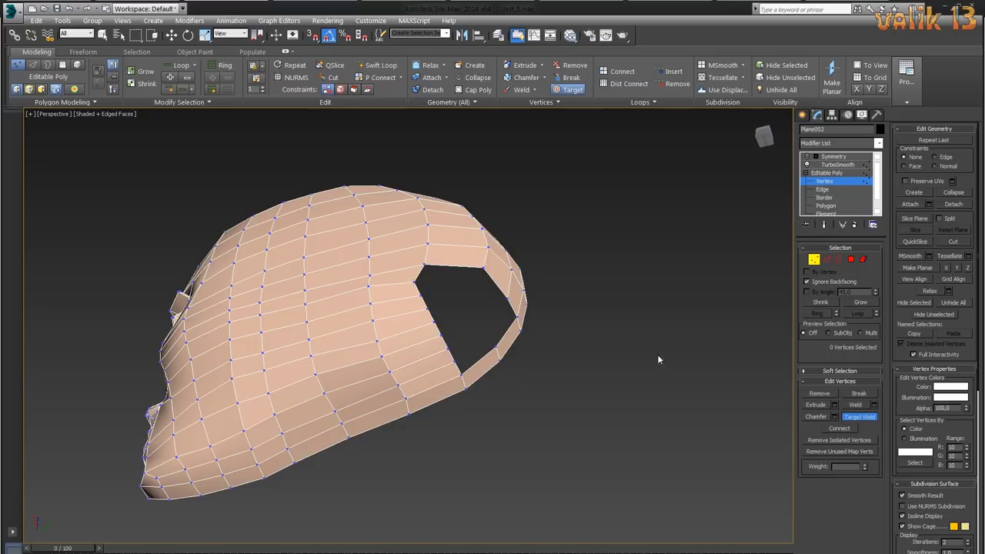
alt+middle_drag(594, 365, 595, 419)
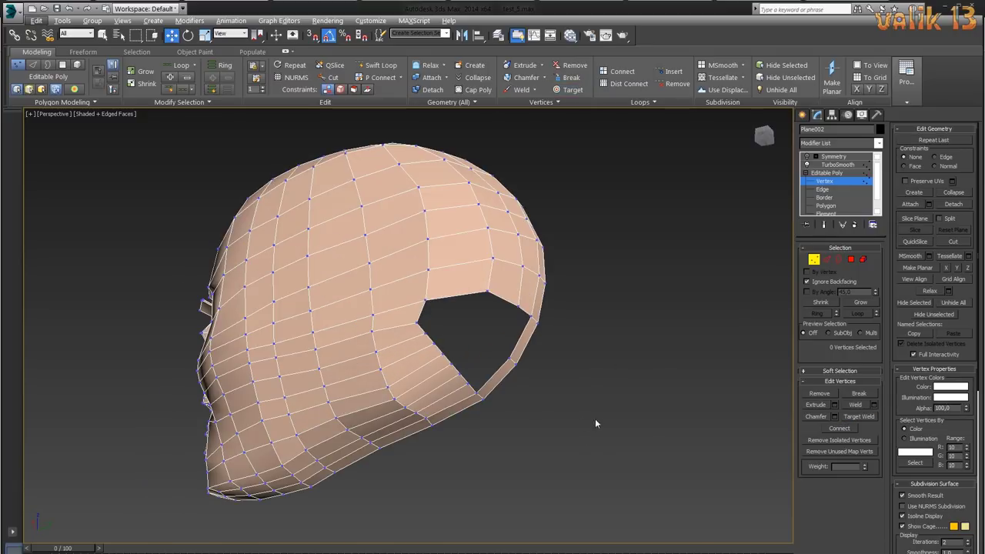
alt+middle_drag(545, 444, 539, 400)
- Lower the opening's bottom edge slightly and select vertices along its rim
key(2)
click(416, 375)
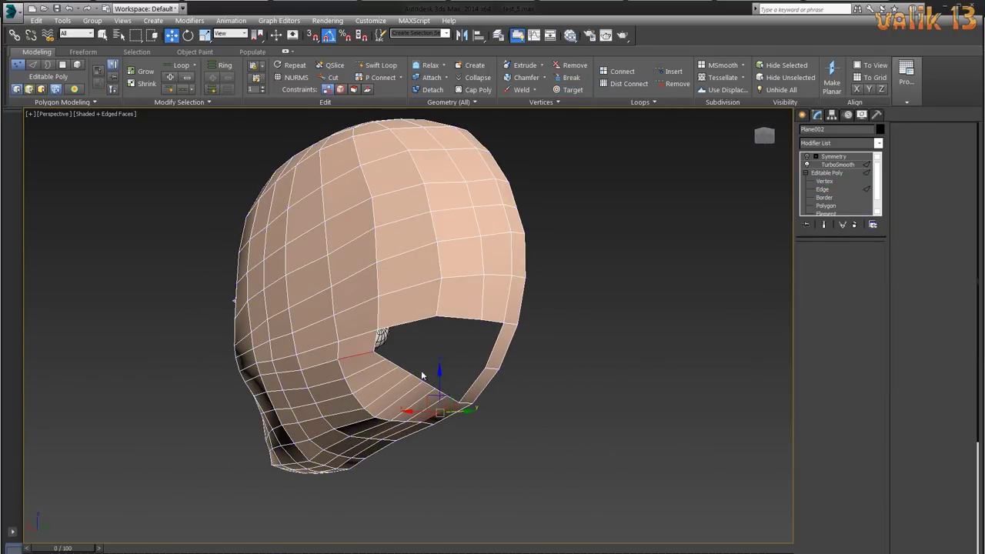
drag(415, 361, 414, 367)
key(1)
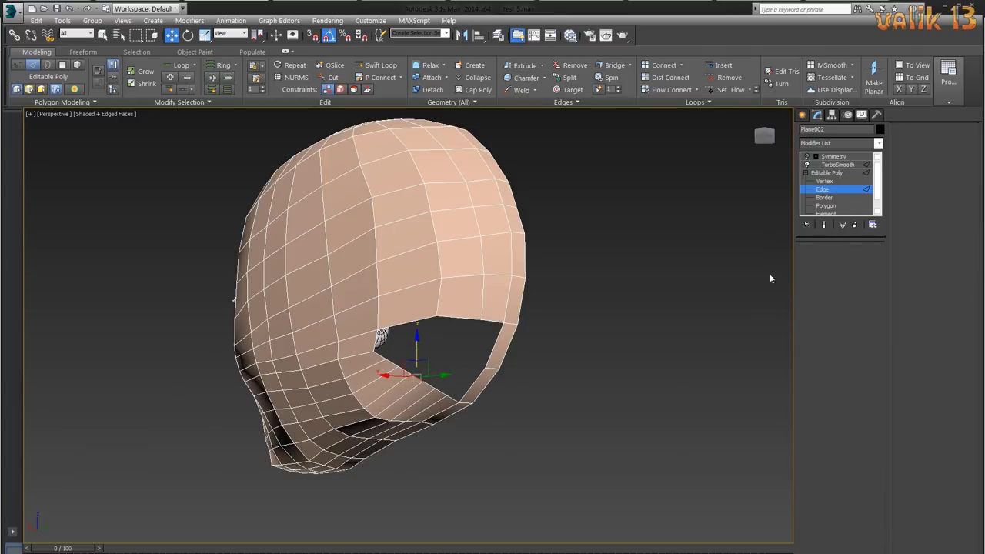
click(465, 307)
alt+middle_drag(465, 307, 612, 353)
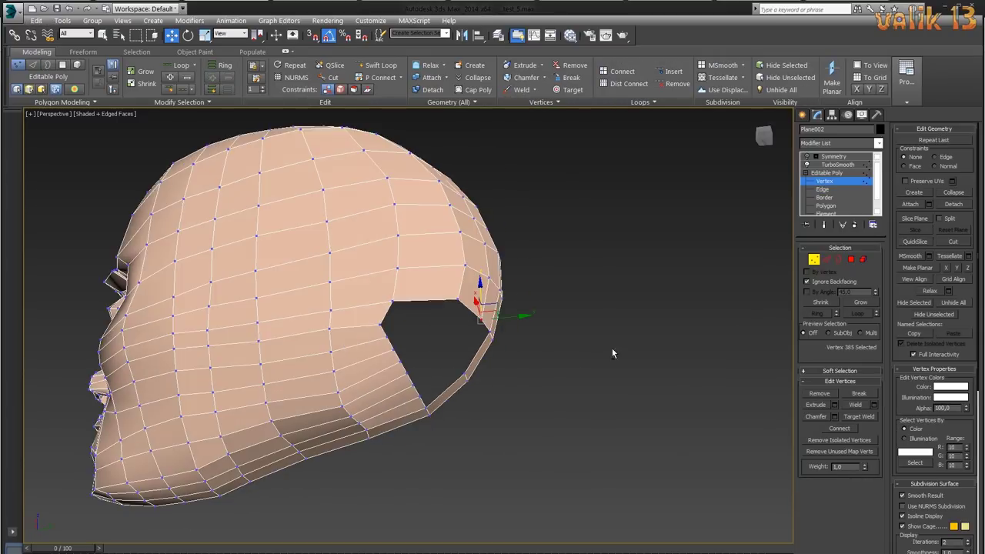
drag(399, 395, 399, 397)
alt+middle_drag(399, 396, 517, 445)
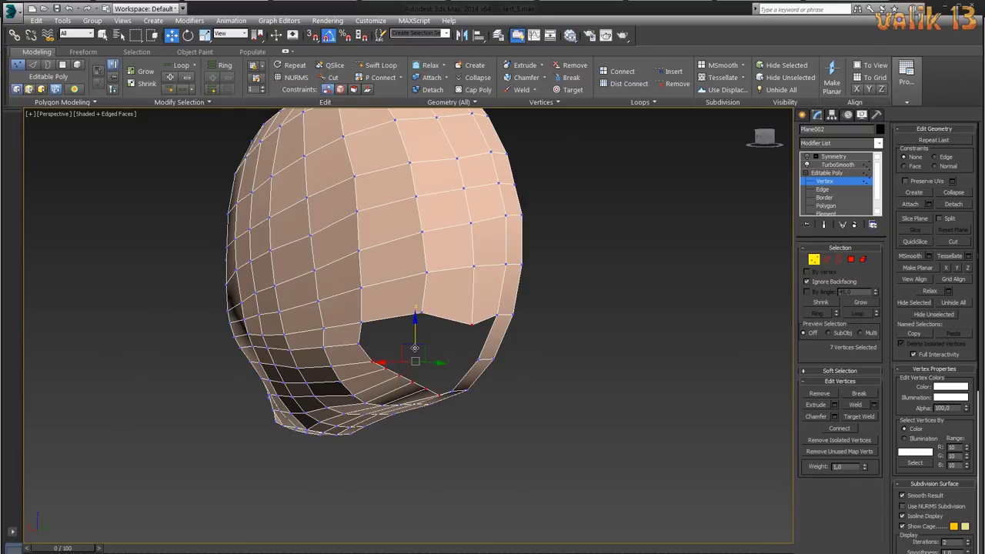
- Refine the rim vertex selection, then deselect and review the face opening
scroll(608, 402, up, 3)
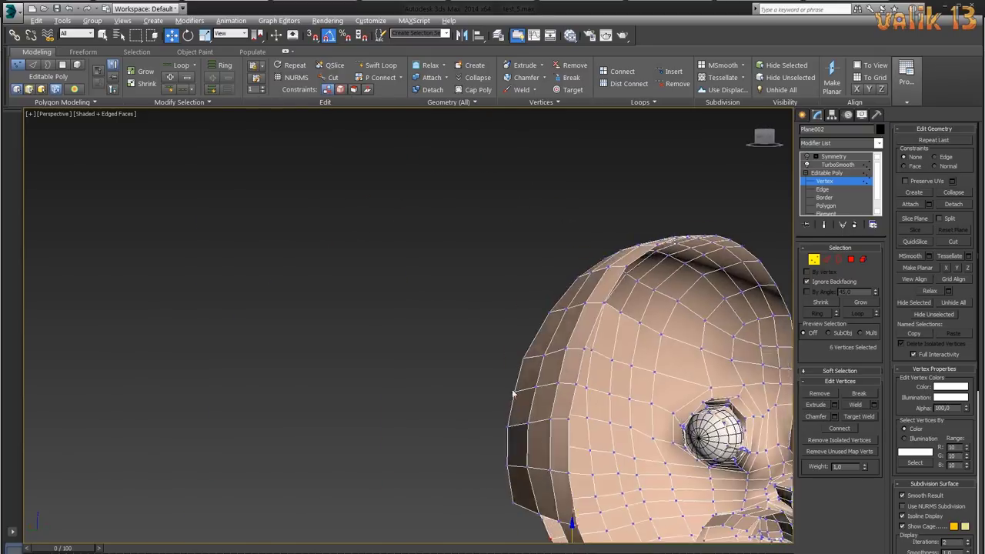
scroll(636, 392, down, 3)
mouse_move(636, 391)
alt+middle_down()
mouse_move(549, 438)
mouse_move(613, 429)
mouse_move(480, 436)
mouse_move(522, 427)
mouse_move(496, 440)
mouse_move(510, 467)
alt+middle_up()
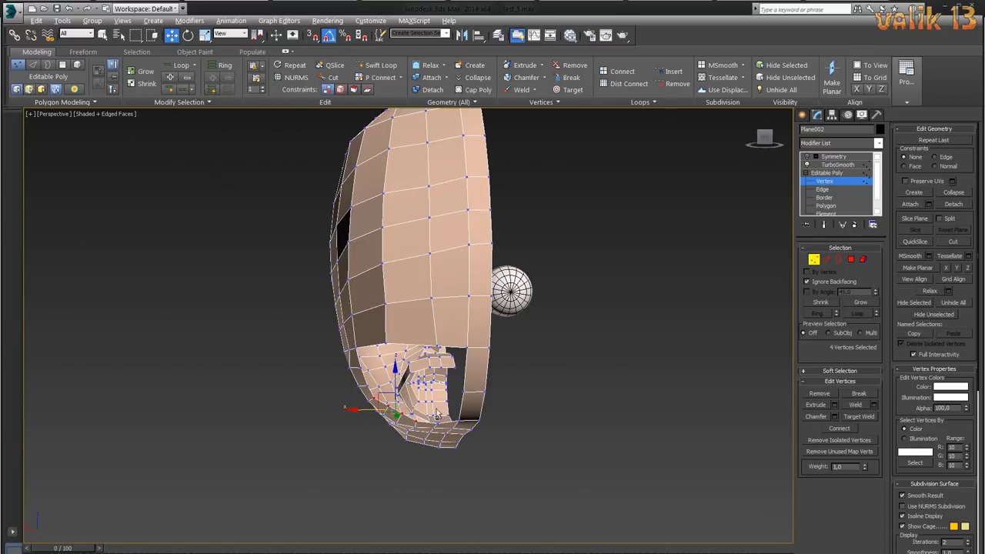
alt+click(377, 408)
mouse_move(377, 408)
alt+middle_down()
mouse_move(549, 464)
mouse_move(605, 402)
mouse_move(582, 483)
mouse_move(543, 435)
mouse_move(611, 418)
mouse_move(530, 414)
alt+middle_up()
scroll(610, 418, up, 3)
scroll(542, 427, down, 3)
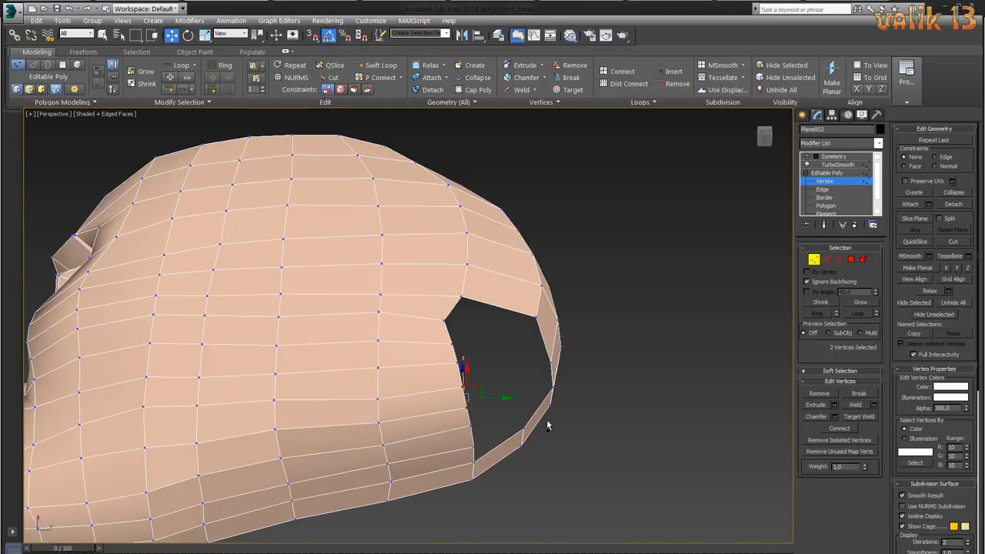
click(546, 420)
mouse_move(611, 436)
alt+middle_down()
mouse_move(394, 481)
mouse_move(624, 402)
mouse_move(599, 401)
mouse_move(600, 357)
alt+middle_up()
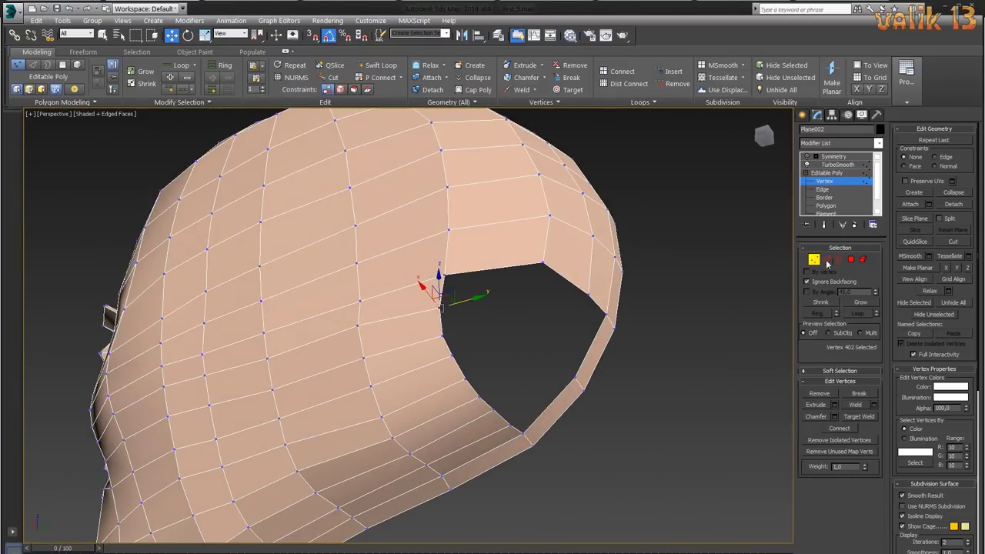
- Switch the head to Polygon level with nothing selected and orbit to a rear three-quarter view
key(4)
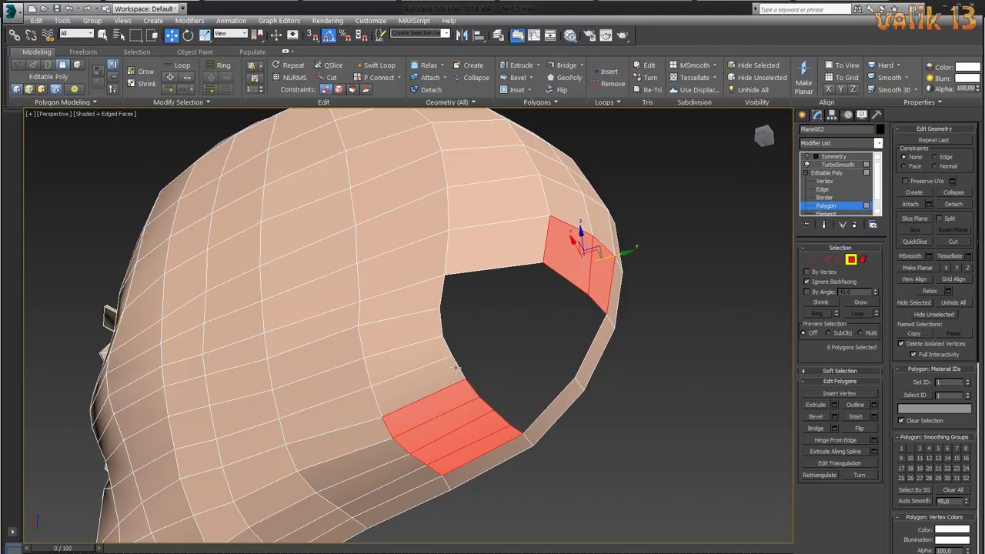
click(546, 327)
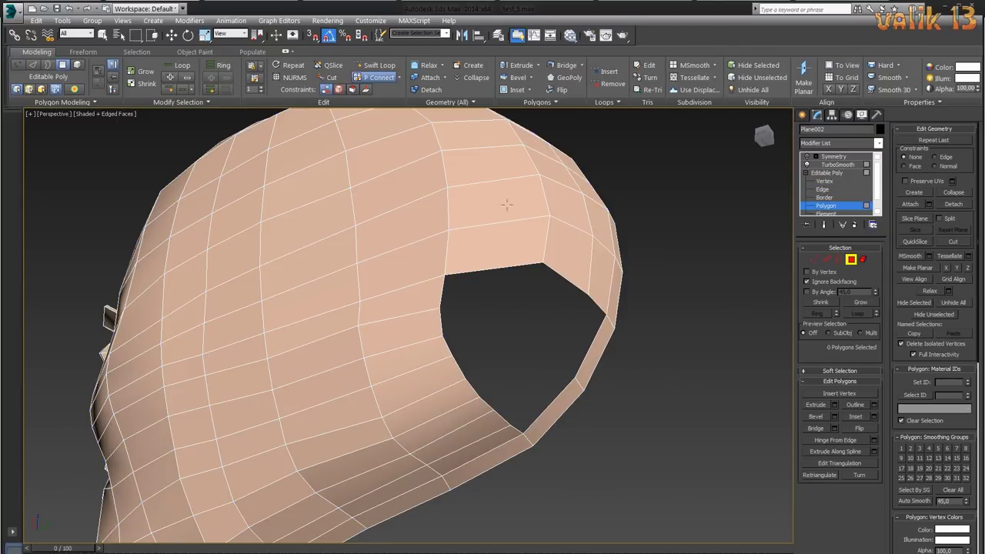
mouse_move(698, 365)
alt+middle_down()
mouse_move(710, 405)
mouse_move(666, 385)
mouse_move(653, 347)
alt+middle_up()
scroll(642, 354, down, 5)
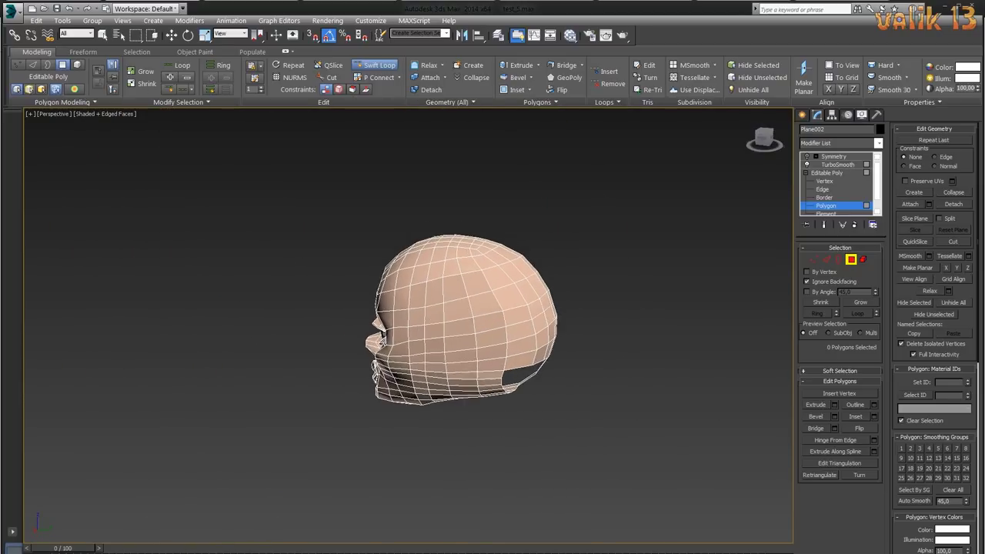
scroll(622, 378, up, 4)
mouse_move(622, 377)
alt+middle_down()
mouse_move(578, 299)
mouse_move(554, 402)
mouse_move(611, 358)
mouse_move(365, 187)
mouse_move(587, 367)
mouse_move(518, 374)
mouse_move(516, 310)
mouse_move(554, 392)
mouse_move(511, 355)
mouse_move(668, 262)
alt+middle_up()
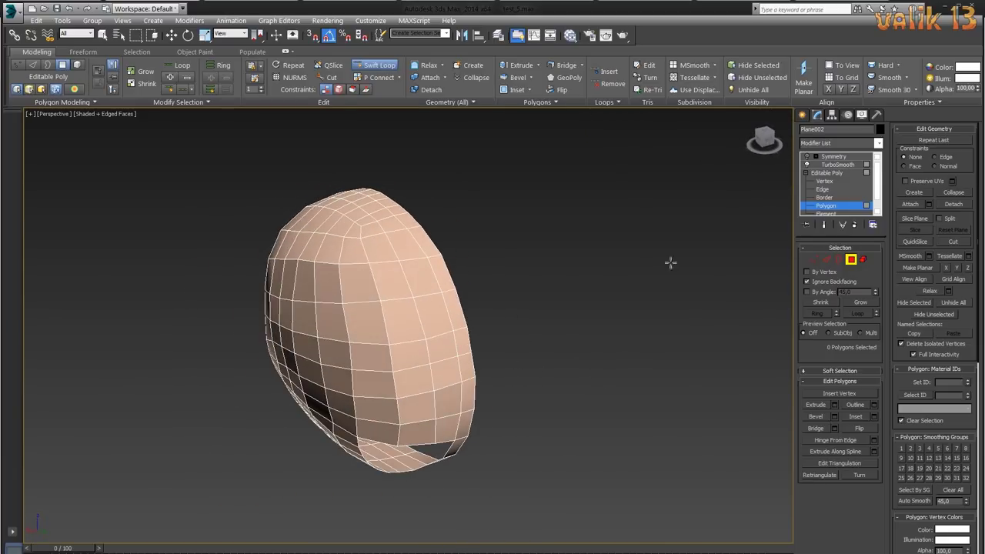
- Nudge the selected vertex column slightly right along X, then orbit to check the head
key(w)
key(1)
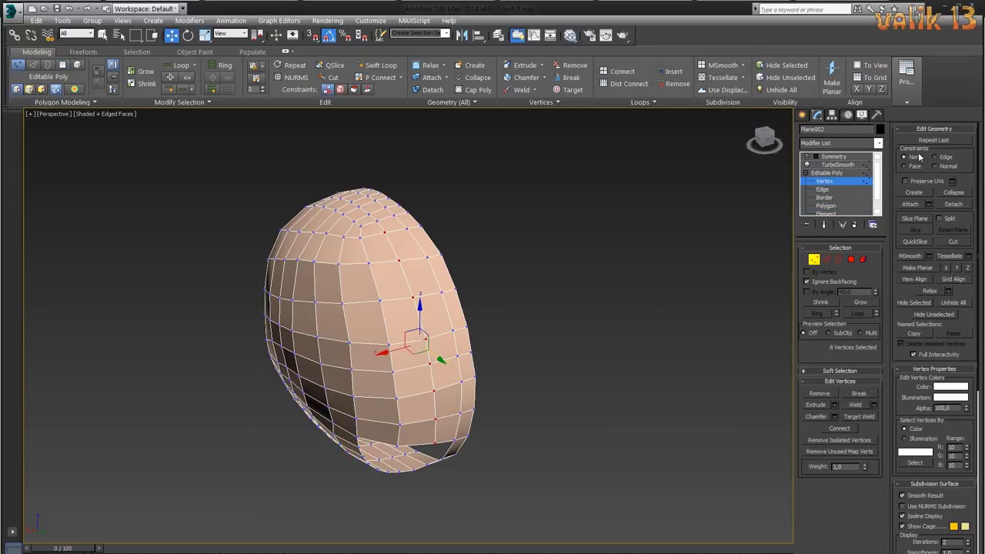
alt+middle_drag(518, 337, 507, 284)
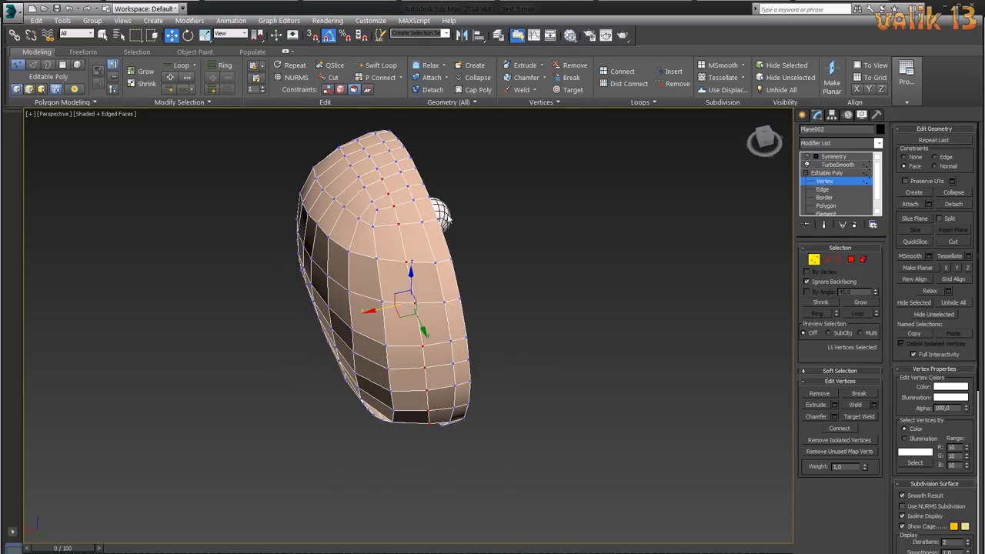
drag(386, 310, 390, 310)
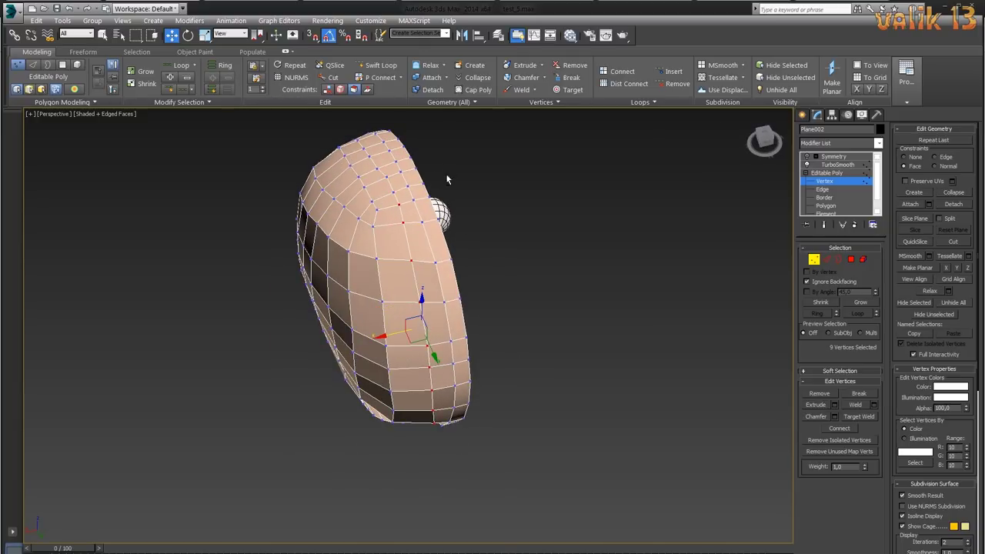
alt+middle_drag(398, 368, 537, 429)
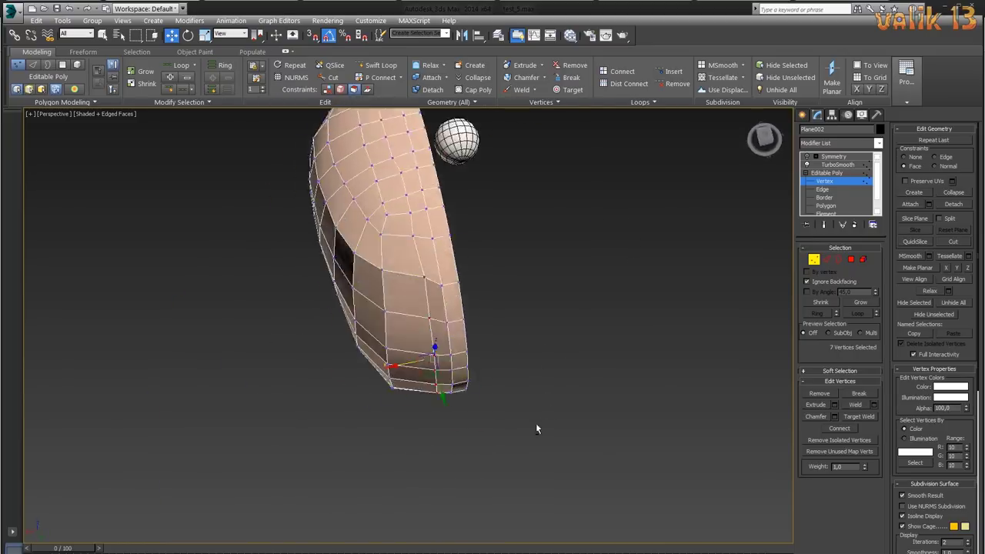
mouse_move(604, 454)
alt+middle_down()
mouse_move(441, 312)
mouse_move(425, 254)
mouse_move(547, 341)
mouse_move(504, 388)
alt+middle_up()
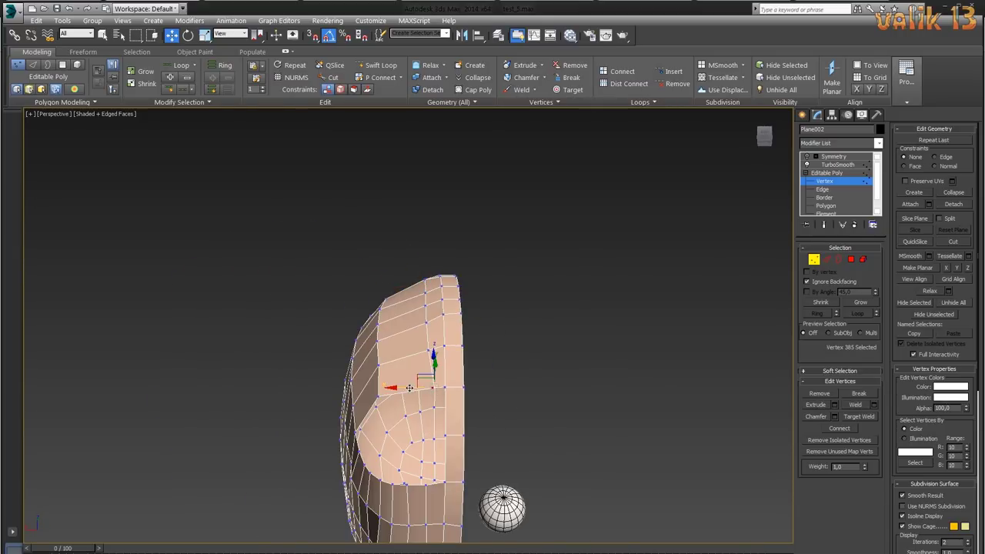
mouse_move(410, 388)
alt+middle_down()
mouse_move(580, 433)
mouse_move(430, 310)
alt+middle_up()
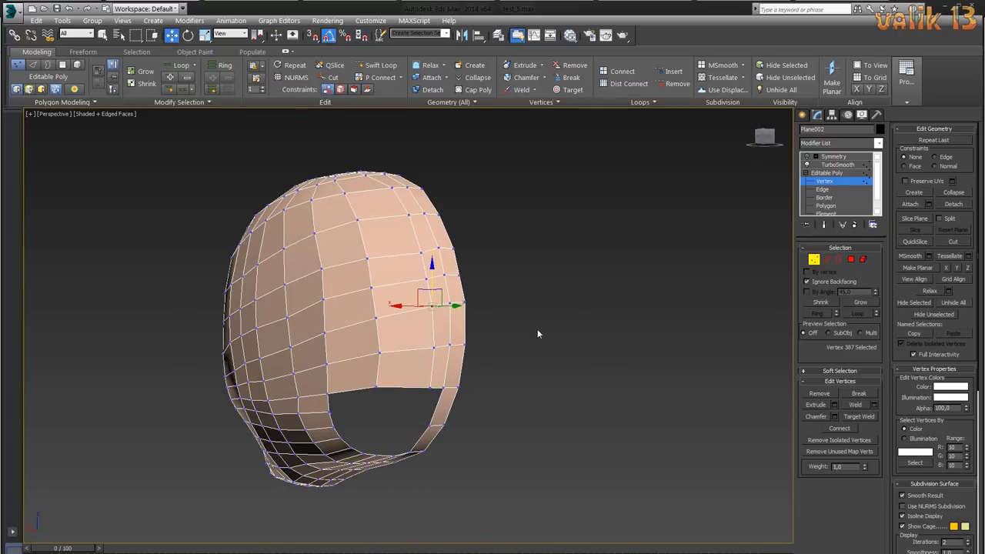
scroll(534, 341, up, 5)
scroll(593, 408, down, 5)
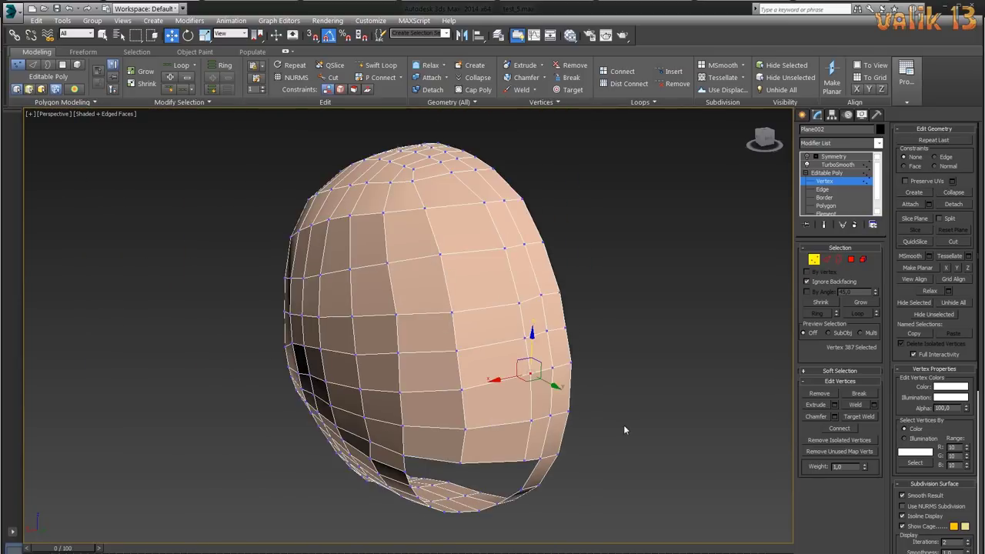
scroll(611, 377, down, 1)
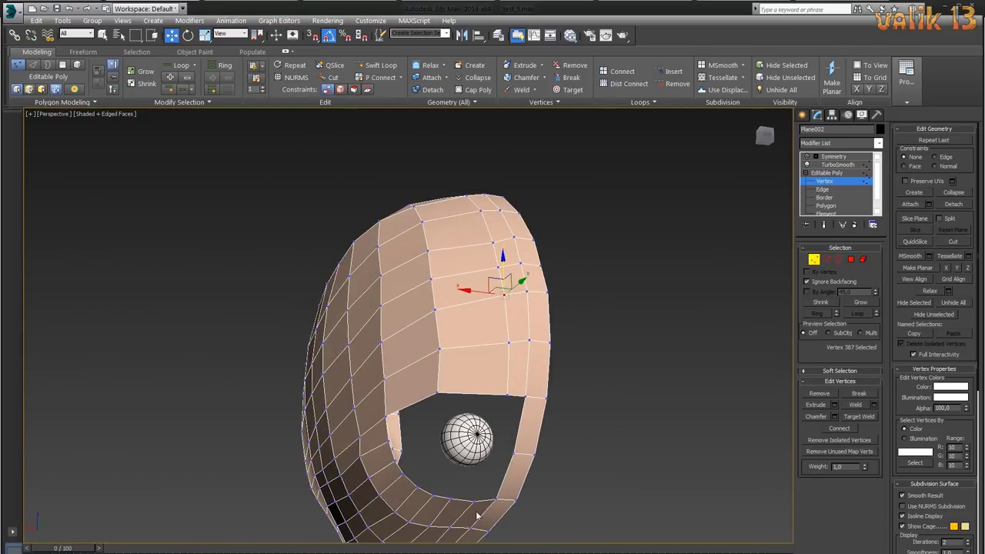
alt+middle_drag(421, 502, 645, 392)
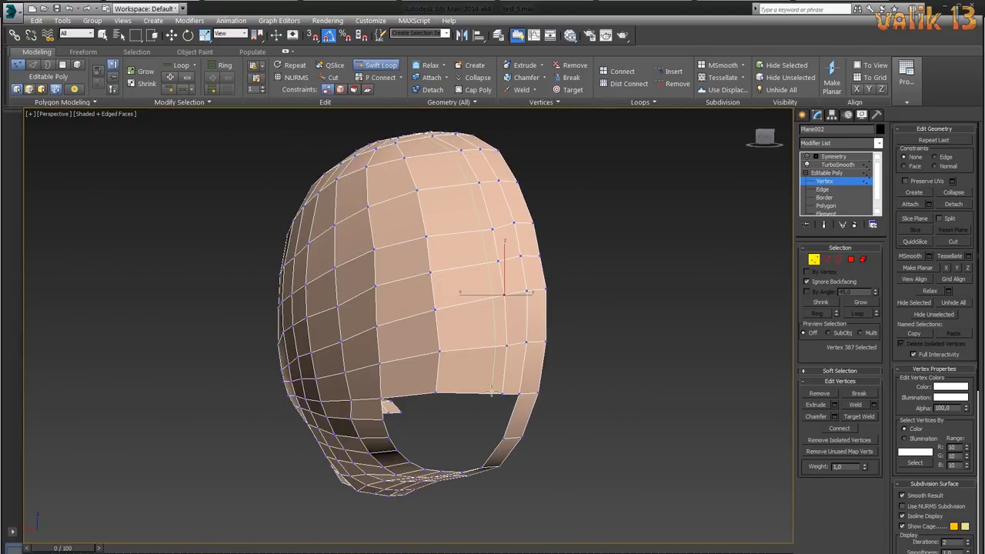
mouse_move(491, 391)
alt+middle_down()
mouse_move(621, 365)
mouse_move(486, 384)
mouse_move(659, 392)
mouse_move(664, 472)
mouse_move(659, 395)
mouse_move(661, 435)
mouse_move(620, 429)
mouse_move(551, 388)
alt+middle_up()
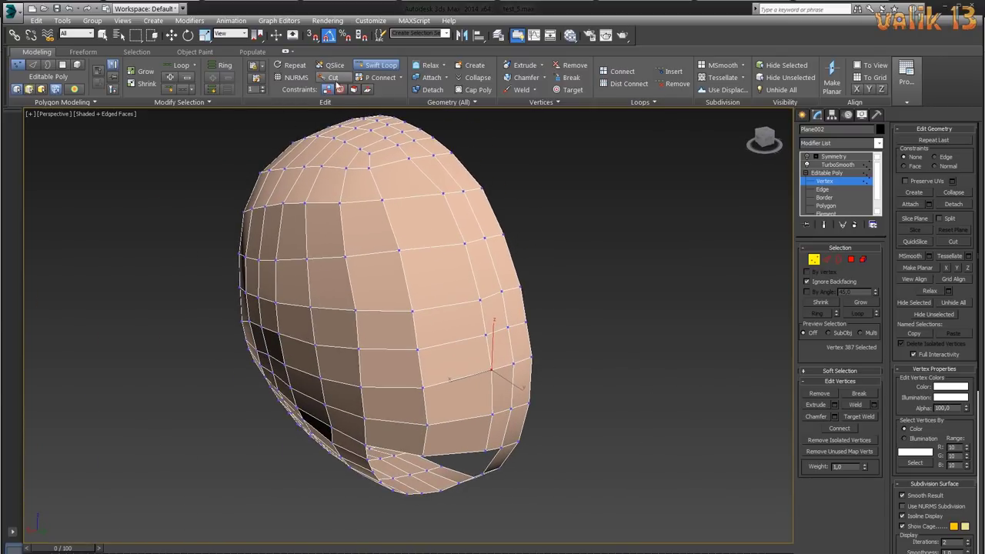
- Cut a new edge from an existing vertex down the side of the head
key(w)
click(332, 77)
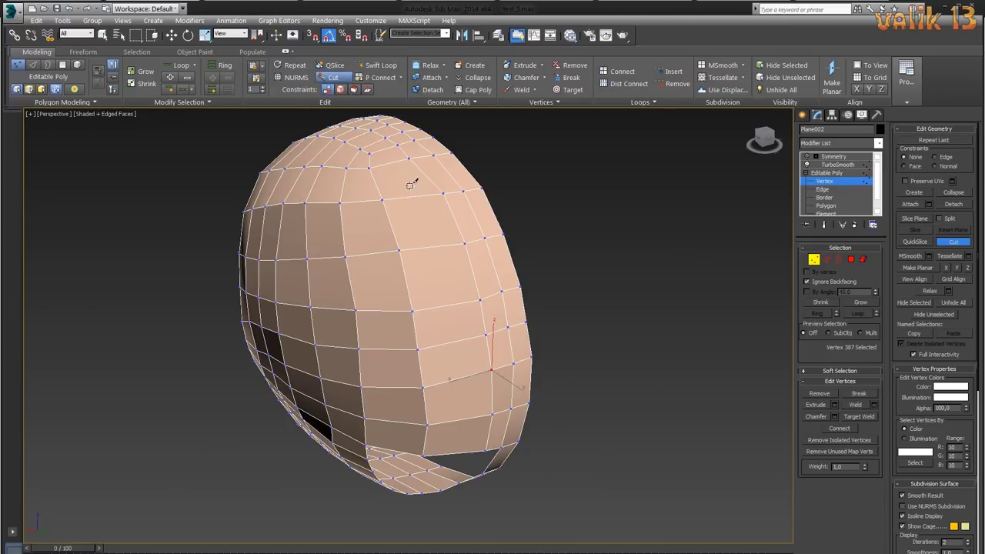
right_click(460, 281)
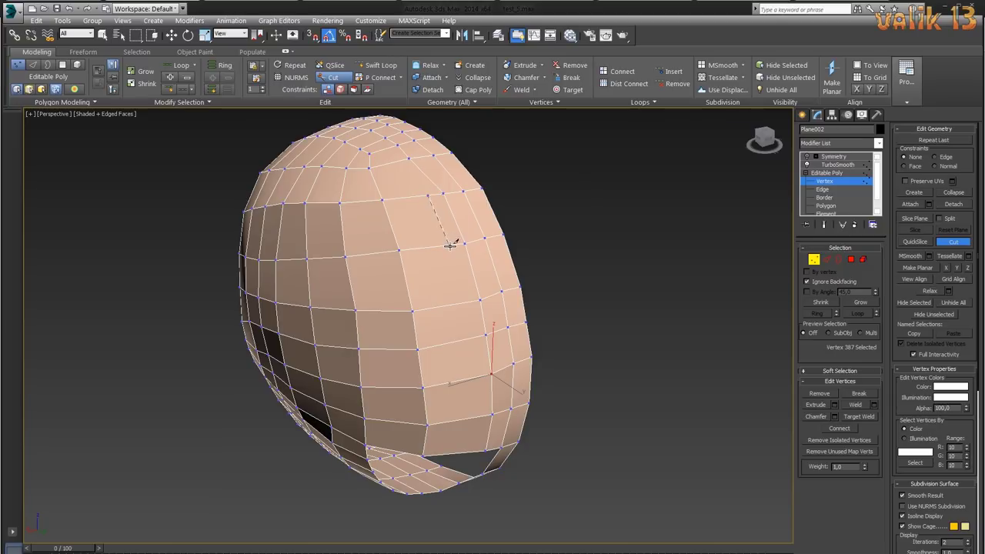
click(478, 416)
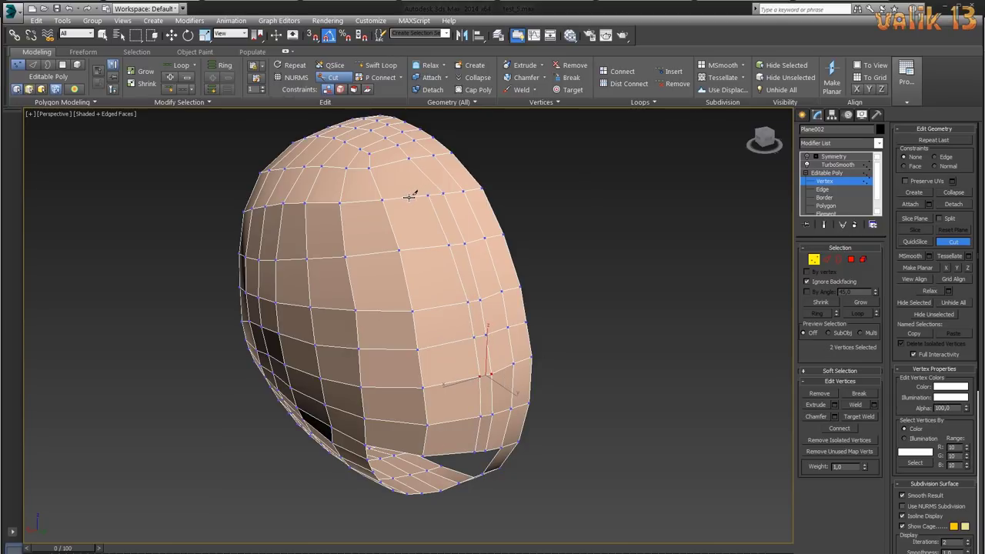
click(459, 382)
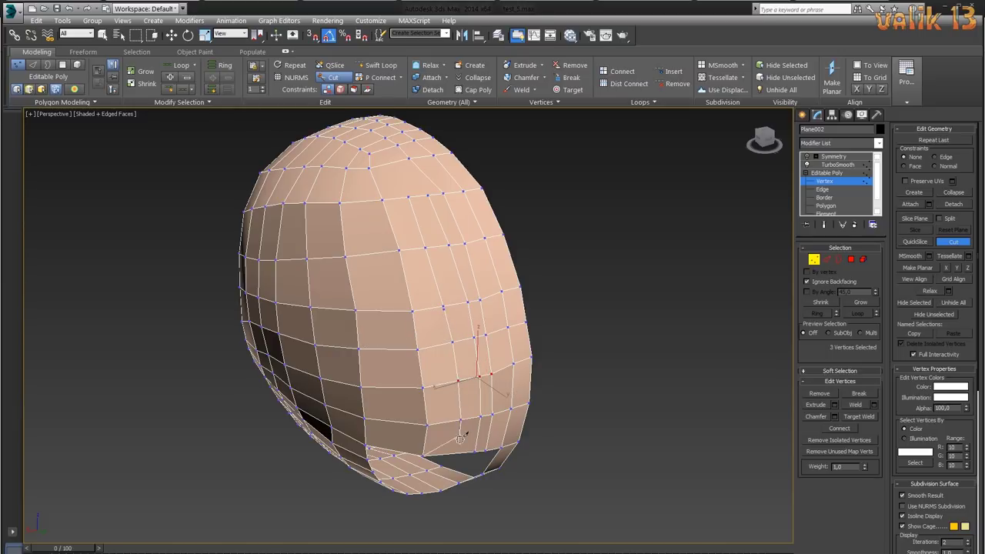
- Target Weld a vertex onto its neighbour, then clear the vertex selection
key(ctrl+w)
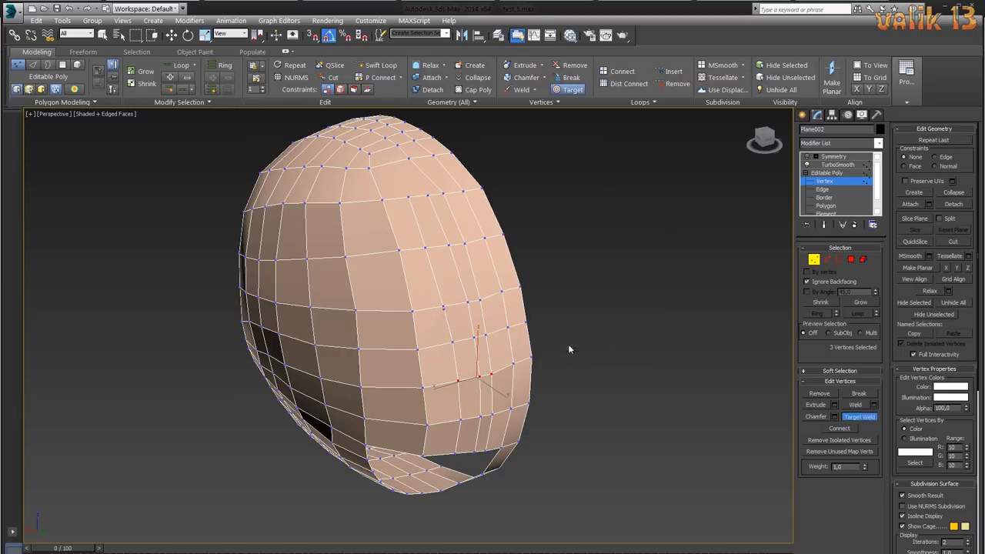
mouse_move(563, 348)
alt+middle_down()
mouse_move(585, 421)
mouse_move(594, 363)
mouse_move(613, 383)
mouse_move(629, 463)
mouse_move(674, 318)
alt+middle_up()
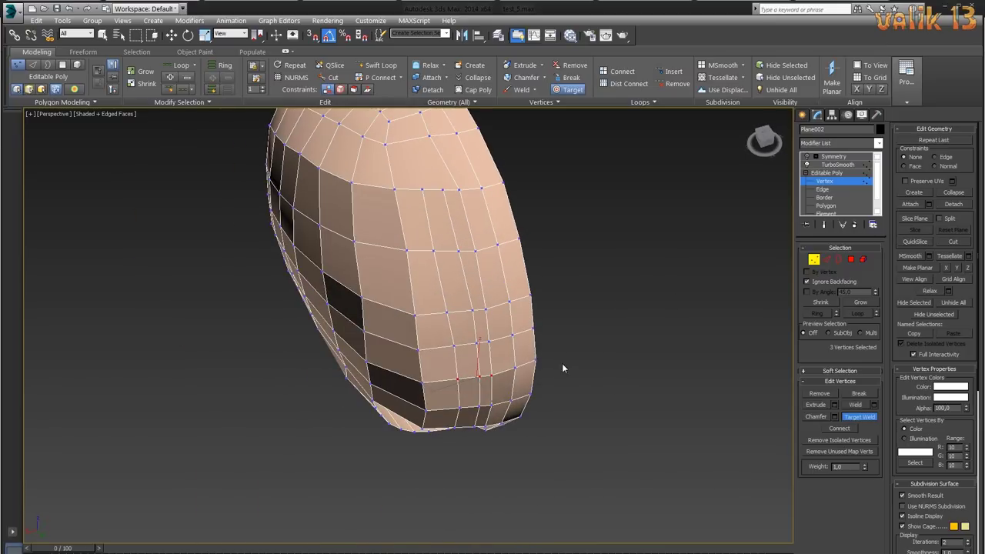
right_click(550, 340)
mouse_move(549, 340)
alt+middle_down()
mouse_move(603, 395)
mouse_move(631, 339)
mouse_move(593, 341)
mouse_move(593, 313)
mouse_move(608, 326)
mouse_move(596, 364)
mouse_move(601, 277)
alt+middle_up()
click(631, 339)
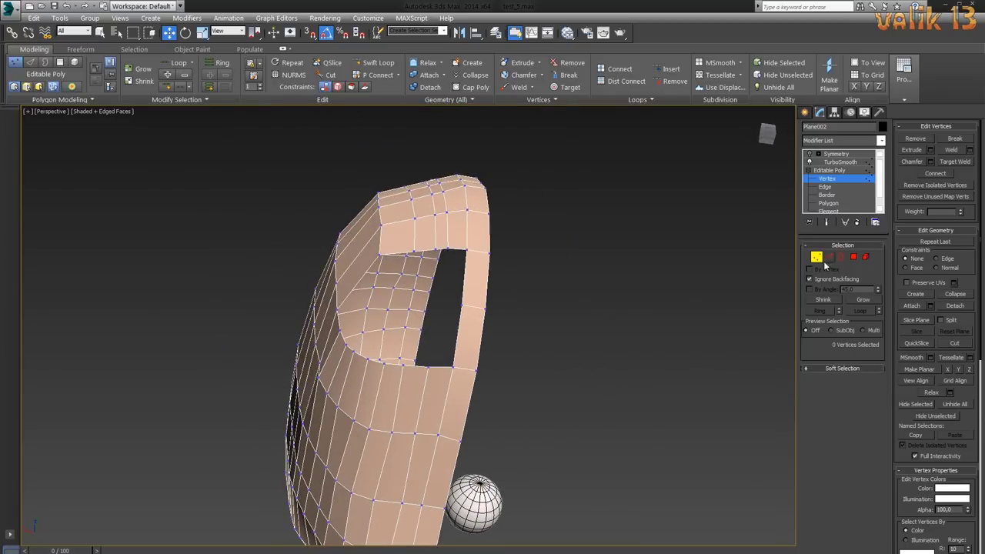
- At Edge level, select an edge loop on the side of the head
click(829, 257)
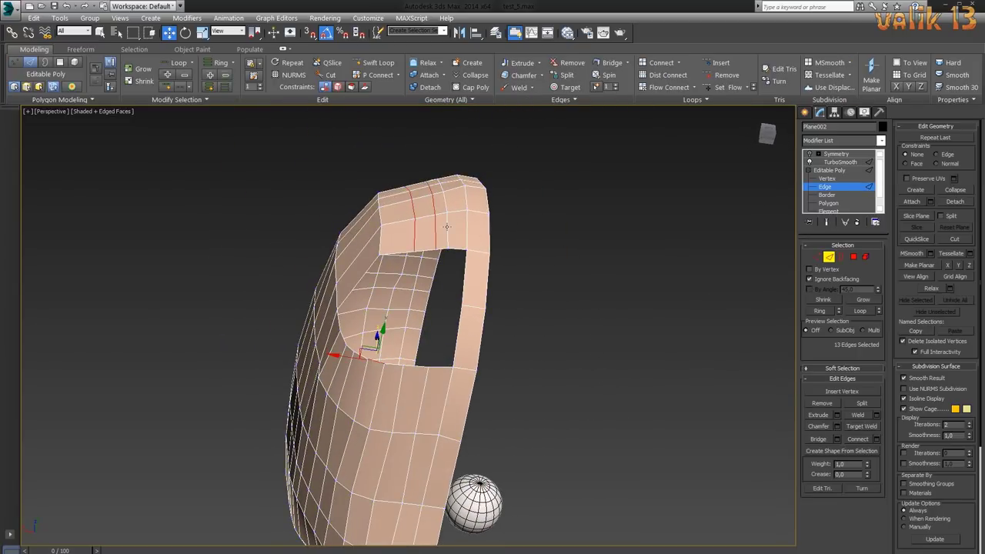
mouse_move(585, 338)
alt+middle_down()
mouse_move(595, 320)
mouse_move(622, 387)
alt+middle_up()
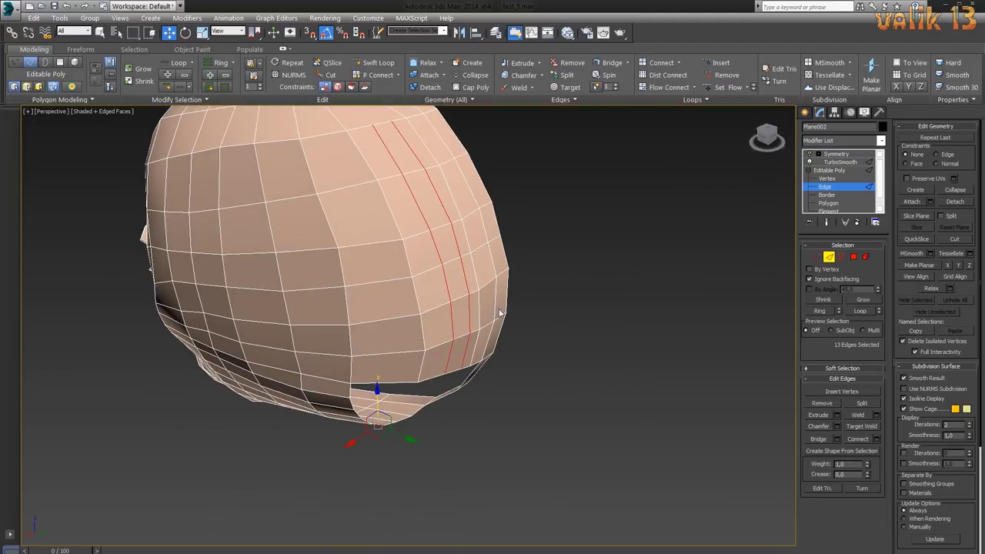
mouse_move(596, 482)
alt+middle_down()
mouse_move(582, 462)
mouse_move(592, 356)
mouse_move(430, 252)
alt+middle_up()
alt+middle_drag(595, 314, 600, 335)
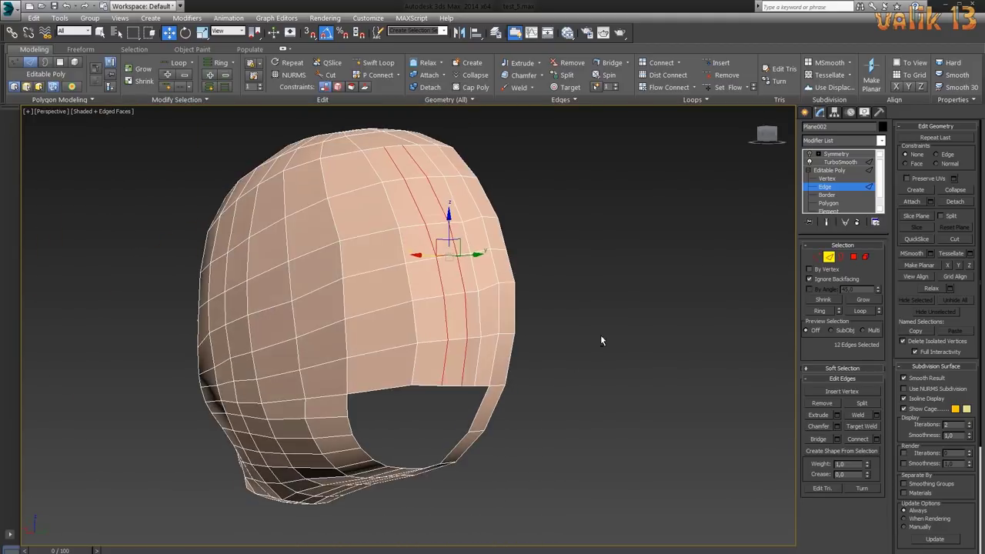
double_click(477, 351)
scroll(563, 353, up, 3)
scroll(563, 353, down, 5)
- Undo the extra loop selection, inspect the back and left side, and return to Vertex level
key(ctrl+z)
mouse_move(625, 381)
alt+middle_down()
mouse_move(285, 193)
mouse_move(505, 370)
mouse_move(473, 360)
mouse_move(573, 411)
alt+middle_up()
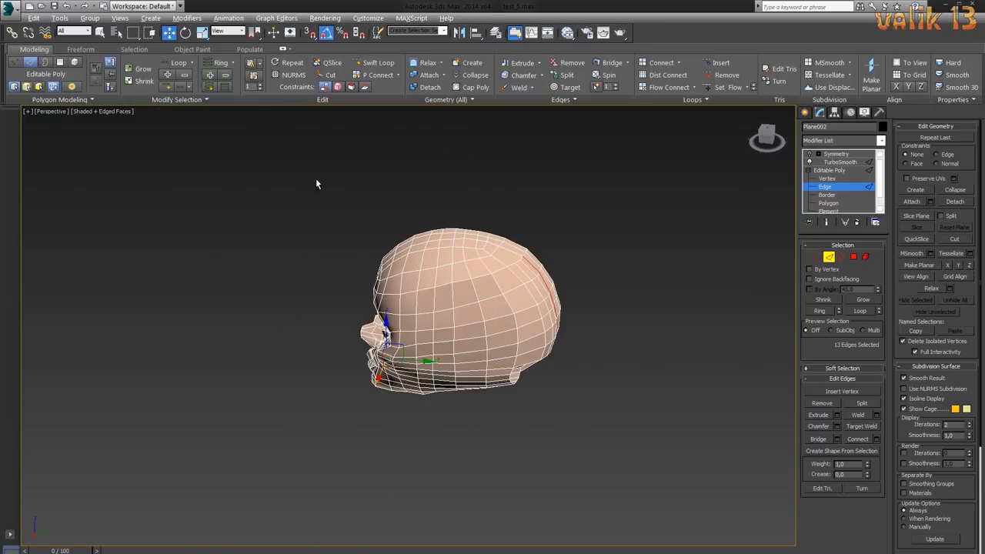
key(ctrl+z)
mouse_move(316, 178)
alt+middle_down()
mouse_move(654, 447)
mouse_move(607, 389)
mouse_move(616, 357)
mouse_move(580, 367)
mouse_move(549, 315)
mouse_move(483, 277)
mouse_move(500, 375)
mouse_move(692, 442)
mouse_move(473, 266)
mouse_move(627, 321)
mouse_move(635, 308)
alt+middle_up()
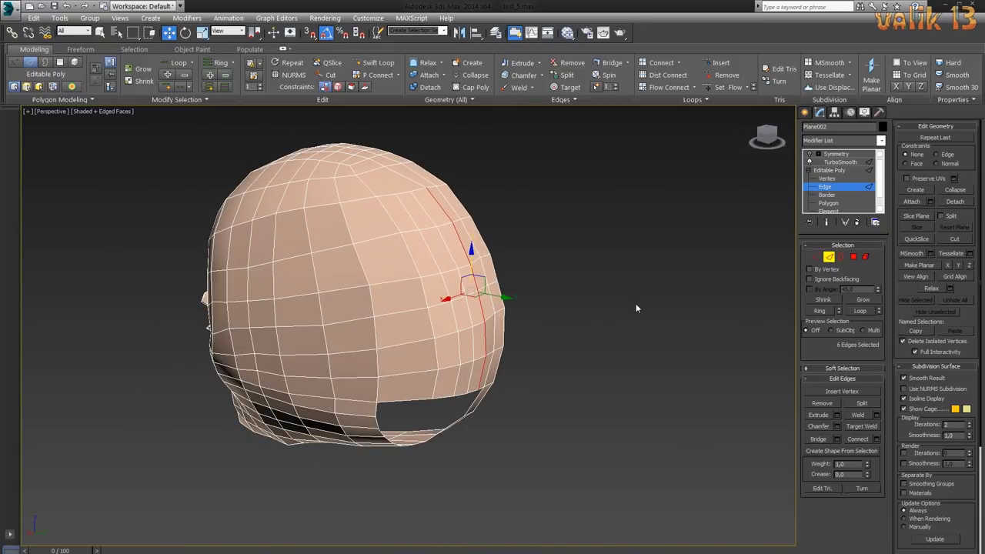
mouse_move(577, 390)
alt+middle_down()
mouse_move(641, 395)
mouse_move(591, 392)
mouse_move(483, 415)
mouse_move(539, 370)
mouse_move(489, 339)
mouse_move(479, 436)
mouse_move(628, 416)
mouse_move(616, 428)
mouse_move(635, 362)
mouse_move(731, 500)
alt+middle_up()
key(1)
scroll(482, 415, up, 3)
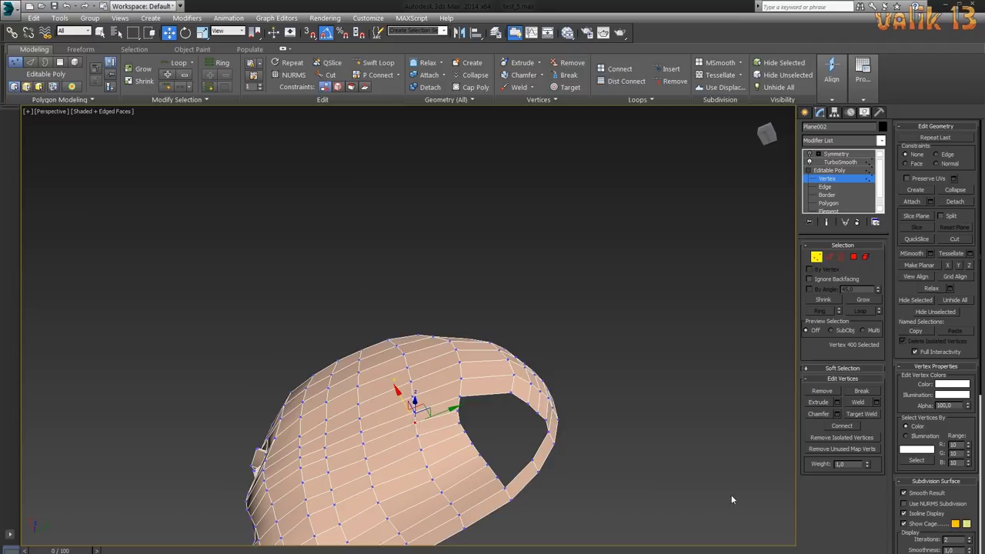
- Bridge the two rim edges across the gap in the neck opening
click(830, 258)
ctrl+click(518, 475)
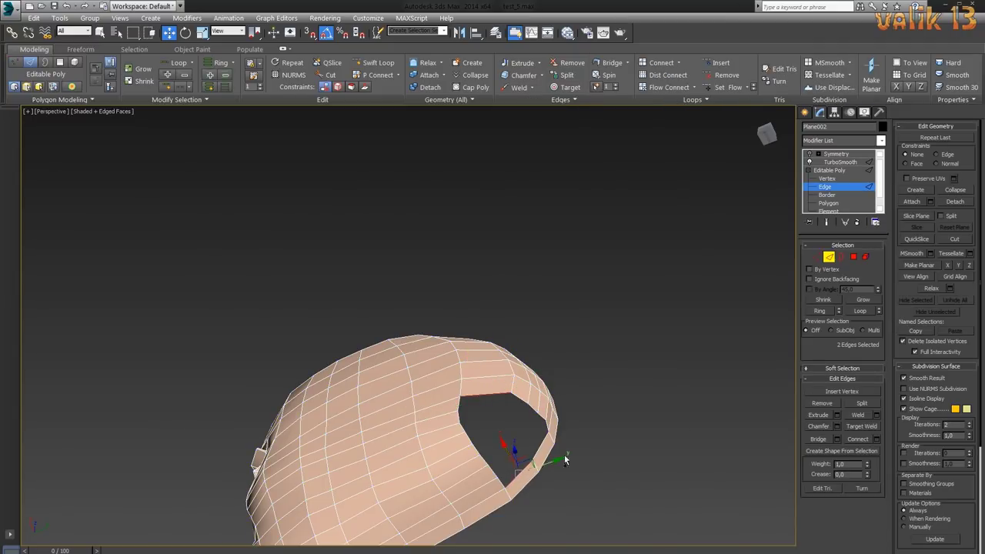
click(836, 440)
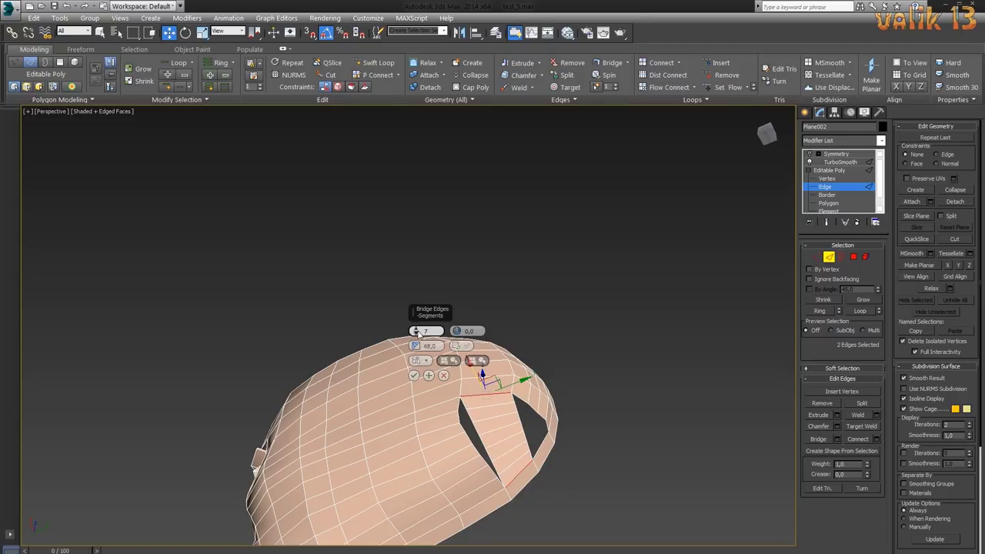
click(413, 375)
- Inspect the back of the head, selecting an edge and two polygons there
alt+middle_drag(594, 455, 559, 513)
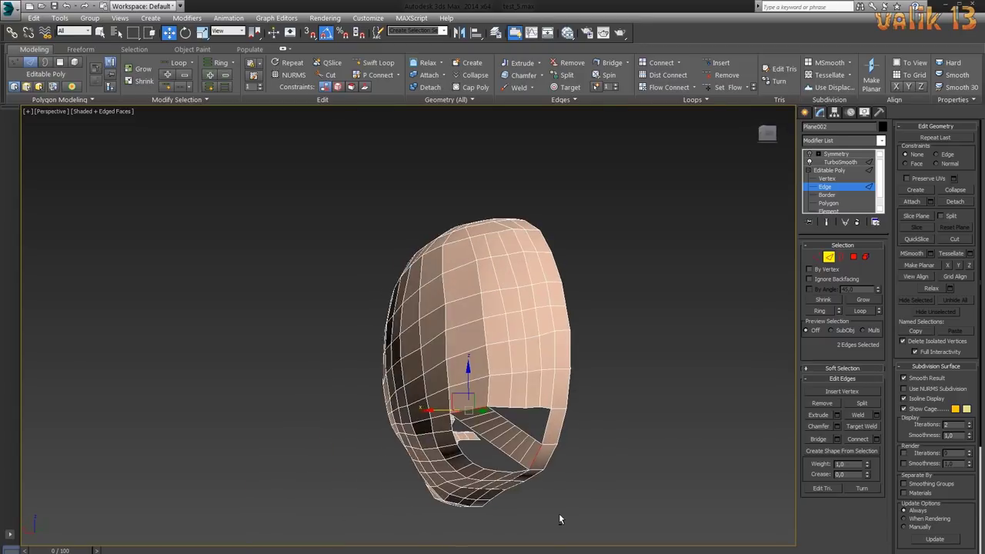
click(496, 398)
alt+middle_drag(625, 437, 674, 431)
key(4)
click(509, 456)
mouse_move(516, 461)
alt+middle_down()
mouse_move(640, 482)
mouse_move(721, 424)
mouse_move(682, 425)
mouse_move(721, 385)
alt+middle_up()
key(2)
click(521, 444)
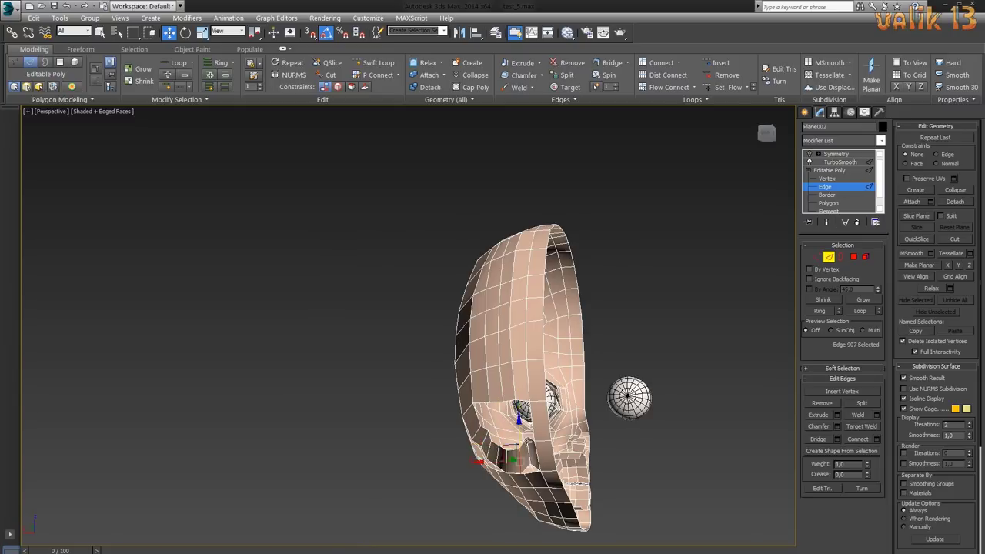
- Orbit around the skull, pick an edge at the eye hole, and switch to Vertex level
mouse_move(520, 444)
alt+middle_down()
mouse_move(725, 468)
mouse_move(669, 461)
alt+middle_up()
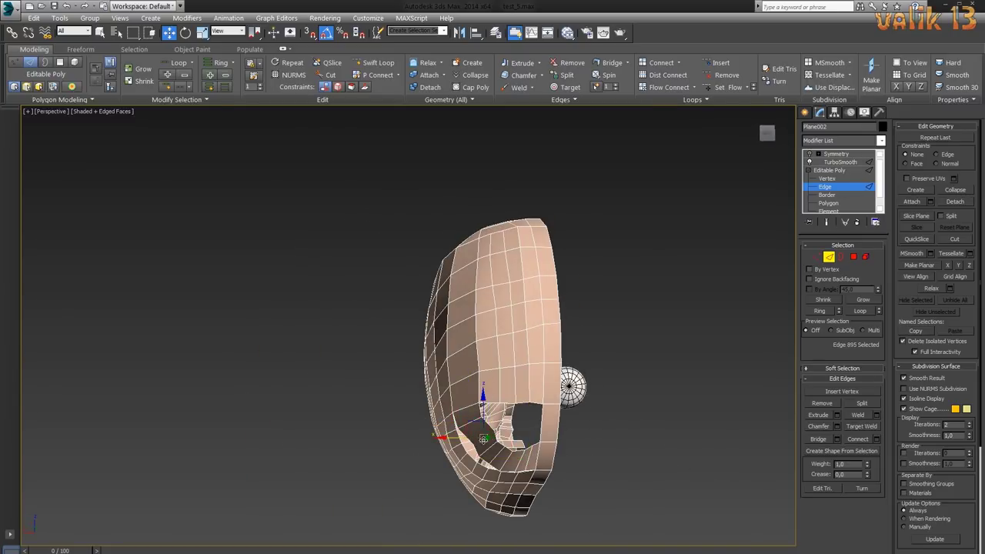
alt+middle_drag(458, 448, 615, 441)
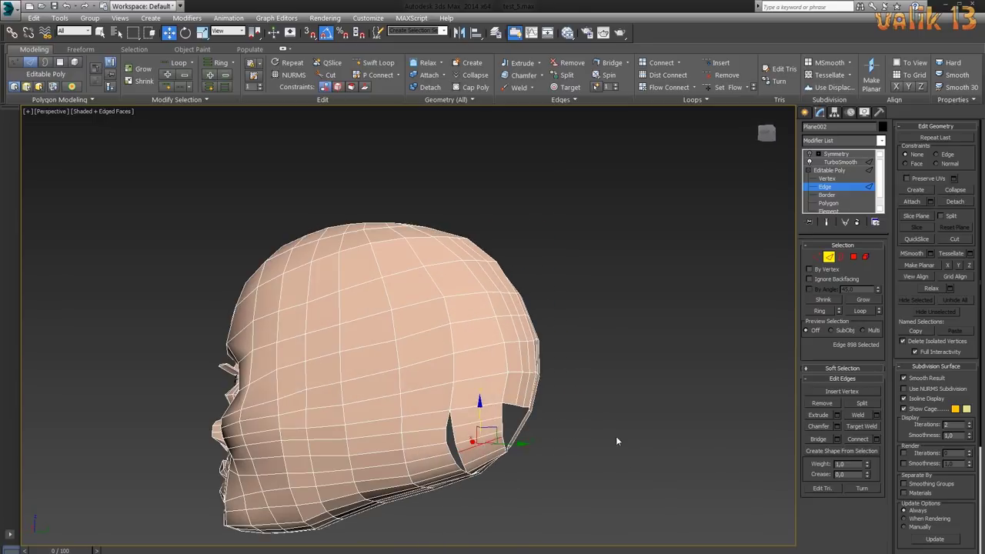
mouse_move(479, 413)
alt+middle_down()
mouse_move(619, 415)
mouse_move(484, 465)
alt+middle_up()
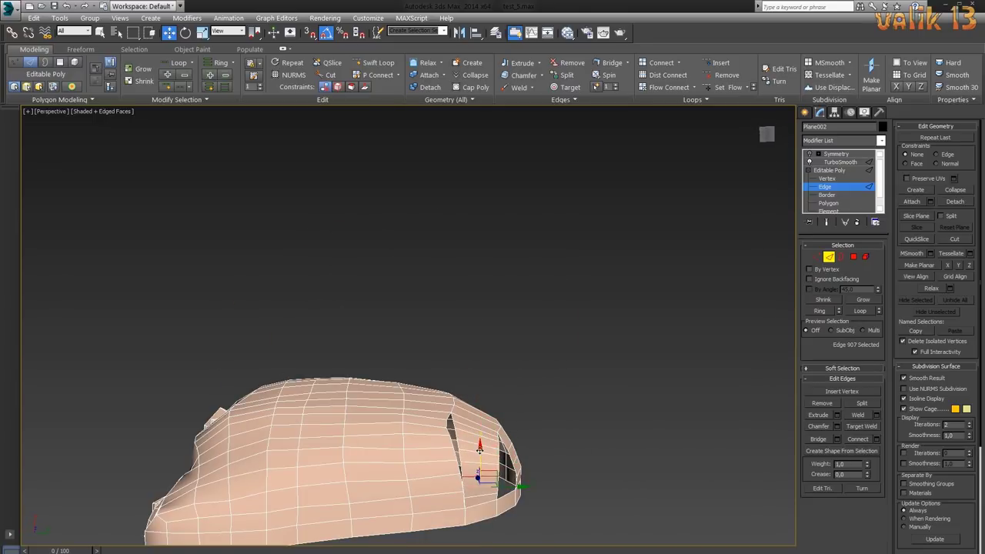
mouse_move(483, 473)
alt+middle_down()
mouse_move(523, 484)
mouse_move(450, 494)
alt+middle_up()
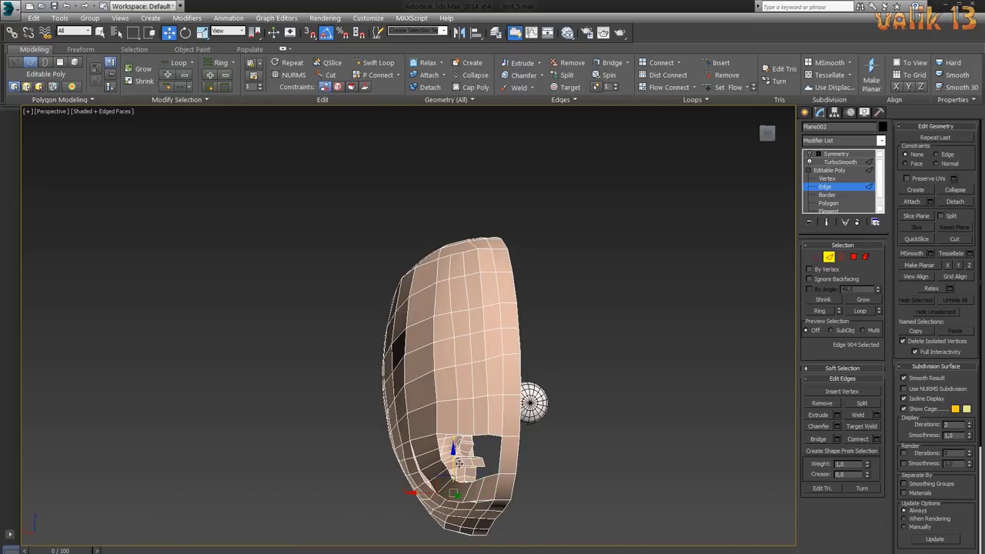
click(449, 463)
key(1)
mouse_move(449, 463)
alt+middle_down()
mouse_move(593, 462)
mouse_move(645, 448)
mouse_move(684, 315)
alt+middle_up()
- Target Weld two stray vertices on the eye hole rim onto their neighbours
right_click(684, 314)
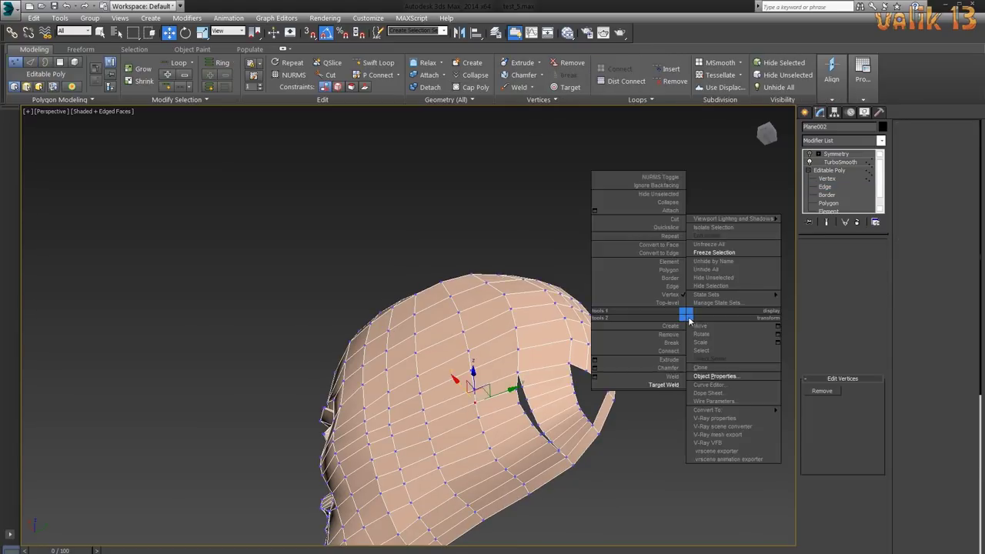
click(663, 384)
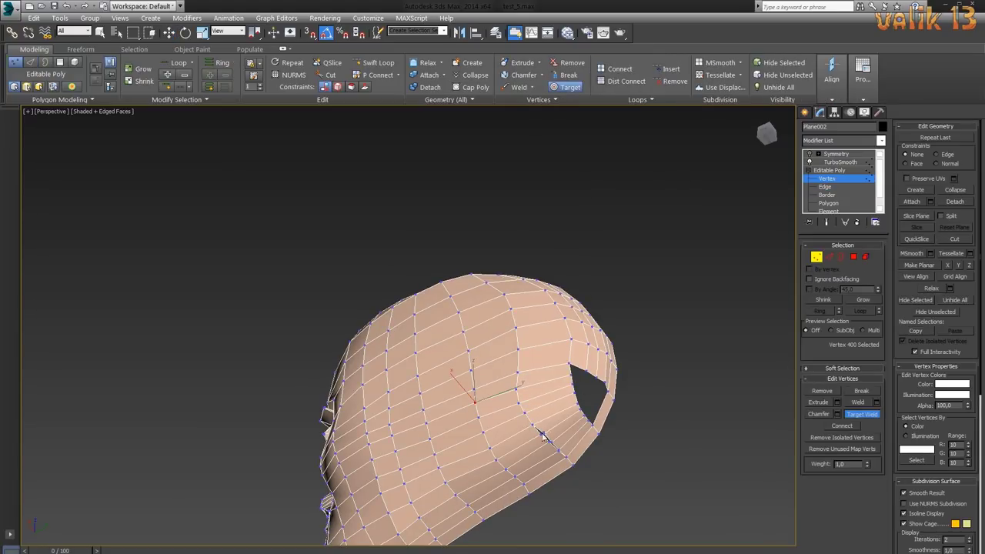
click(559, 456)
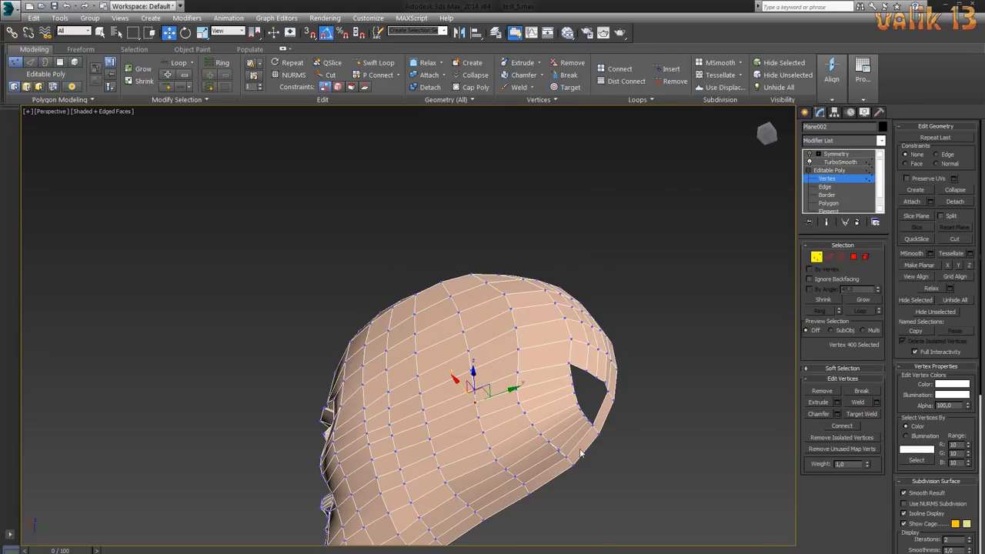
click(571, 446)
right_click(636, 457)
- Check vertices beside the hole, clear the selection, and re-enable Target Weld
alt+middle_drag(636, 457, 585, 439)
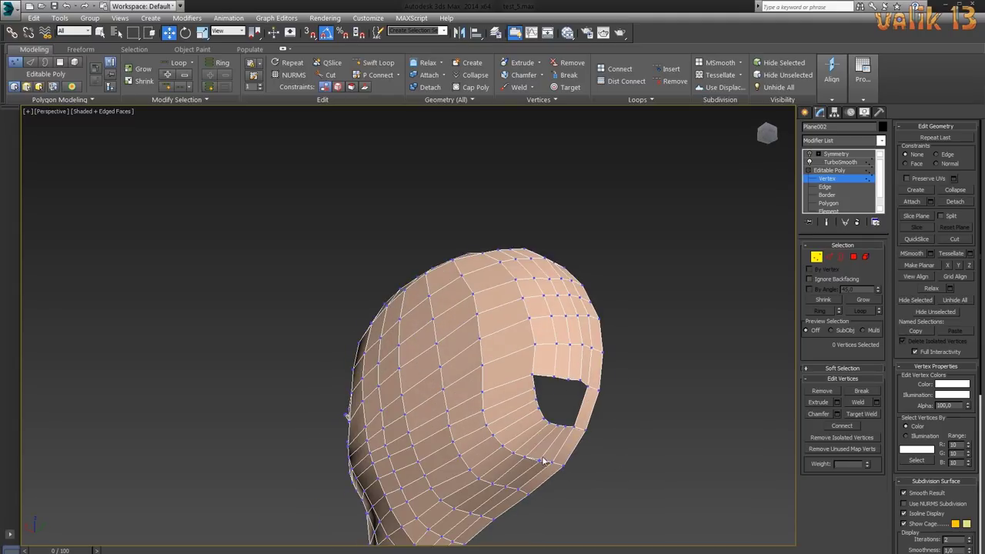
click(535, 422)
click(550, 422)
click(641, 431)
key(ctrl+shift+w)
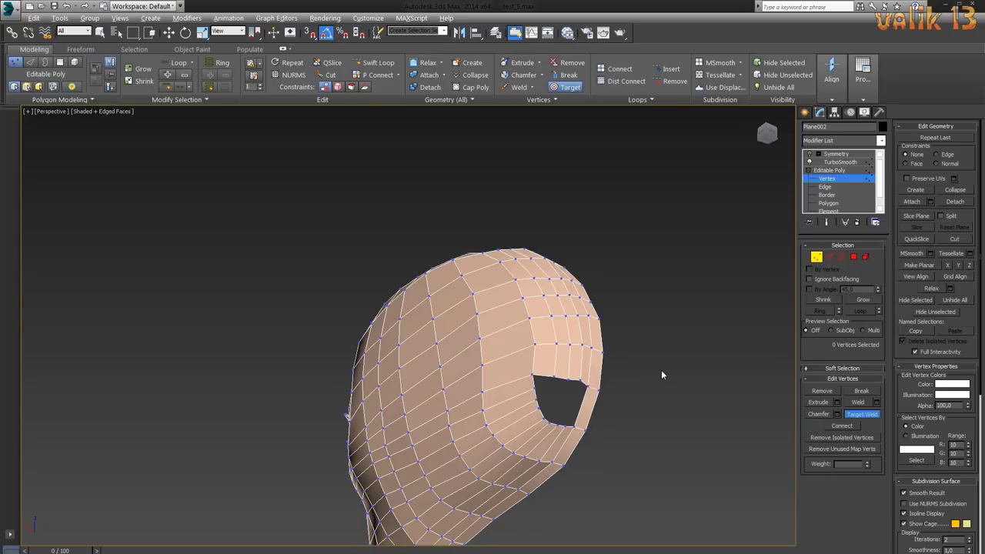
alt+middle_drag(660, 369, 657, 358)
- Cap the old eye opening's border and return to object level
key(3)
click(562, 377)
key(alt+p)
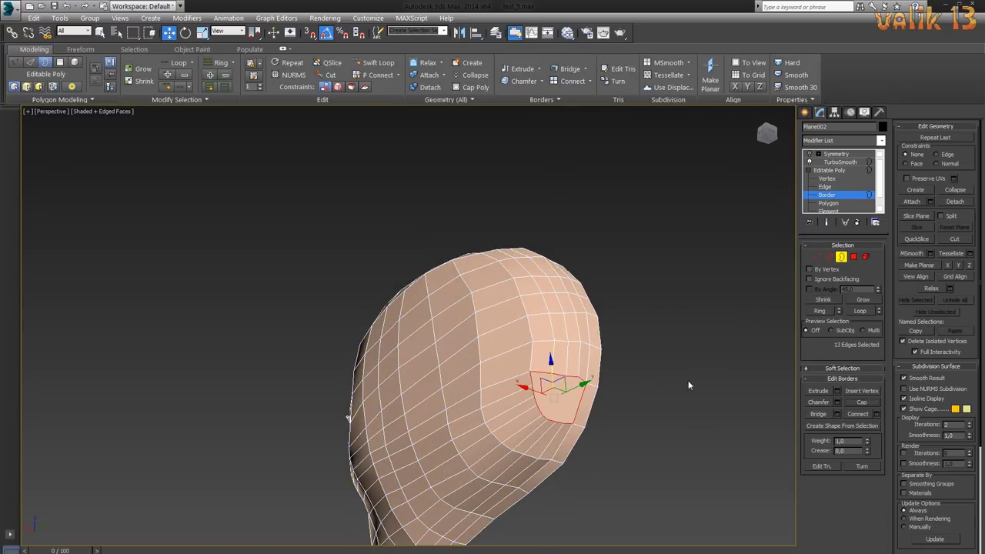
key(3)
mouse_move(642, 381)
alt+middle_down()
mouse_move(638, 414)
mouse_move(629, 378)
alt+middle_up()
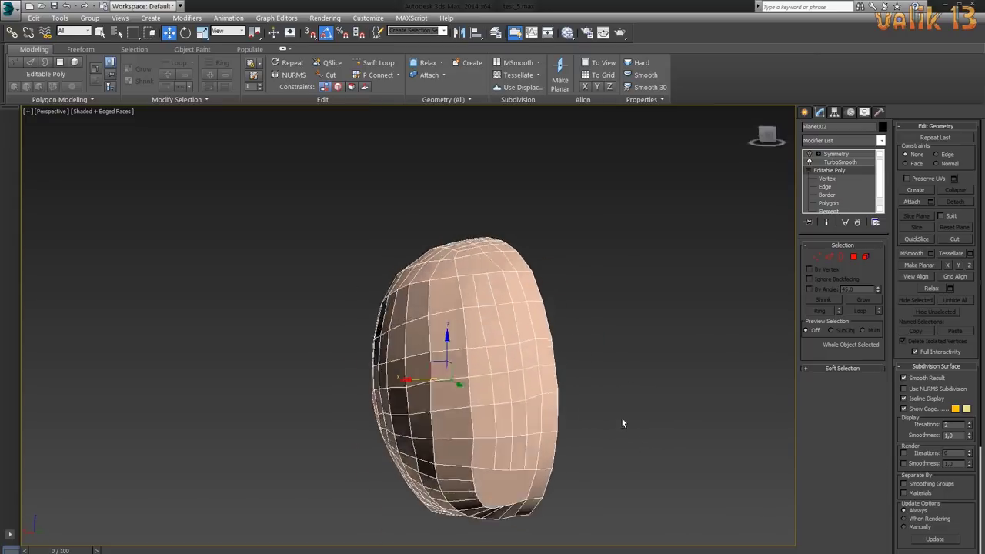
- Cut new edges into the face around the eye area
key(alt+c)
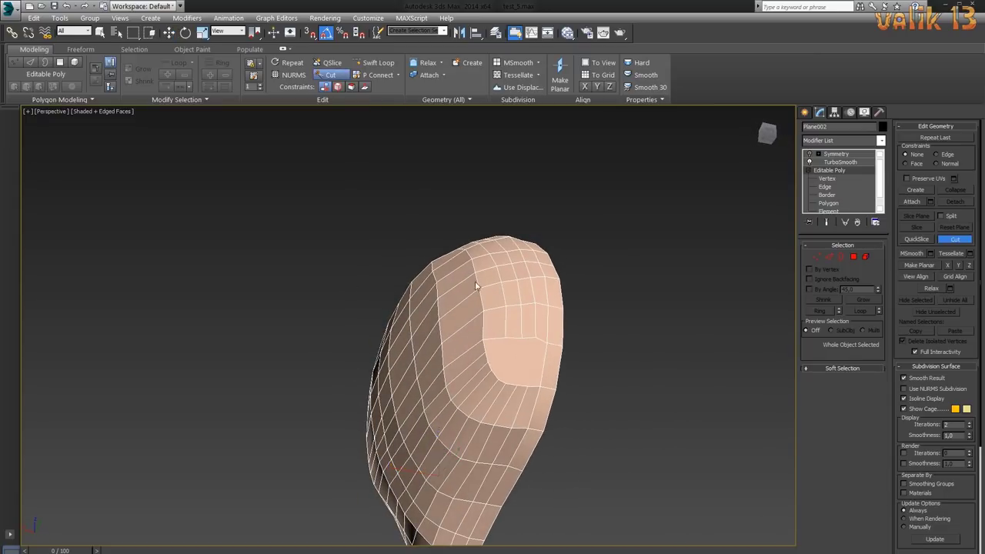
key(1)
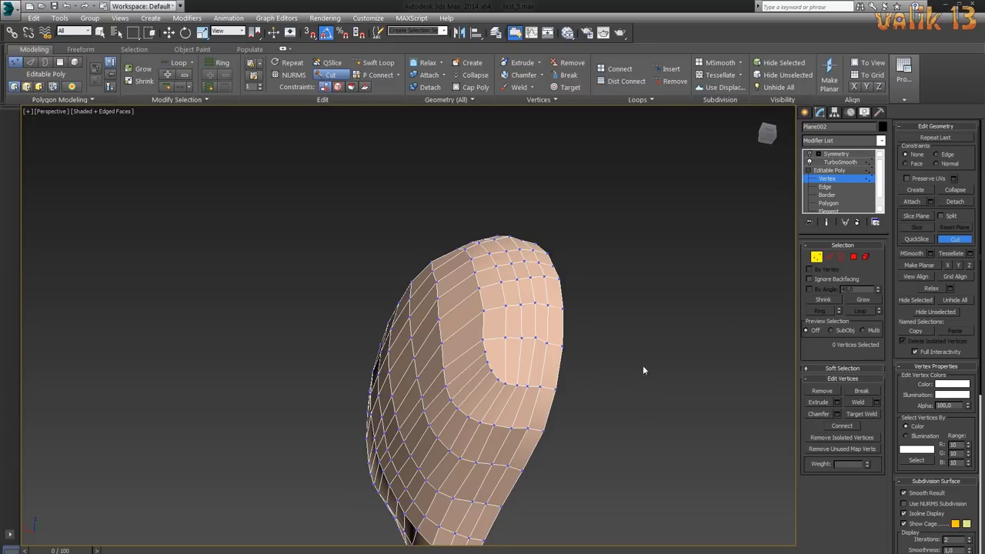
right_click(593, 355)
mouse_move(587, 396)
alt+middle_down()
mouse_move(609, 420)
mouse_move(599, 419)
mouse_move(708, 453)
mouse_move(631, 422)
mouse_move(591, 433)
mouse_move(642, 435)
alt+middle_up()
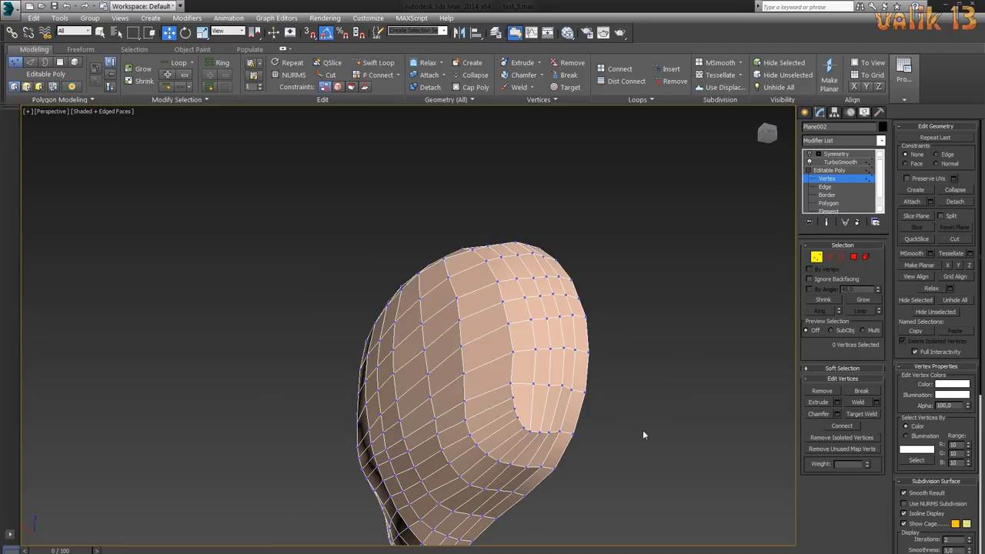
click(330, 75)
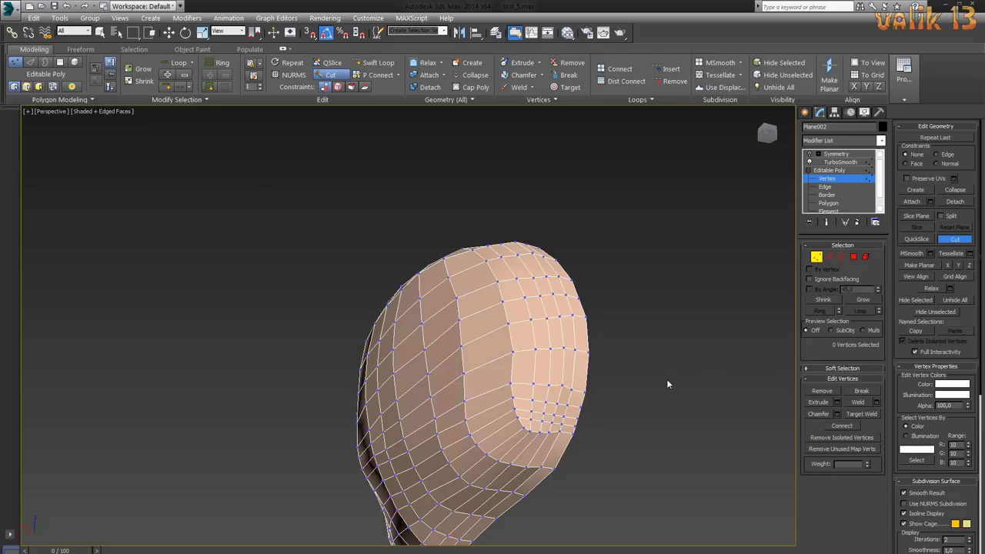
alt+middle_drag(667, 379, 585, 431)
- Delete the polygon inside the new cuts to open a new eye hole
key(4)
click(500, 301)
key(Delete)
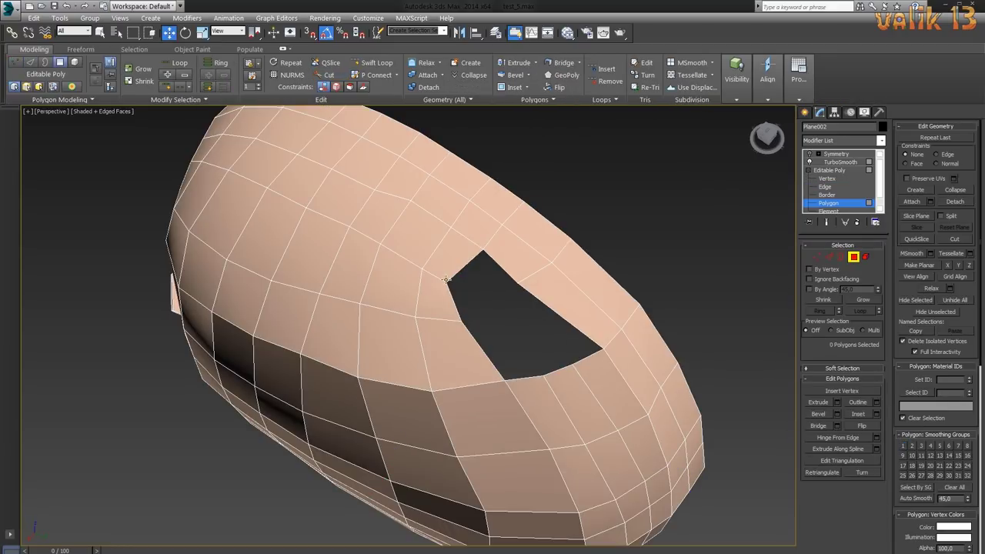
- Bridge two edges across part of the new eye hole
key(2)
ctrl+click(586, 356)
key(shift+b)
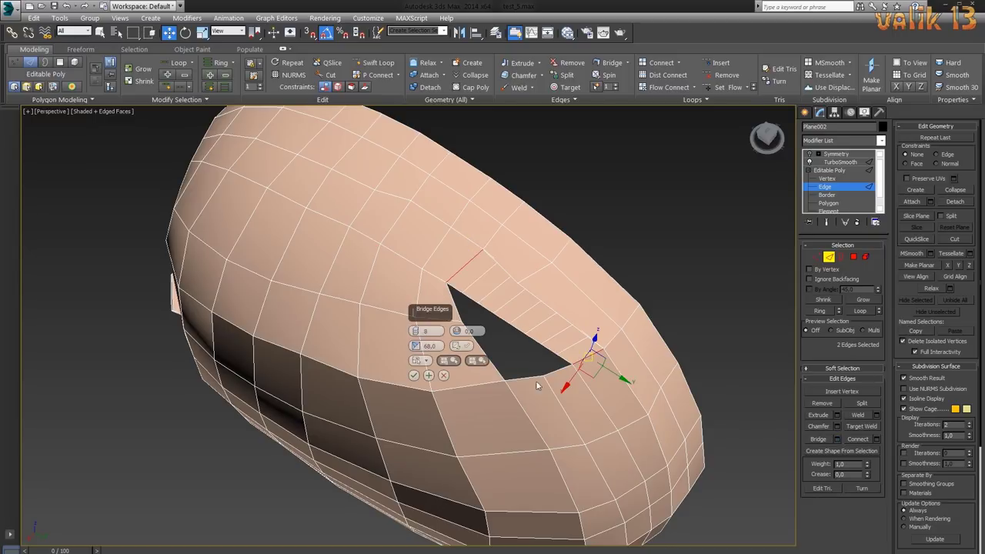
click(413, 375)
key(1)
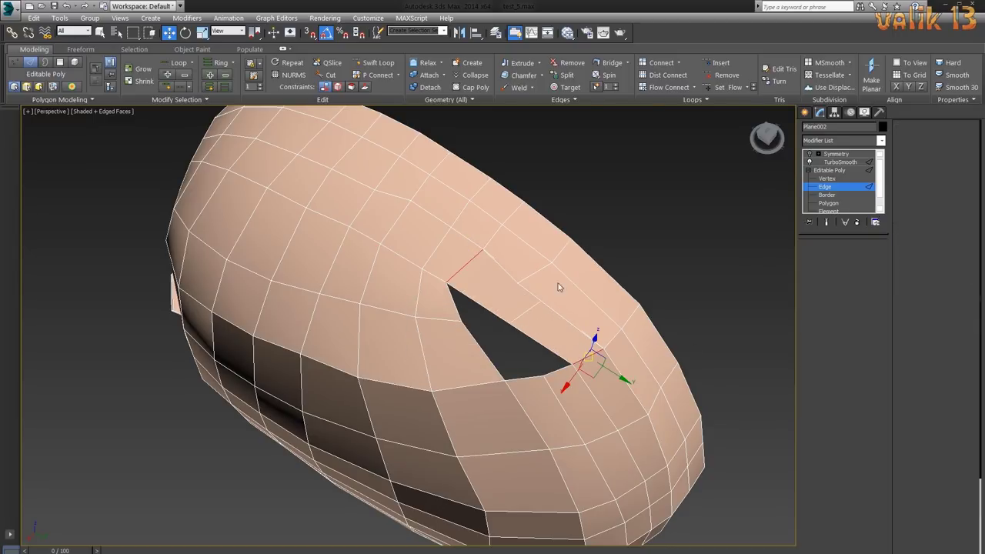
right_click(696, 273)
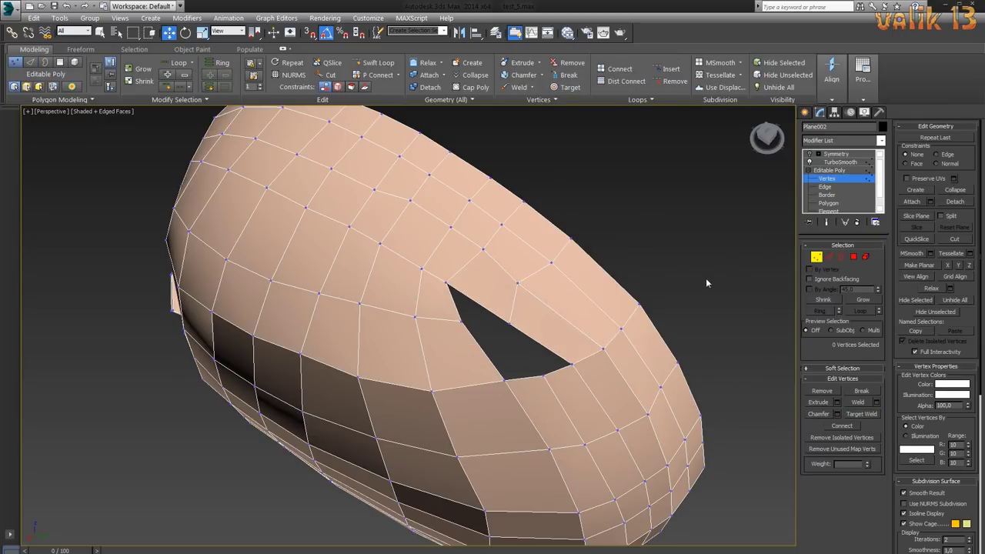
- Pull the hole's corner vertex up and to the left
click(517, 281)
mouse_move(517, 281)
alt+middle_down()
mouse_move(565, 346)
mouse_move(424, 320)
alt+middle_up()
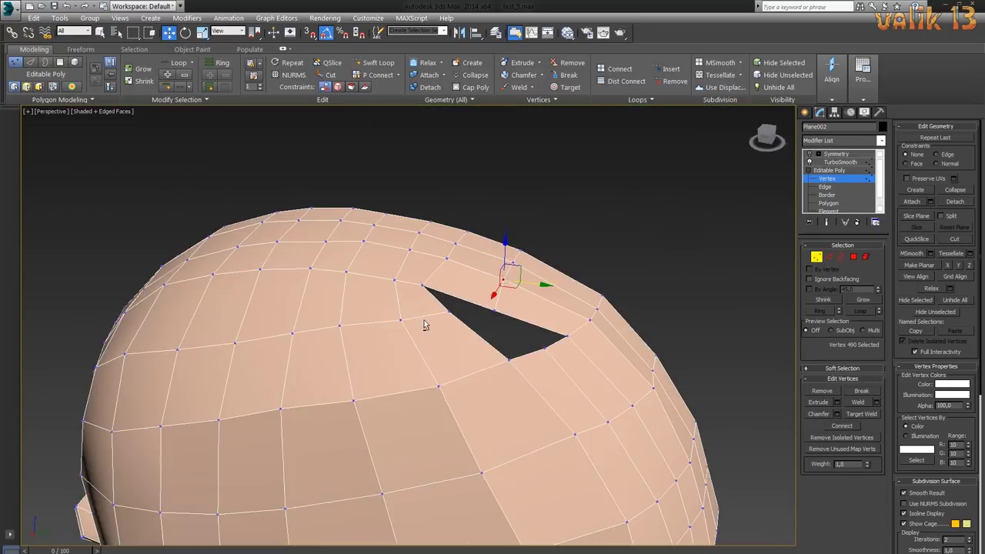
mouse_move(505, 250)
alt+middle_down()
mouse_move(648, 398)
mouse_move(466, 314)
alt+middle_up()
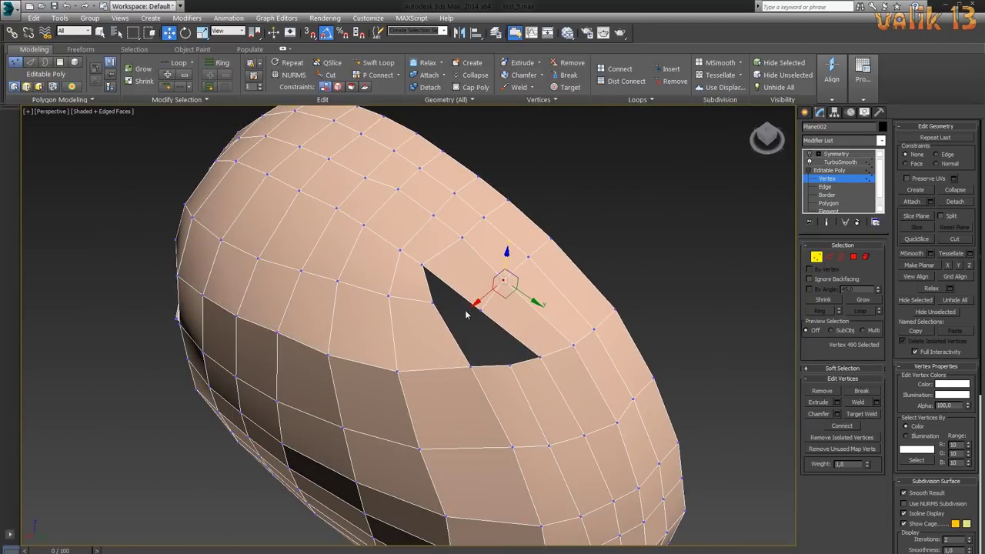
mouse_move(629, 292)
alt+middle_down()
mouse_move(533, 411)
mouse_move(652, 347)
mouse_move(686, 378)
mouse_move(729, 388)
mouse_move(467, 330)
alt+middle_up()
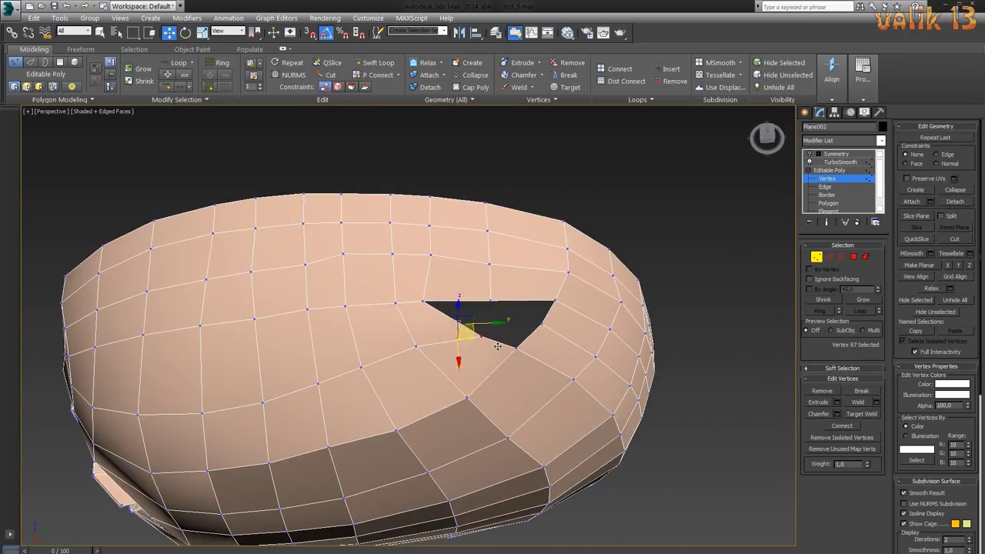
drag(498, 346, 453, 224)
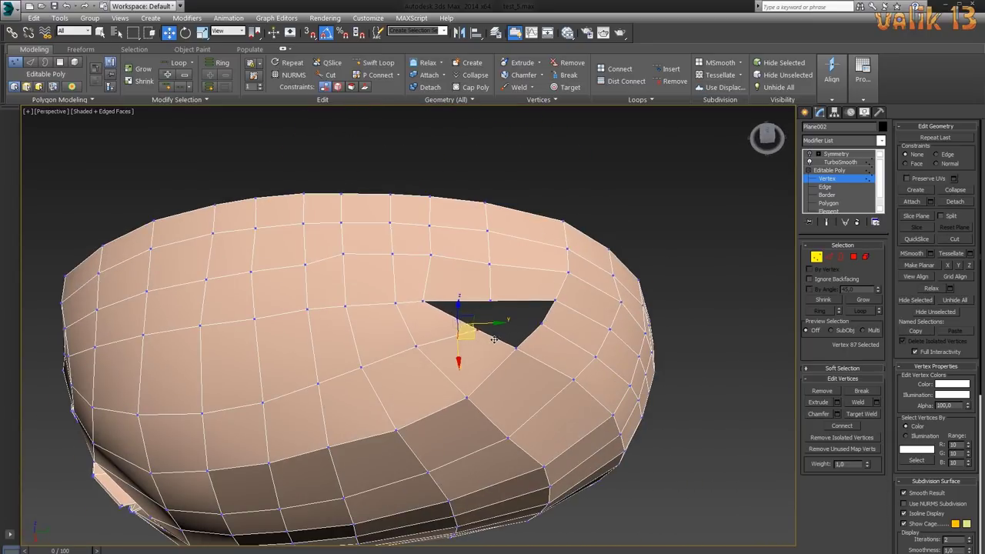
- Select vertices along the left and upper rim of the eye hole
click(430, 225)
click(343, 254)
alt+middle_drag(343, 254, 312, 257)
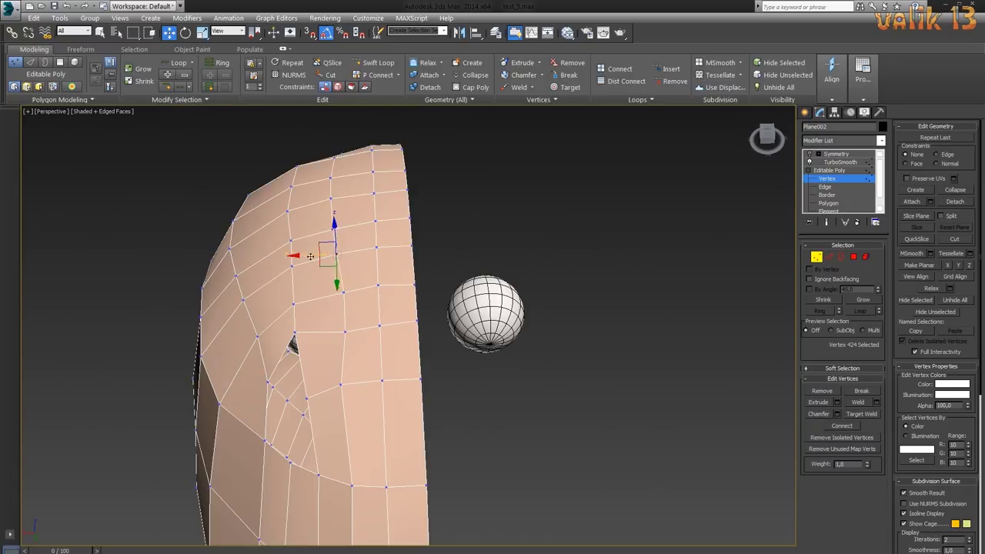
click(333, 290)
click(331, 330)
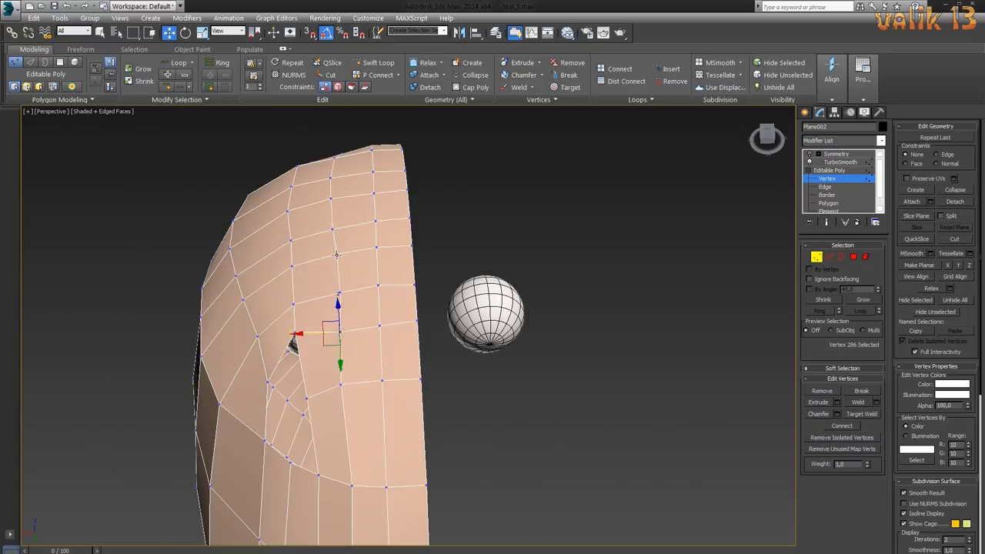
click(338, 293)
mouse_move(339, 293)
alt+middle_down()
mouse_move(573, 414)
mouse_move(577, 449)
alt+middle_up()
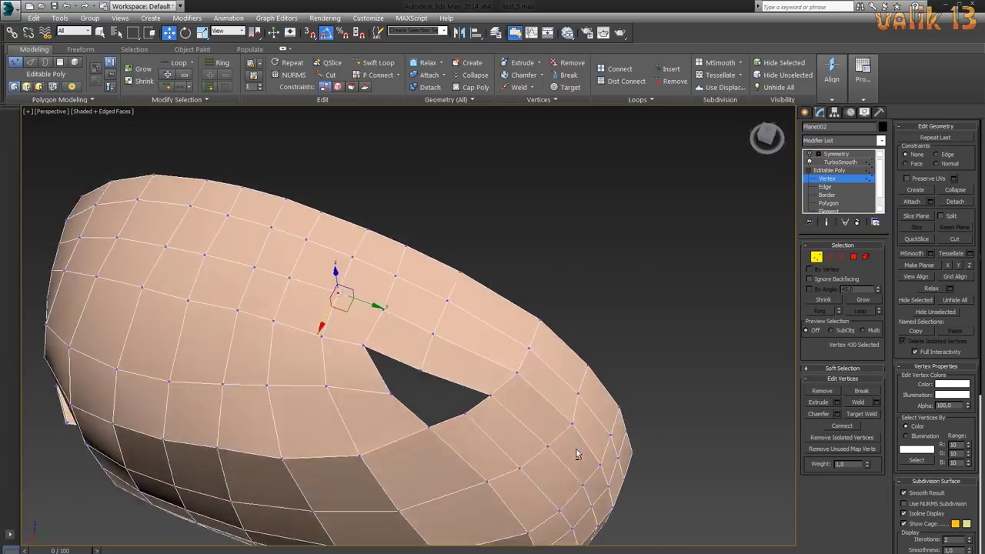
click(373, 337)
- Select further vertices near the hole from below, then clear the selection
alt+middle_drag(500, 377, 593, 390)
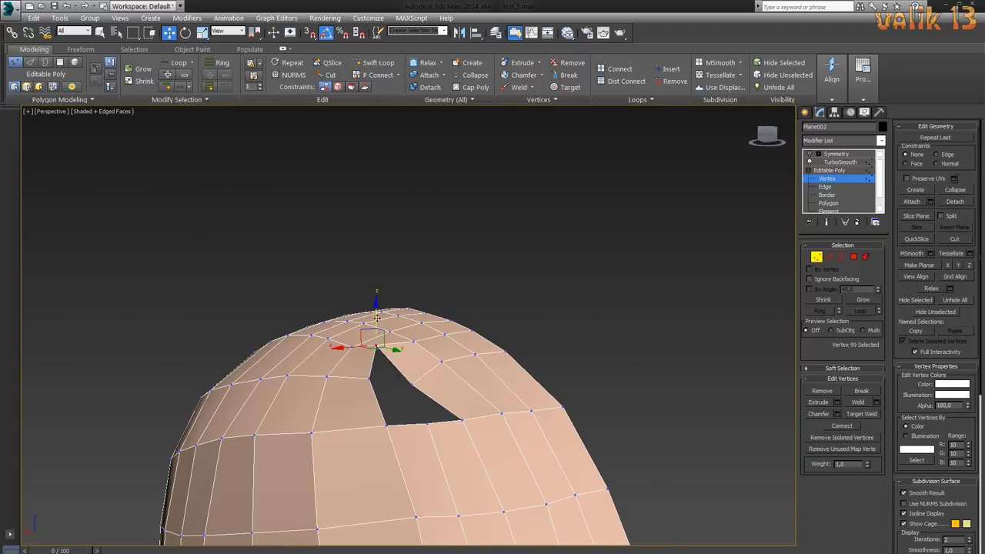
alt+middle_drag(376, 328, 388, 419)
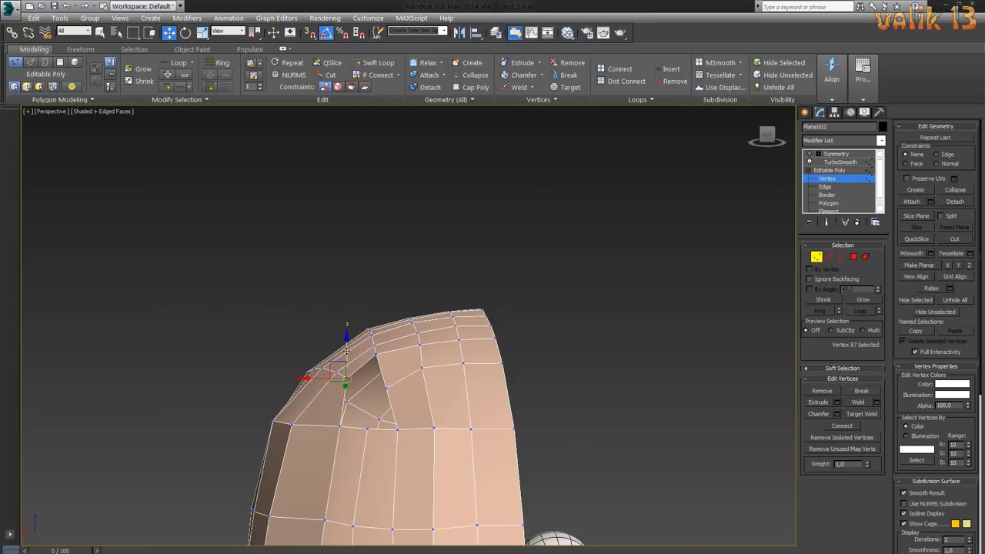
mouse_move(346, 349)
alt+middle_down()
mouse_move(483, 399)
mouse_move(539, 356)
mouse_move(431, 339)
mouse_move(462, 361)
mouse_move(339, 369)
mouse_move(541, 369)
mouse_move(468, 360)
mouse_move(431, 425)
mouse_move(322, 400)
mouse_move(270, 361)
mouse_move(382, 419)
mouse_move(431, 415)
mouse_move(621, 477)
mouse_move(523, 409)
mouse_move(487, 457)
mouse_move(596, 471)
mouse_move(694, 369)
alt+middle_up()
click(376, 355)
click(329, 355)
key(ctrl+a)
scroll(596, 471, down, 2)
click(639, 453)
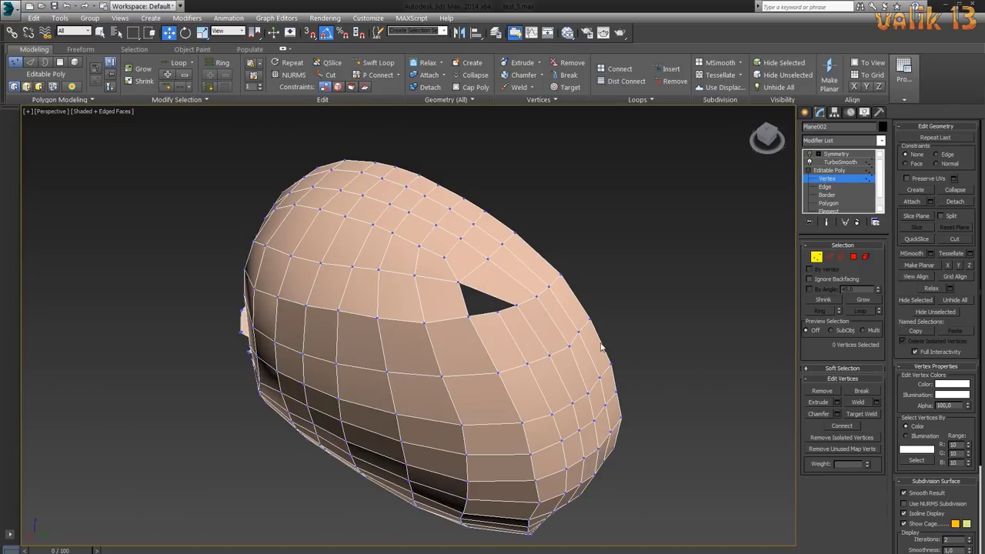
- Select a vertex on the hole's lower edge and orbit to an oblique top view
click(497, 311)
scroll(517, 337, up, 5)
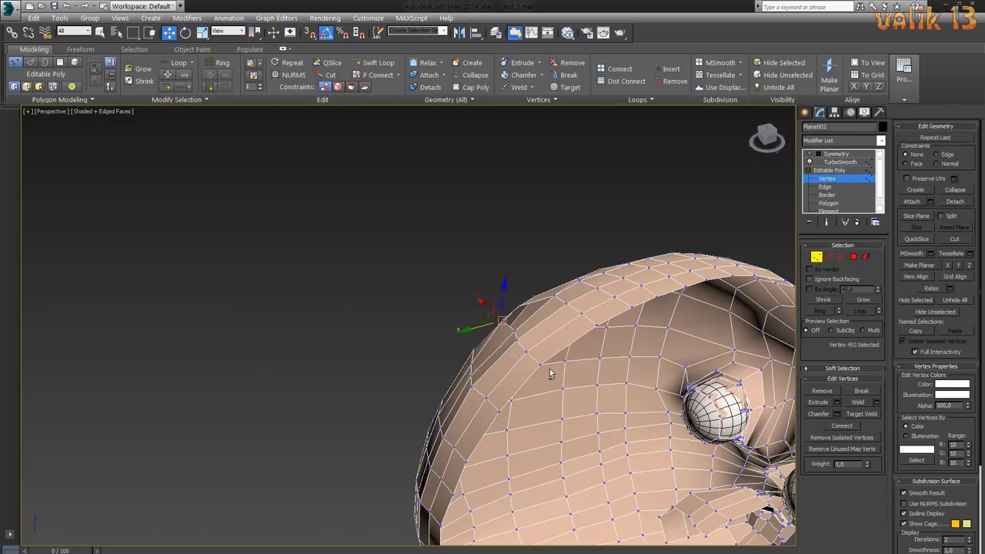
scroll(677, 399, down, 5)
alt+middle_drag(672, 401, 697, 405)
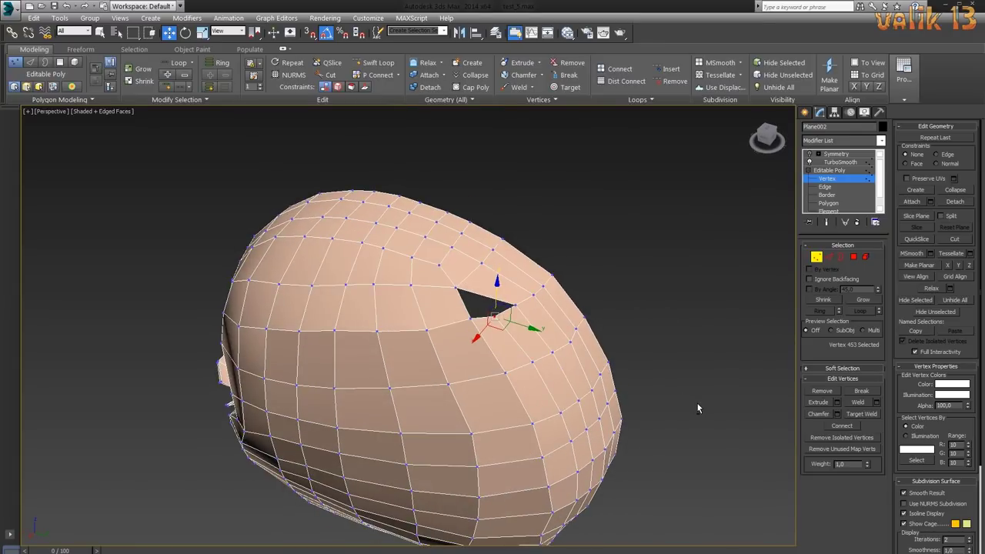
mouse_move(700, 351)
alt+middle_down()
mouse_move(657, 297)
mouse_move(698, 488)
mouse_move(705, 409)
alt+middle_up()
key(1)
alt+middle_drag(713, 264, 825, 264)
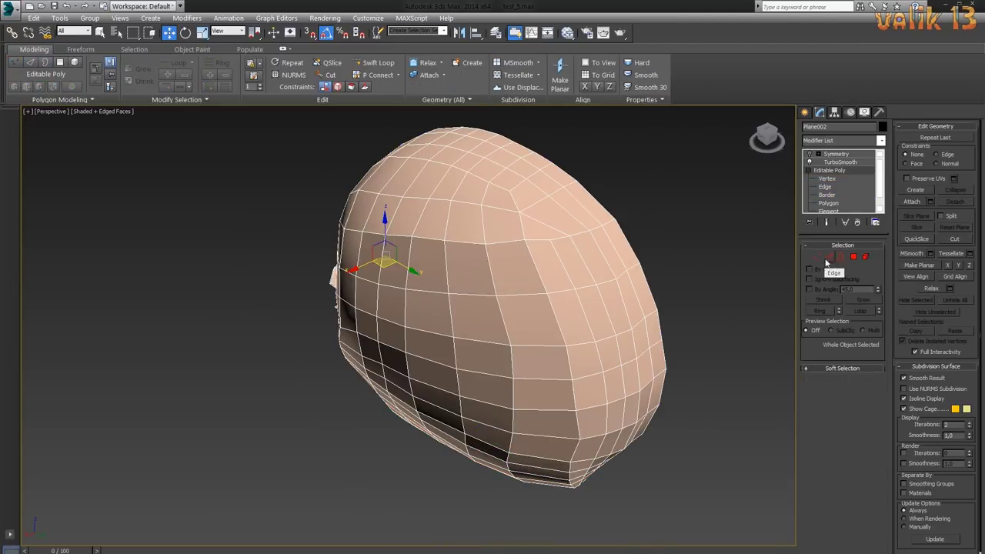
click(816, 256)
mouse_move(669, 341)
alt+middle_down()
mouse_move(635, 351)
mouse_move(660, 307)
alt+middle_up()
mouse_move(439, 241)
alt+middle_down()
mouse_move(444, 260)
mouse_move(654, 296)
mouse_move(622, 285)
mouse_move(594, 213)
mouse_move(561, 334)
mouse_move(634, 309)
mouse_move(586, 291)
alt+middle_up()
mouse_move(512, 398)
alt+middle_down()
mouse_move(618, 411)
mouse_move(600, 349)
mouse_move(639, 306)
mouse_move(496, 300)
mouse_move(663, 445)
mouse_move(477, 323)
alt+middle_up()
- Select a few edge vertices and pull them slightly lower and left
ctrl+click(499, 308)
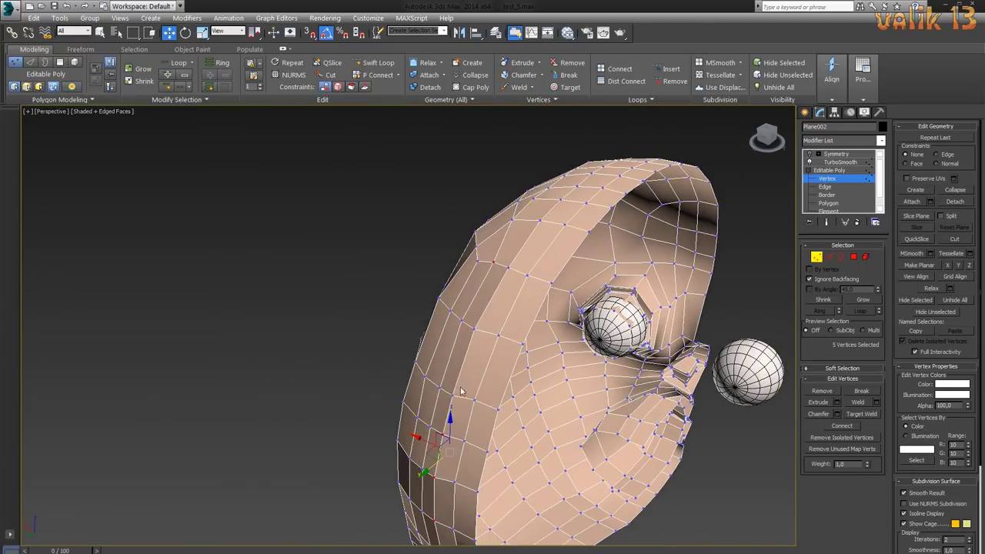
click(462, 307)
scroll(462, 315, up, 3)
drag(460, 332, 454, 338)
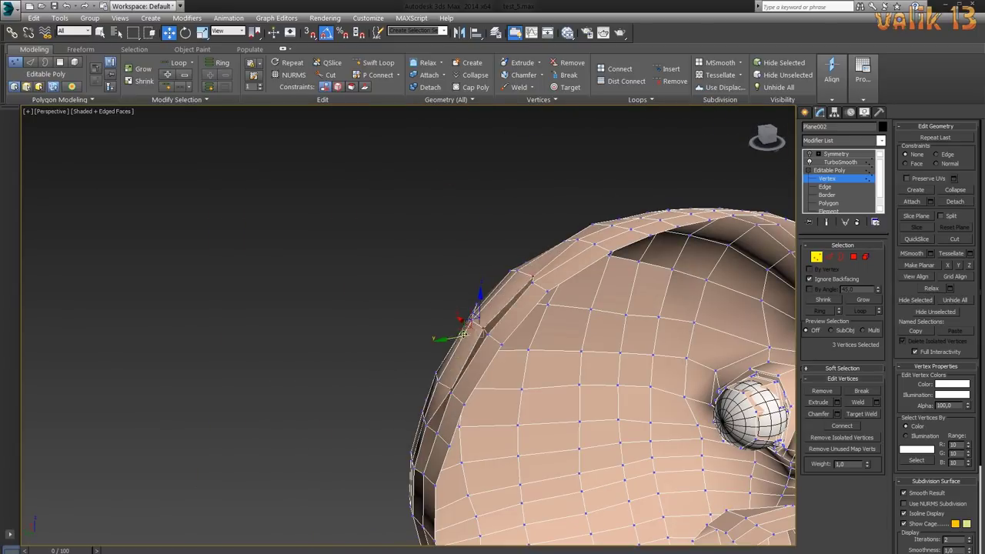
scroll(462, 335, down, 5)
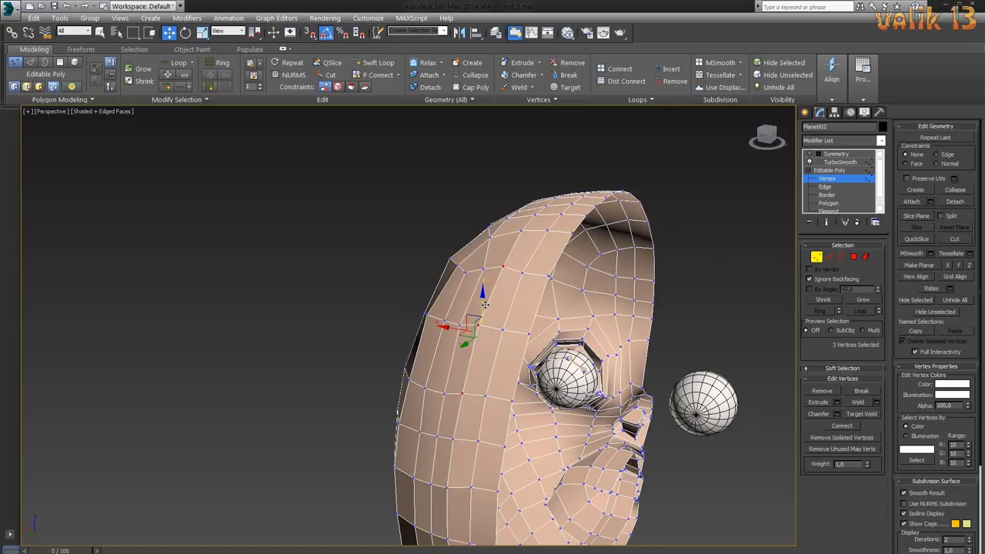
scroll(537, 354, up, 5)
drag(503, 268, 520, 290)
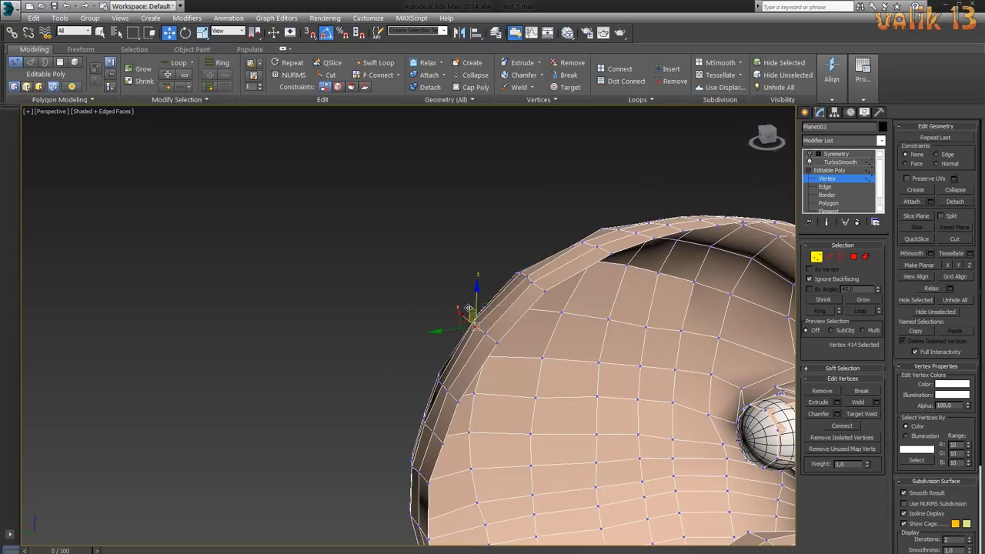
scroll(450, 328, down, 5)
scroll(526, 260, up, 5)
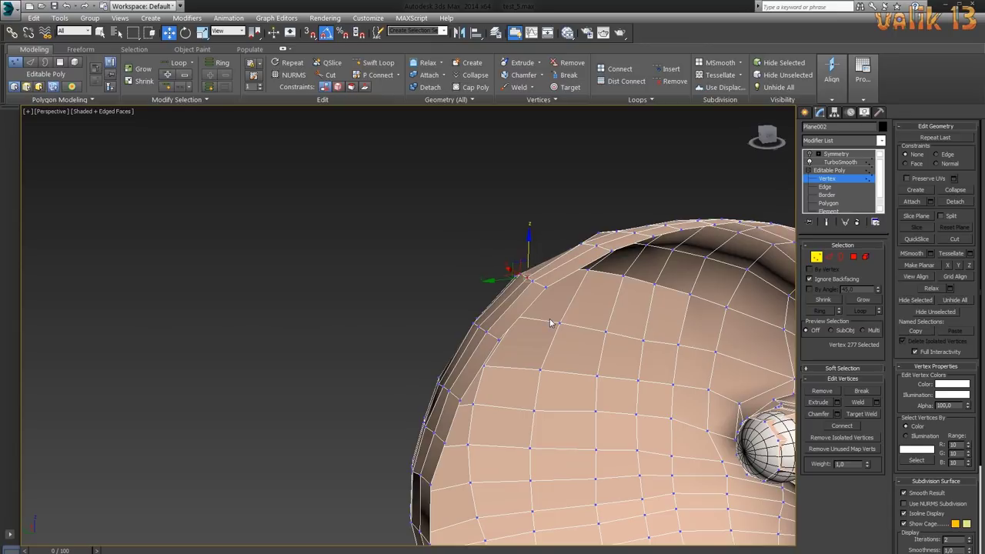
- Orbit around the head and shift the side vertex column slightly left
alt+middle_drag(562, 332, 573, 360)
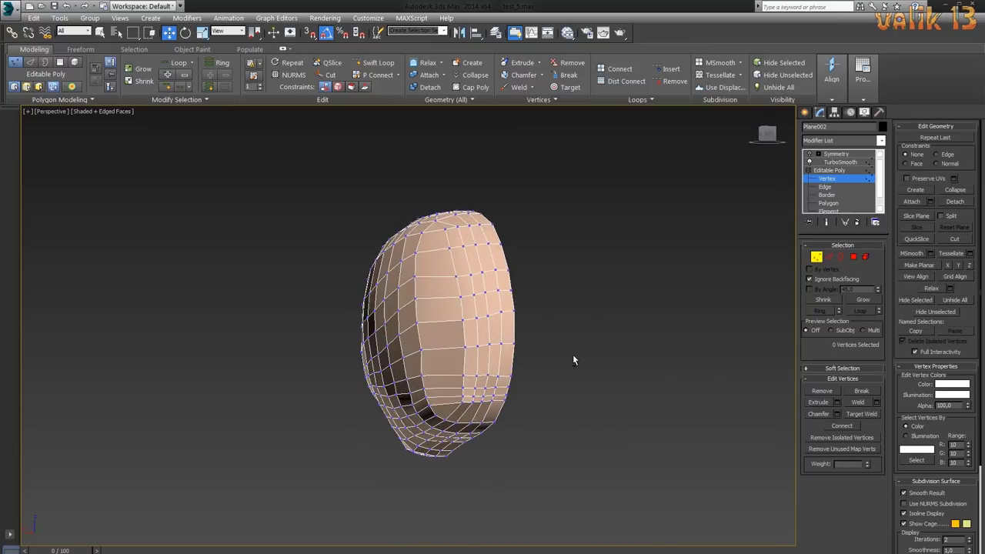
drag(772, 135, 471, 239)
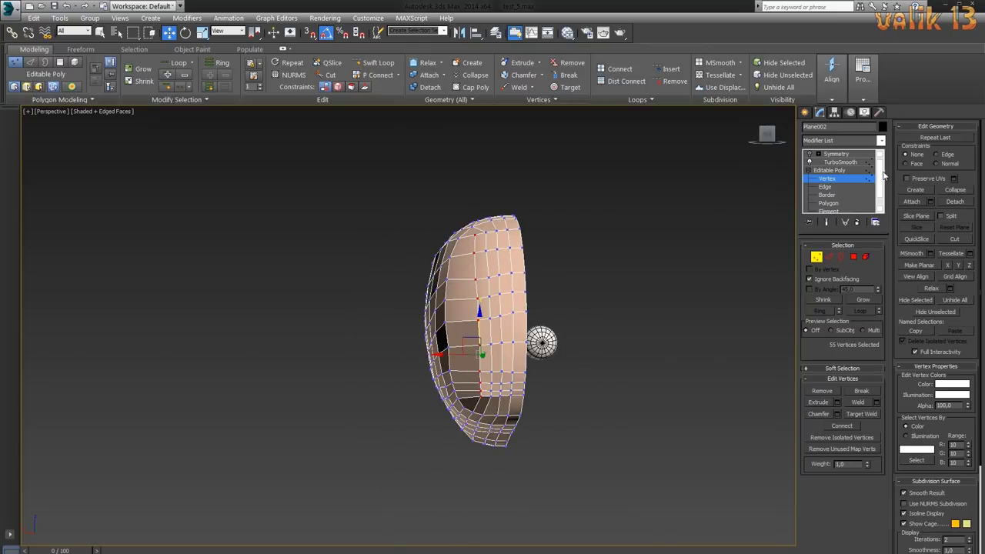
mouse_move(591, 375)
alt+middle_down()
mouse_move(582, 400)
mouse_move(559, 391)
mouse_move(459, 466)
alt+middle_up()
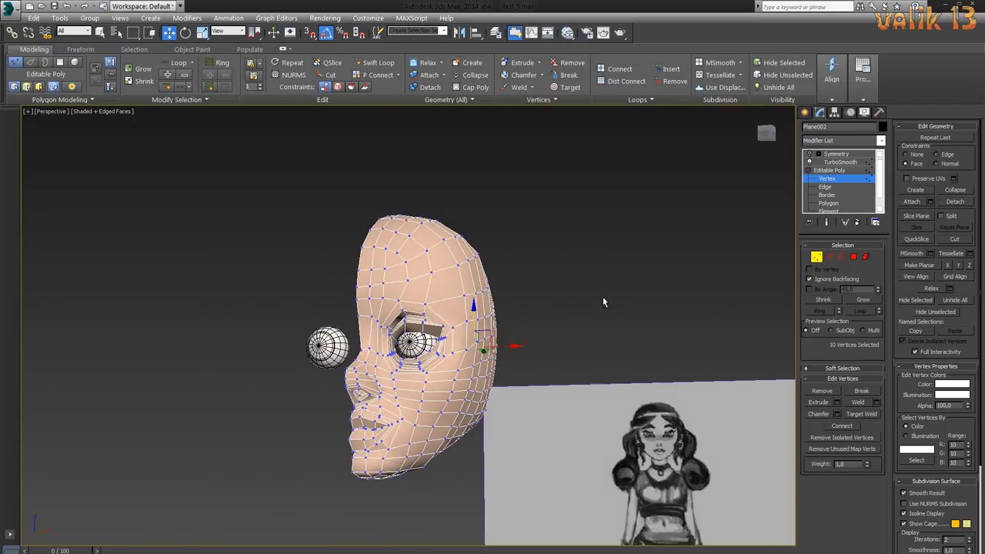
mouse_move(428, 346)
alt+middle_down()
mouse_move(647, 330)
mouse_move(558, 330)
mouse_move(598, 341)
mouse_move(628, 323)
mouse_move(587, 324)
mouse_move(438, 353)
alt+middle_up()
drag(444, 351, 435, 352)
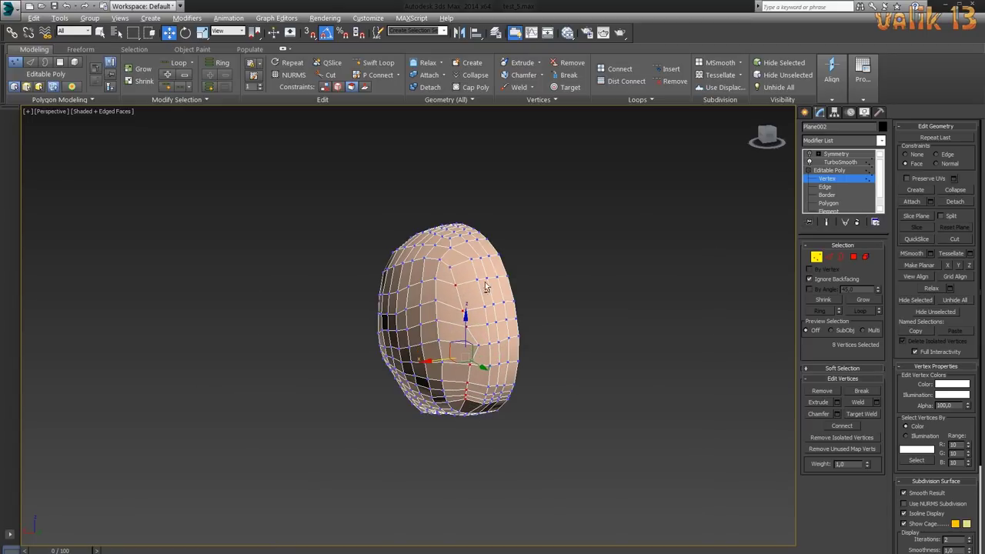
- Drop the top vertex from the selection and orbit round to view the head from below
alt+click(478, 308)
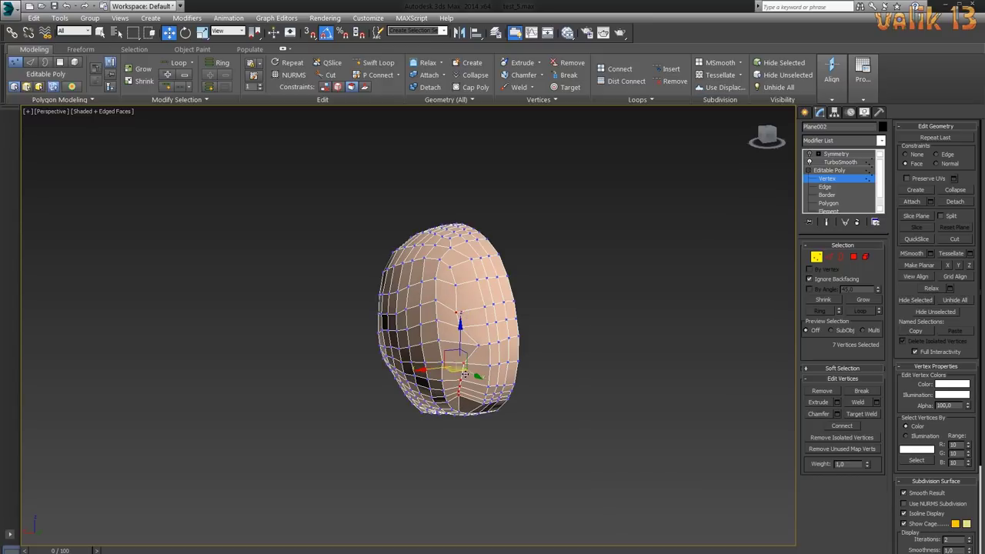
alt+middle_drag(450, 373, 457, 274)
alt+middle_drag(488, 395, 444, 405)
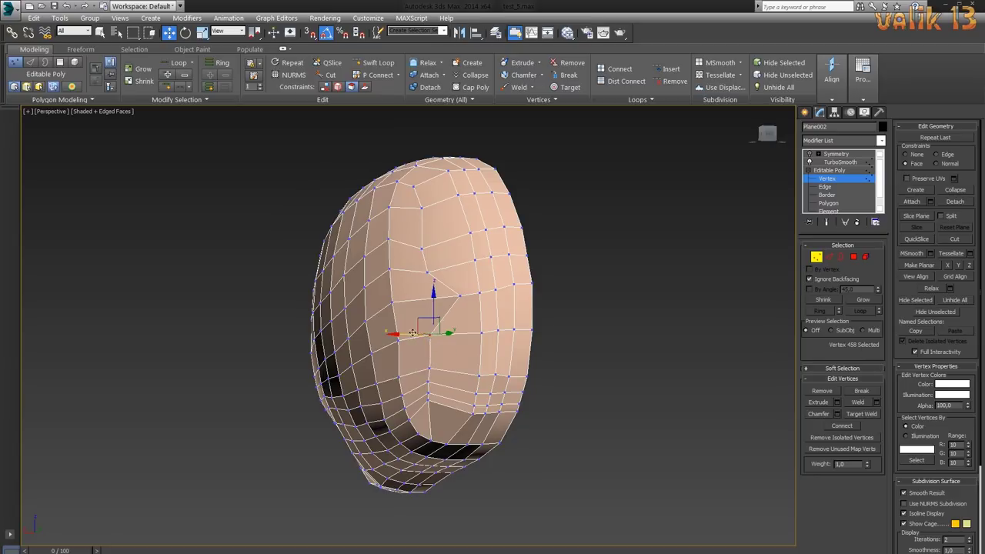
mouse_move(411, 366)
alt+middle_down()
mouse_move(593, 383)
mouse_move(585, 332)
mouse_move(550, 432)
mouse_move(585, 407)
mouse_move(455, 313)
alt+middle_up()
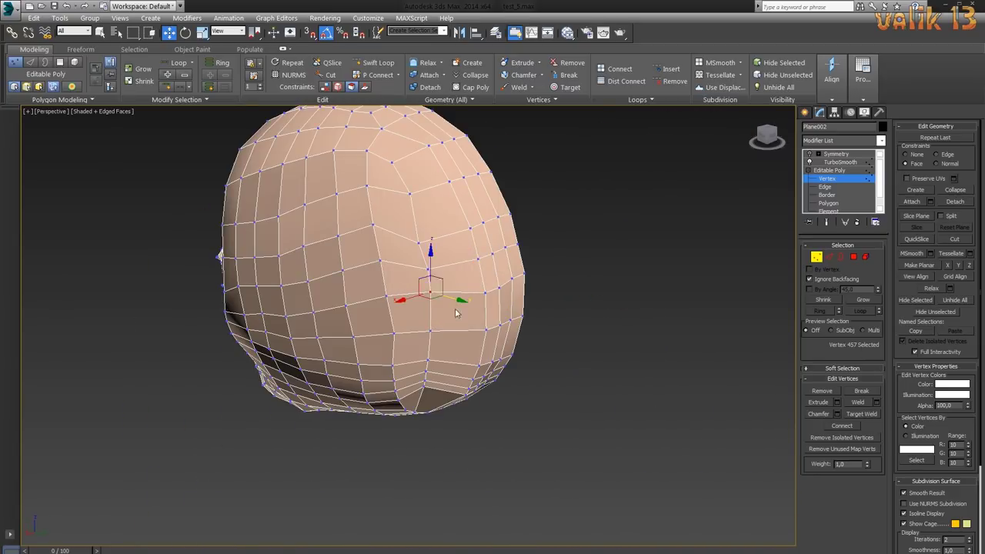
mouse_move(419, 218)
alt+middle_down()
mouse_move(642, 308)
mouse_move(369, 200)
alt+middle_up()
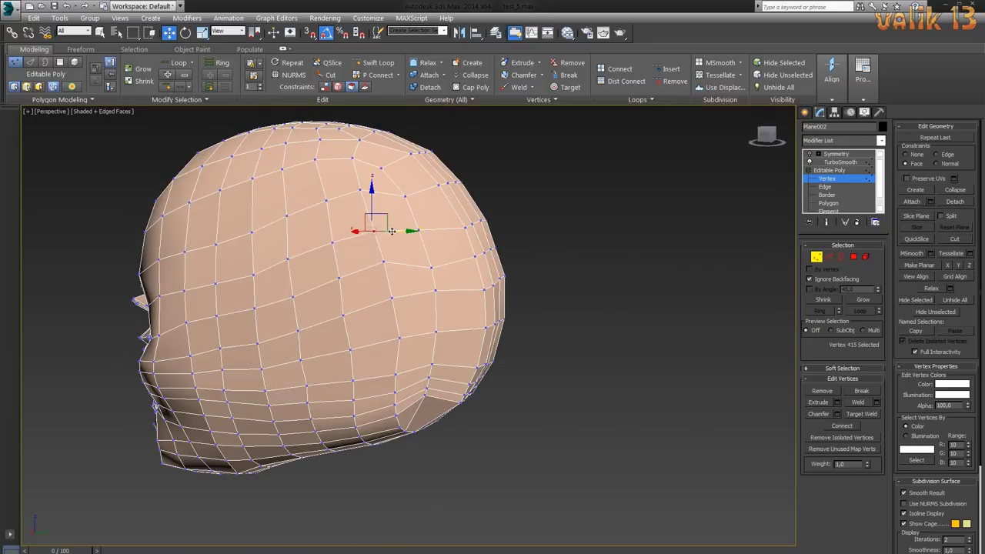
mouse_move(432, 246)
alt+middle_down()
mouse_move(567, 336)
mouse_move(572, 301)
mouse_move(578, 354)
mouse_move(581, 271)
alt+middle_up()
mouse_move(431, 337)
alt+middle_down()
mouse_move(567, 405)
mouse_move(461, 331)
alt+middle_up()
- Move the selected underside vertices down and right, check from several angles, then deselect all
drag(421, 348, 441, 351)
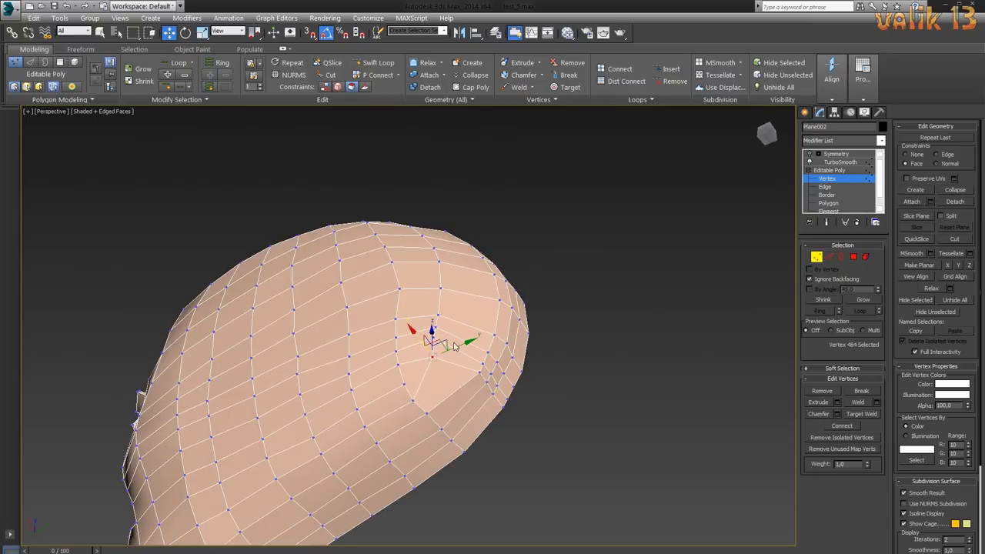
mouse_move(586, 376)
alt+middle_down()
mouse_move(550, 394)
mouse_move(540, 367)
mouse_move(428, 321)
mouse_move(532, 380)
mouse_move(557, 410)
mouse_move(427, 349)
alt+middle_up()
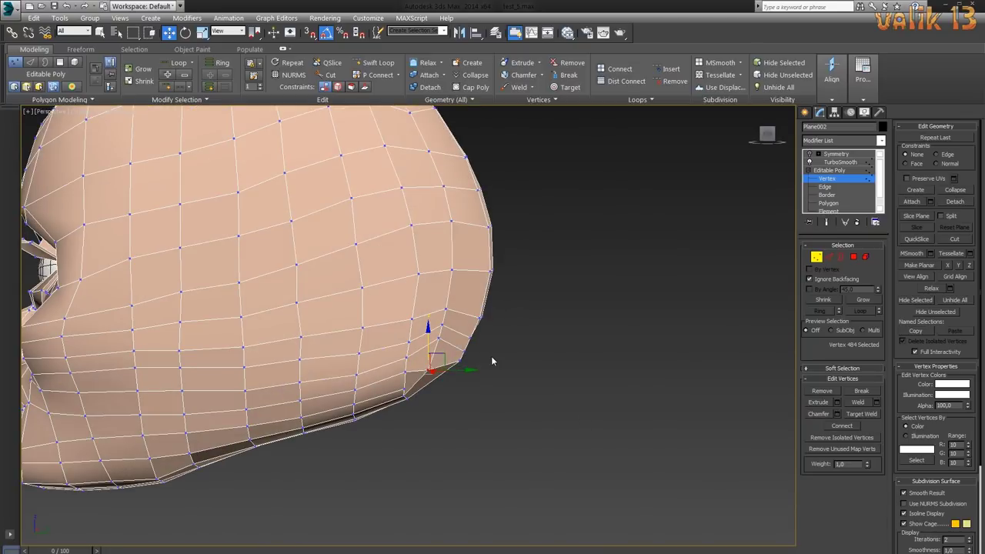
mouse_move(493, 361)
alt+middle_down()
mouse_move(519, 402)
mouse_move(505, 391)
mouse_move(429, 409)
mouse_move(555, 432)
mouse_move(618, 400)
mouse_move(596, 366)
mouse_move(655, 390)
mouse_move(434, 303)
alt+middle_up()
mouse_move(632, 378)
alt+middle_down()
mouse_move(562, 411)
mouse_move(439, 366)
mouse_move(538, 347)
mouse_move(459, 332)
alt+middle_up()
mouse_move(610, 371)
alt+middle_down()
mouse_move(583, 319)
mouse_move(541, 369)
mouse_move(582, 405)
mouse_move(447, 358)
alt+middle_up()
mouse_move(424, 321)
alt+middle_down()
mouse_move(600, 324)
mouse_move(667, 375)
alt+middle_up()
click(667, 374)
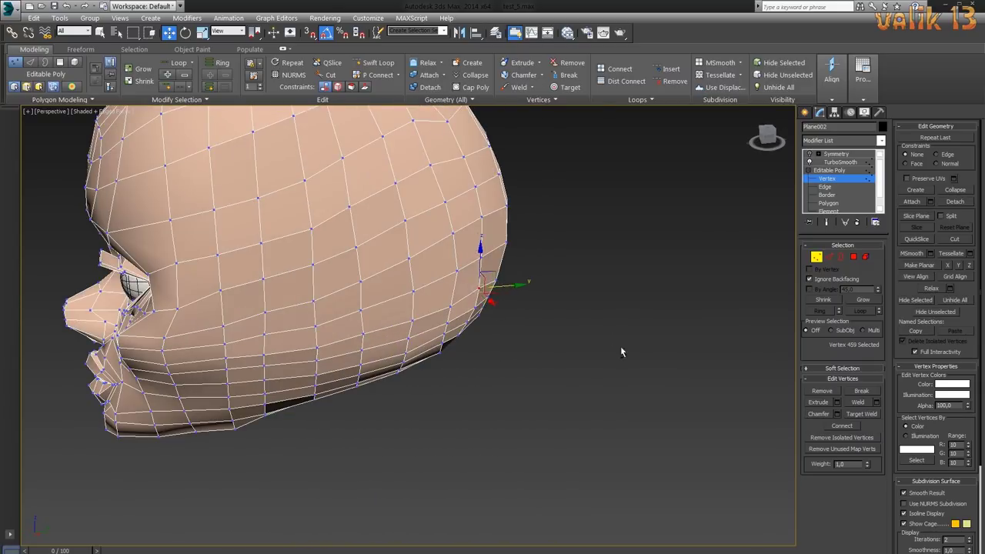
mouse_move(622, 353)
alt+middle_down()
mouse_move(570, 353)
mouse_move(622, 327)
mouse_move(523, 315)
mouse_move(598, 327)
mouse_move(657, 360)
mouse_move(661, 306)
mouse_move(572, 356)
mouse_move(561, 411)
mouse_move(679, 244)
mouse_move(630, 284)
mouse_move(463, 271)
mouse_move(600, 346)
mouse_move(678, 408)
mouse_move(637, 374)
mouse_move(631, 264)
mouse_move(690, 361)
mouse_move(684, 377)
mouse_move(698, 343)
alt+middle_up()
- Shift a column of back-of-head vertices left, then box-select vertices on the lower face
click(698, 343)
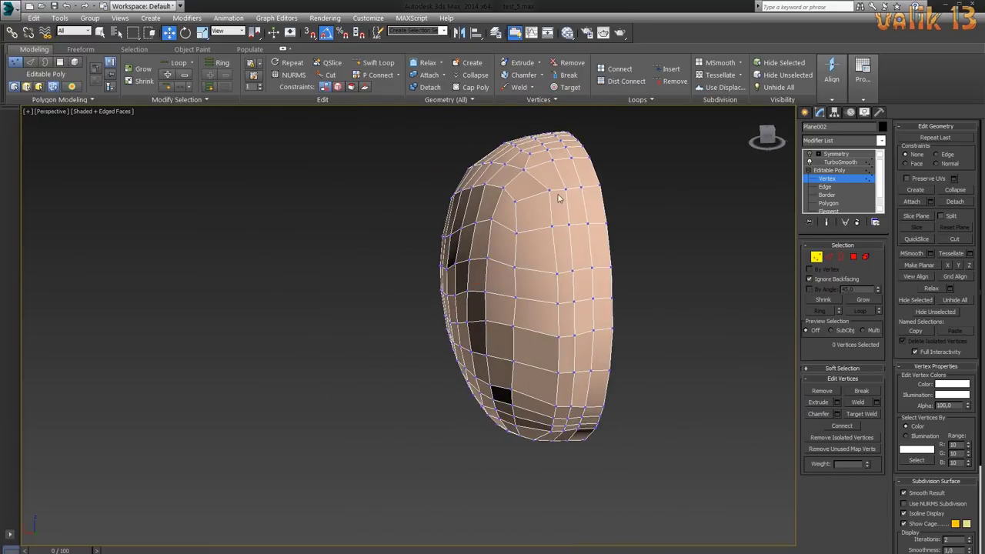
ctrl+click(562, 310)
mouse_move(658, 396)
alt+middle_down()
mouse_move(578, 390)
mouse_move(716, 403)
mouse_move(696, 418)
mouse_move(743, 410)
mouse_move(658, 431)
alt+middle_up()
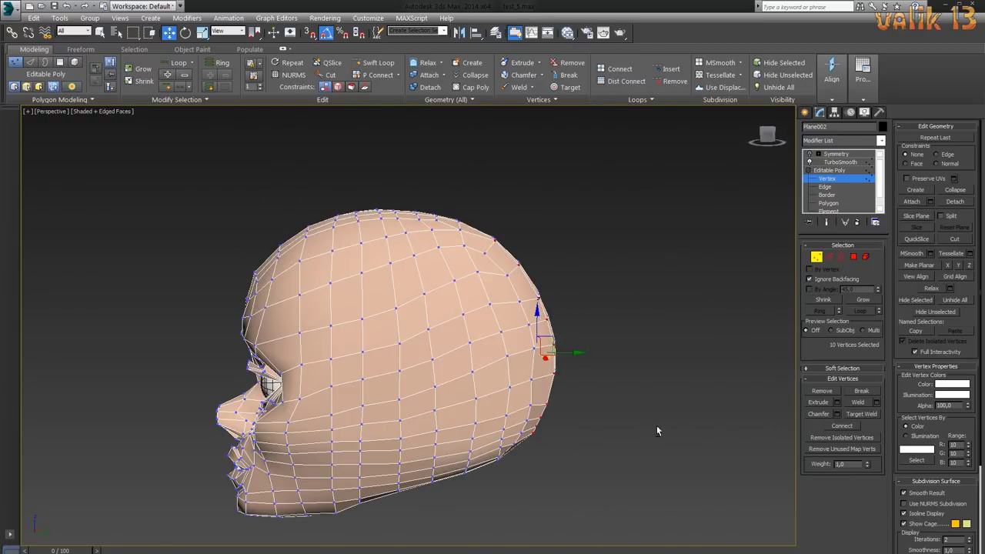
mouse_move(615, 338)
alt+middle_down()
mouse_move(633, 333)
mouse_move(614, 342)
alt+middle_up()
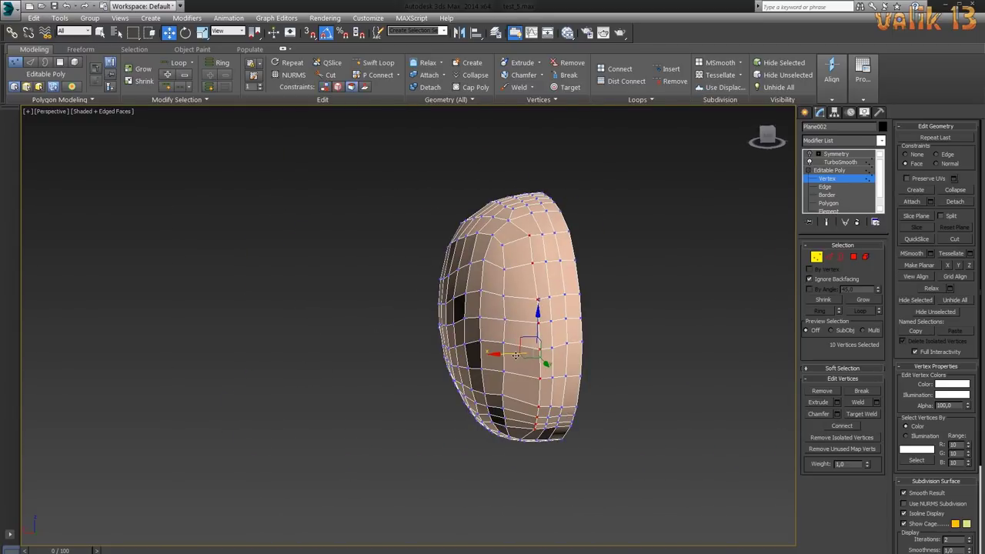
drag(516, 354, 504, 356)
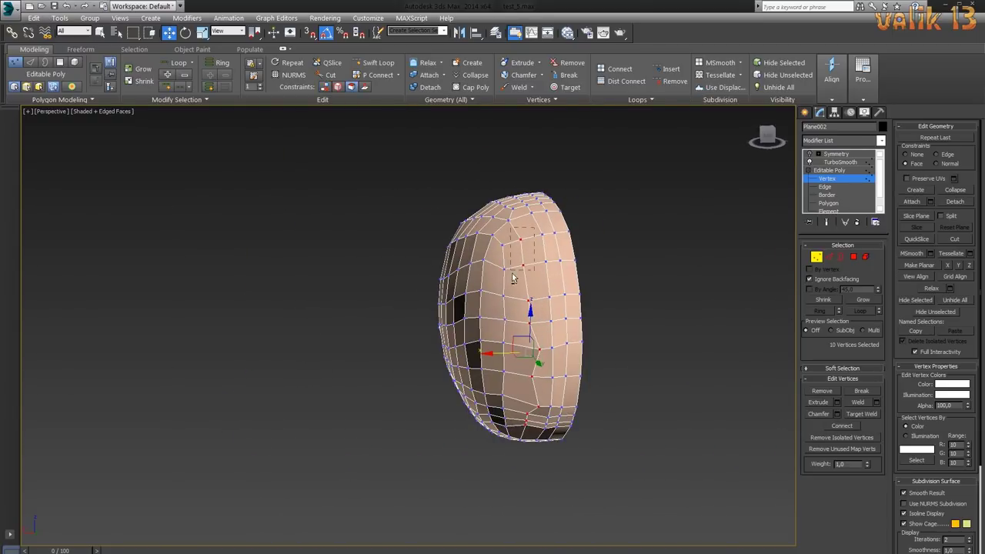
mouse_move(504, 378)
alt+middle_down()
mouse_move(510, 391)
mouse_move(682, 374)
alt+middle_up()
drag(584, 460, 506, 421)
- Nudge the lower-face vertices down and left after checking from below, then deselect
alt+middle_drag(591, 423, 604, 434)
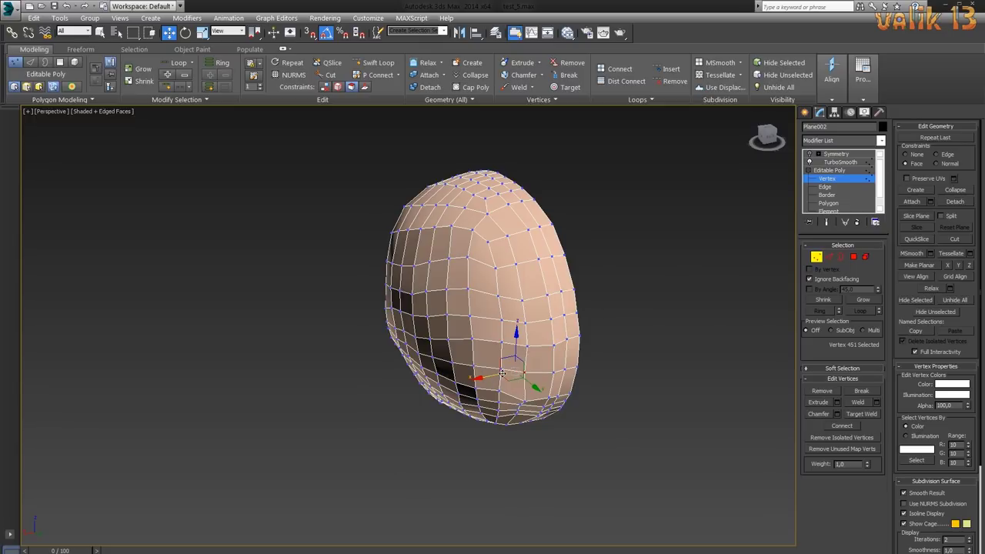
mouse_move(501, 373)
alt+middle_down()
mouse_move(631, 391)
mouse_move(613, 335)
mouse_move(672, 360)
mouse_move(731, 308)
alt+middle_up()
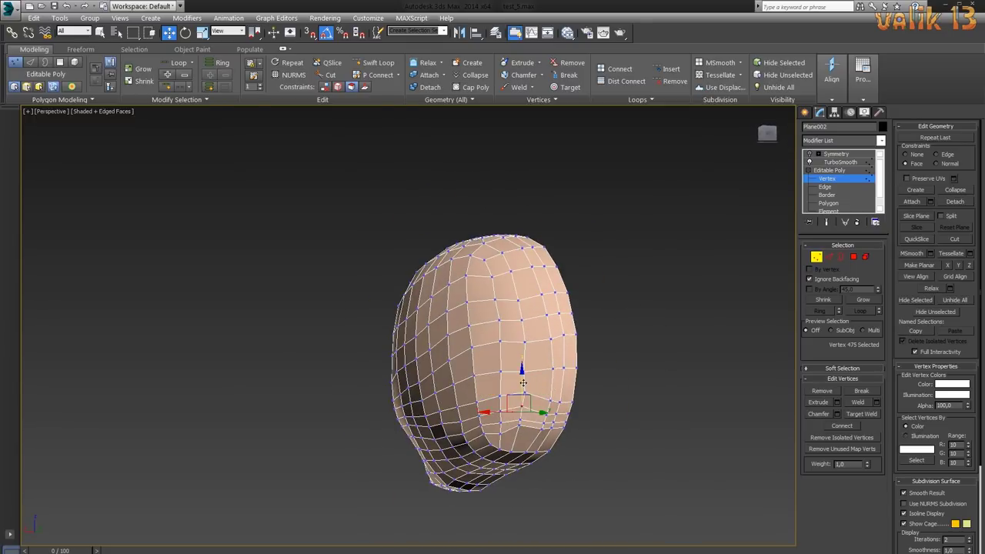
mouse_move(523, 383)
alt+middle_down()
mouse_move(638, 378)
mouse_move(651, 399)
mouse_move(502, 436)
mouse_move(577, 458)
alt+middle_up()
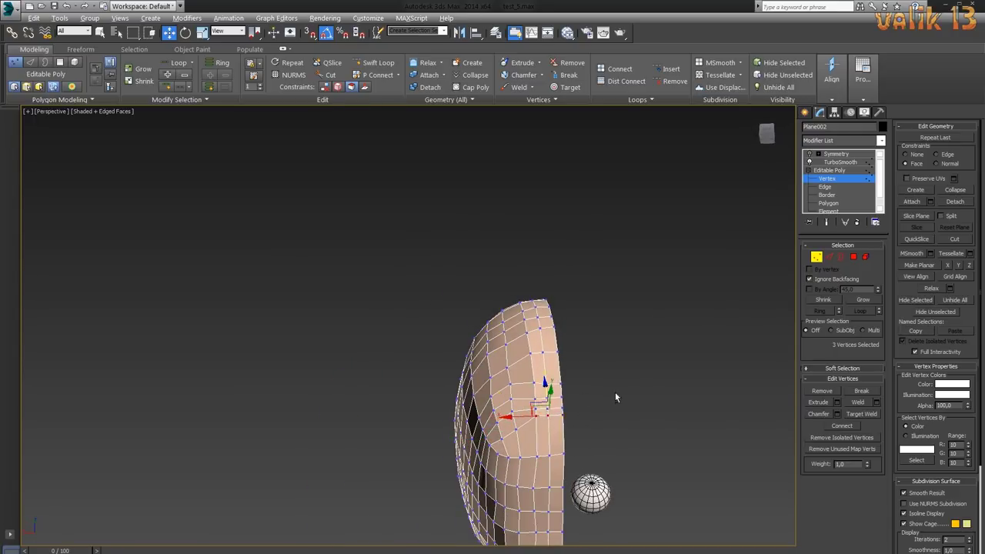
alt+middle_drag(615, 397, 567, 423)
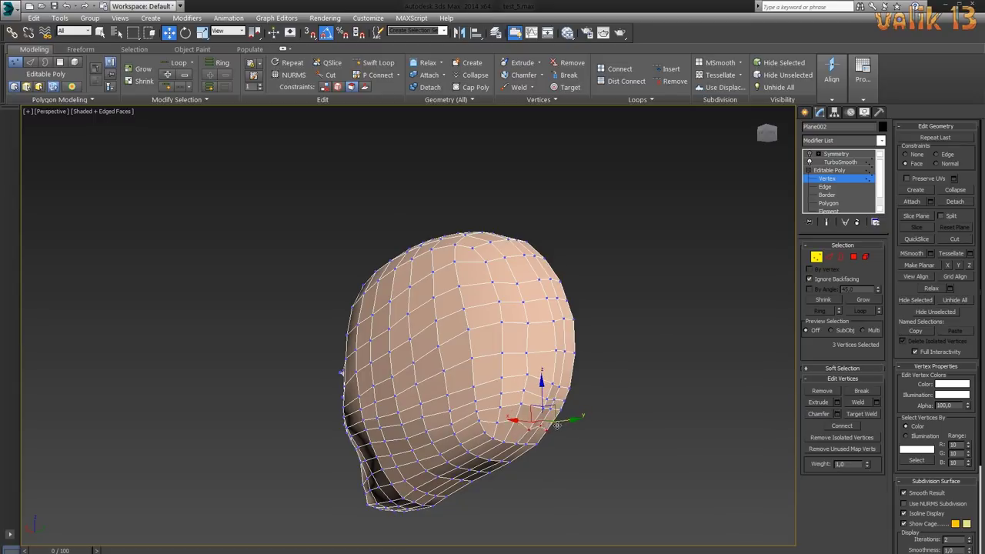
mouse_move(577, 414)
alt+middle_down()
mouse_move(669, 363)
mouse_move(611, 449)
mouse_move(585, 431)
alt+middle_up()
drag(477, 396, 473, 407)
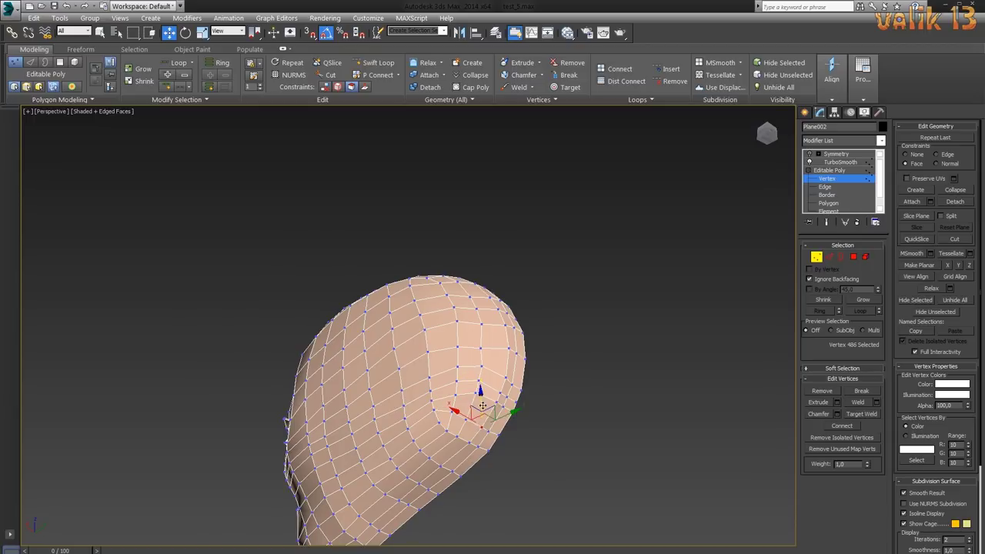
mouse_move(482, 405)
alt+middle_down()
mouse_move(560, 425)
mouse_move(535, 307)
alt+middle_up()
click(530, 287)
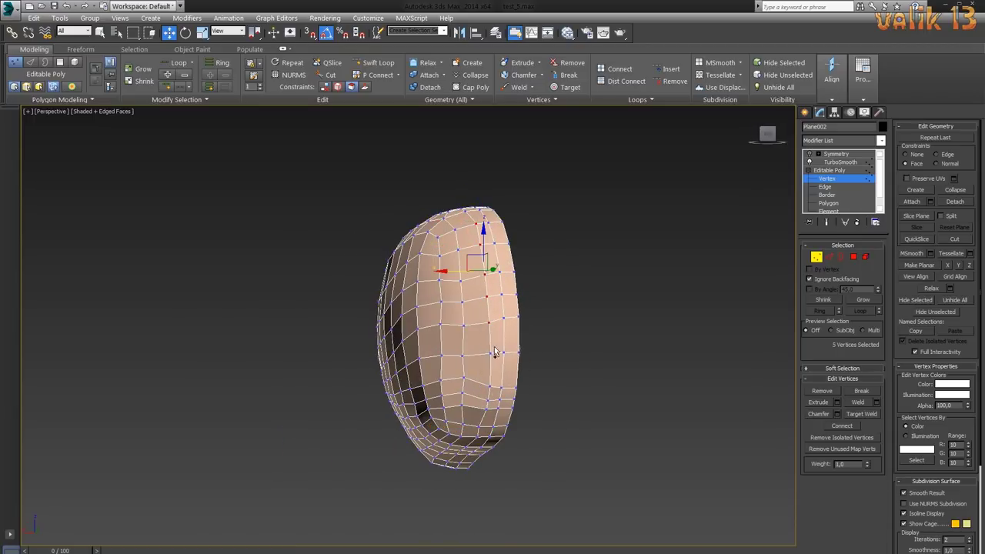
- Shift a box-selected vertex group left, undo it, and nudge the vertices right instead
ctrl+drag(479, 418, 482, 421)
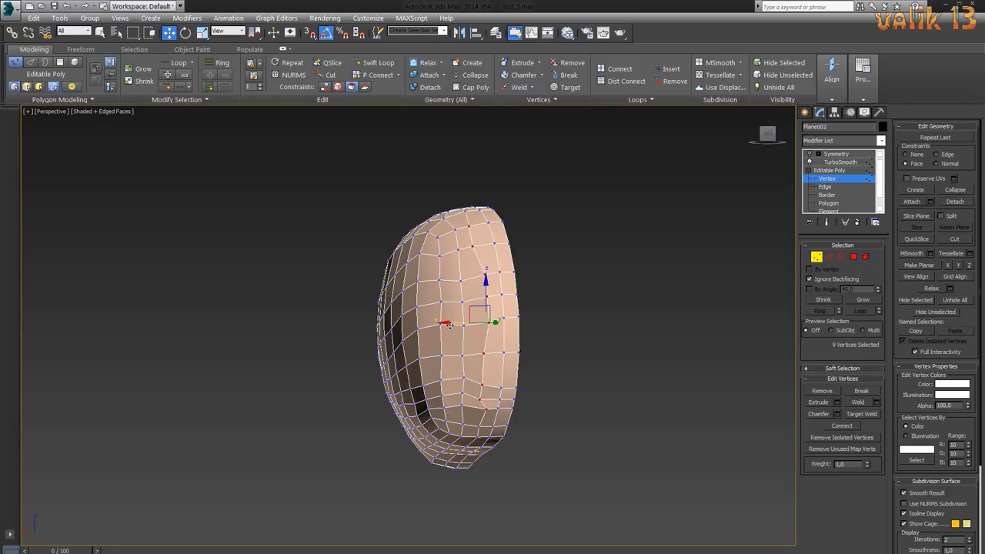
drag(451, 325, 453, 326)
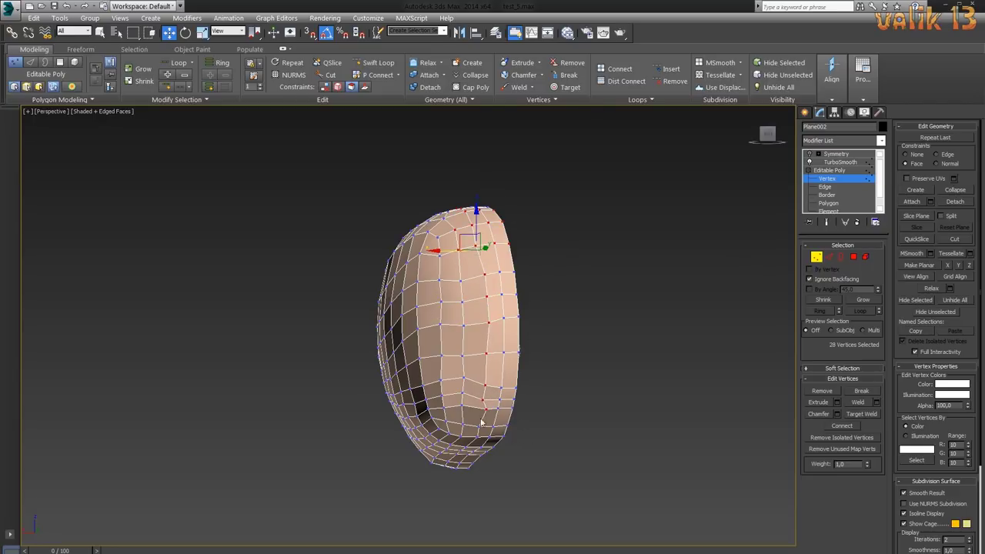
key(ctrl+z)
key(ctrl+z)
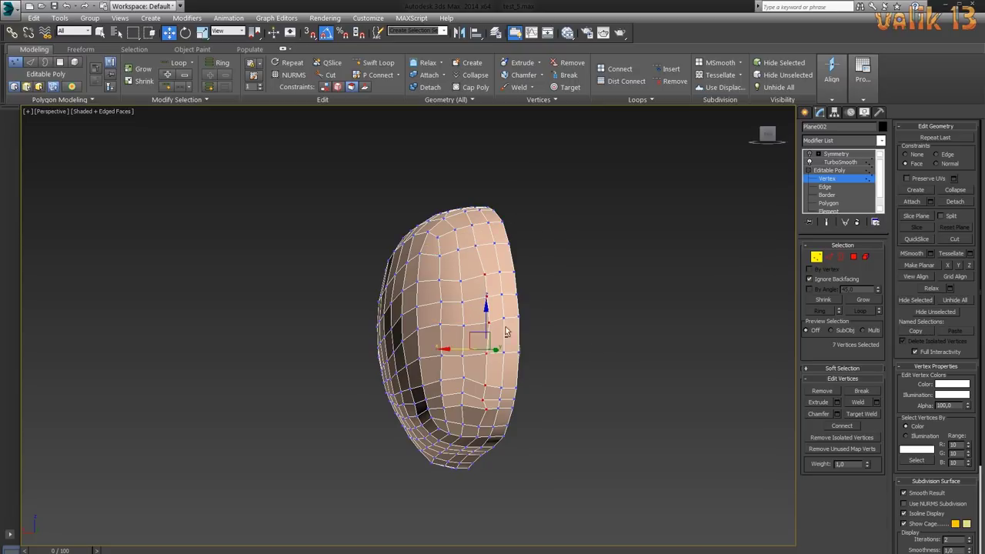
mouse_move(466, 351)
alt+middle_down()
mouse_move(590, 385)
mouse_move(677, 382)
alt+middle_up()
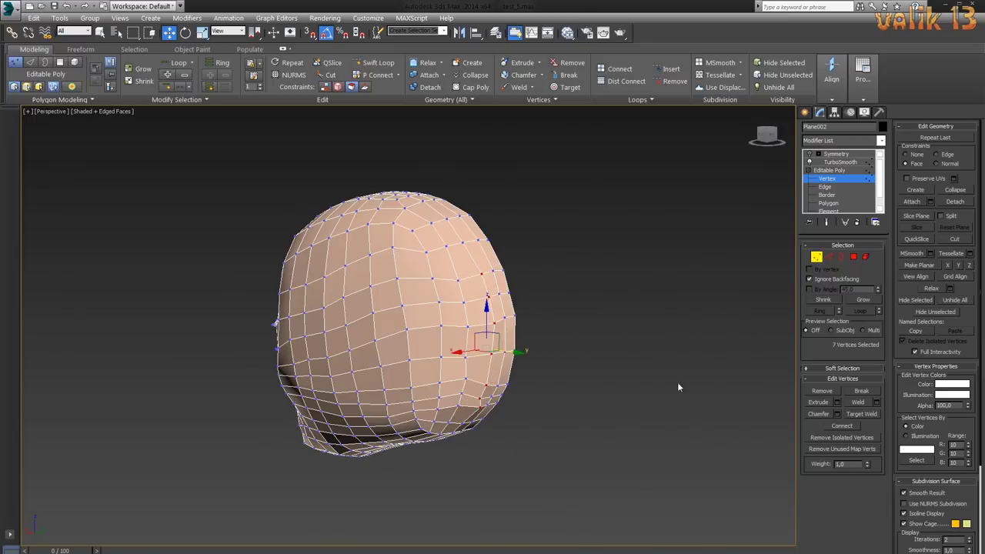
drag(463, 352, 466, 260)
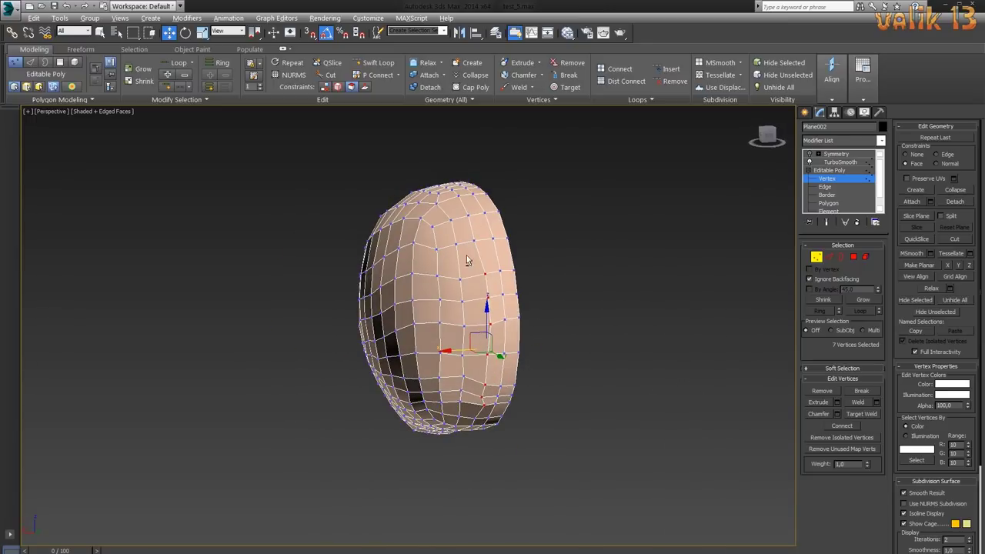
click(479, 377)
mouse_move(557, 397)
alt+middle_down()
mouse_move(508, 385)
mouse_move(621, 378)
mouse_move(589, 323)
alt+middle_up()
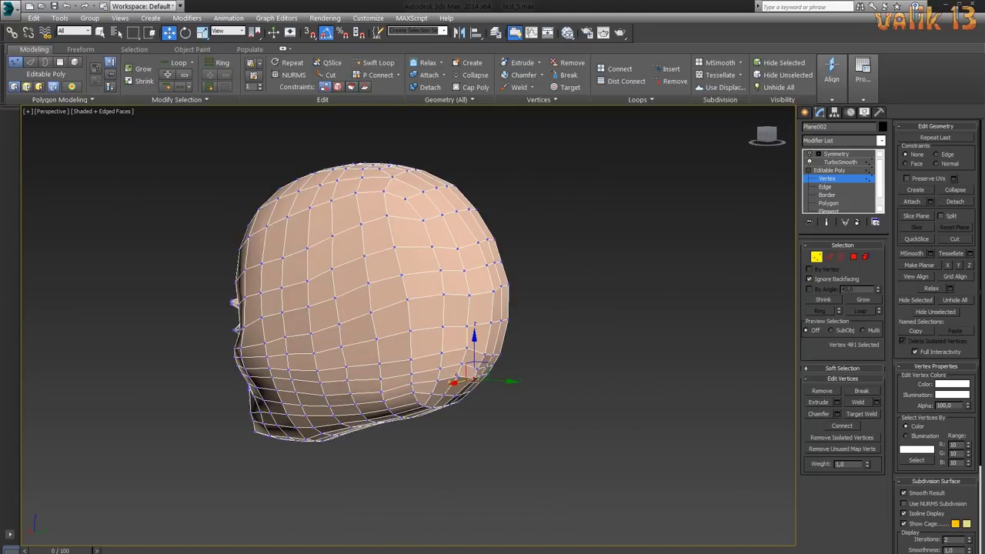
- Adjust vertices on the top of the head, checking the face and eyes up close
mouse_move(459, 356)
alt+middle_down()
mouse_move(501, 381)
mouse_move(508, 374)
mouse_move(469, 369)
alt+middle_up()
ctrl+click(506, 384)
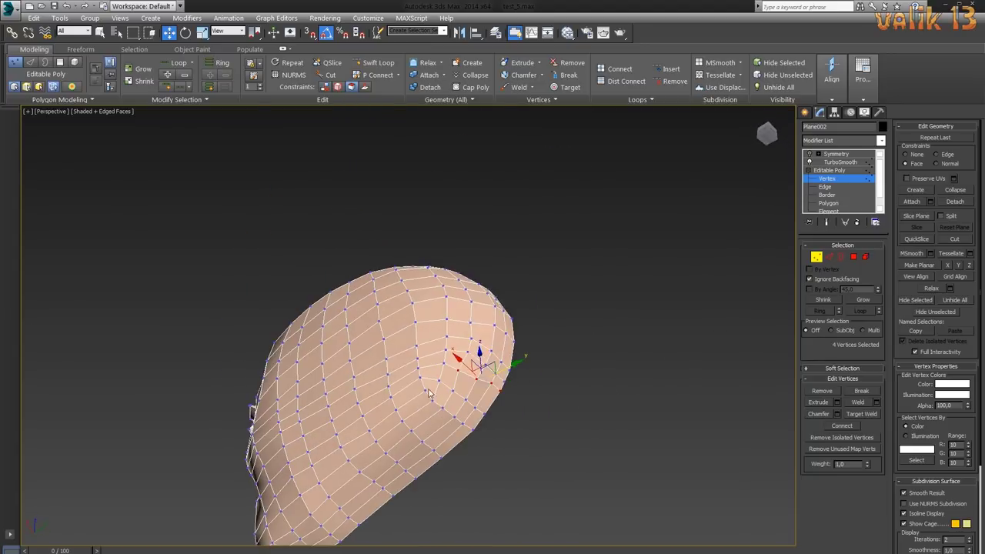
click(425, 377)
mouse_move(546, 398)
alt+middle_down()
mouse_move(553, 427)
mouse_move(622, 378)
alt+middle_up()
click(478, 333)
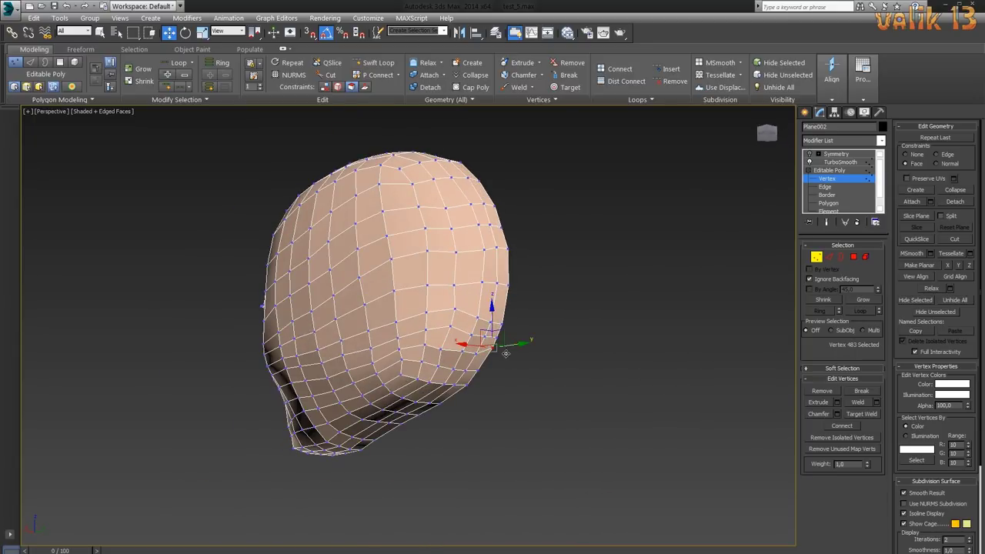
alt+middle_drag(703, 339, 495, 326)
scroll(496, 327, up, 3)
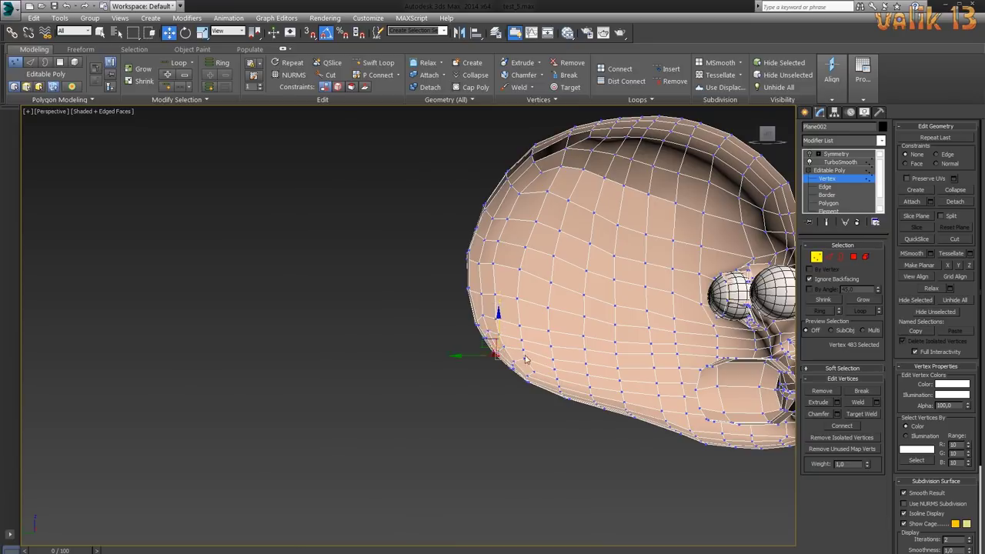
mouse_move(526, 359)
alt+middle_down()
mouse_move(654, 353)
mouse_move(563, 368)
mouse_move(543, 366)
mouse_move(559, 367)
mouse_move(561, 350)
mouse_move(600, 353)
mouse_move(461, 361)
alt+middle_up()
click(563, 369)
- Tweak vertices on the side of the skull, checking against the eye and nose
click(419, 338)
click(416, 340)
mouse_move(415, 340)
alt+middle_down()
mouse_move(530, 382)
mouse_move(589, 176)
mouse_move(622, 345)
alt+middle_up()
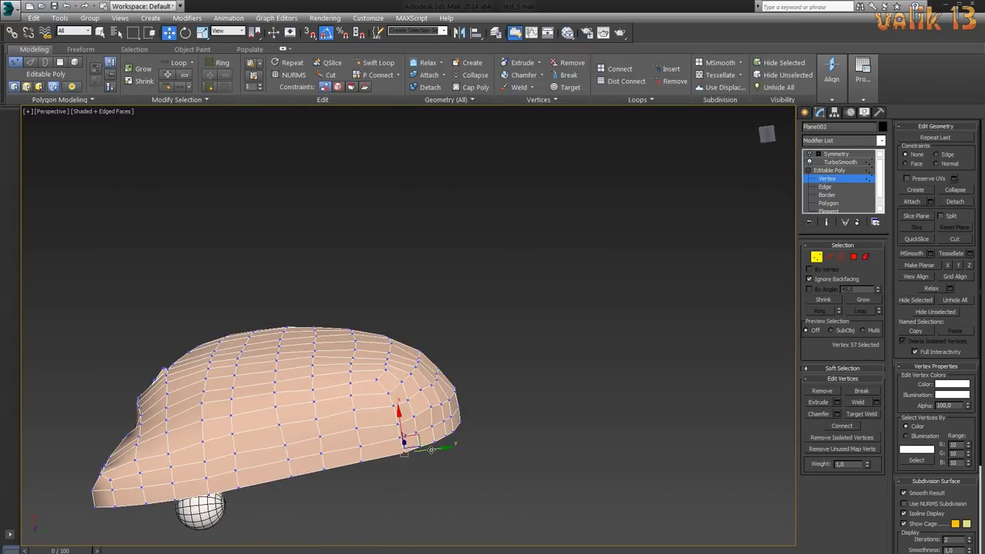
mouse_move(431, 450)
alt+middle_down()
mouse_move(521, 422)
mouse_move(431, 408)
mouse_move(362, 377)
mouse_move(511, 360)
mouse_move(468, 323)
alt+middle_up()
click(373, 393)
click(362, 377)
mouse_move(382, 297)
alt+middle_down()
mouse_move(520, 328)
mouse_move(376, 407)
mouse_move(611, 352)
mouse_move(607, 306)
mouse_move(464, 352)
mouse_move(605, 367)
mouse_move(489, 354)
alt+middle_up()
- Turn off the TurboSmooth preview, return to Editable Poly vertices, and undo two bad vertex moves
click(840, 162)
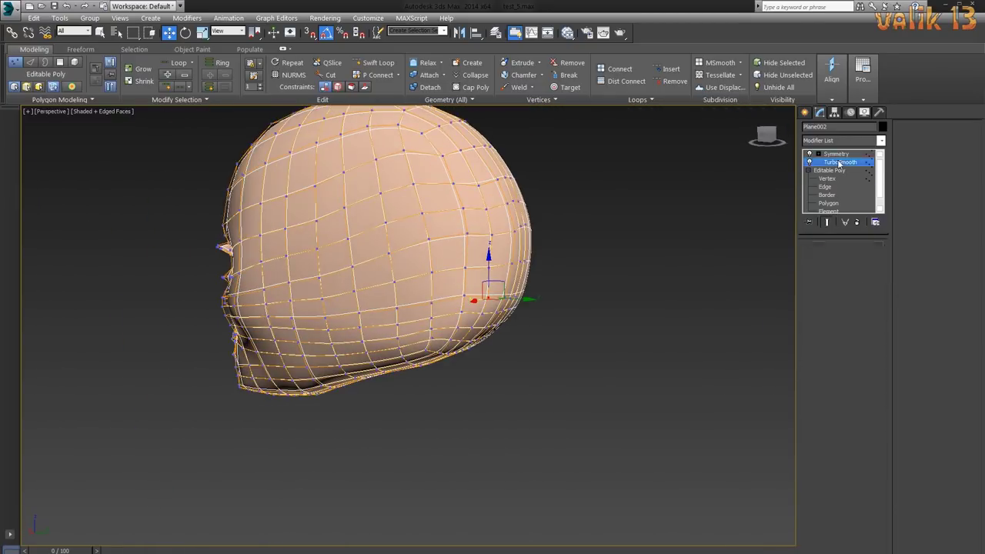
click(810, 159)
click(827, 178)
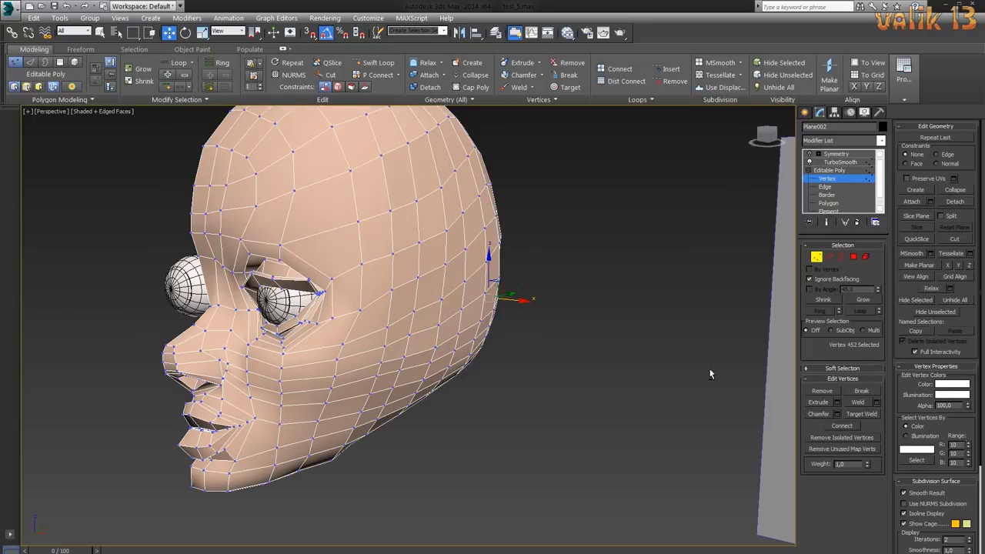
click(488, 265)
mouse_move(489, 266)
alt+middle_down()
mouse_move(534, 298)
mouse_move(460, 269)
mouse_move(646, 191)
mouse_move(530, 233)
mouse_move(506, 261)
mouse_move(585, 254)
mouse_move(677, 297)
mouse_move(537, 247)
mouse_move(517, 209)
alt+middle_up()
click(530, 233)
click(584, 254)
key(ctrl+z)
key(ctrl+z)
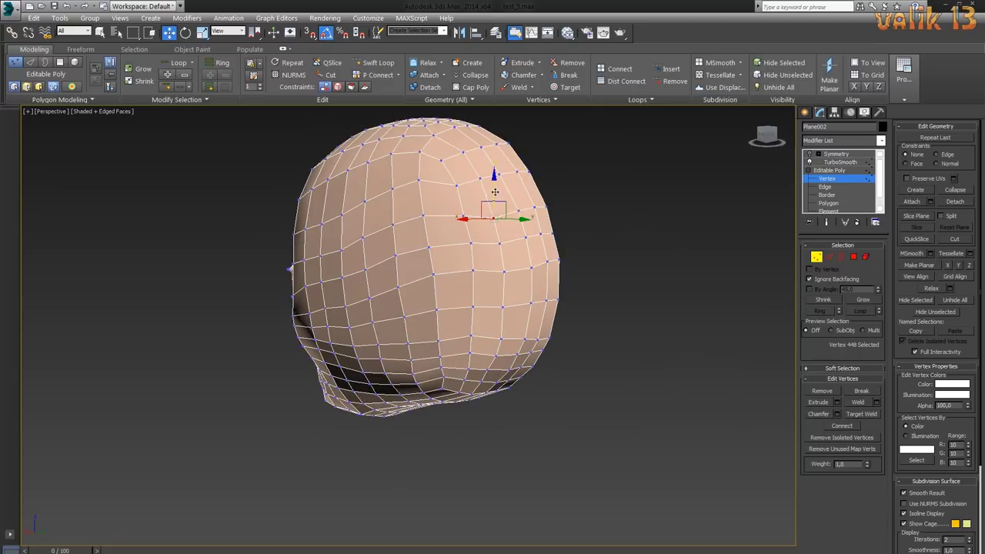
key(ctrl+z)
key(ctrl+z)
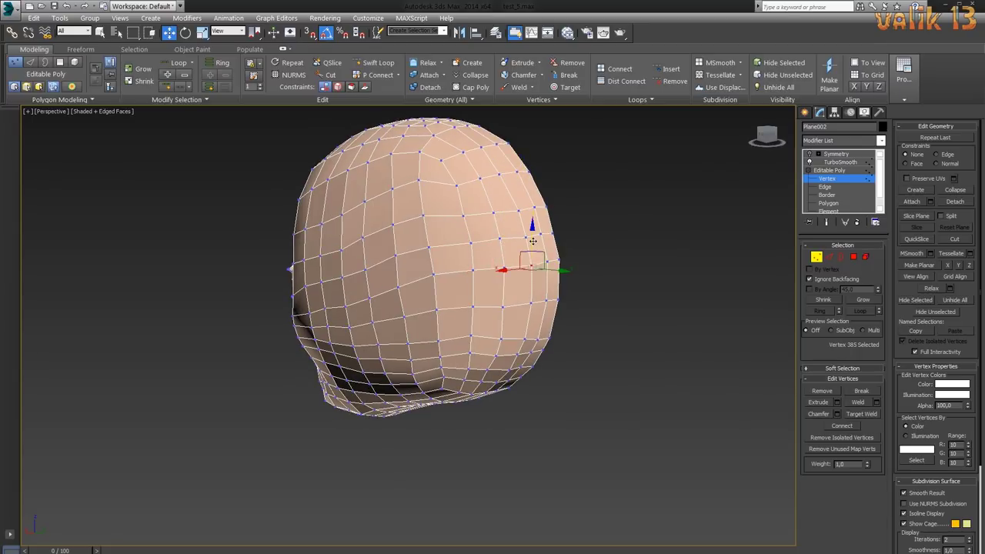
- Reposition vertices along the shell's left edge from behind, then undo that move
alt+middle_drag(531, 241, 424, 283)
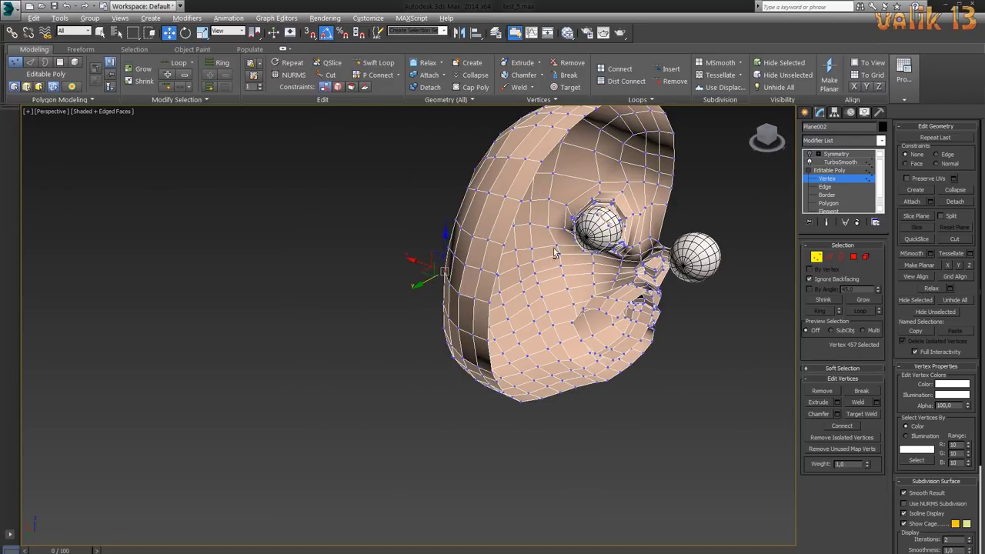
mouse_move(555, 254)
alt+middle_down()
mouse_move(443, 244)
mouse_move(623, 386)
mouse_move(522, 222)
mouse_move(577, 269)
mouse_move(596, 306)
mouse_move(625, 292)
mouse_move(608, 288)
mouse_move(651, 325)
mouse_move(462, 263)
mouse_move(358, 258)
alt+middle_up()
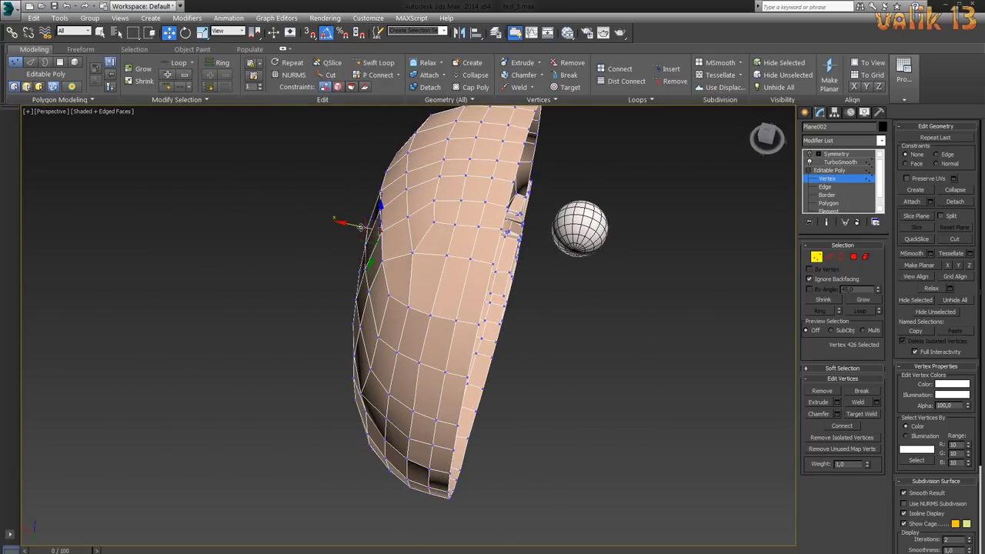
ctrl+drag(323, 308, 352, 360)
mouse_move(378, 338)
alt+middle_down()
mouse_move(552, 330)
mouse_move(377, 323)
alt+middle_up()
ctrl+drag(375, 396, 351, 413)
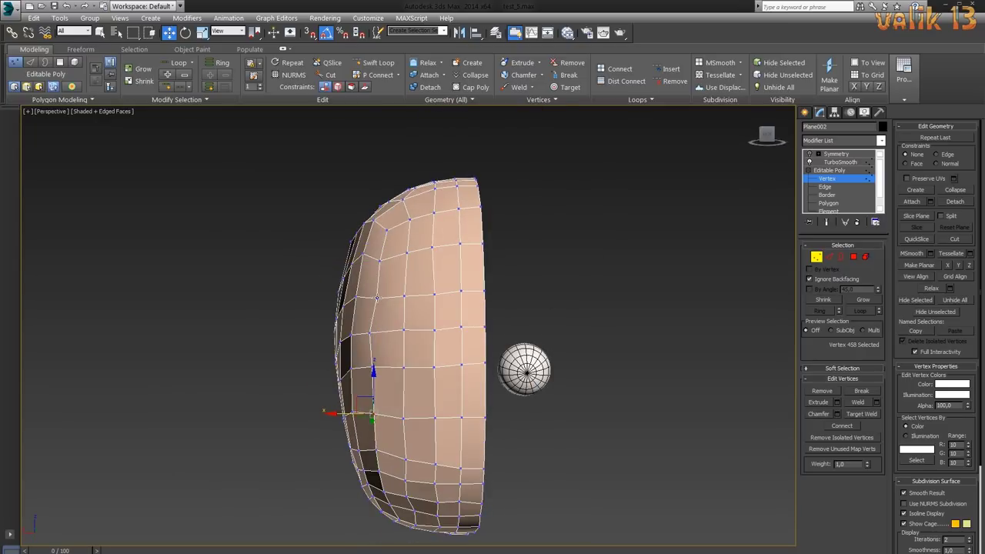
mouse_move(377, 298)
alt+middle_down()
mouse_move(617, 327)
mouse_move(347, 303)
mouse_move(590, 342)
mouse_move(525, 428)
alt+middle_up()
key(ctrl+z)
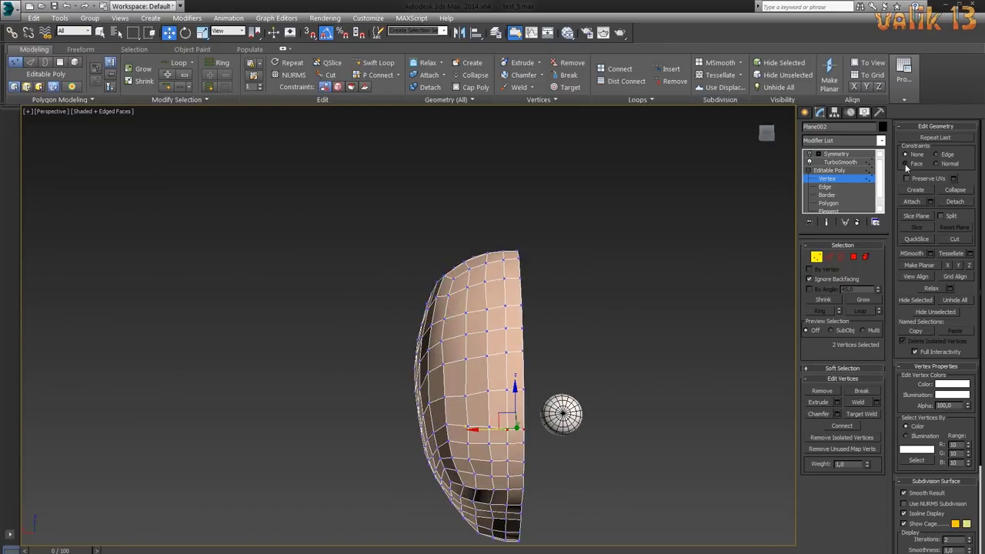
- Set vertex Constraints to Face and slide several skull vertices to even out the grid
click(906, 164)
alt+middle_drag(538, 347, 644, 392)
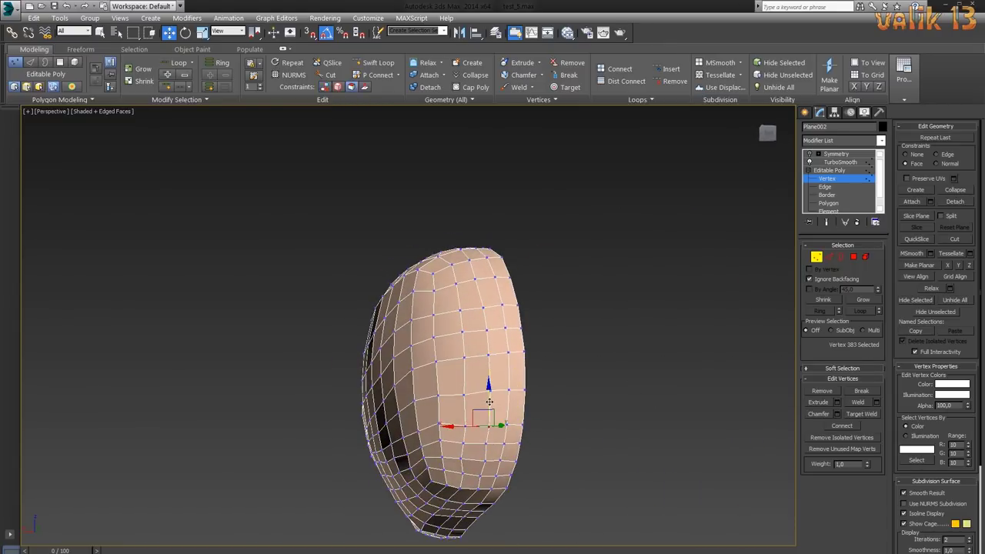
drag(488, 400, 511, 368)
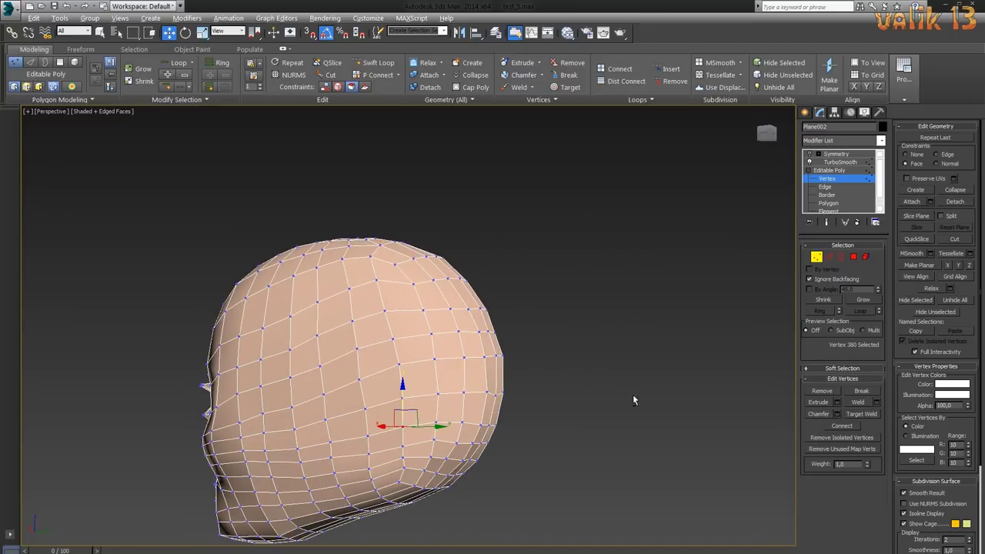
alt+middle_drag(369, 384, 389, 380)
ctrl+drag(388, 381, 417, 366)
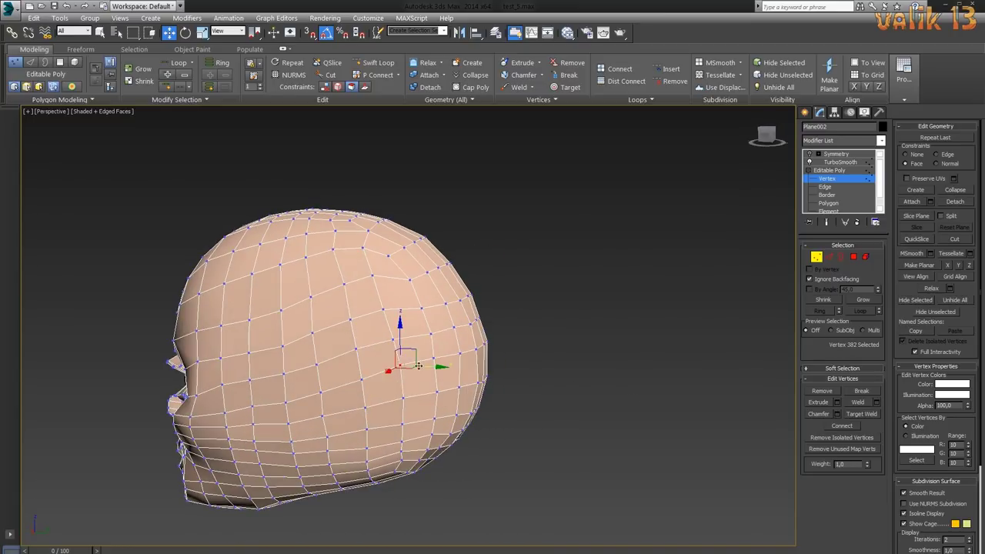
mouse_move(398, 342)
alt+middle_down()
mouse_move(546, 380)
mouse_move(413, 467)
alt+middle_up()
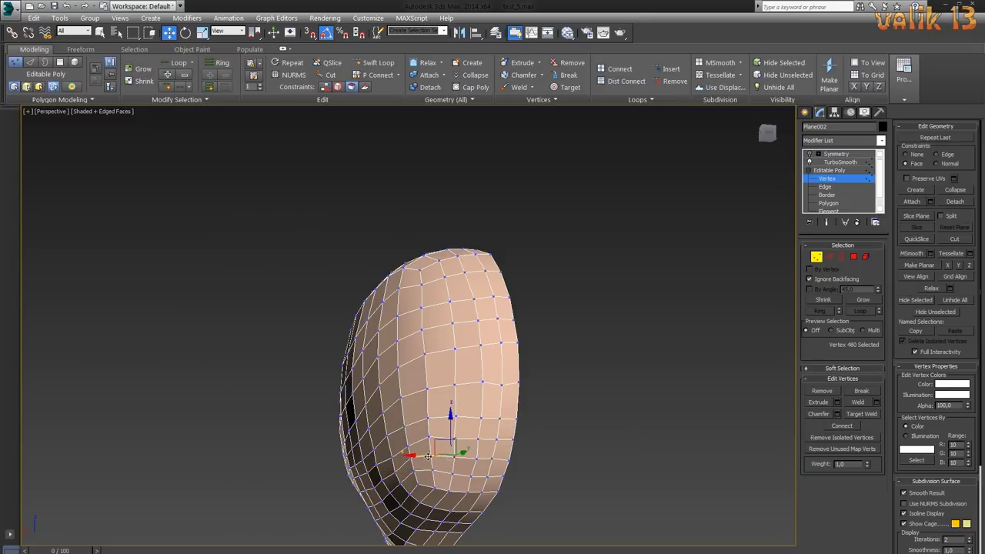
alt+drag(457, 460, 523, 385)
mouse_move(524, 384)
alt+middle_down()
mouse_move(572, 345)
mouse_move(459, 311)
mouse_move(452, 354)
mouse_move(532, 319)
alt+middle_up()
alt+drag(451, 242, 372, 308)
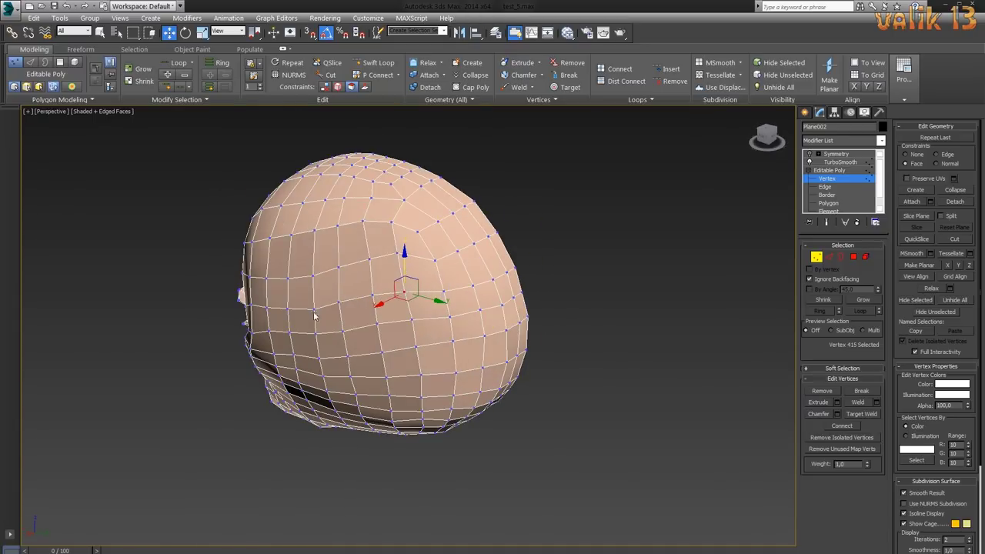
- Slide vertices on the side and back of the head along its surface
mouse_move(315, 288)
alt+mouse_down()
mouse_move(400, 239)
mouse_move(313, 277)
alt+mouse_up()
click(312, 277)
click(287, 283)
alt+middle_drag(289, 286, 295, 294)
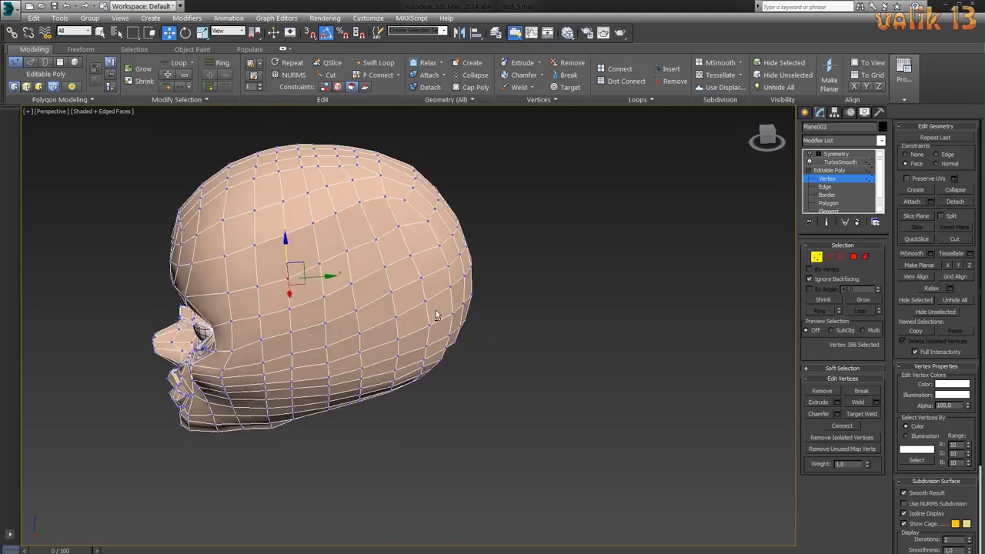
alt+middle_drag(547, 307, 485, 303)
click(374, 250)
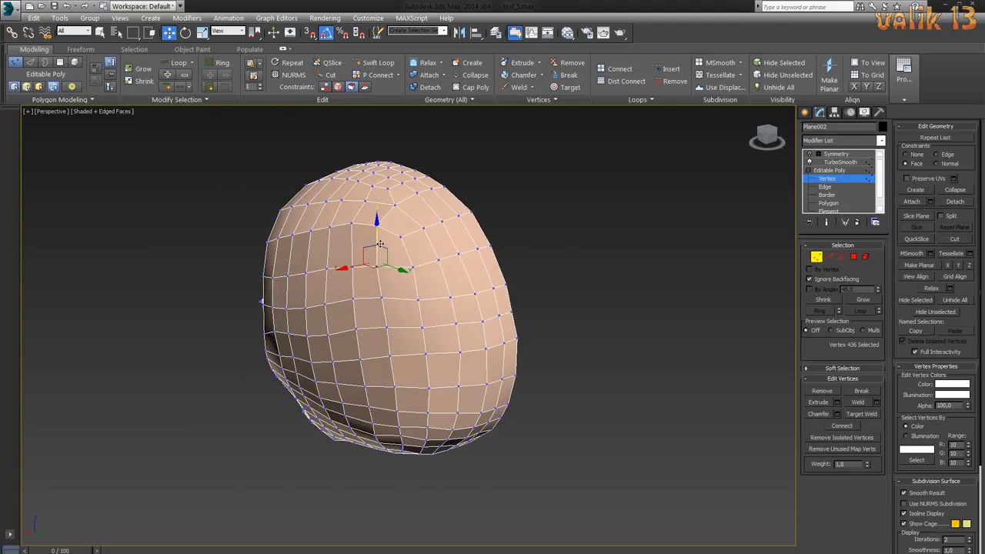
mouse_move(603, 290)
alt+middle_down()
mouse_move(598, 303)
mouse_move(608, 229)
mouse_move(663, 262)
mouse_move(488, 259)
mouse_move(611, 266)
mouse_move(569, 326)
mouse_move(598, 255)
mouse_move(720, 307)
mouse_move(603, 307)
mouse_move(593, 436)
mouse_move(565, 448)
mouse_move(562, 383)
mouse_move(530, 347)
mouse_move(461, 323)
alt+middle_up()
- Slide the forehead vertices along the surface to even out the crown
click(203, 254)
mouse_move(202, 254)
alt+middle_down()
mouse_move(326, 256)
mouse_move(264, 274)
alt+middle_up()
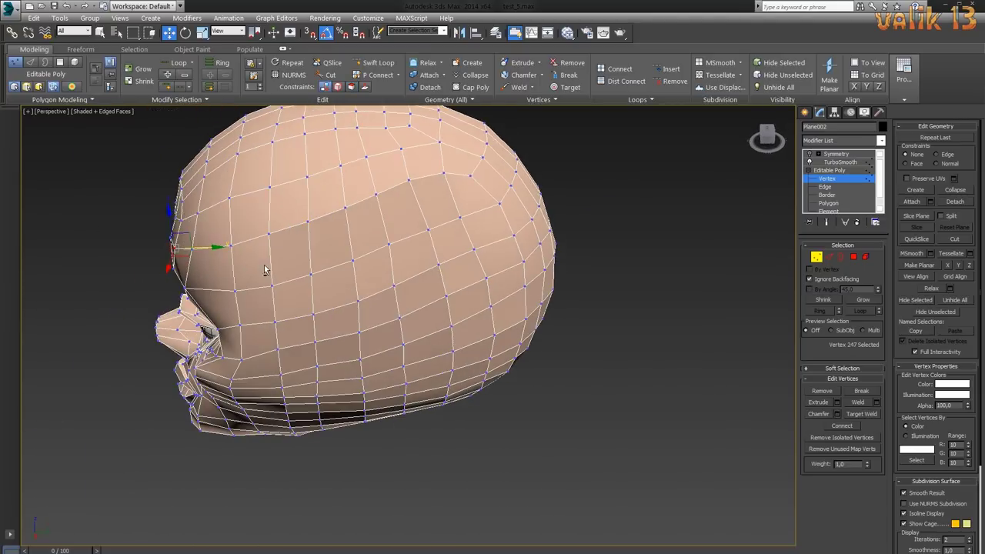
click(193, 219)
mouse_move(193, 219)
alt+middle_down()
mouse_move(266, 258)
mouse_move(179, 214)
mouse_move(411, 262)
mouse_move(179, 214)
mouse_move(181, 240)
alt+middle_up()
click(179, 214)
click(180, 215)
mouse_move(317, 287)
alt+middle_down()
mouse_move(431, 329)
mouse_move(553, 428)
mouse_move(521, 382)
mouse_move(559, 399)
mouse_move(586, 392)
alt+middle_up()
key(3)
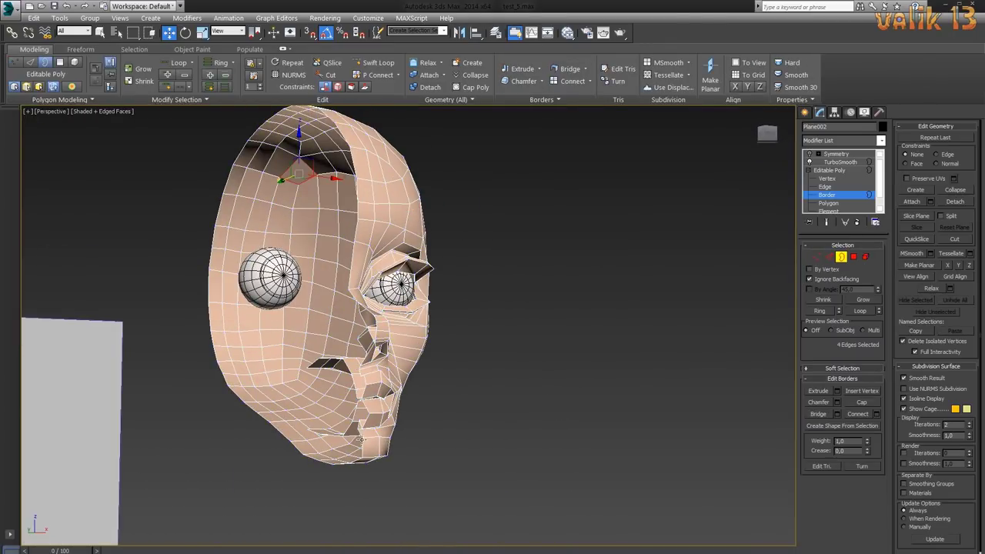
key(1)
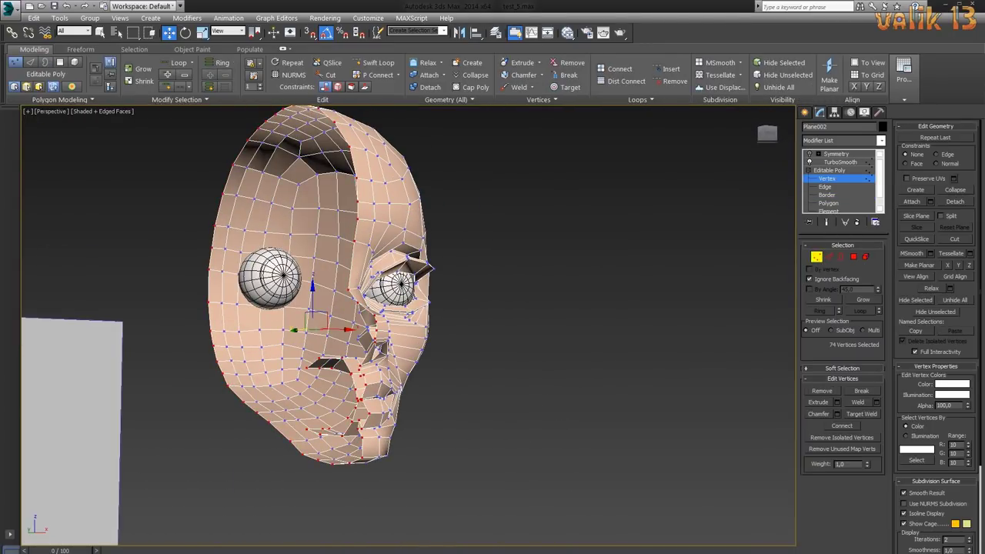
alt+middle_drag(585, 404, 578, 412)
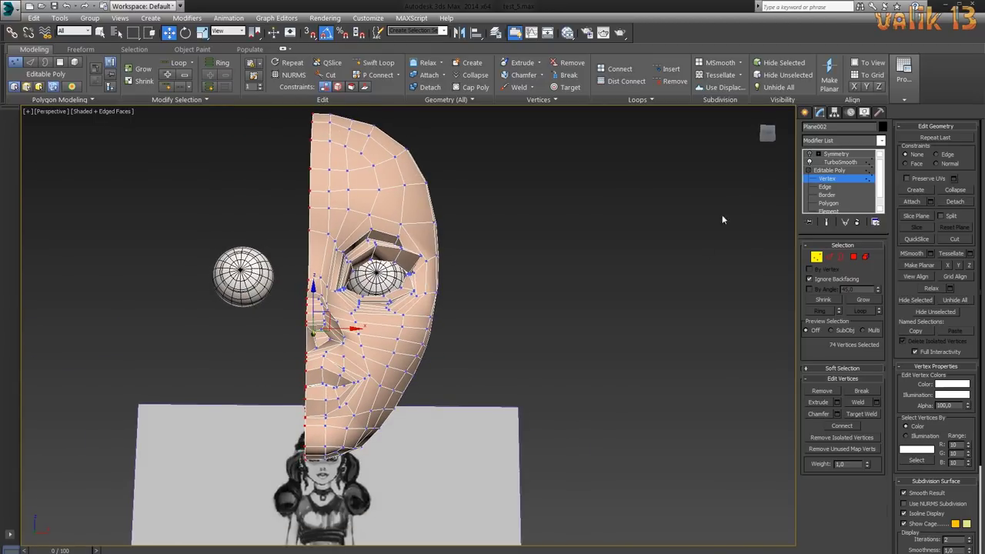
click(827, 222)
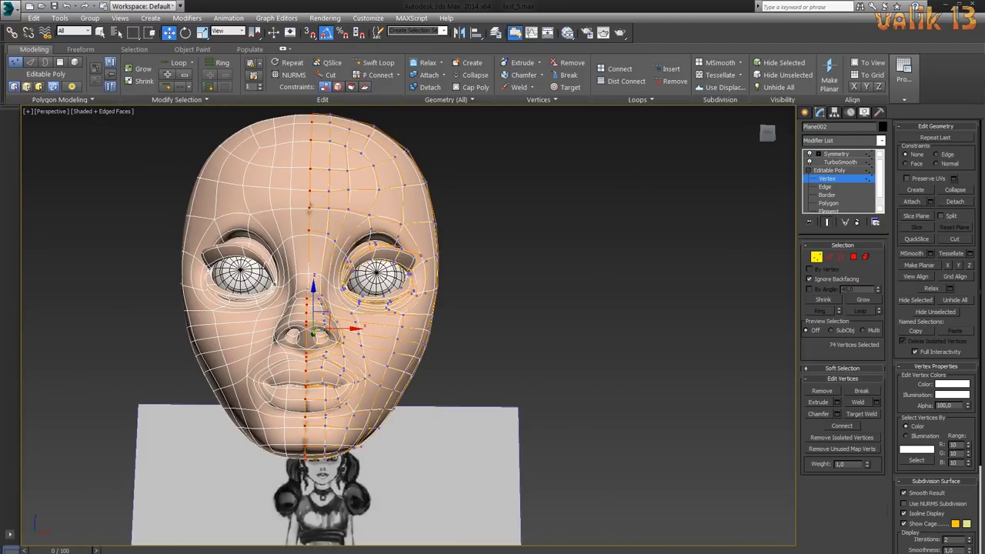
click(826, 222)
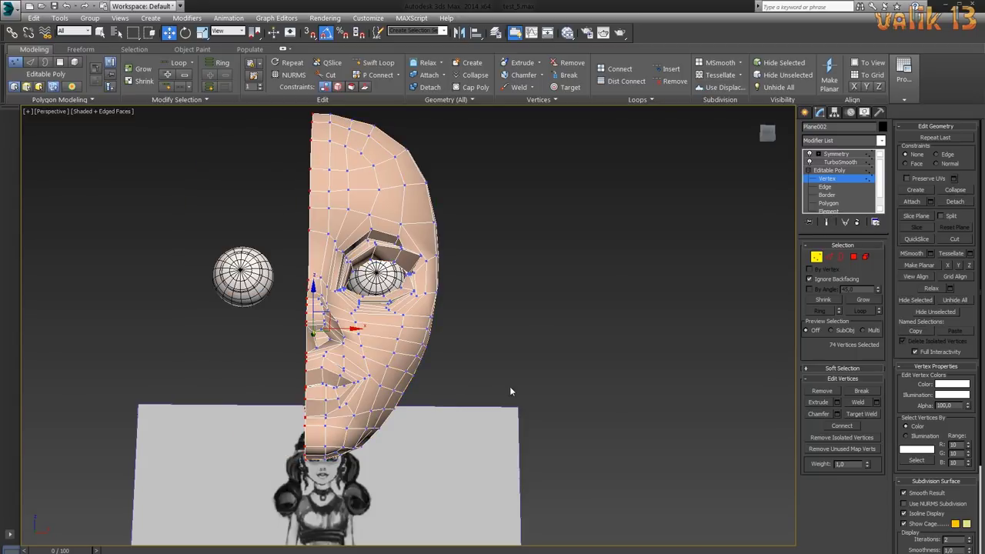
mouse_move(509, 386)
alt+middle_down()
mouse_move(523, 405)
mouse_move(584, 406)
mouse_move(624, 374)
mouse_move(595, 436)
mouse_move(631, 430)
mouse_move(300, 388)
alt+middle_up()
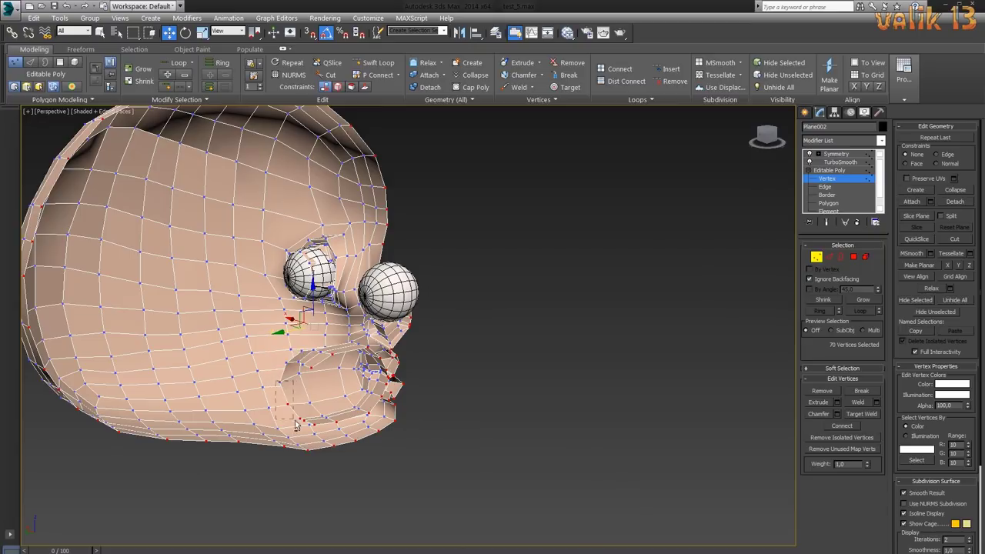
mouse_move(511, 422)
alt+middle_down()
mouse_move(419, 408)
mouse_move(523, 406)
mouse_move(429, 395)
mouse_move(483, 397)
mouse_move(465, 406)
mouse_move(465, 383)
mouse_move(488, 378)
mouse_move(565, 392)
mouse_move(328, 376)
mouse_move(290, 416)
alt+middle_up()
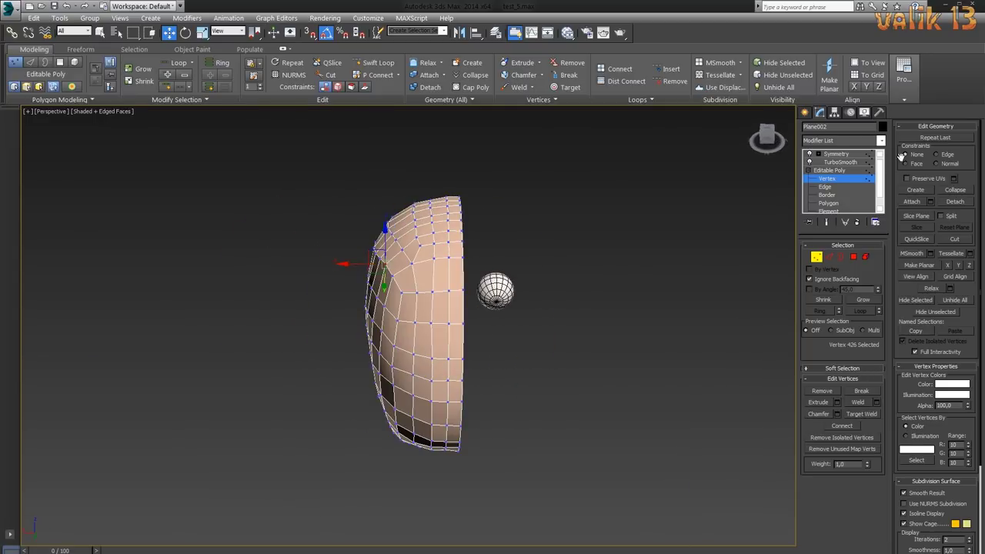
mouse_move(454, 279)
alt+middle_down()
mouse_move(618, 282)
mouse_move(589, 283)
mouse_move(573, 259)
alt+middle_up()
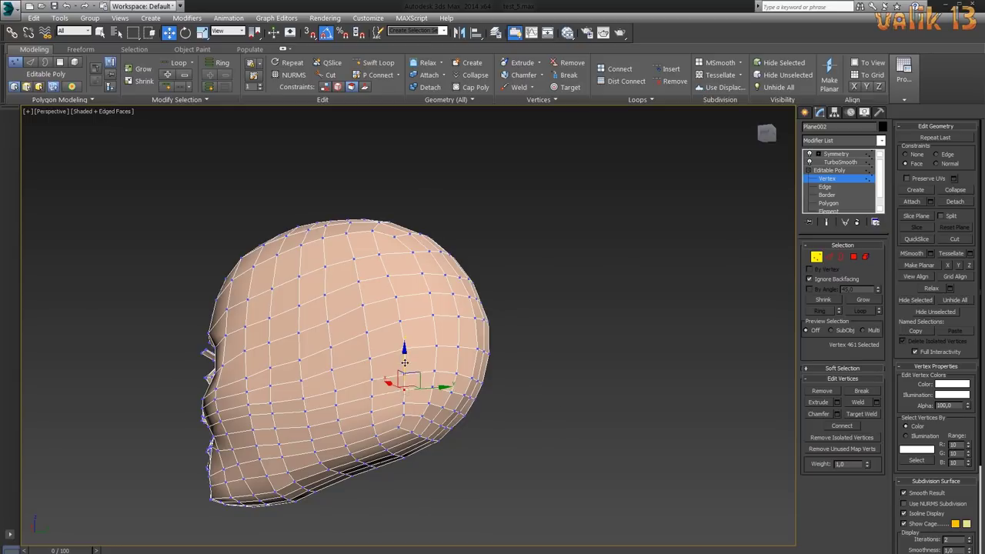
- Select chin vertices from a low side view, then select all head vertices
mouse_move(404, 362)
alt+middle_down()
mouse_move(511, 373)
mouse_move(589, 333)
mouse_move(407, 440)
alt+middle_up()
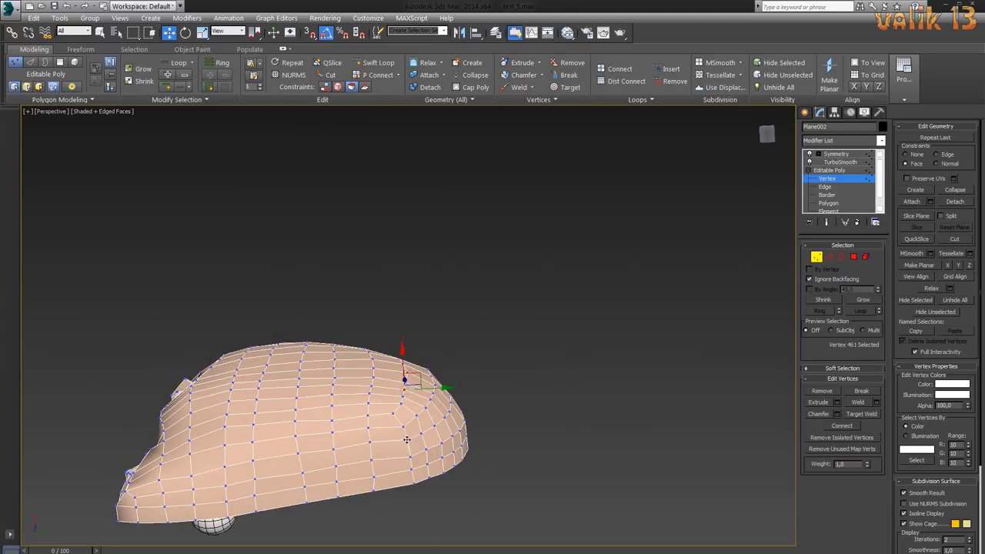
click(406, 440)
click(414, 472)
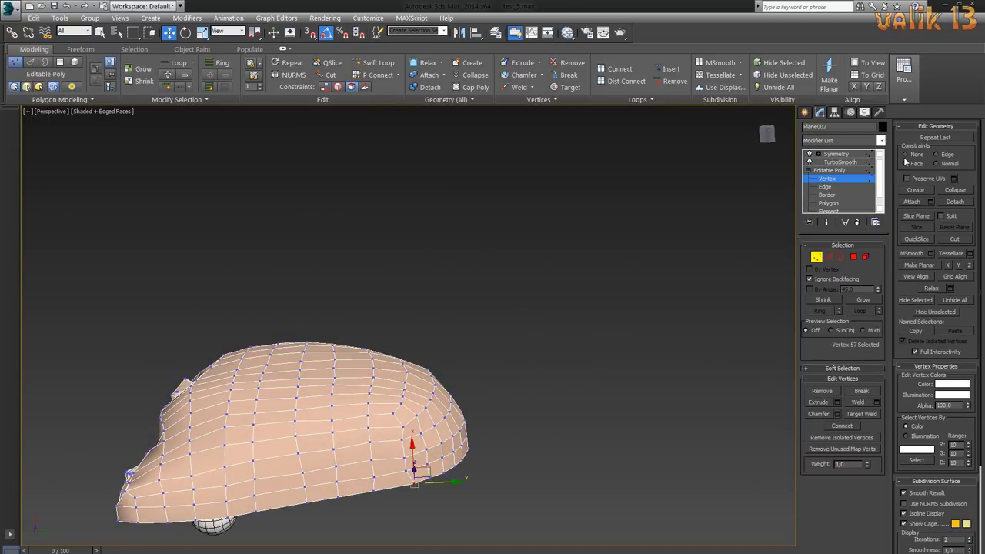
mouse_move(387, 488)
alt+middle_down()
mouse_move(547, 447)
mouse_move(560, 473)
mouse_move(418, 418)
mouse_move(583, 476)
alt+middle_up()
key(ctrl+a)
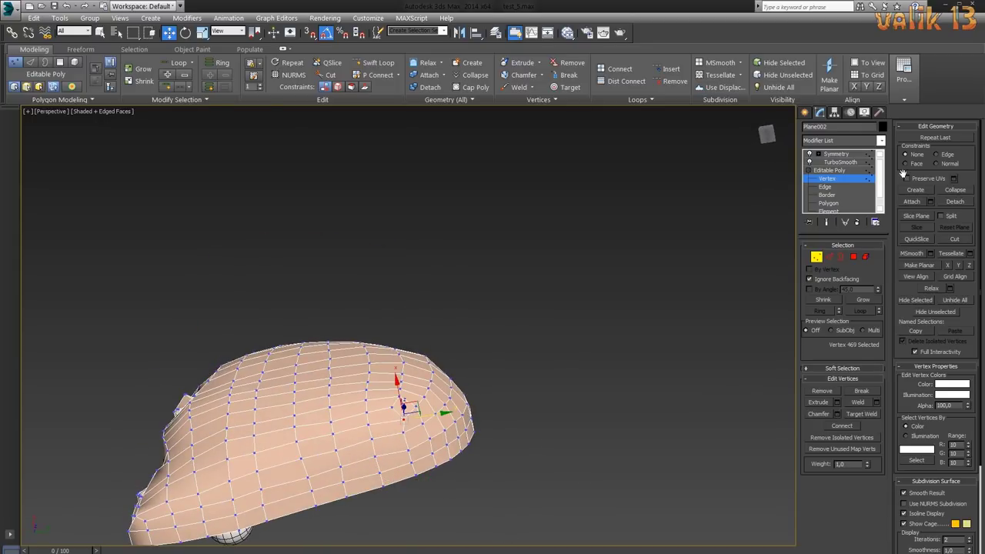
mouse_move(424, 419)
alt+middle_down()
mouse_move(538, 477)
mouse_move(585, 487)
mouse_move(519, 488)
mouse_move(562, 423)
mouse_move(512, 423)
mouse_move(469, 470)
mouse_move(444, 462)
mouse_move(484, 380)
mouse_move(362, 352)
mouse_move(285, 385)
mouse_move(241, 423)
mouse_move(494, 365)
mouse_move(452, 464)
mouse_move(510, 503)
mouse_move(574, 389)
mouse_move(568, 311)
mouse_move(481, 264)
mouse_move(576, 352)
mouse_move(343, 508)
alt+middle_up()
- Reselect the head, re-enter Vertex mode and clear the vertex selection
click(621, 352)
scroll(324, 342, up, 5)
scroll(324, 342, down, 2)
click(576, 352)
key(1)
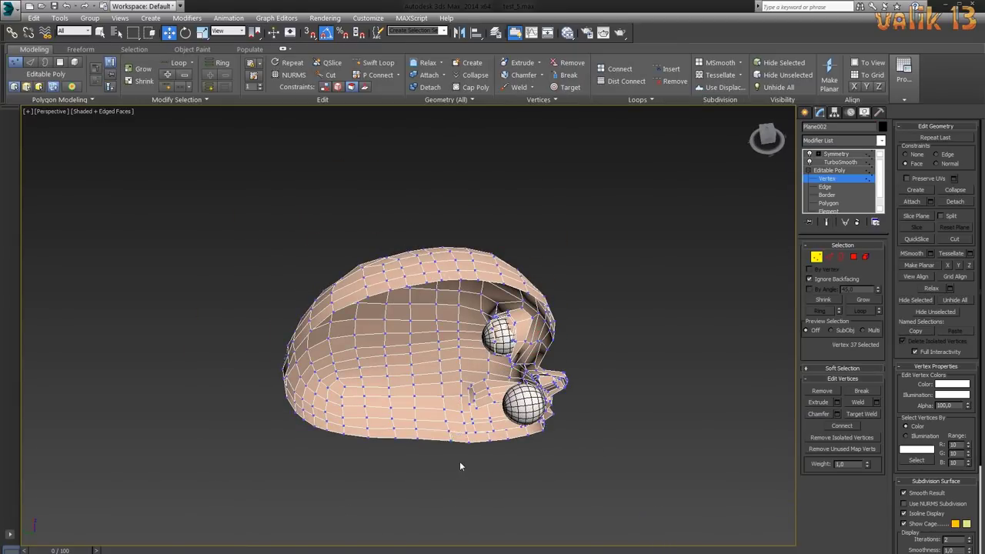
key(ctrl+a)
click(365, 438)
- Adjust the vertices below the eye, then deselect and zoom out to a side view
drag(488, 442, 528, 450)
scroll(565, 442, up, 5)
scroll(600, 435, down, 5)
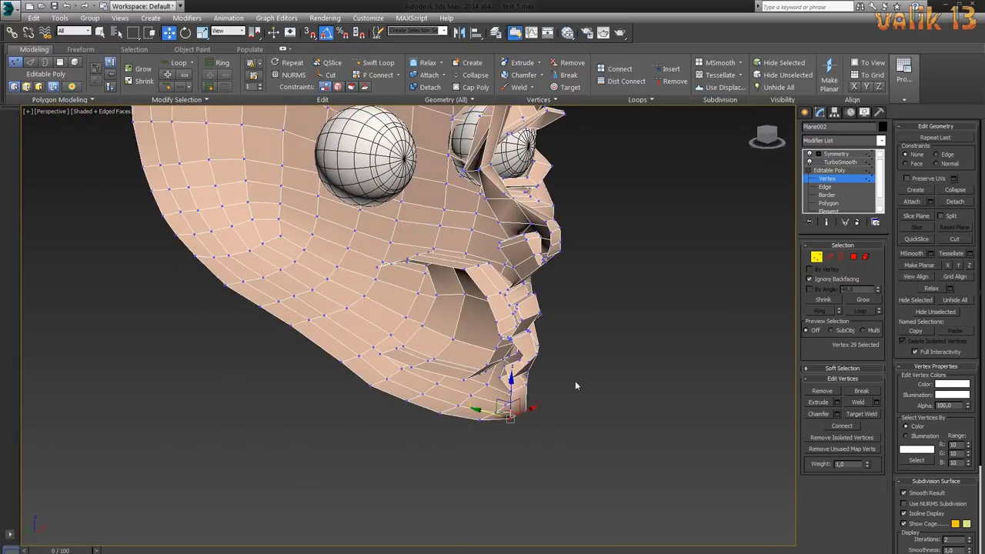
mouse_move(575, 380)
alt+middle_down()
mouse_move(654, 387)
mouse_move(606, 371)
mouse_move(660, 385)
mouse_move(614, 392)
mouse_move(585, 384)
alt+middle_up()
click(628, 354)
scroll(660, 385, down, 5)
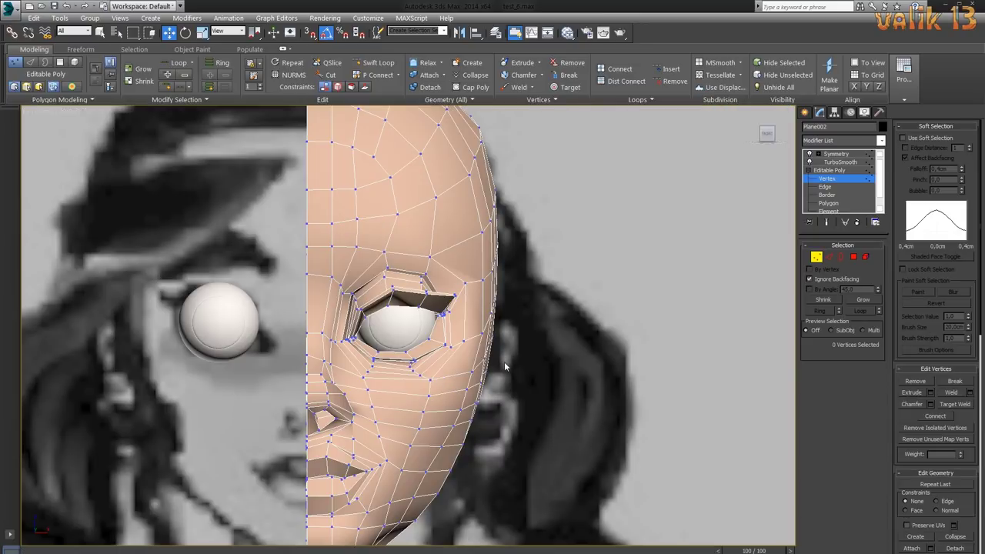
- In Polygon mode, select the brow polygons above the eye
middle_drag(504, 362, 513, 377)
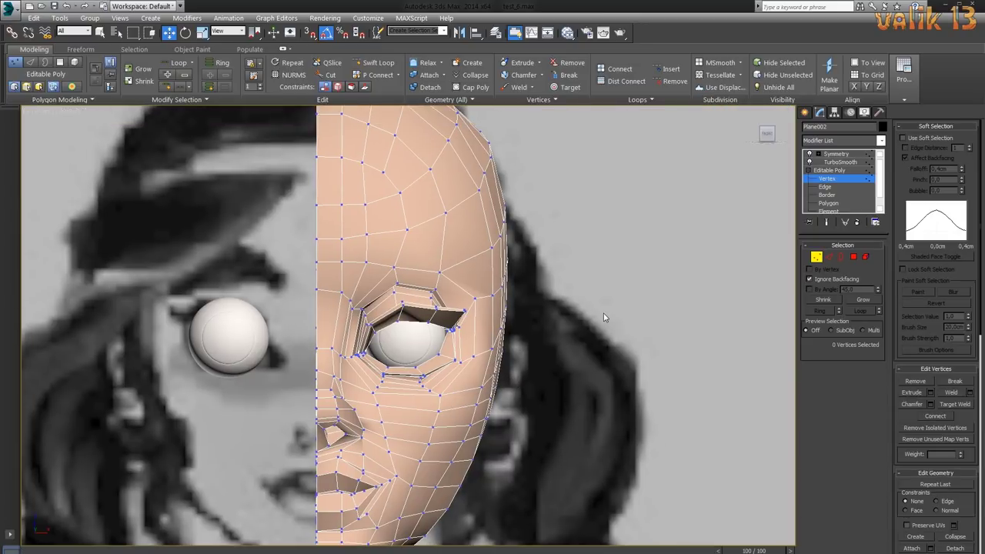
key(4)
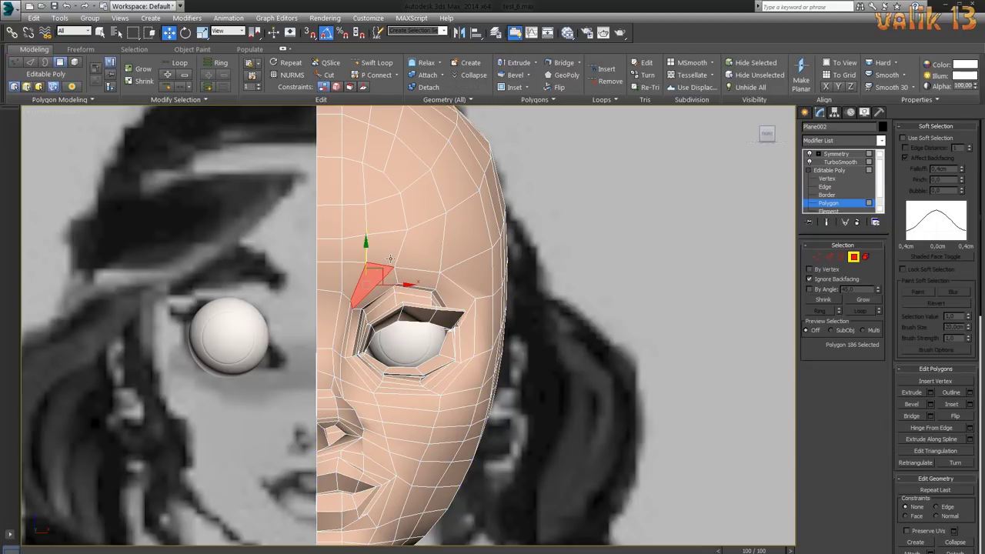
ctrl+click(382, 248)
ctrl+click(422, 239)
ctrl+click(462, 251)
ctrl+click(480, 274)
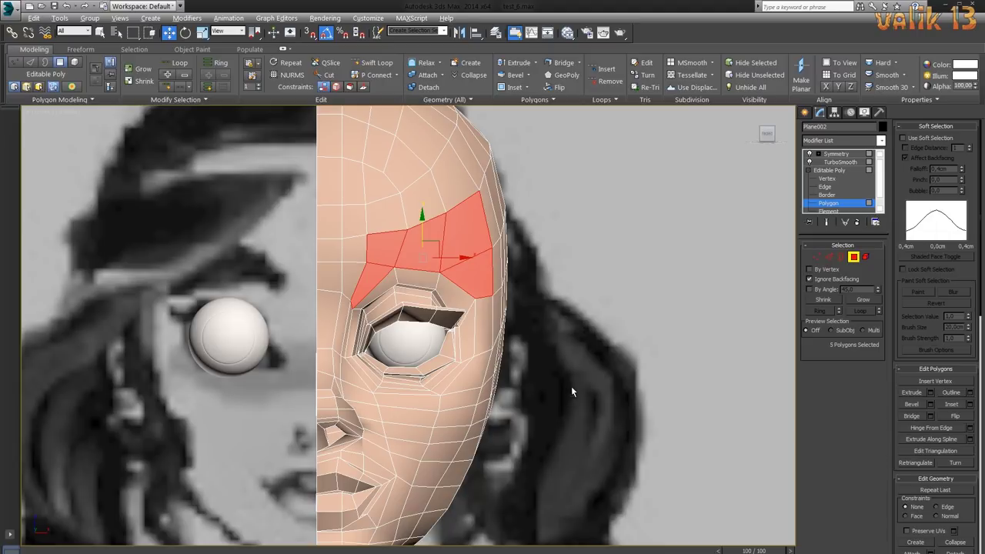
- Undo a misplaced first brow clone and restore the five-polygon brow selection
alt+middle_drag(571, 386, 643, 427)
shift+drag(410, 253, 429, 267)
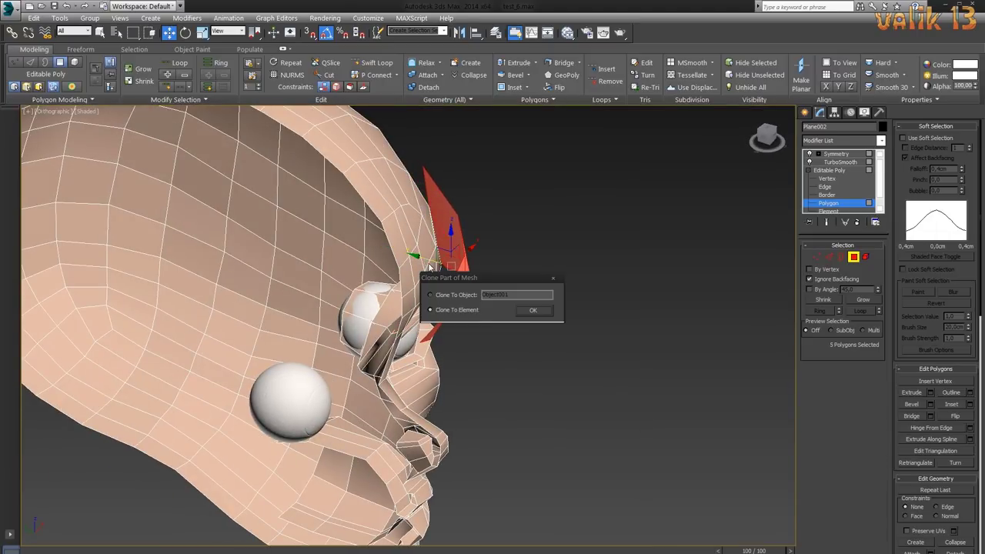
click(532, 312)
mouse_move(620, 382)
alt+middle_down()
mouse_move(566, 380)
mouse_move(511, 416)
mouse_move(521, 395)
mouse_move(451, 352)
mouse_move(564, 406)
alt+middle_up()
key(ctrl+z)
key(ctrl+z)
click(524, 399)
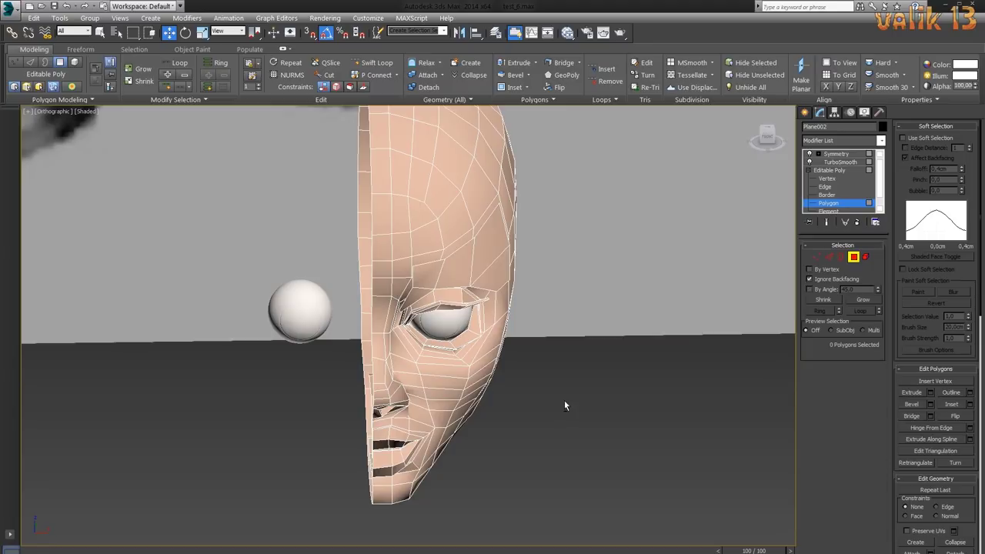
key(ctrl+z)
key(ctrl+z)
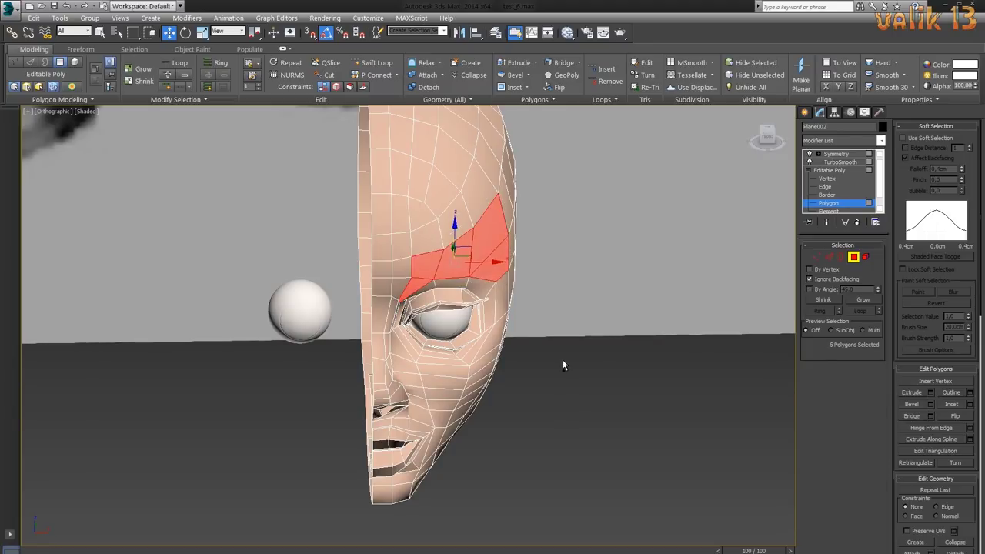
key(ctrl+z)
key(ctrl+z)
- Clone the five brow polygons to a new object named Object001 and select it
alt+middle_drag(579, 393, 624, 406)
shift+drag(466, 235, 534, 273)
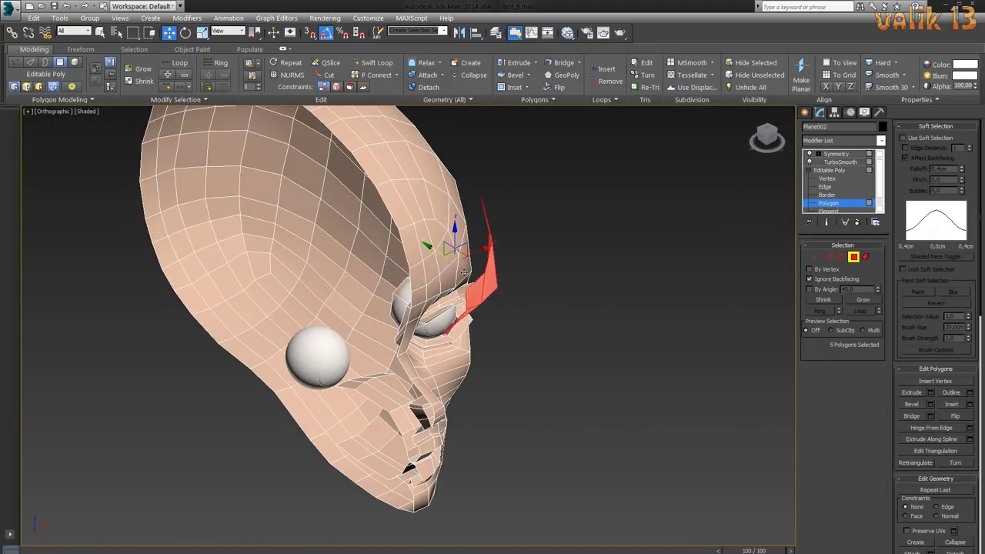
click(531, 311)
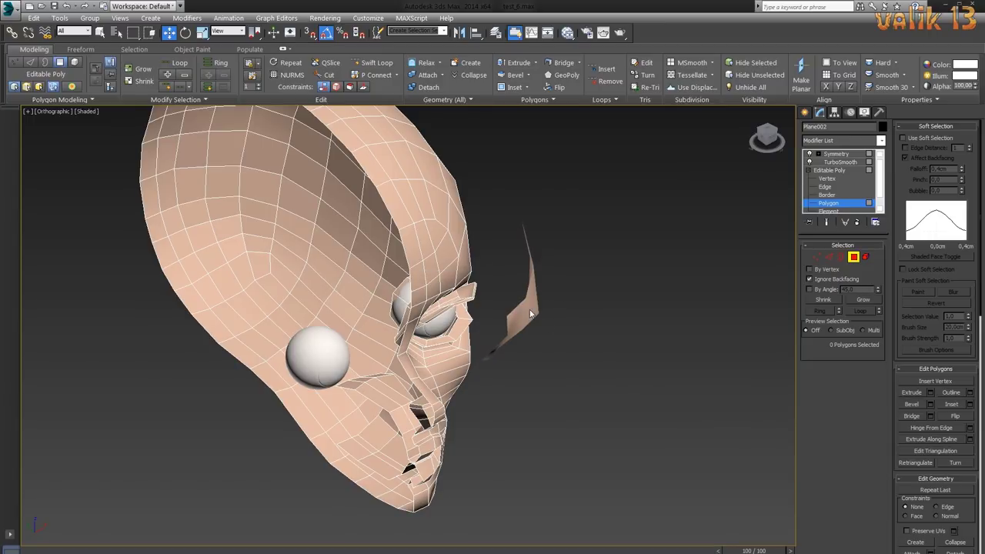
click(450, 320)
click(836, 154)
right_click(836, 161)
- Undo the accidental stack collapse on the brow and frame the head in front view
click(856, 279)
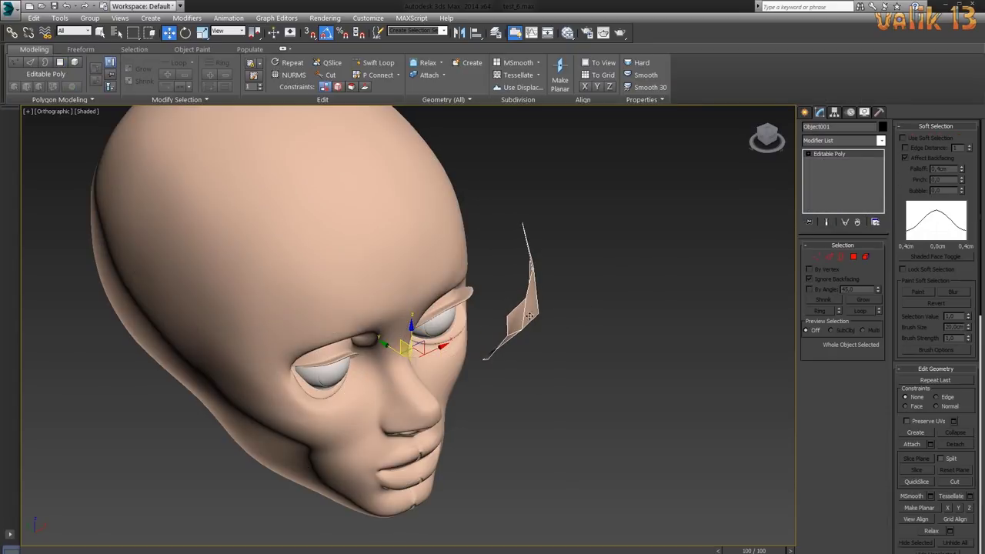
key(ctrl+z)
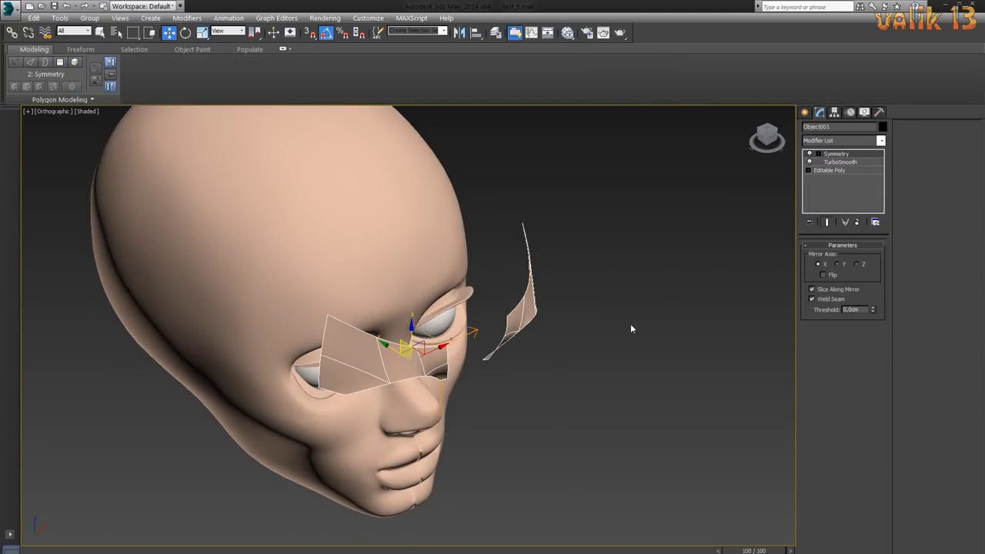
click(829, 170)
mouse_move(597, 380)
alt+middle_down()
mouse_move(572, 412)
mouse_move(583, 388)
mouse_move(654, 399)
alt+middle_up()
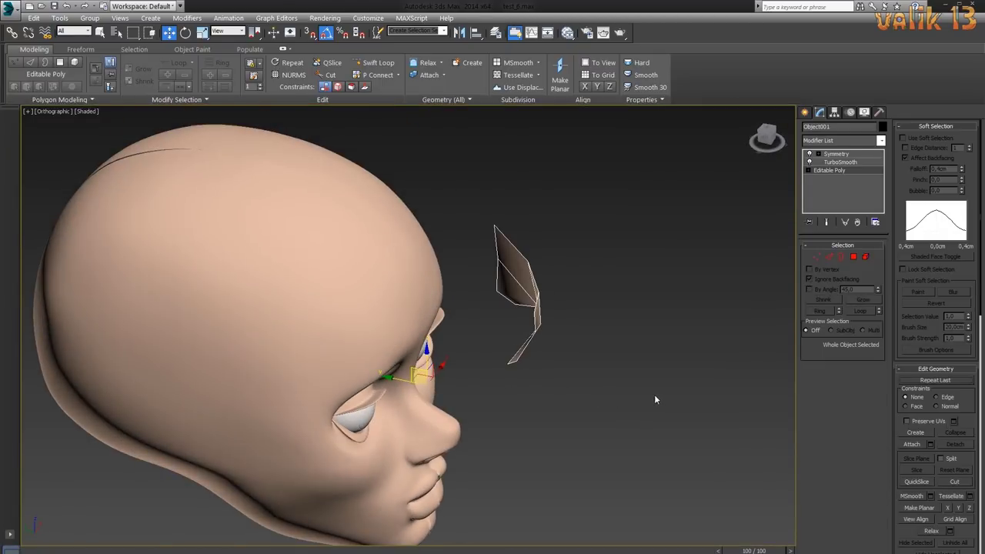
key(f)
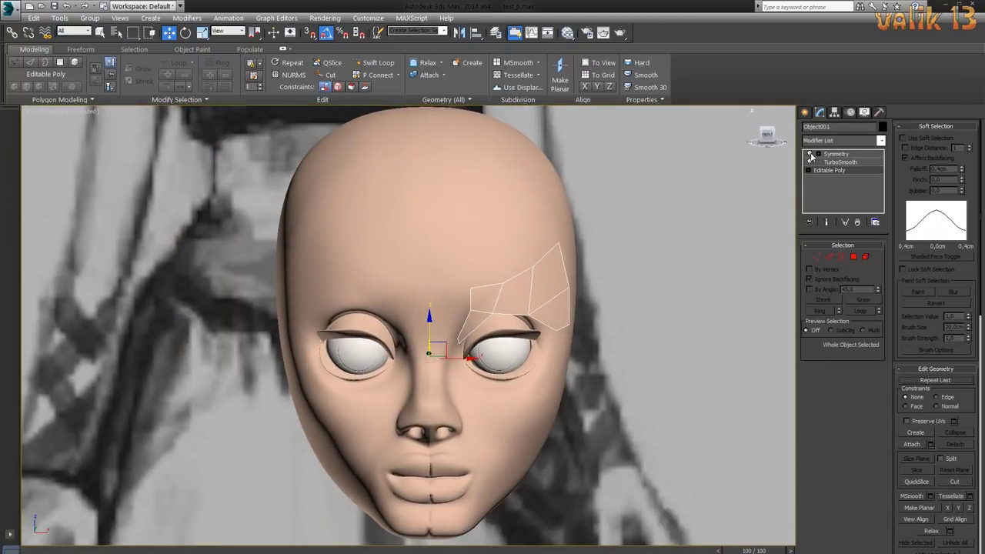
click(635, 273)
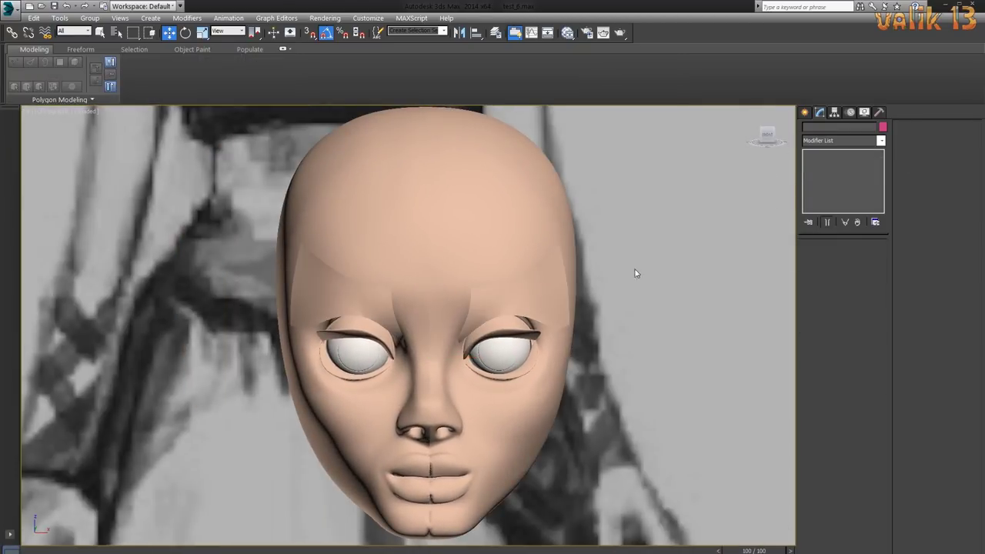
alt+middle_drag(643, 389, 528, 376)
key(f)
key(ctrl+z)
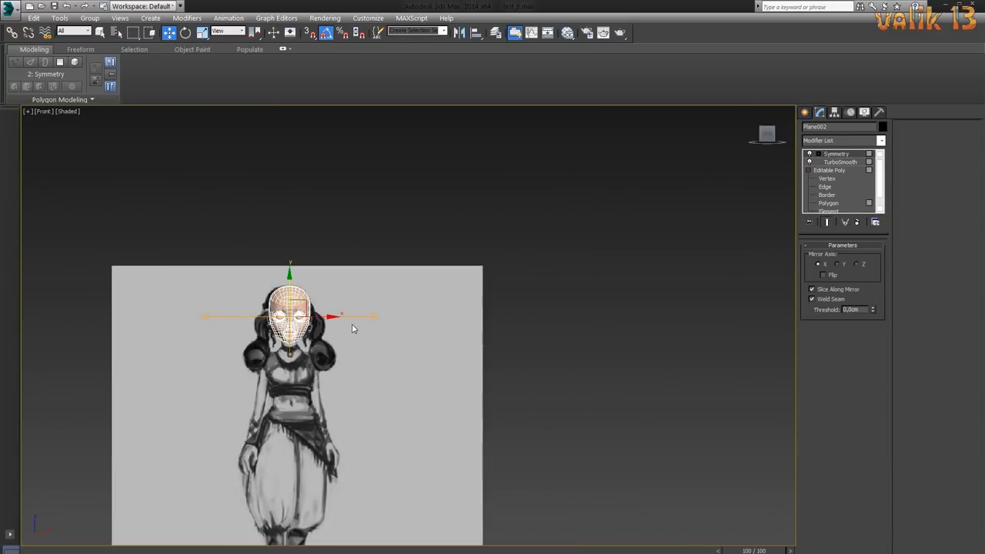
scroll(352, 329, up, 5)
key(z)
- Turn off the head's Symmetry and enter the eyebrow's base mesh at vertex level
click(809, 154)
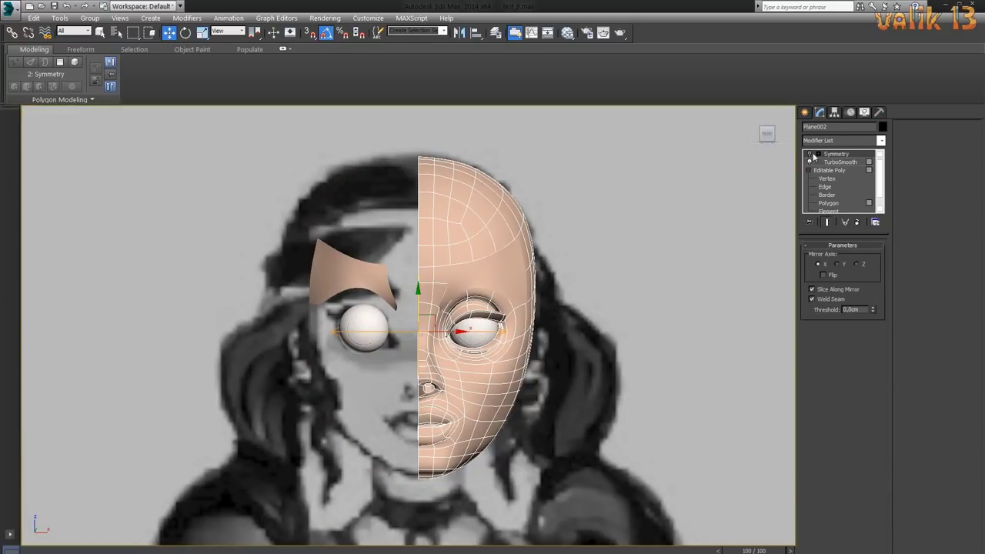
click(385, 273)
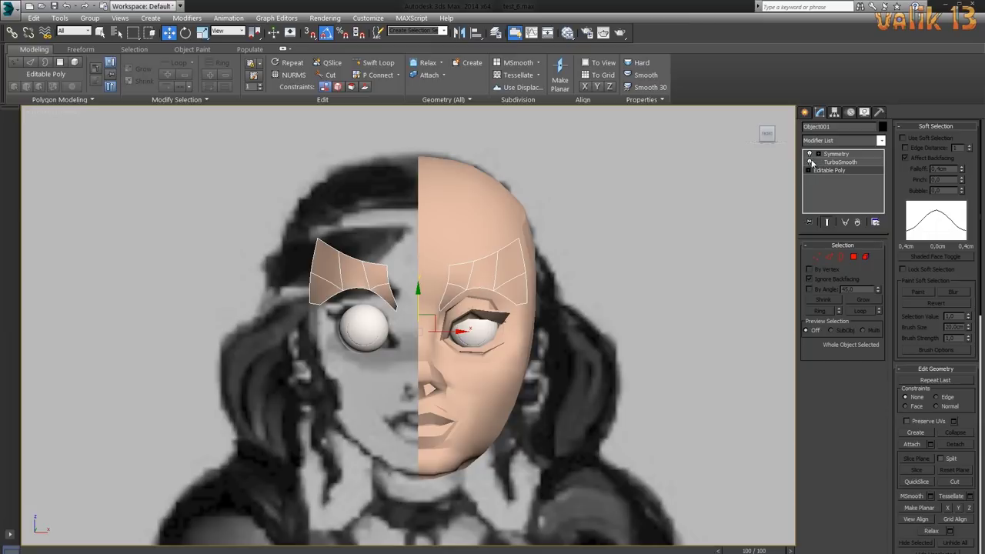
click(810, 163)
click(830, 170)
key(4)
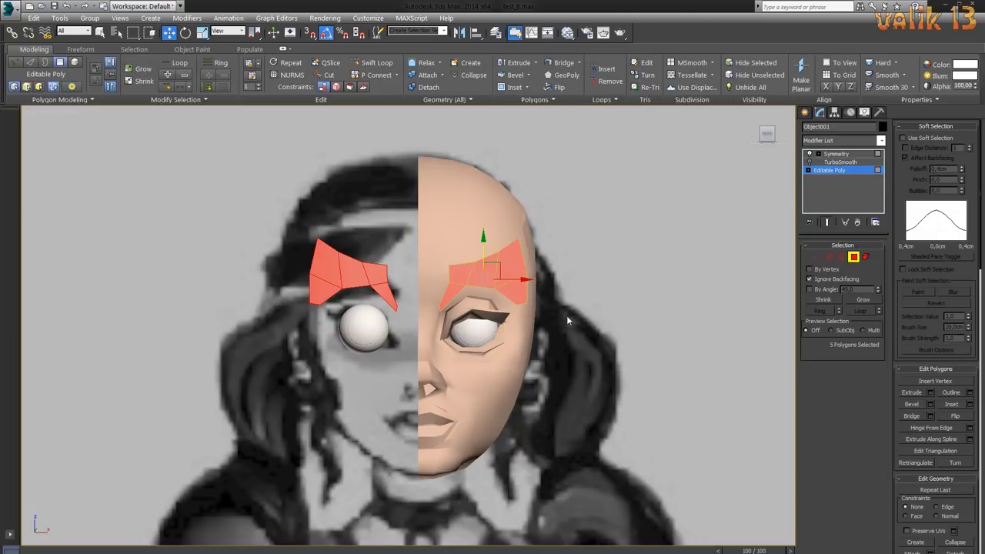
scroll(502, 288, up, 5)
middle_drag(386, 269, 398, 273)
key(1)
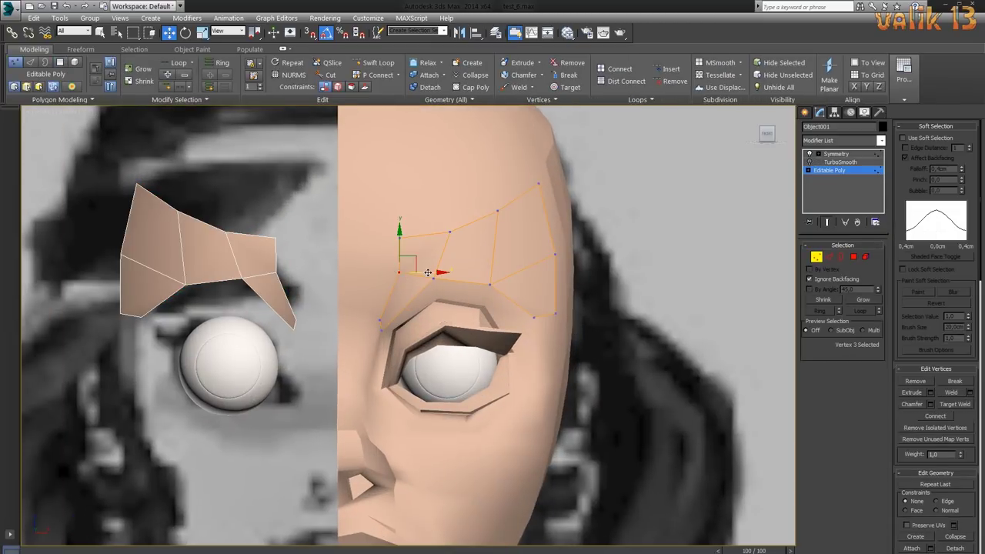
- Move a lower brow vertex and make the eyebrow see-through via Object Properties
ctrl+click(380, 320)
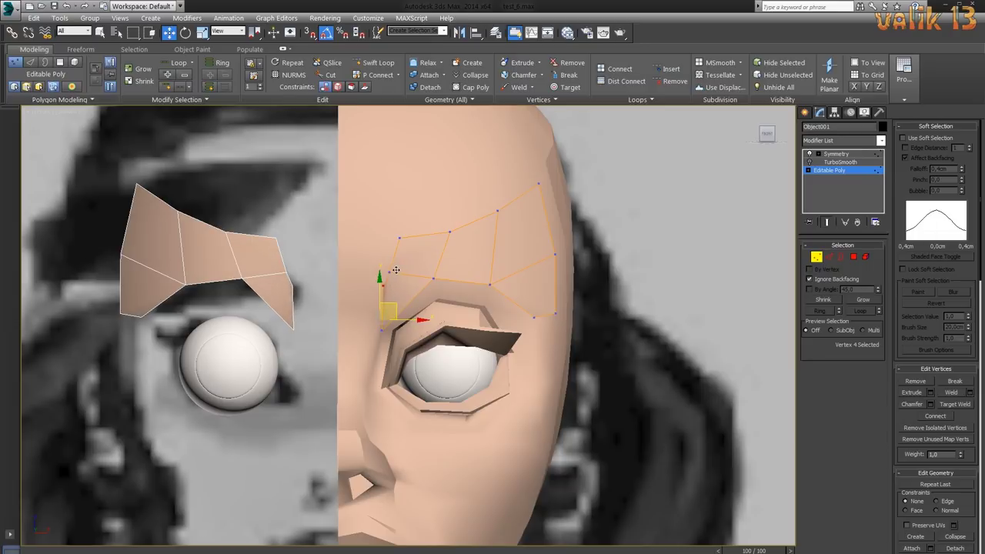
mouse_move(395, 270)
mouse_down()
mouse_move(395, 295)
mouse_move(413, 274)
mouse_up()
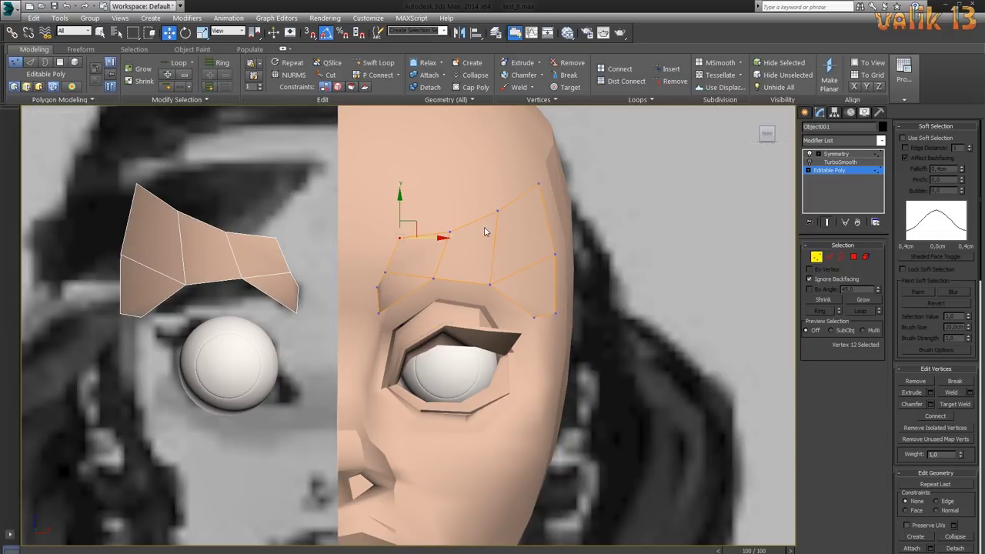
right_click(478, 247)
click(407, 314)
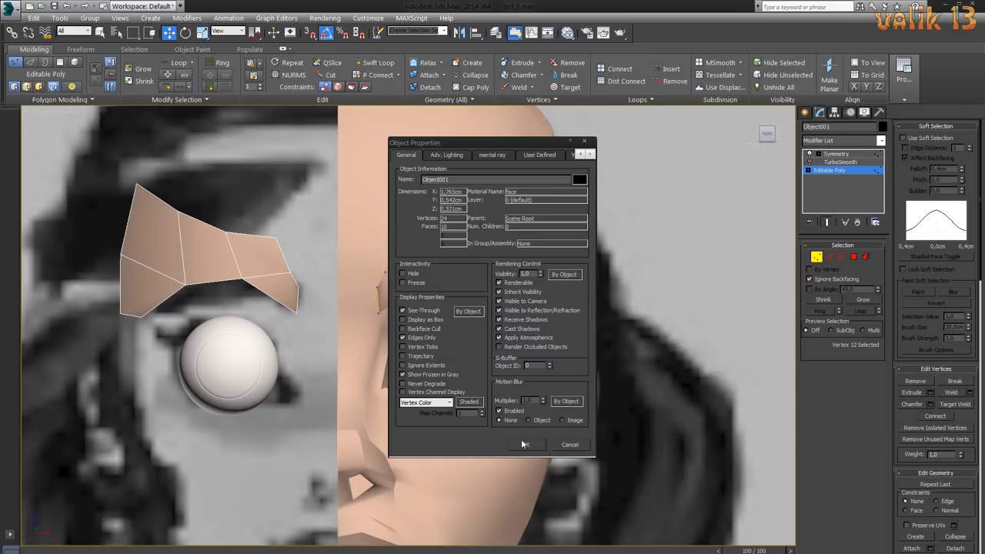
click(505, 517)
- Grow the lower brow vertex selection and try lowering it, undoing the attempts
click(407, 274)
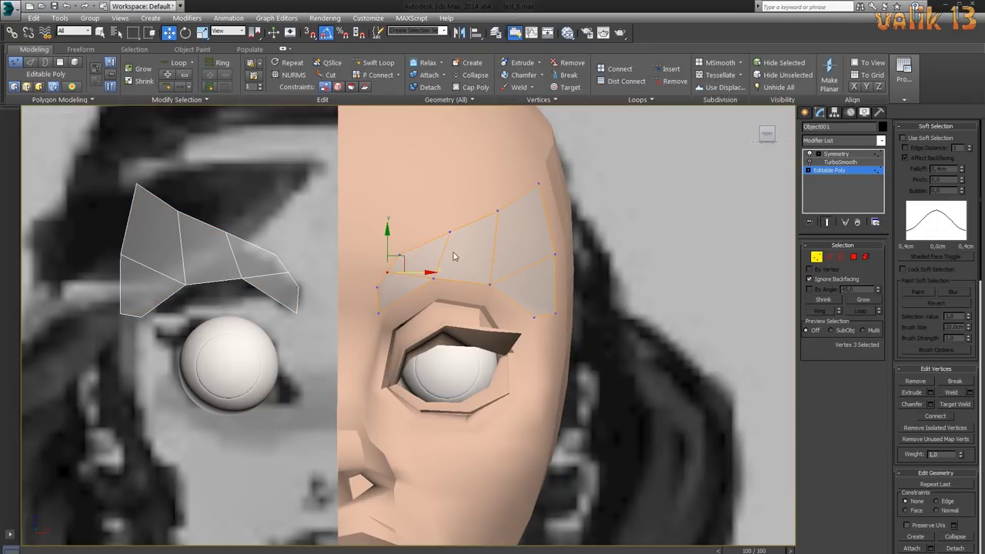
key(ctrl+Page_Up)
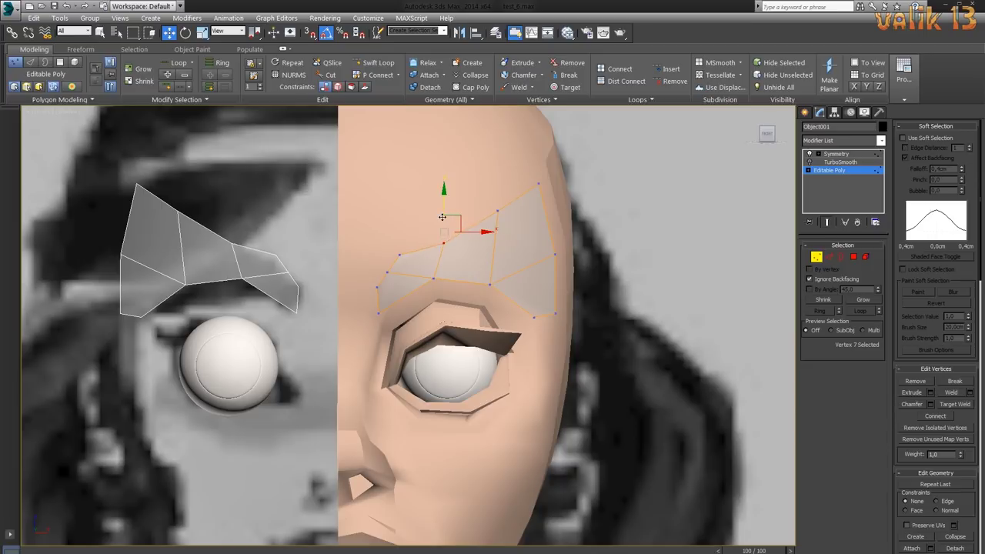
key(ctrl+Page_Up)
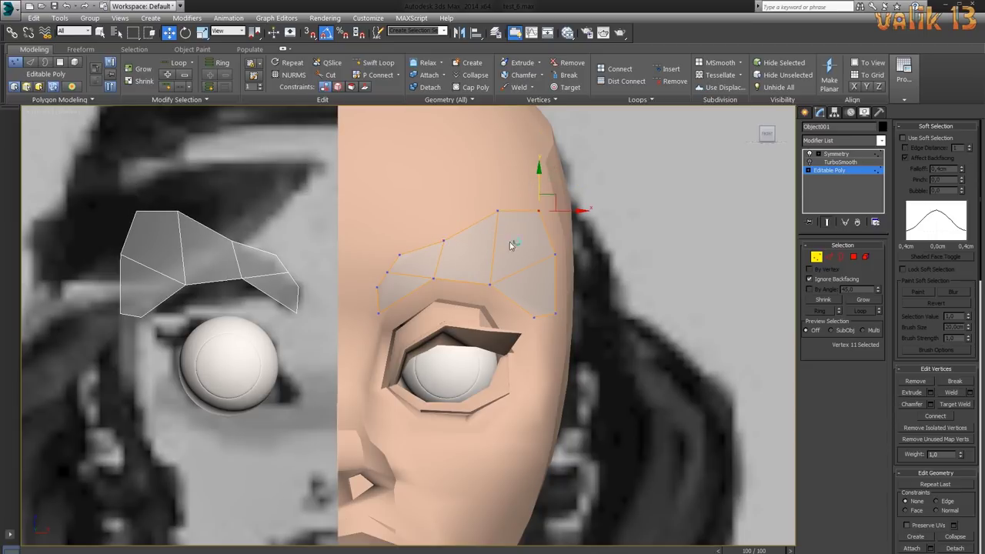
drag(497, 214, 497, 238)
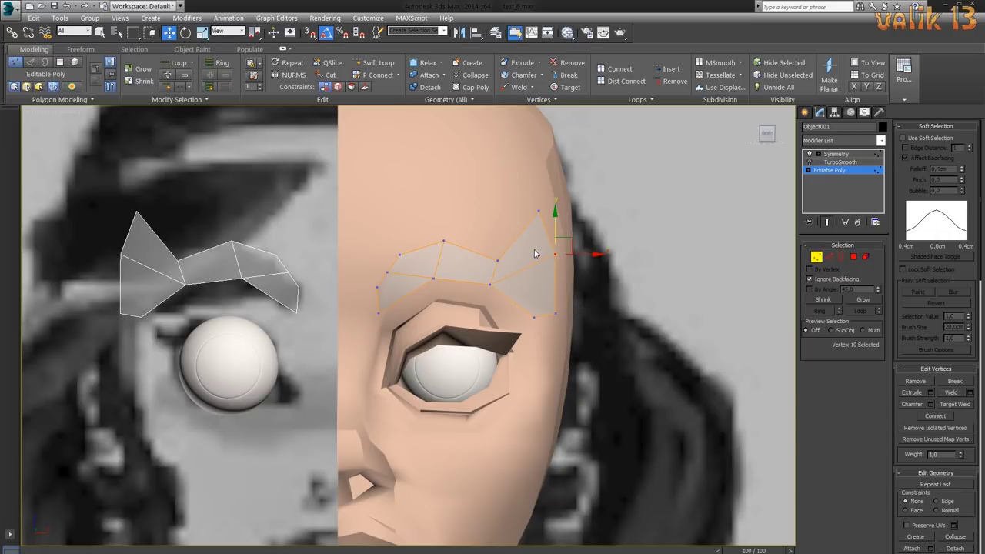
key(4)
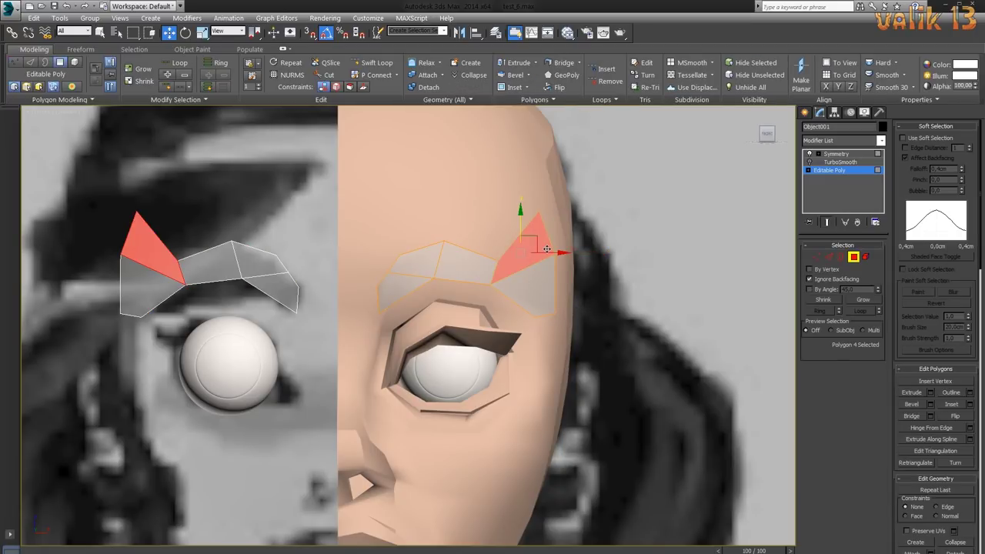
ctrl+click(816, 256)
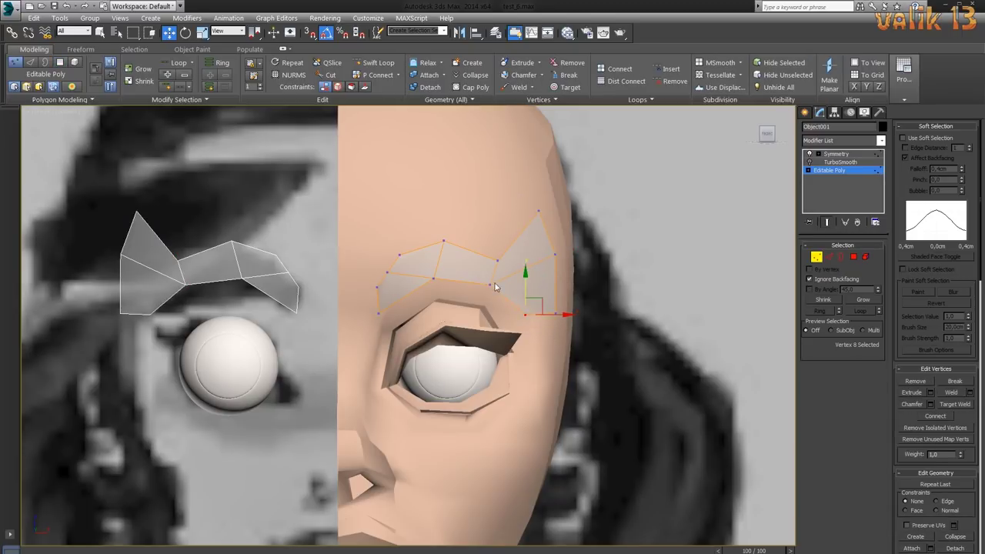
key(ctrl+z)
drag(434, 254, 435, 267)
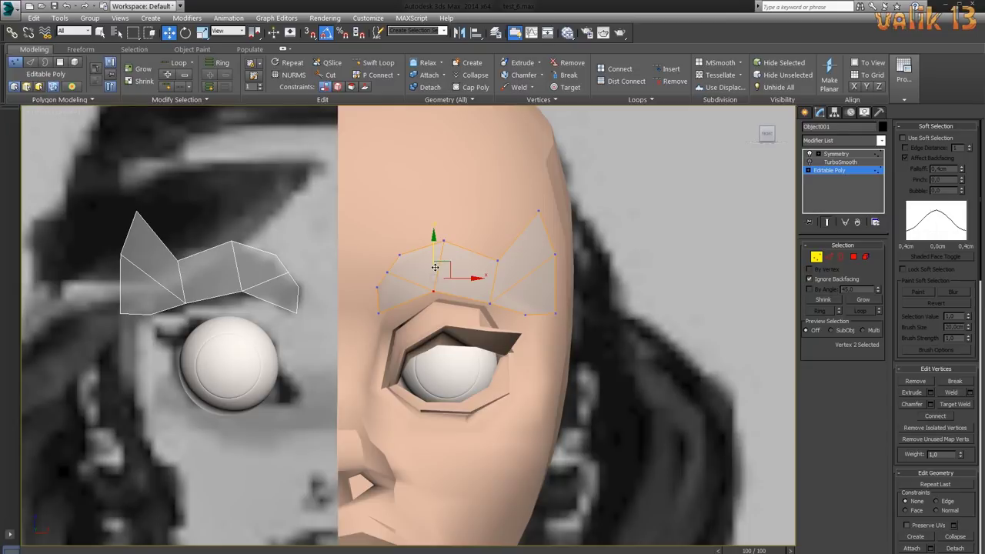
key(ctrl+z)
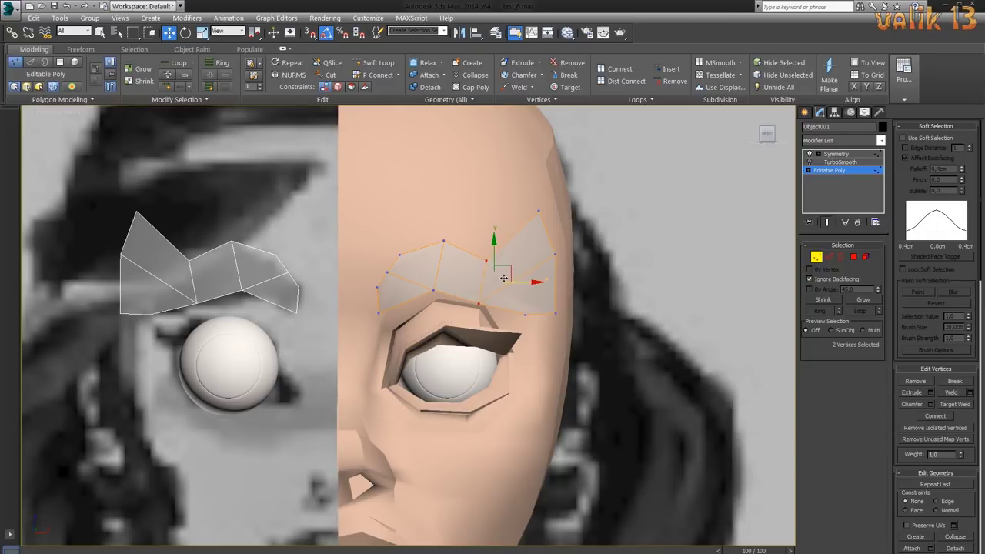
key(ctrl+z)
key(ctrl+z)
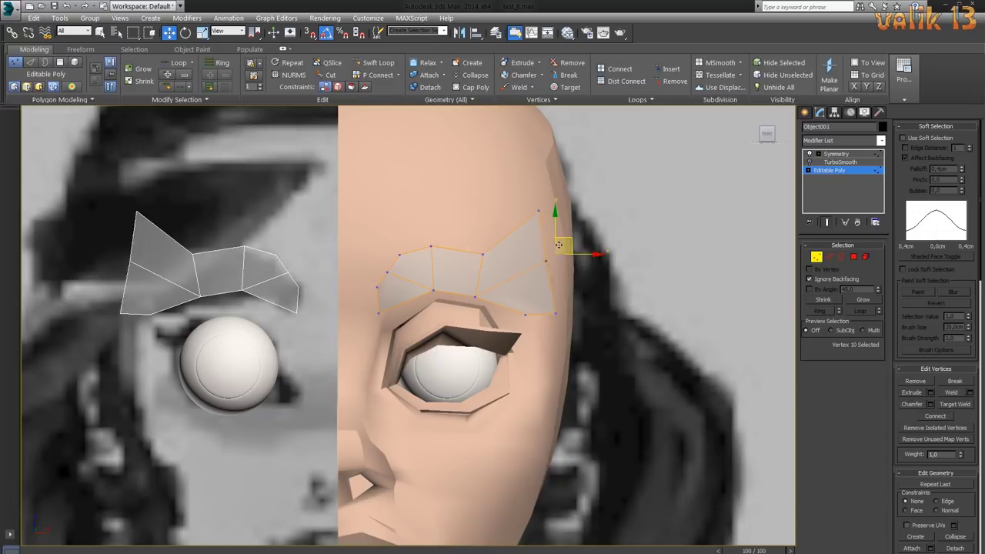
- Pull the outer brow vertices and brow tip down and inward to arch the brow
drag(554, 255, 501, 277)
mouse_move(555, 311)
mouse_down()
mouse_move(526, 308)
mouse_move(538, 298)
mouse_up()
ctrl+click(498, 327)
click(537, 210)
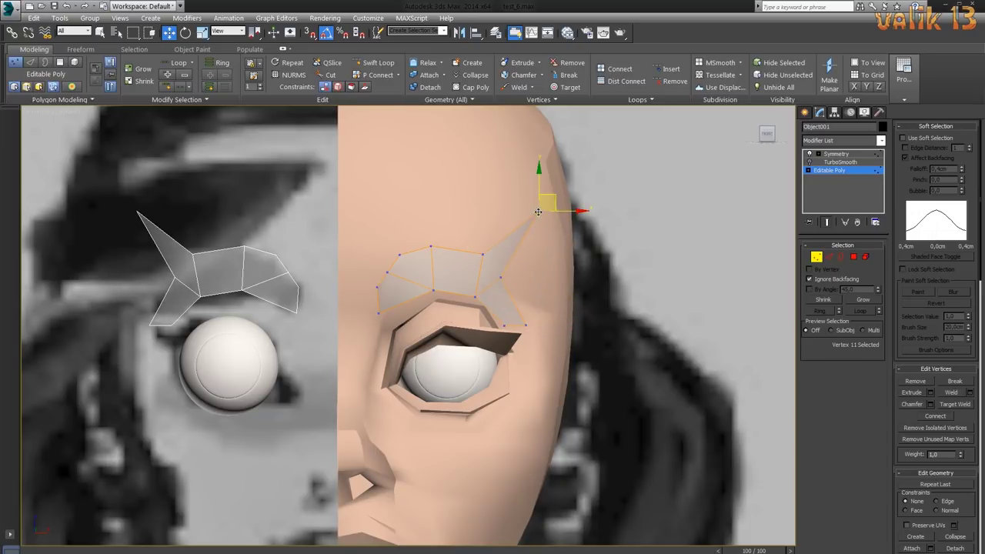
drag(537, 210, 519, 246)
drag(547, 202, 508, 250)
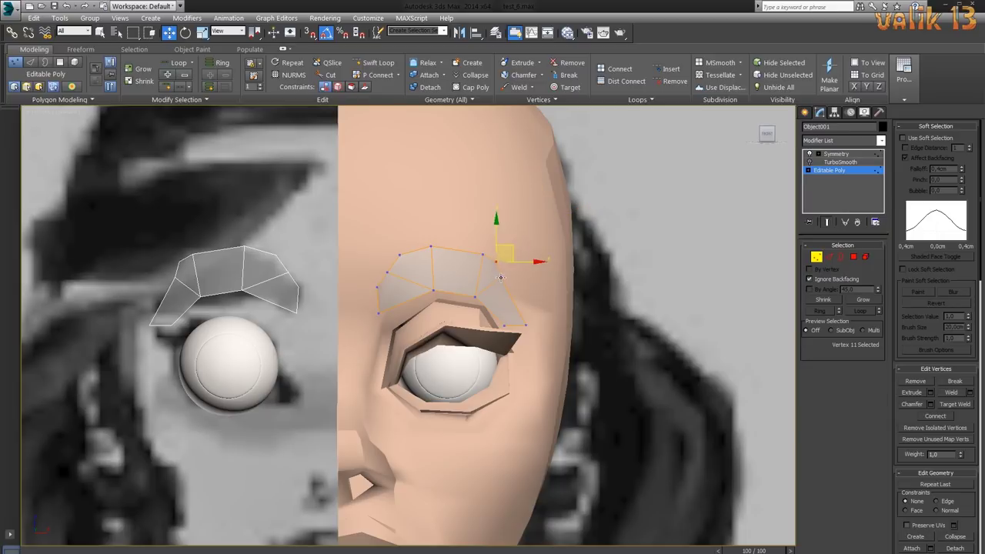
click(428, 254)
- Hide the mirrored brow by turning off Symmetry, and check the 1.png reference
click(809, 155)
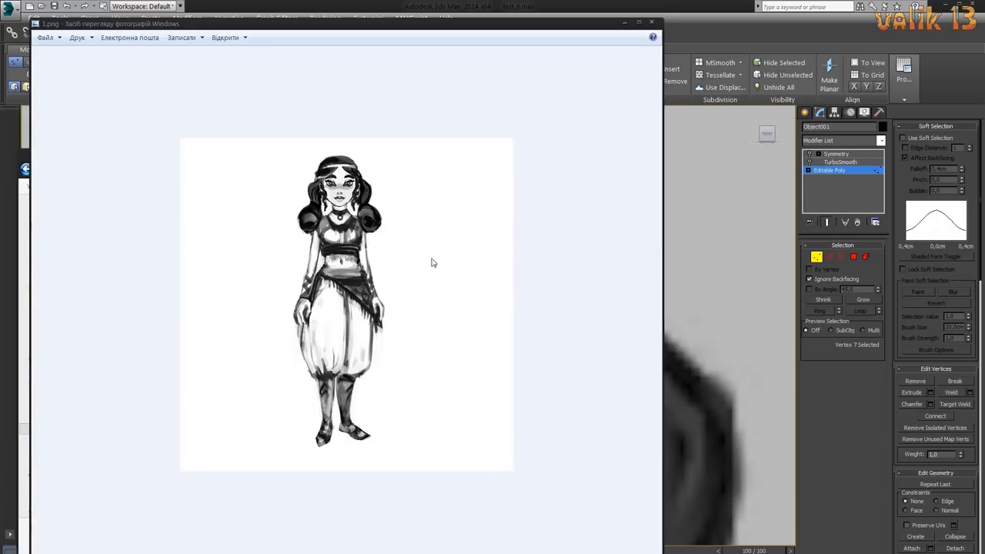
scroll(406, 379, up, 5)
drag(408, 200, 430, 423)
drag(447, 188, 449, 334)
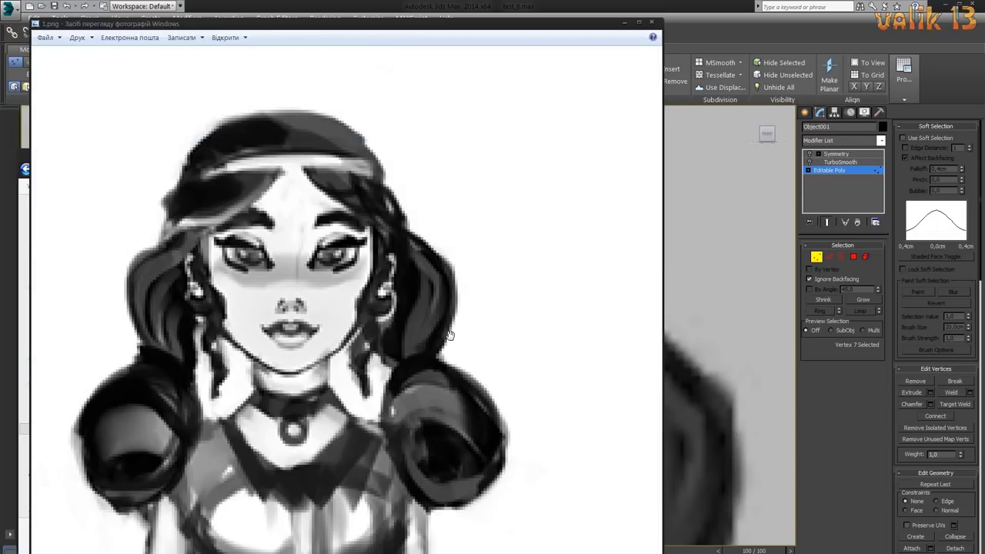
click(687, 14)
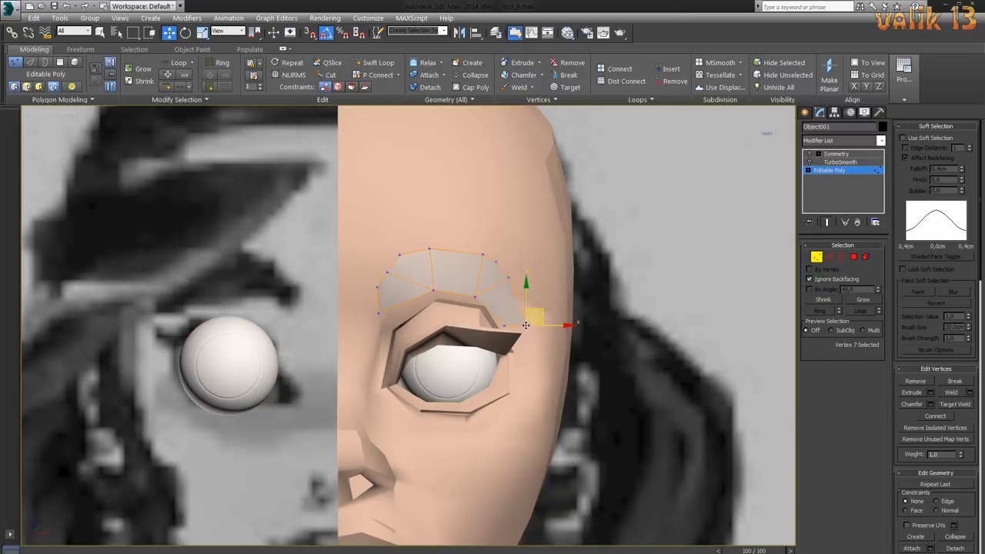
- Target Weld the stray outer brow vertex onto its neighbouring vertex
mouse_move(515, 266)
mouse_down()
mouse_move(522, 314)
mouse_move(458, 268)
mouse_up()
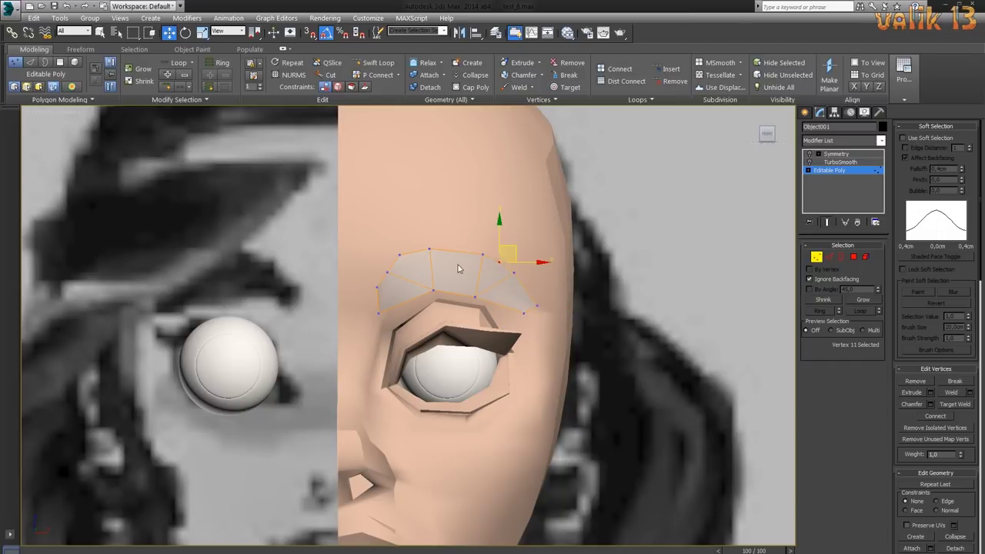
click(761, 295)
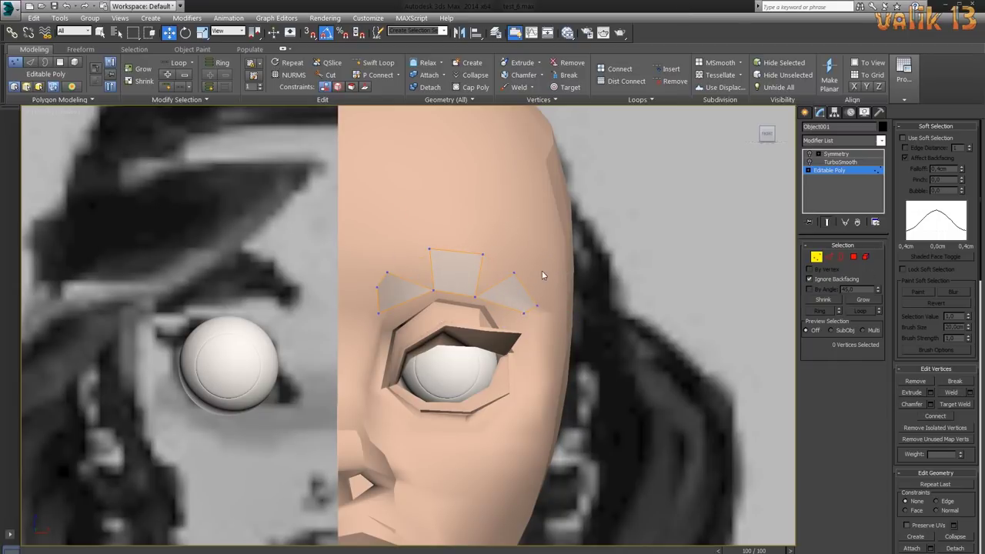
right_click(643, 257)
click(608, 192)
click(428, 248)
click(514, 272)
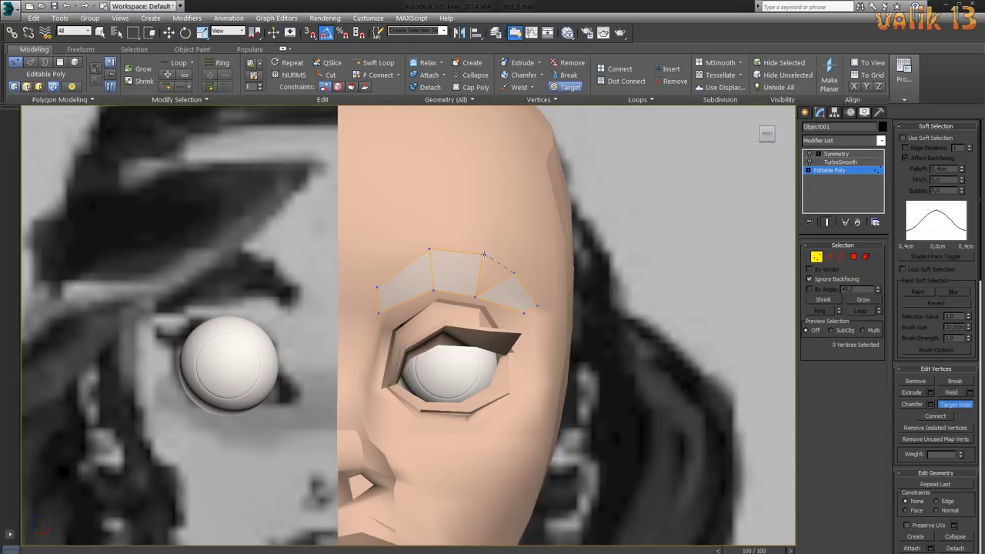
- Nudge three brow vertices to even out the strip and leave vertex level
key(w)
drag(482, 254, 486, 249)
drag(475, 297, 477, 286)
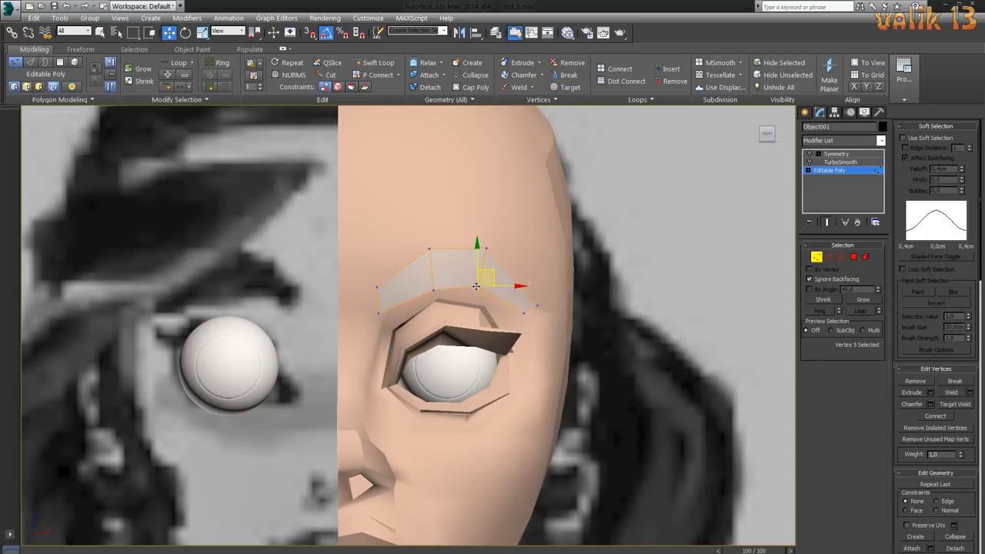
drag(536, 306, 520, 304)
click(843, 171)
- Re-enable Symmetry and nudge the brow polygons slightly upward into place
click(861, 259)
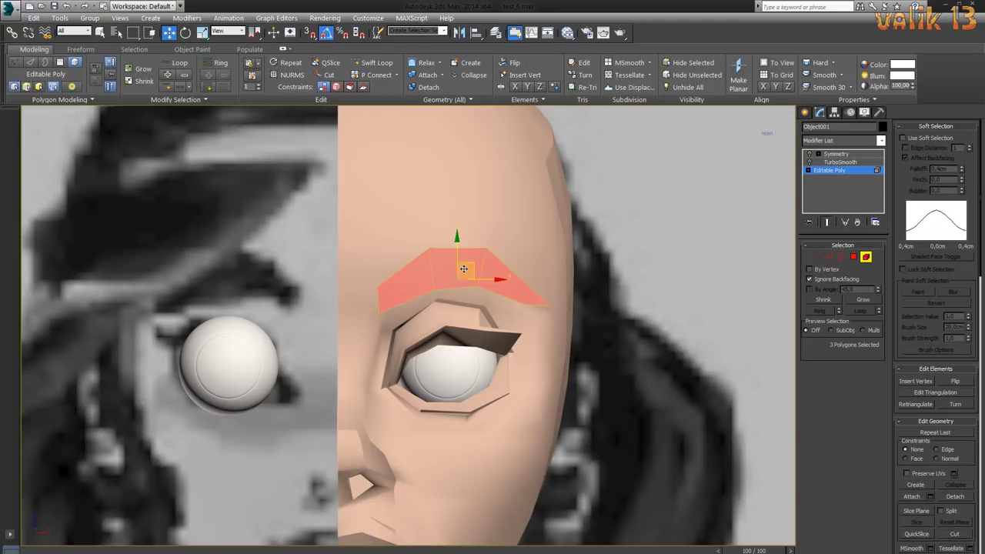
drag(460, 271, 462, 267)
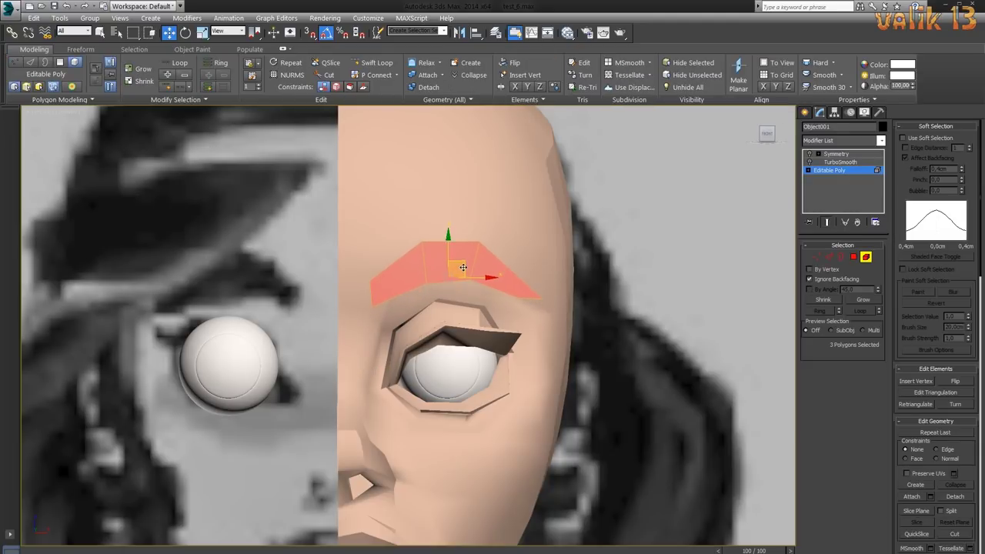
click(809, 154)
drag(472, 265, 467, 263)
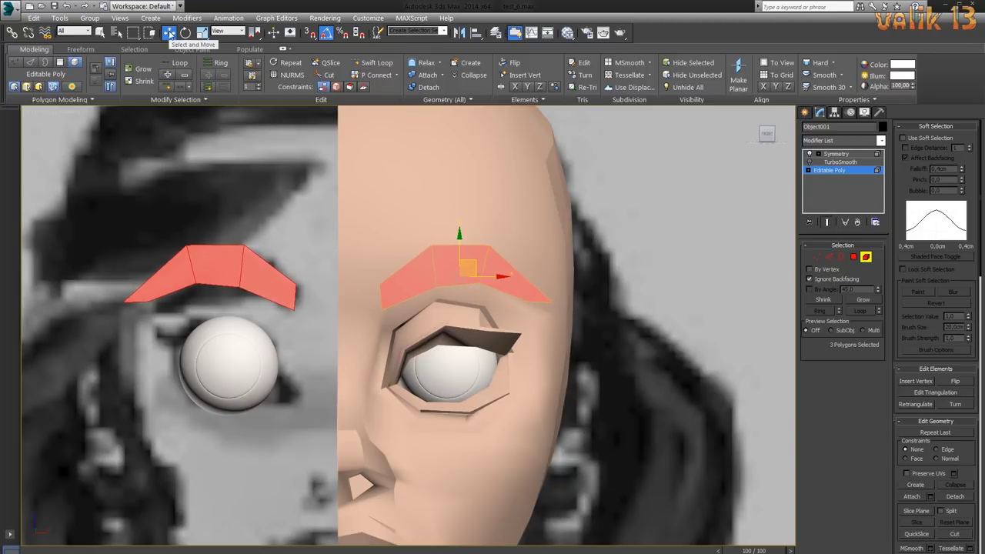
click(201, 33)
key(w)
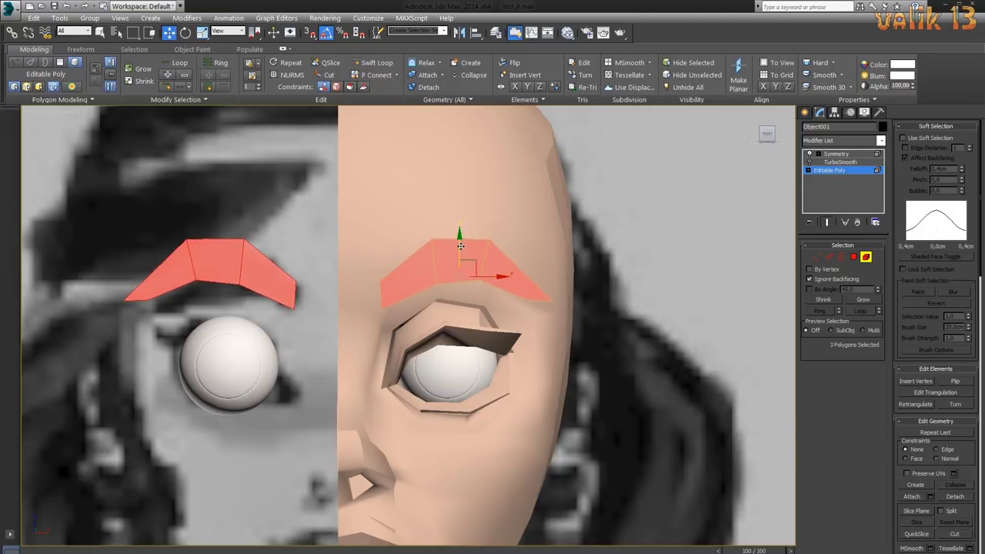
- Slide the middle brow polygon sideways along the brow
click(852, 257)
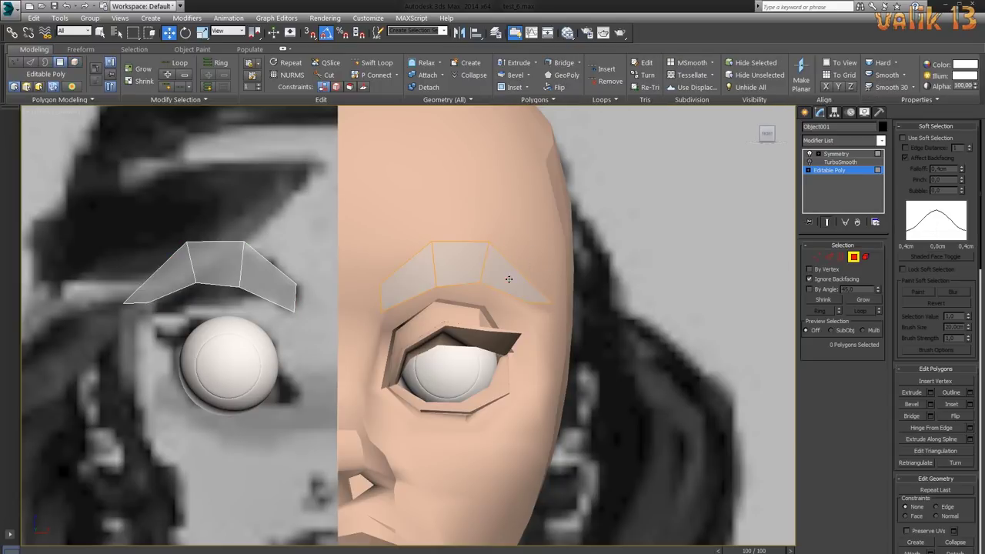
click(508, 279)
click(460, 260)
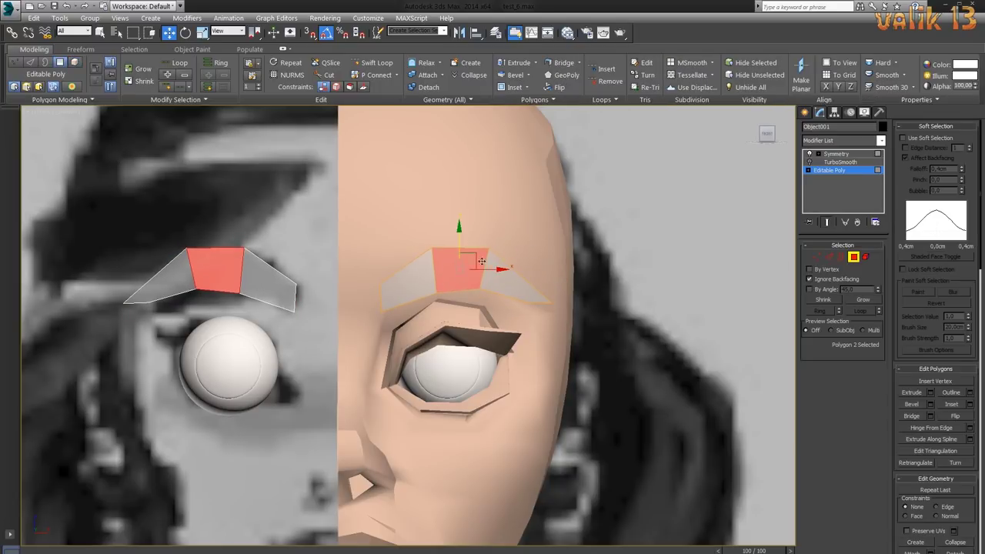
drag(502, 263, 506, 266)
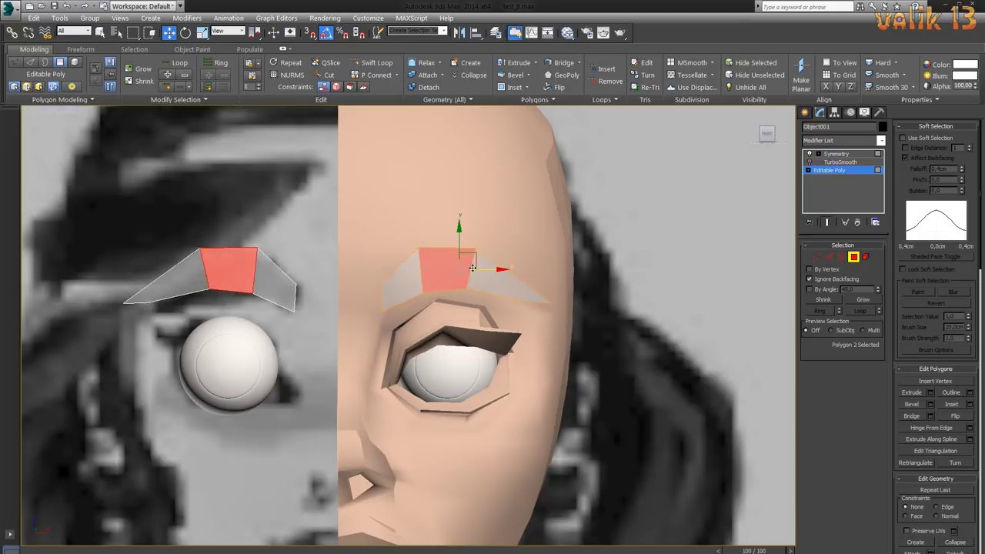
click(507, 266)
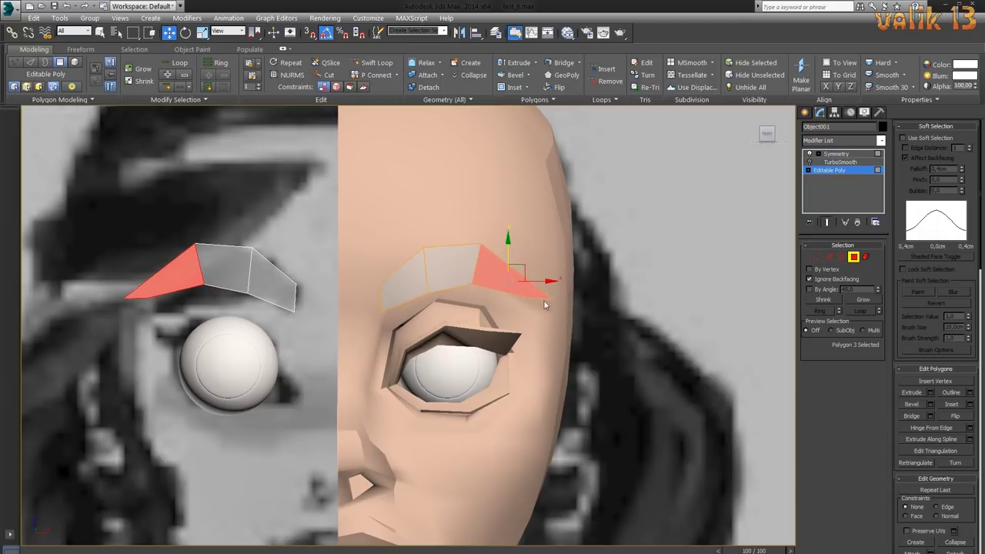
- Lower the brow's outer edge slightly and raise its middle edge
key(2)
click(538, 266)
drag(539, 266, 534, 272)
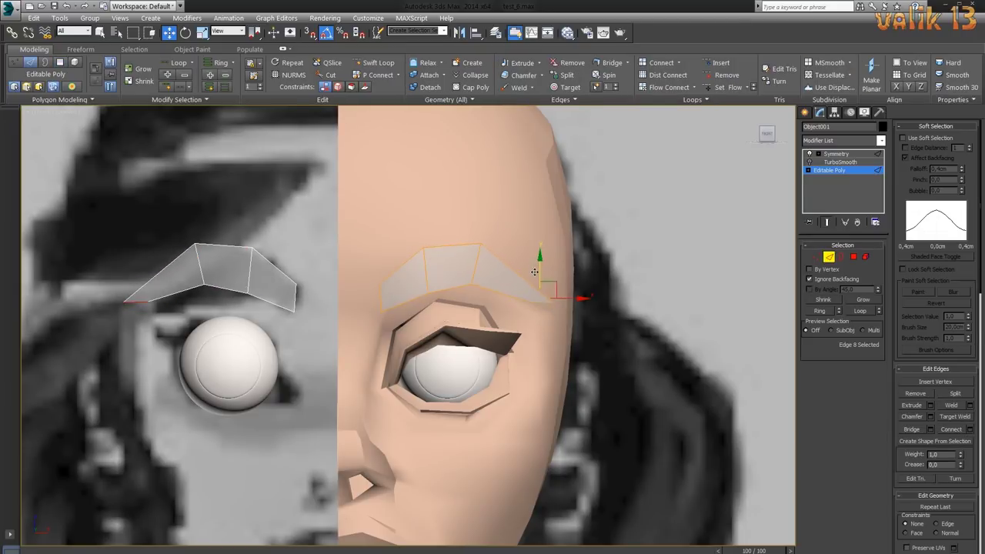
click(421, 256)
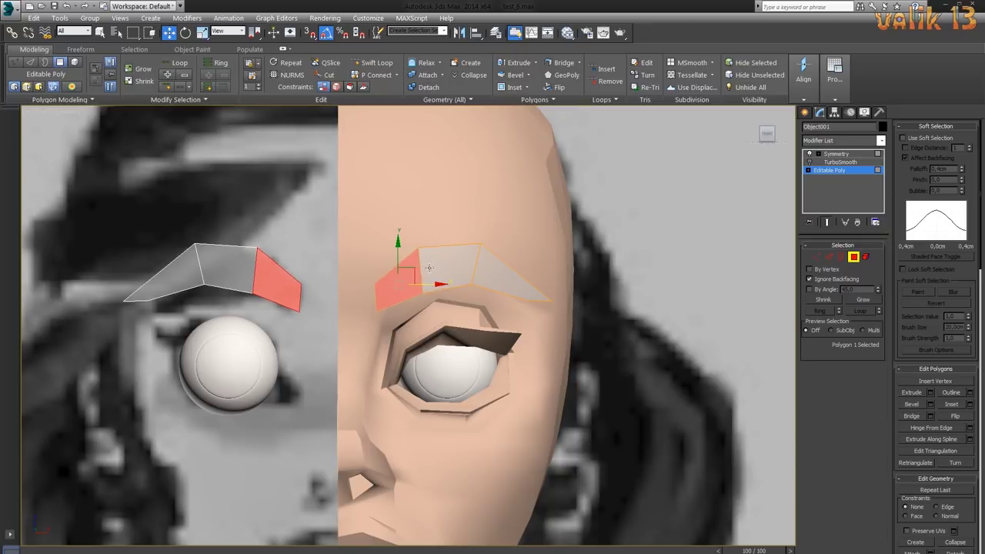
mouse_move(422, 256)
mouse_down()
mouse_move(420, 245)
mouse_move(476, 253)
mouse_up()
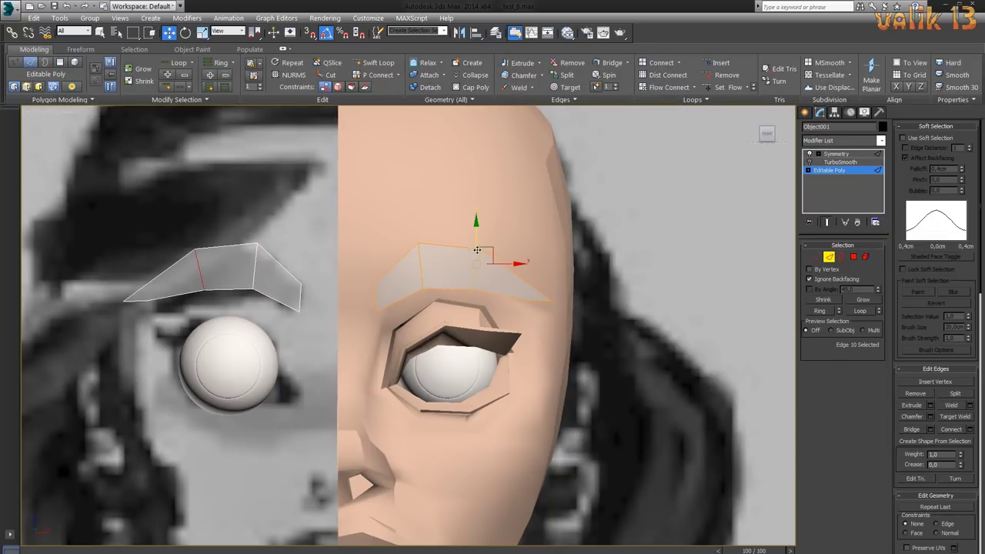
- Pull the brow's outer corner vertex down and outward, then inspect it from an angle
key(4)
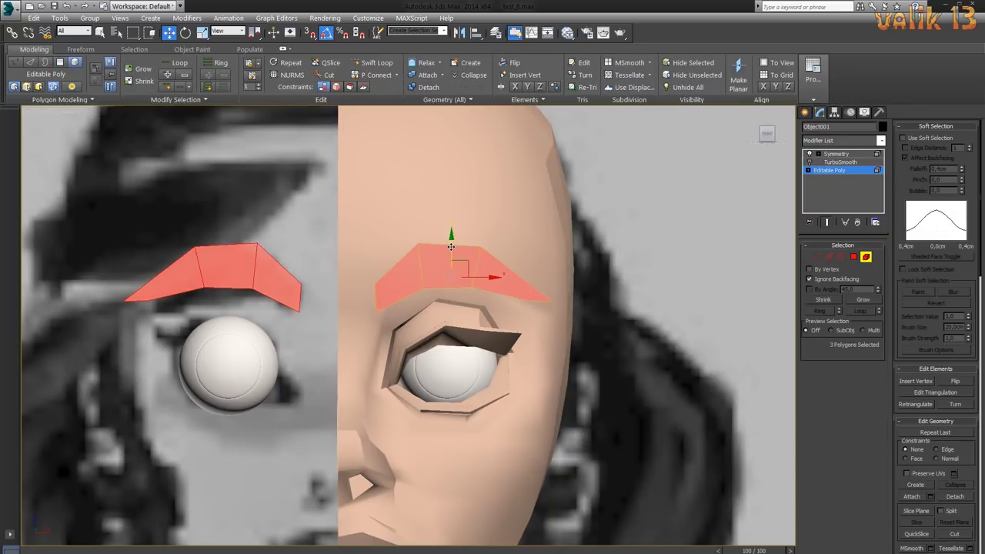
key(1)
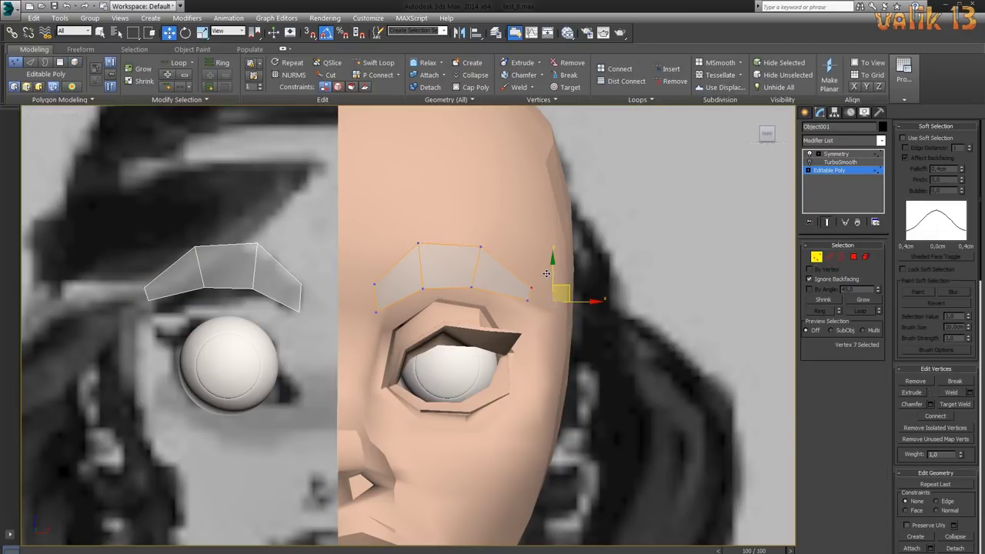
mouse_move(546, 273)
mouse_down()
mouse_move(520, 303)
mouse_move(535, 307)
mouse_up()
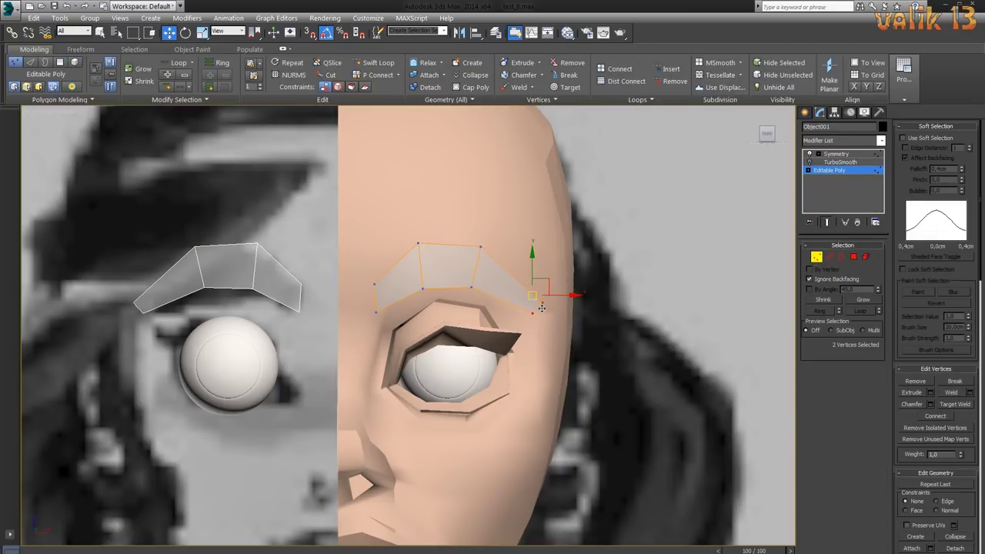
key(4)
click(450, 258)
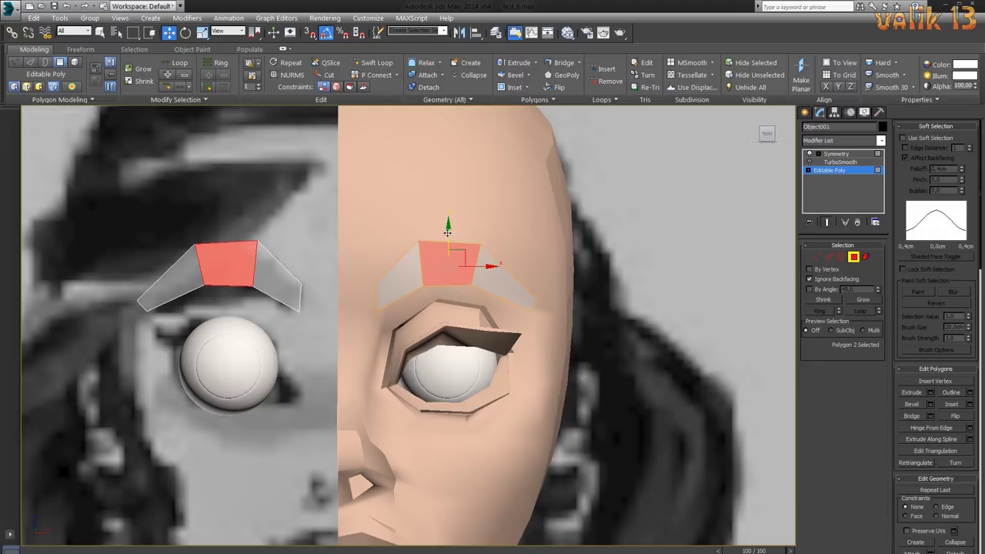
click(500, 282)
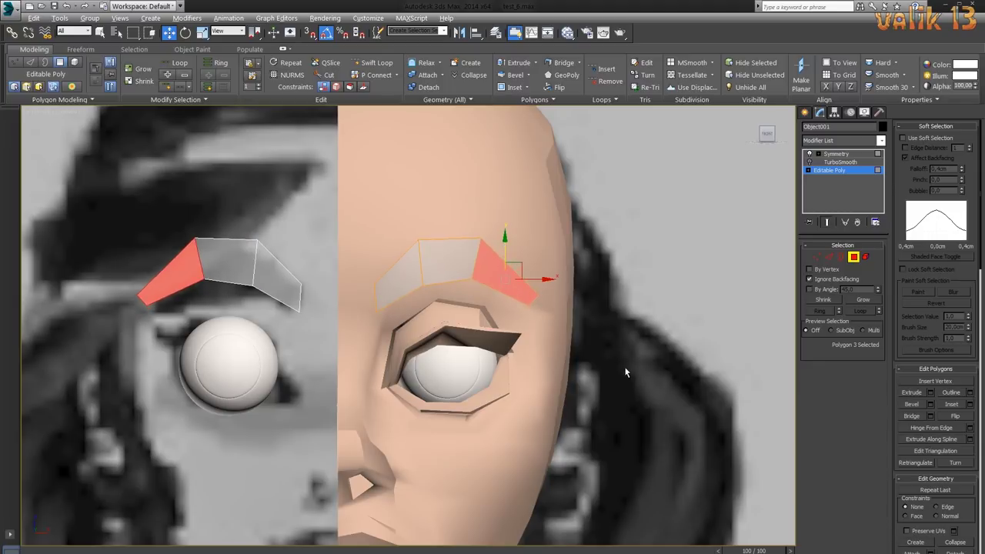
mouse_move(625, 373)
alt+middle_down()
mouse_move(639, 421)
mouse_move(693, 422)
mouse_move(664, 419)
alt+middle_up()
- At Element level, Shift-drag the brow and Clone To Object as Object002
click(866, 257)
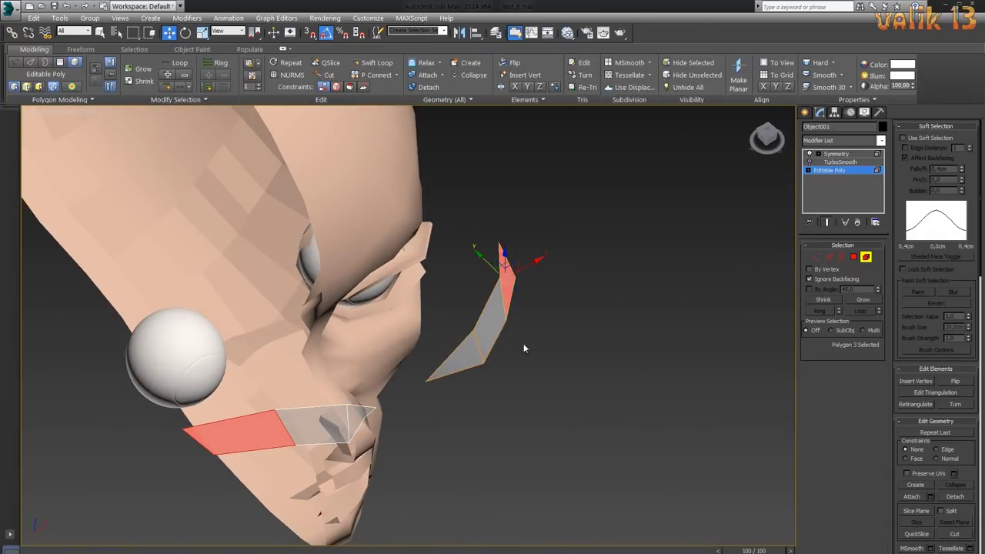
mouse_move(523, 349)
alt+middle_down()
mouse_move(644, 387)
mouse_move(453, 313)
alt+middle_up()
shift+drag(452, 313, 469, 327)
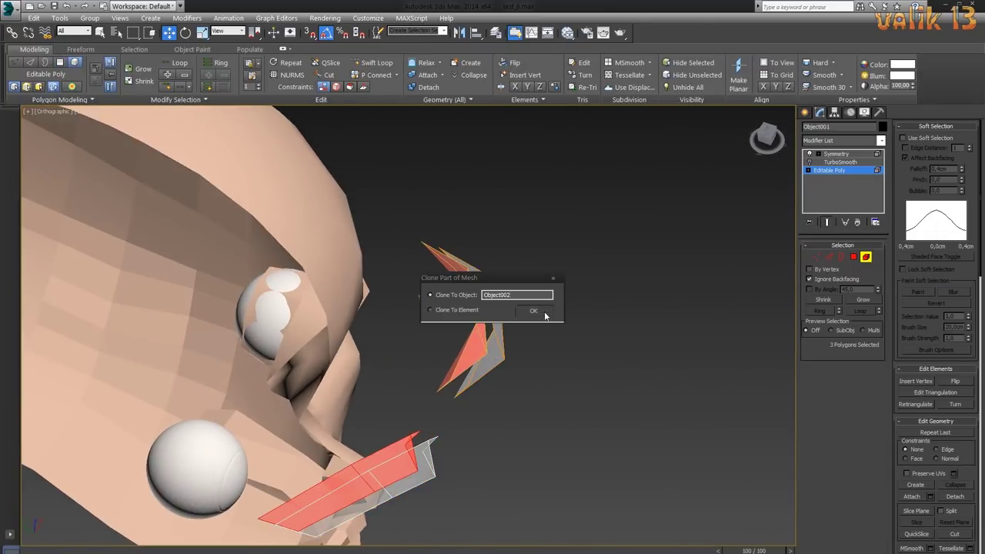
click(544, 312)
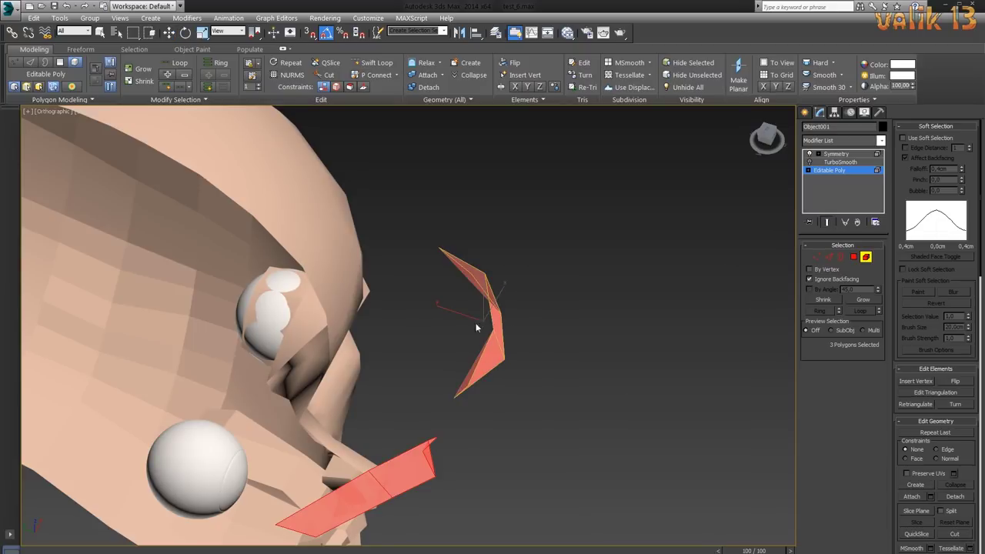
click(836, 154)
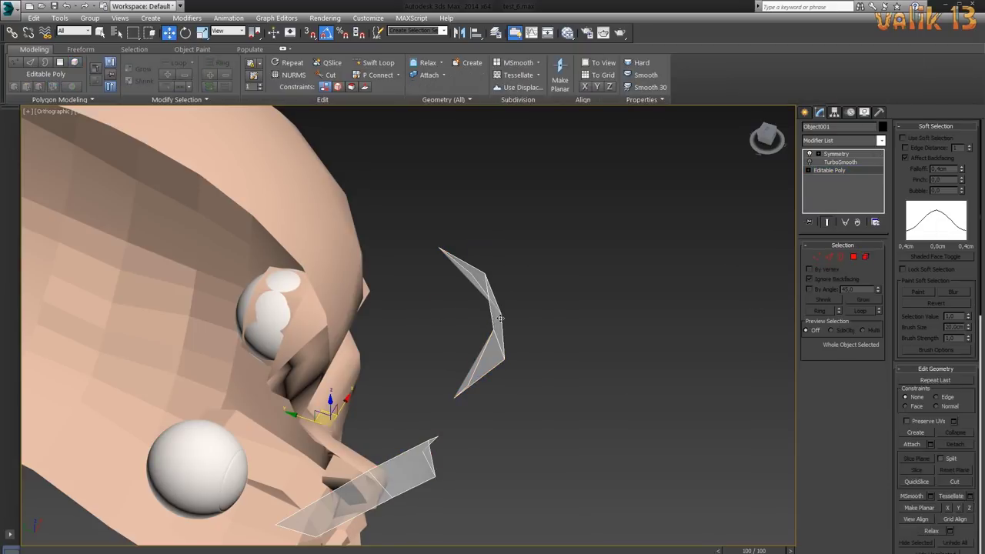
click(829, 170)
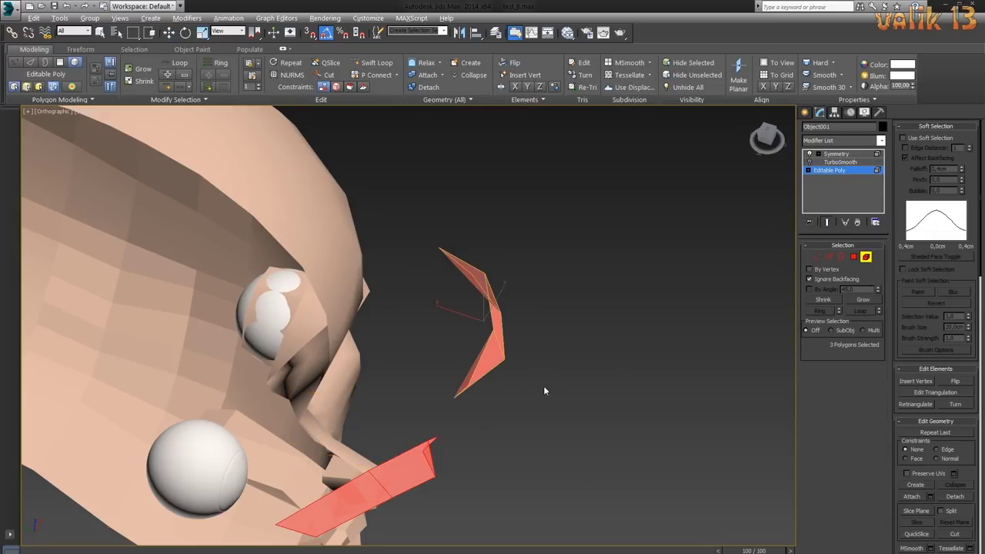
- Try extruding the eyebrow polygons for thickness, then undo the extrusion
mouse_move(543, 390)
alt+middle_down()
mouse_move(462, 321)
mouse_move(553, 357)
mouse_move(643, 337)
alt+middle_up()
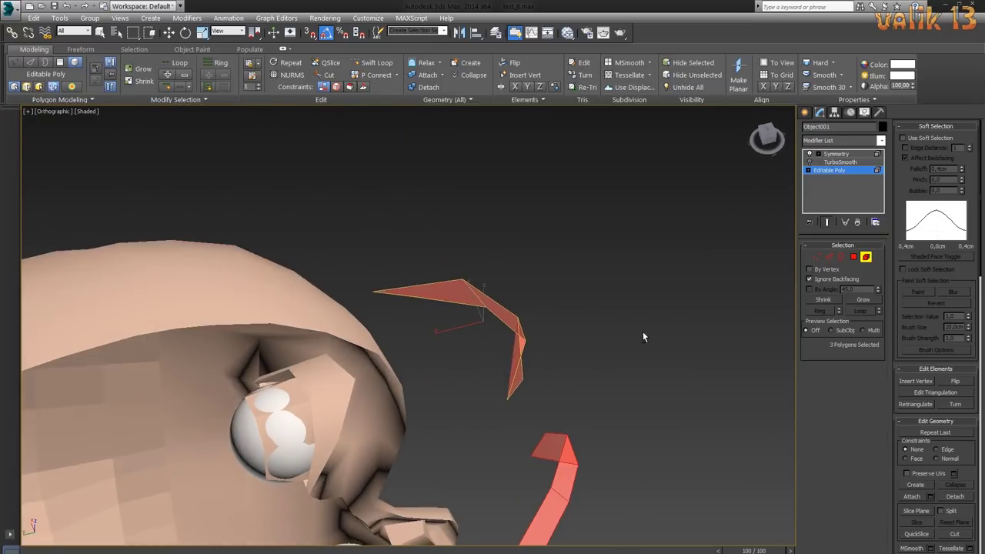
drag(489, 305, 440, 321)
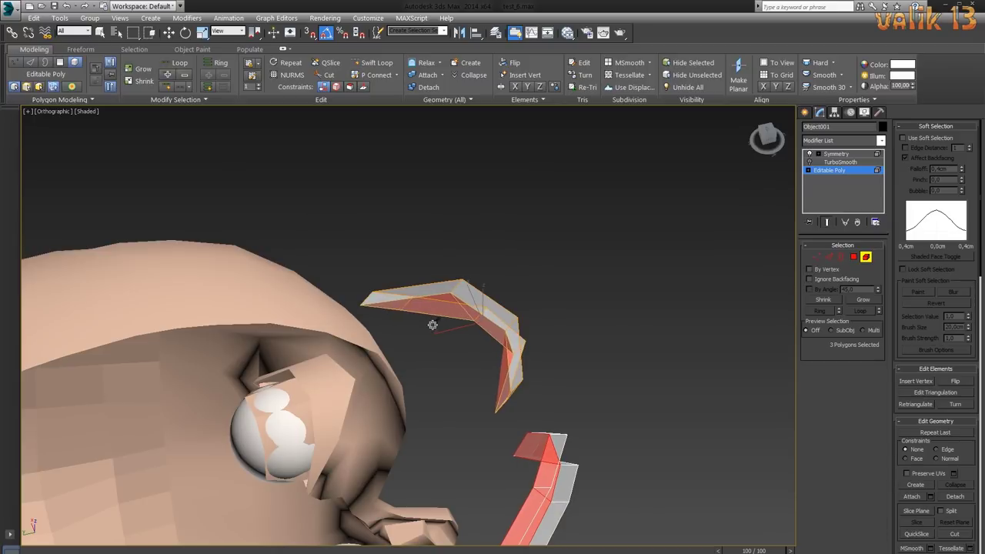
mouse_move(433, 325)
alt+middle_down()
mouse_move(629, 367)
mouse_move(513, 376)
mouse_move(604, 358)
mouse_move(609, 366)
mouse_move(488, 327)
alt+middle_up()
key(ctrl+z)
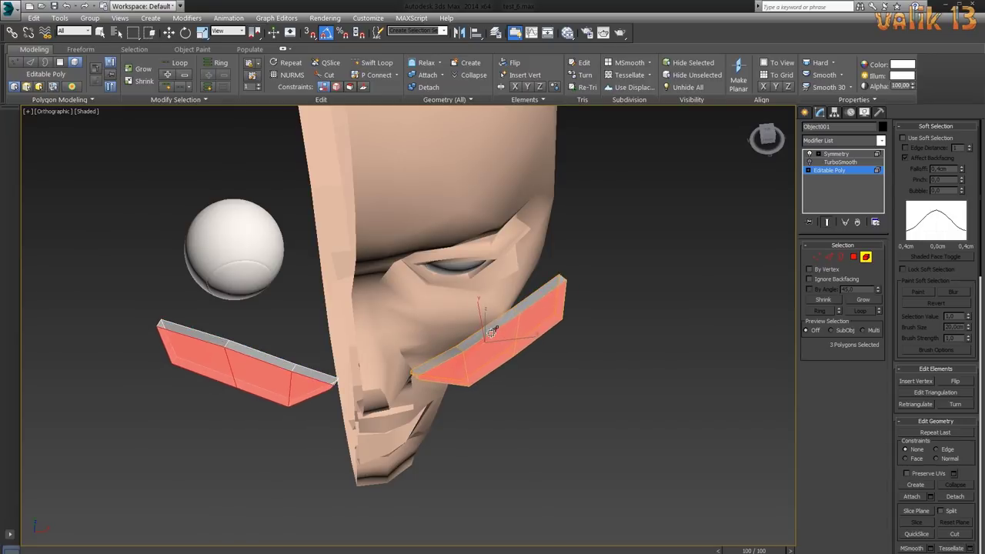
- Move the whole eyebrow strip forward so it sits in front of the eye
mouse_move(488, 327)
alt+middle_down()
mouse_move(560, 415)
mouse_move(602, 255)
mouse_move(567, 351)
mouse_move(626, 374)
mouse_move(500, 330)
mouse_move(575, 304)
mouse_move(451, 368)
mouse_move(572, 397)
mouse_move(529, 363)
mouse_move(775, 306)
alt+middle_up()
right_click(556, 268)
click(571, 380)
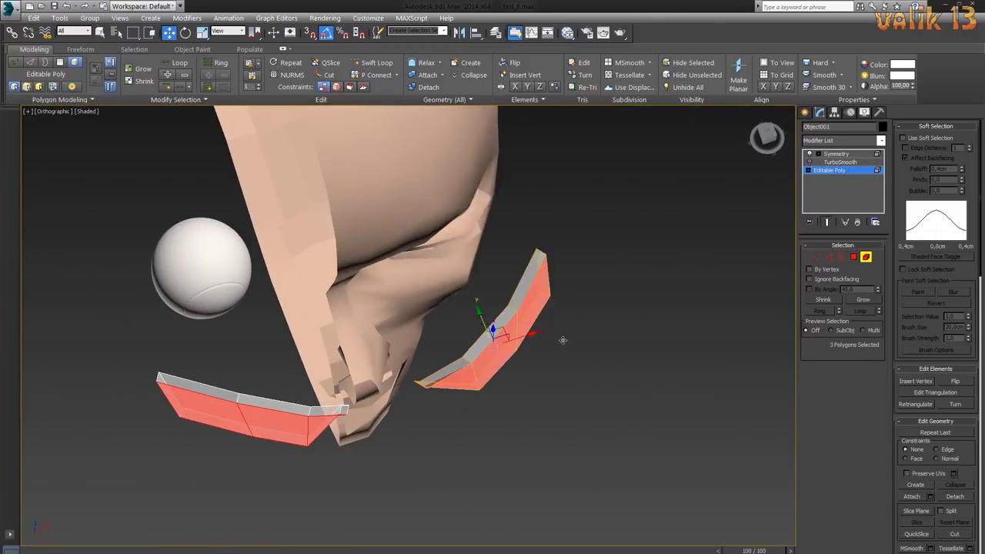
click(524, 439)
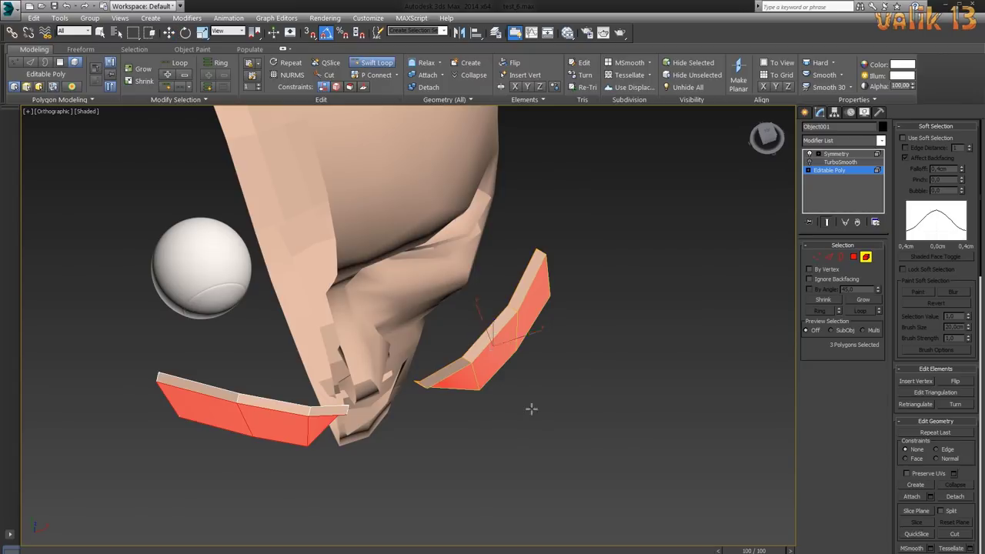
scroll(523, 385, up, 4)
scroll(485, 354, up, 4)
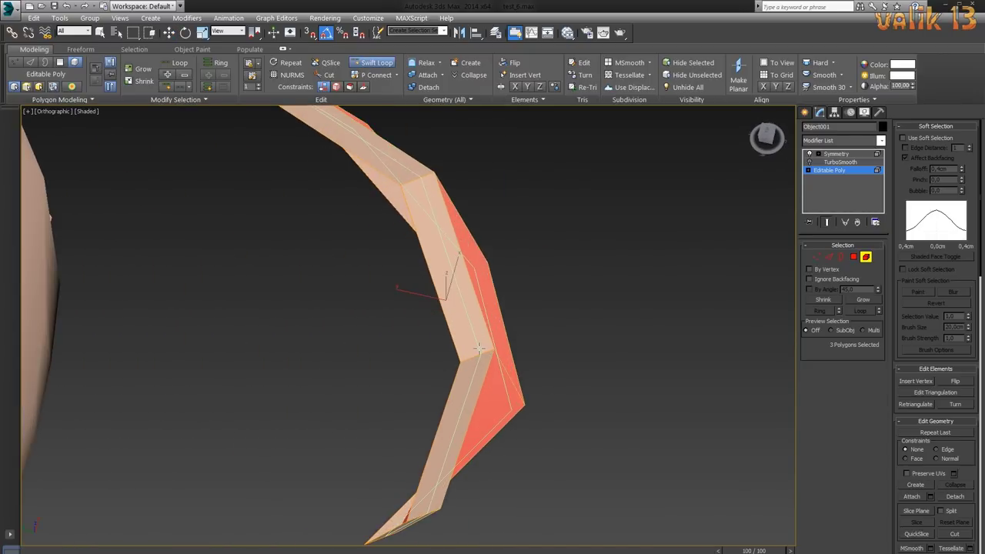
scroll(622, 399, down, 3)
scroll(615, 385, down, 2)
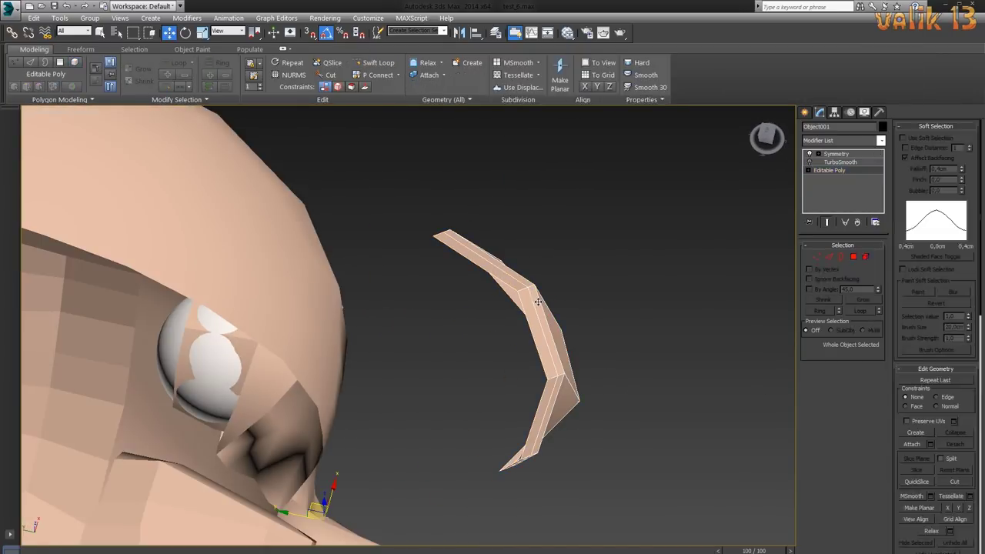
key(w)
key(ctrl+a)
mouse_move(551, 339)
alt+middle_down()
mouse_move(708, 356)
mouse_move(585, 333)
mouse_move(572, 403)
mouse_move(637, 386)
alt+middle_up()
scroll(646, 400, down, 3)
scroll(615, 439, down, 2)
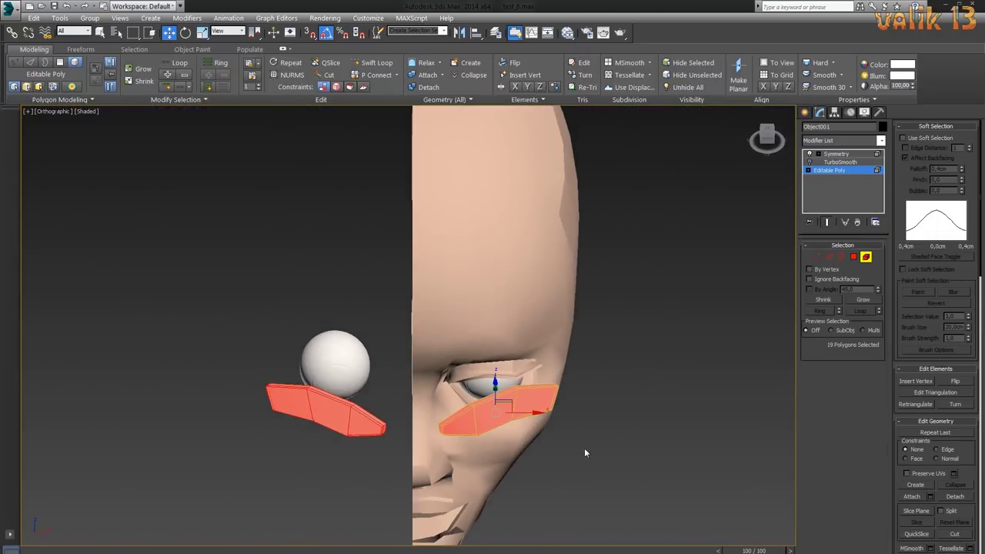
- Clear the polygon selection, leave element level and deselect the eyebrow
click(689, 259)
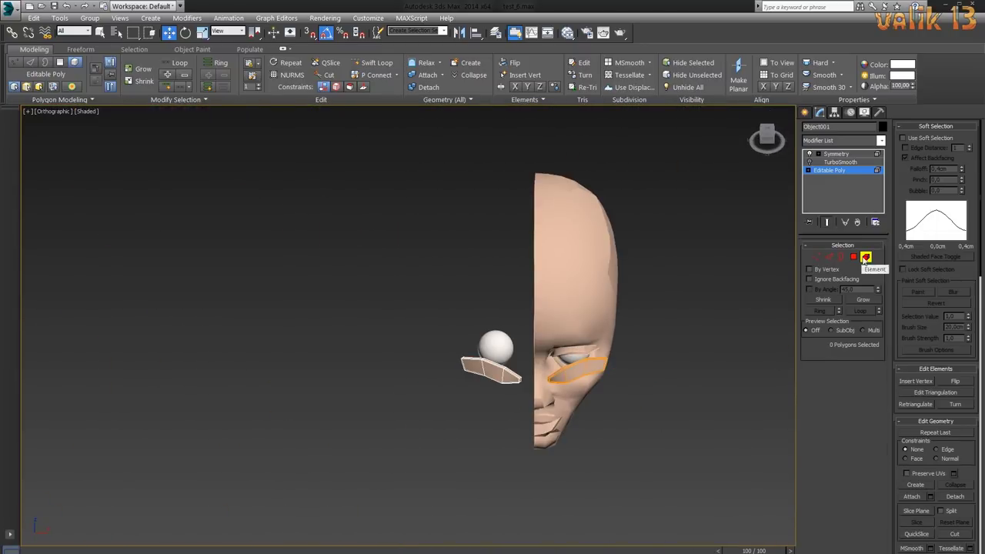
click(696, 259)
click(585, 369)
click(629, 372)
- In Front view, select the eyebrow and enter its Editable Poly at Edge level
scroll(595, 355, up, 2)
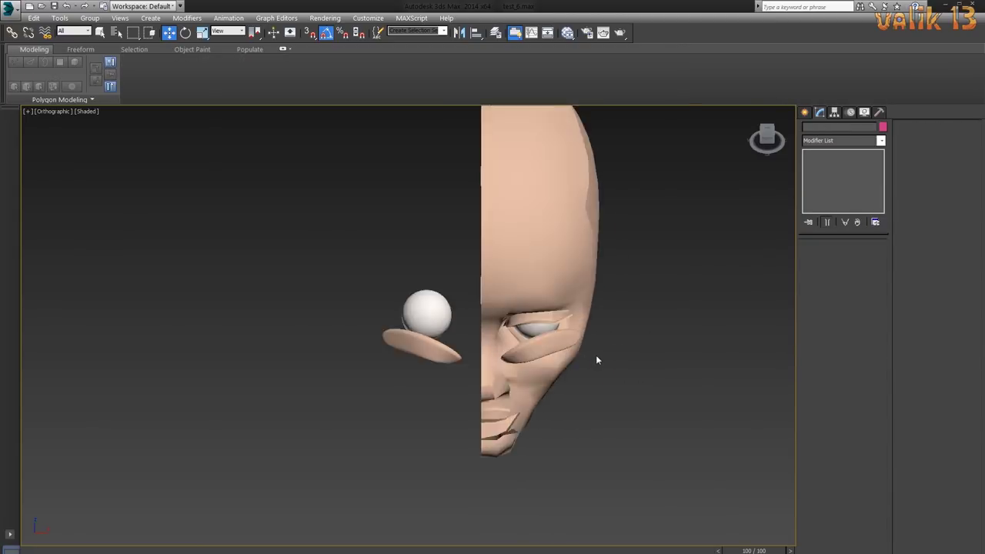
key(f)
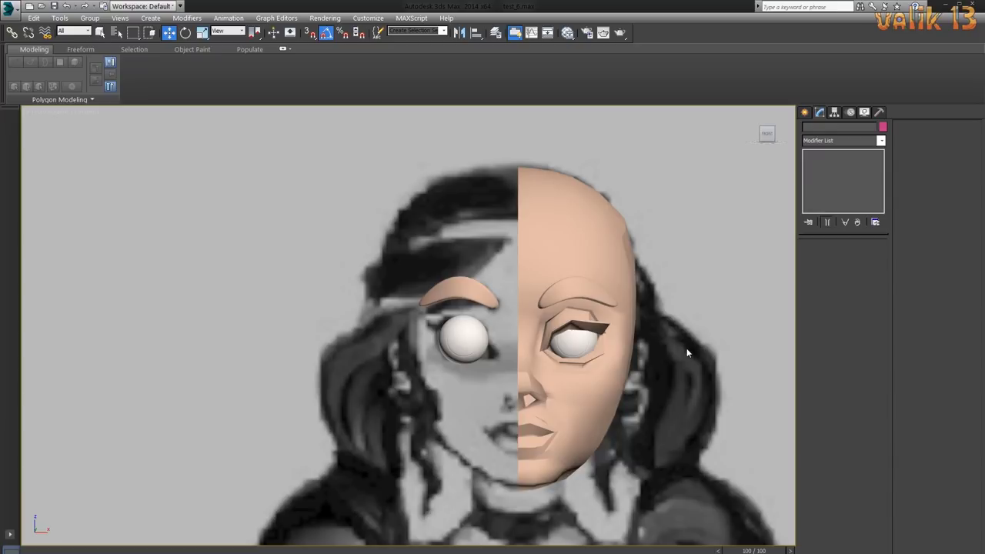
scroll(645, 316, up, 3)
middle_drag(644, 315, 594, 343)
click(490, 299)
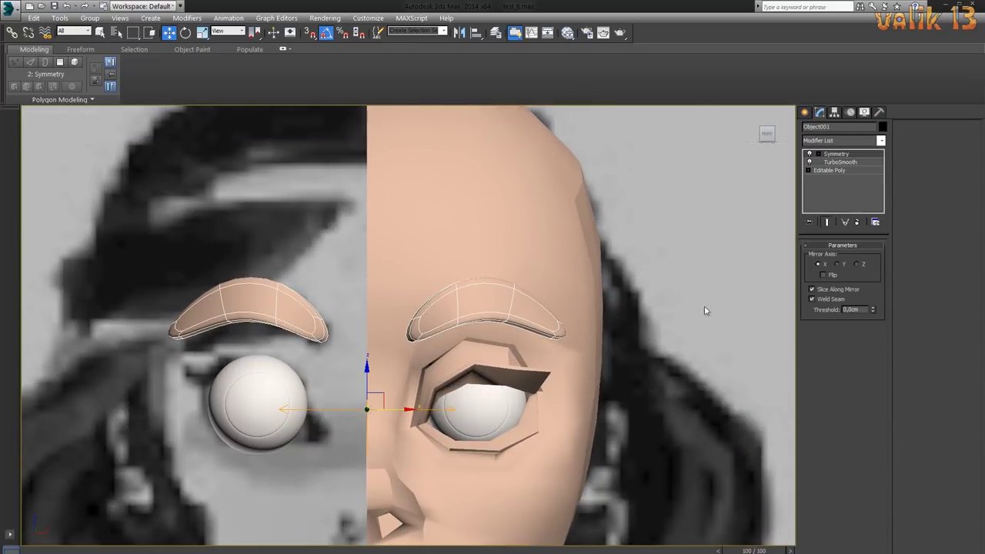
click(831, 170)
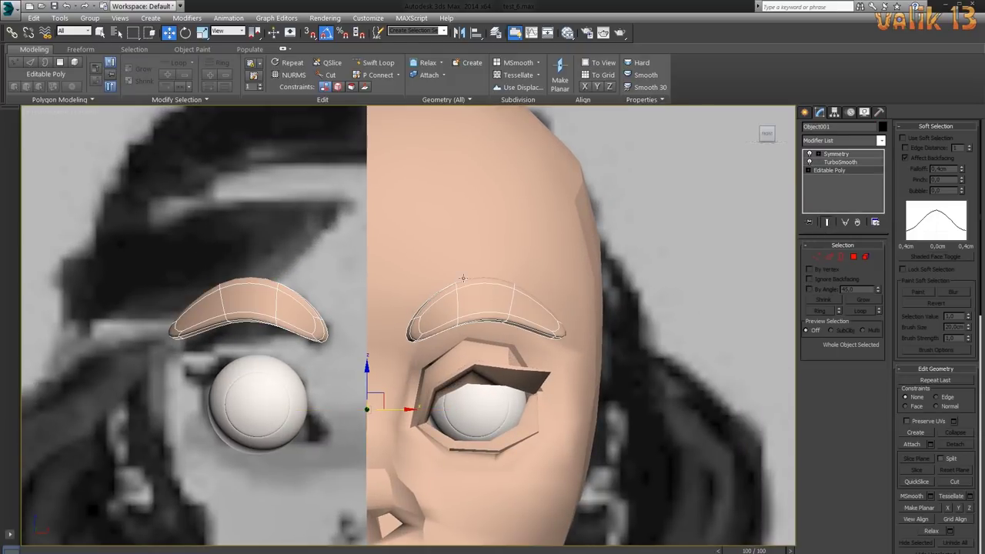
key(shift+alt+w)
click(832, 258)
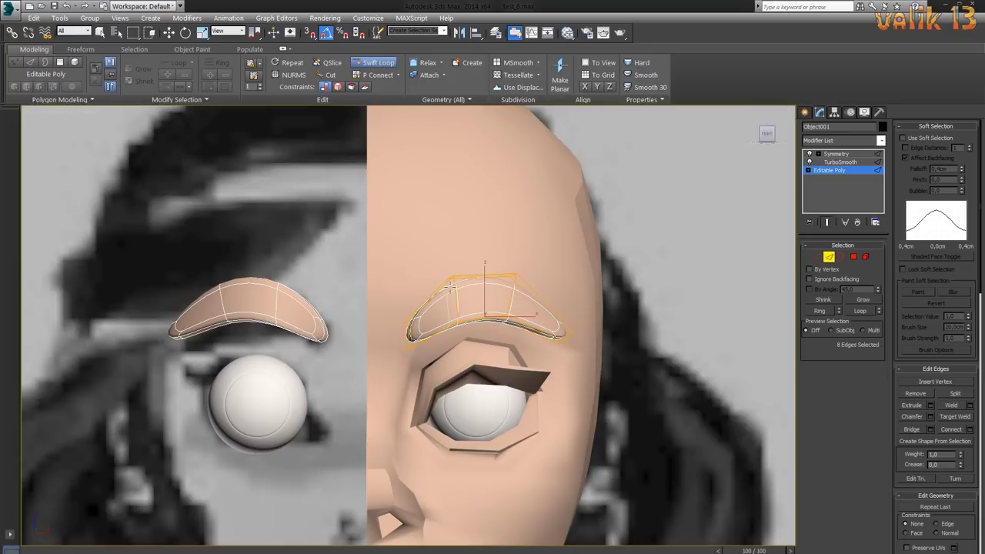
- Raise the eyebrow's edge loop into a fuller arch matching the sketch, then deselect
double_click(442, 286)
drag(522, 285, 624, 302)
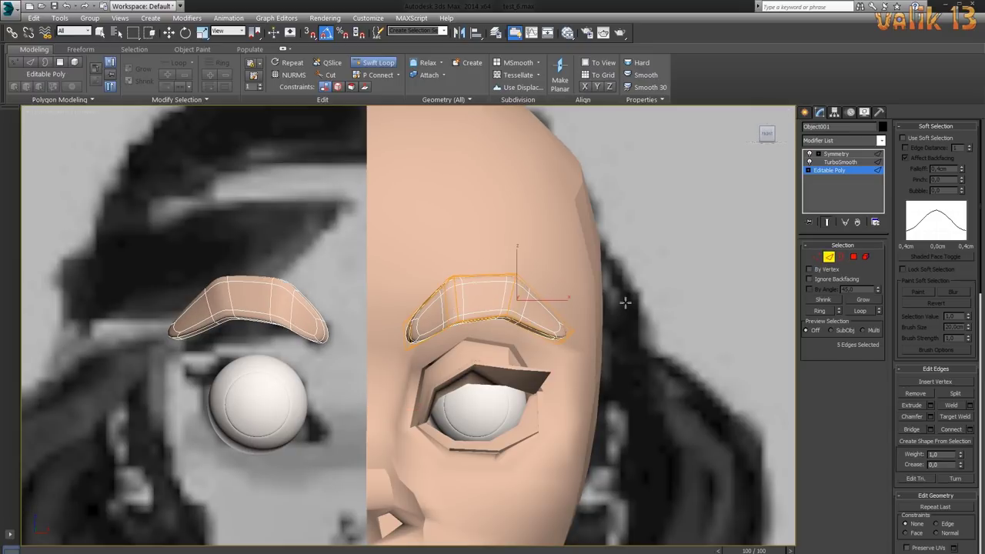
drag(541, 303, 563, 293)
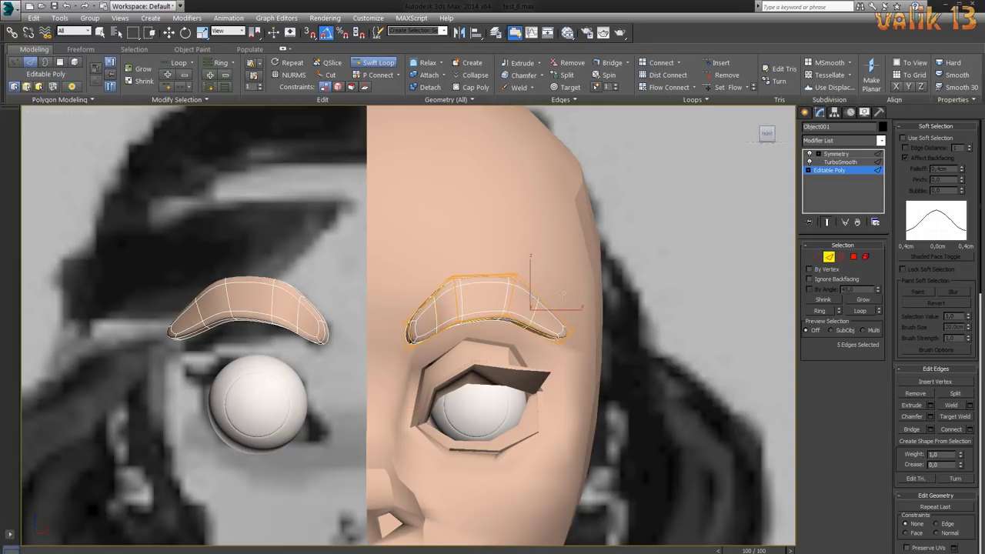
click(706, 295)
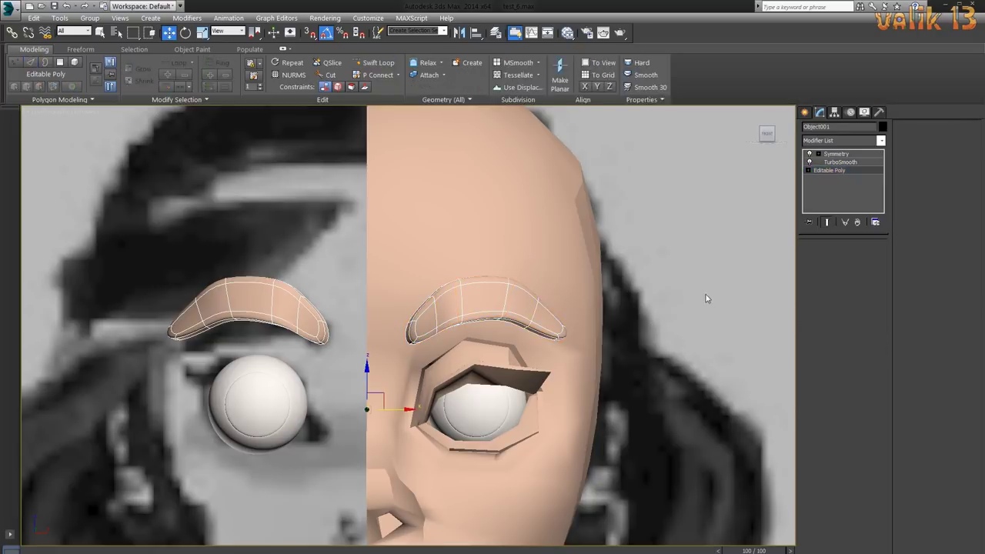
scroll(662, 404, down, 5)
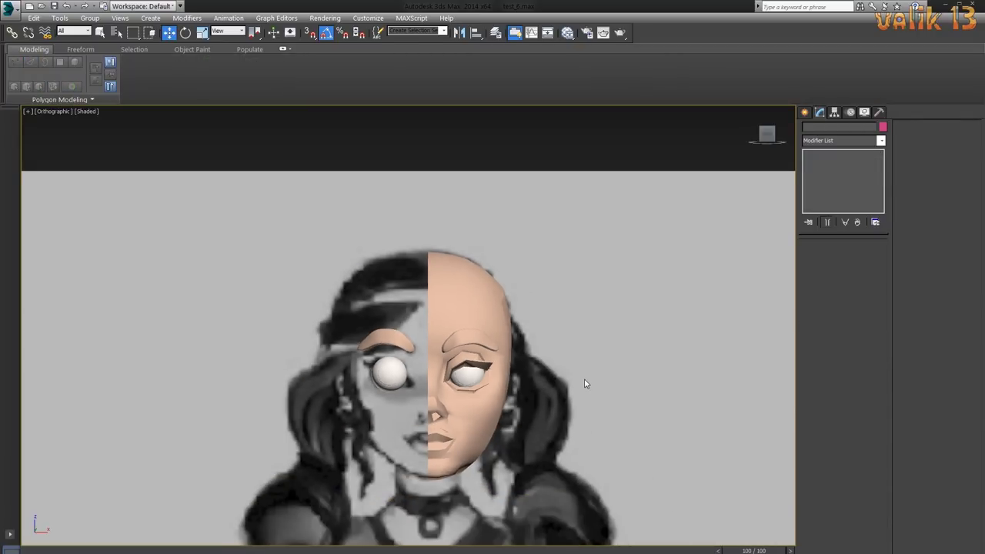
- Reselect the head, turn off Show End Result, and view its half in Front view
key(ctrl+z)
alt+middle_drag(572, 397, 425, 271)
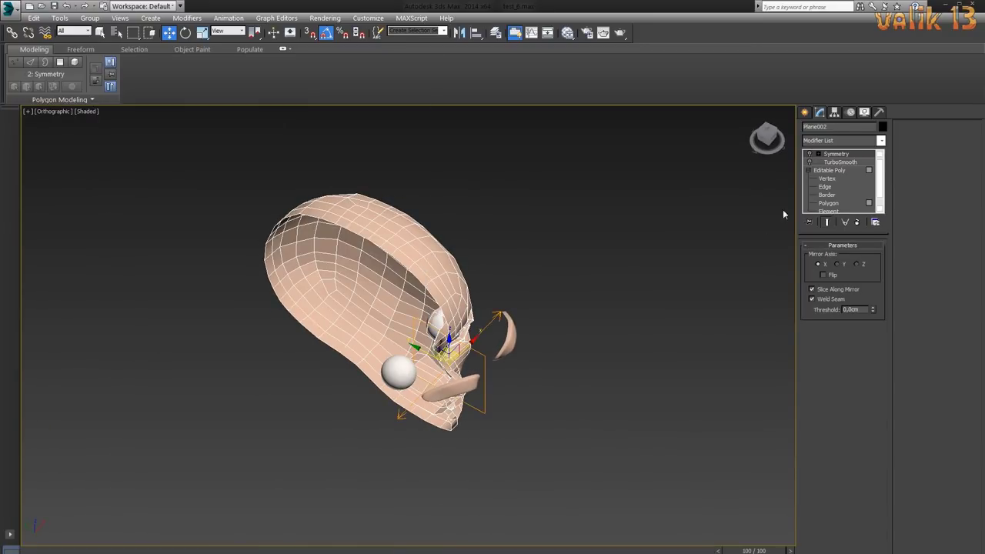
mouse_move(783, 210)
alt+middle_down()
mouse_move(568, 346)
mouse_move(623, 361)
mouse_move(360, 321)
alt+middle_up()
click(829, 170)
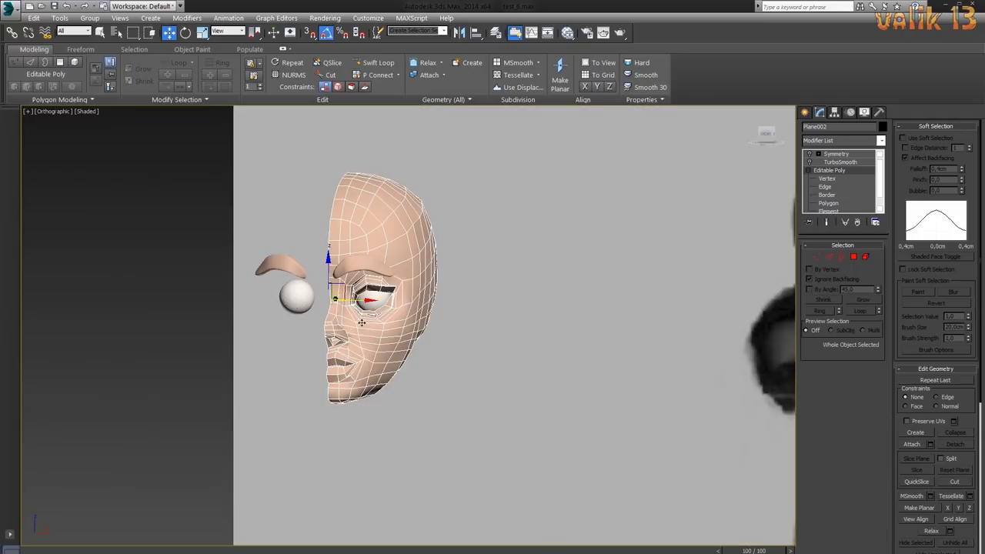
scroll(361, 322, up, 5)
alt+middle_drag(472, 352, 408, 375)
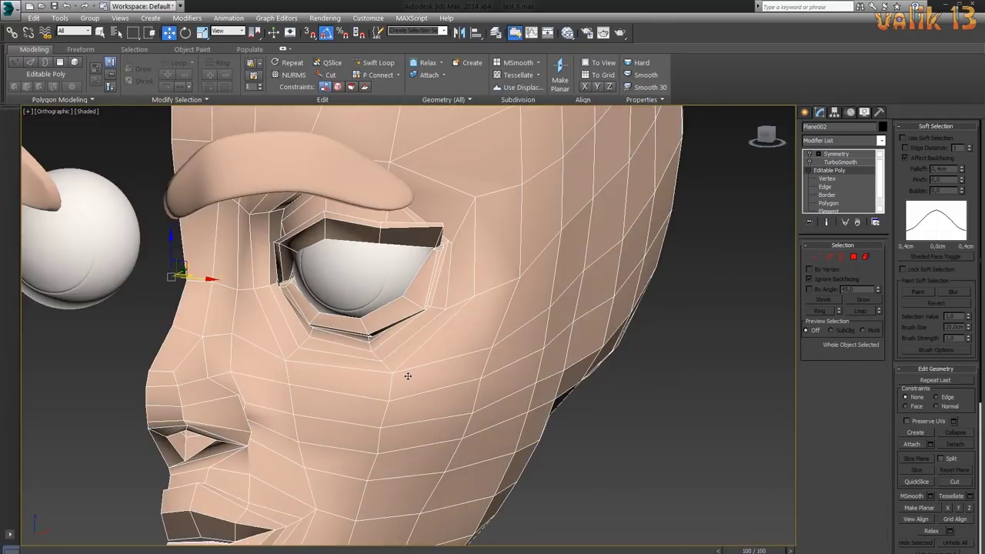
key(z)
click(508, 399)
click(431, 308)
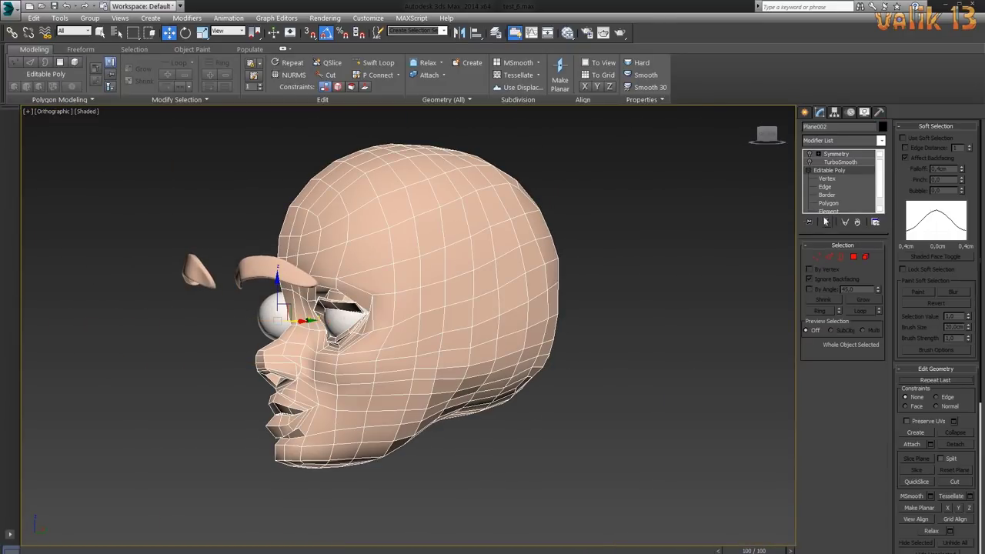
click(824, 220)
key(f)
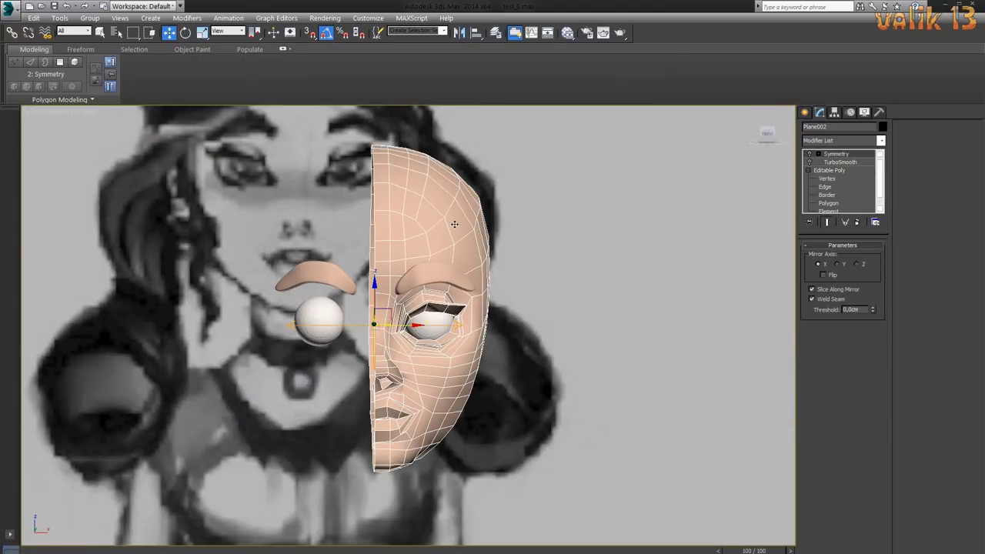
click(879, 112)
- Enable Affect Pivot Only and use Center to Object for the head's pivot
click(850, 112)
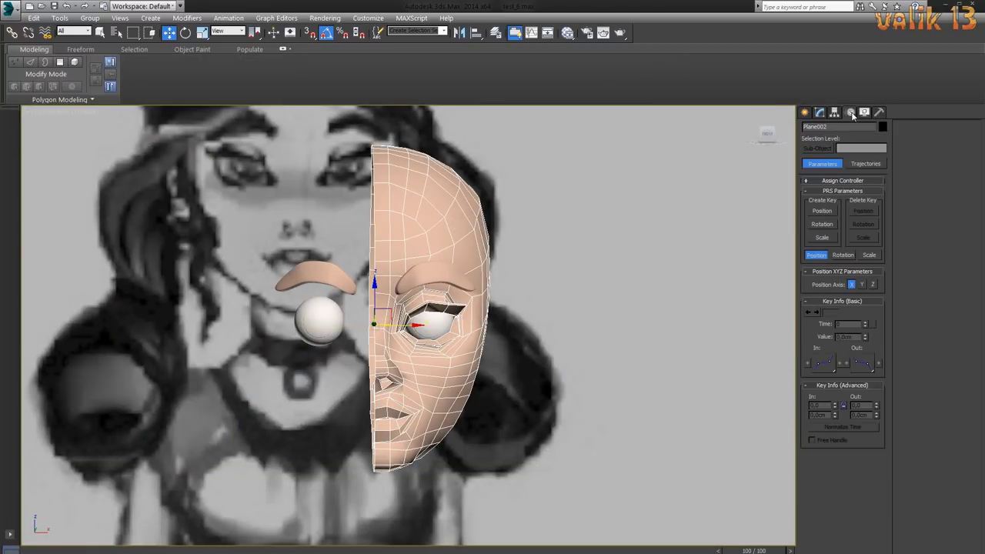
click(837, 113)
click(853, 177)
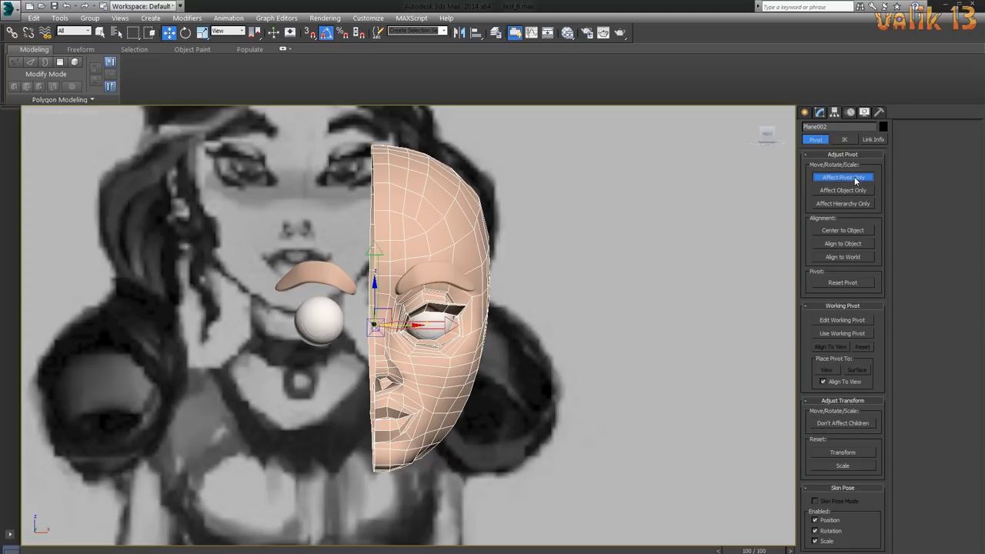
mouse_move(550, 337)
alt+middle_down()
mouse_move(538, 391)
mouse_move(553, 357)
alt+middle_up()
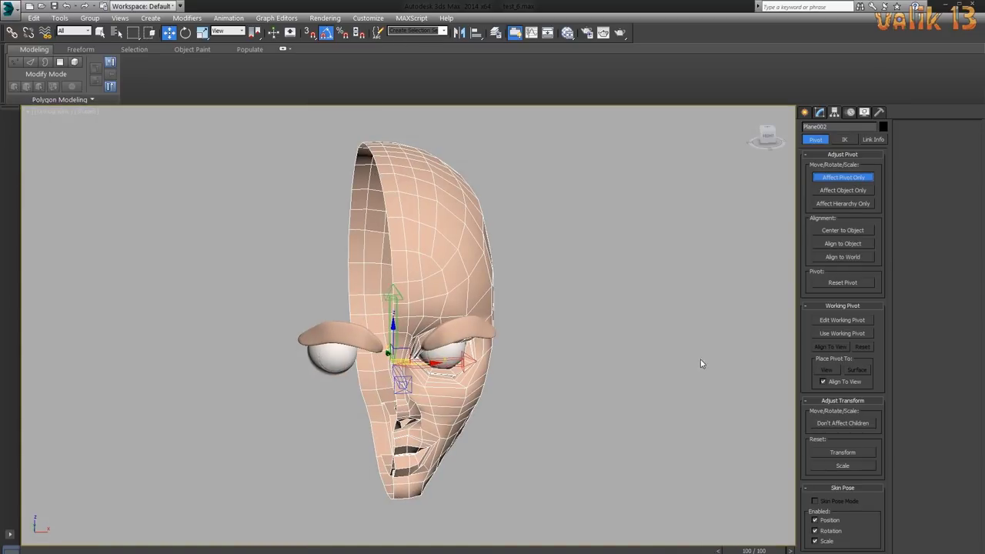
mouse_move(754, 321)
alt+middle_down()
mouse_move(594, 386)
mouse_move(860, 283)
alt+middle_up()
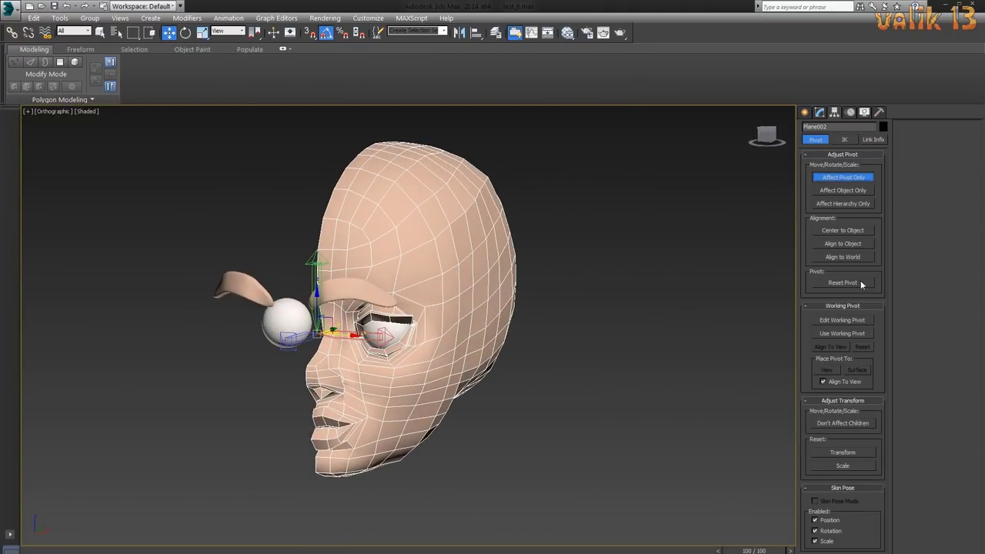
click(858, 230)
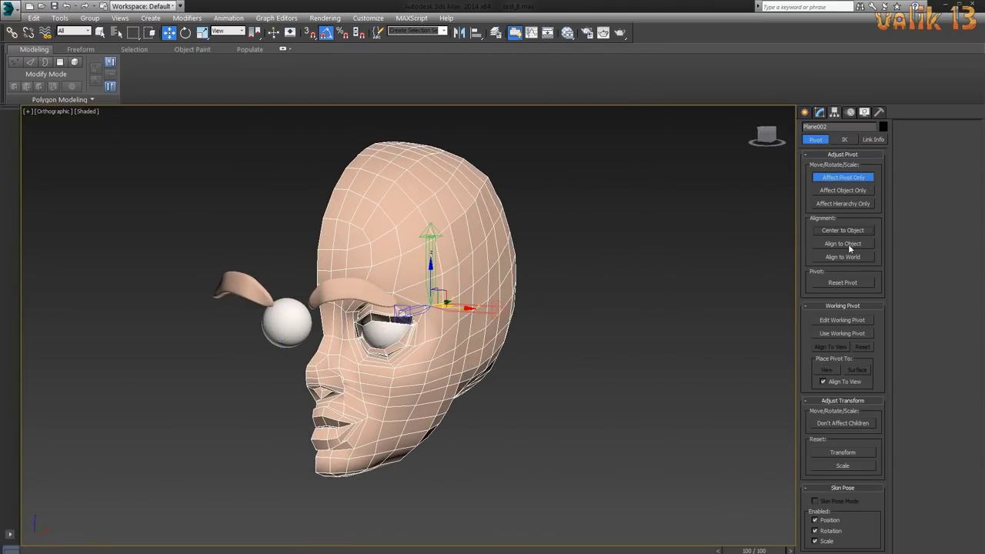
click(823, 283)
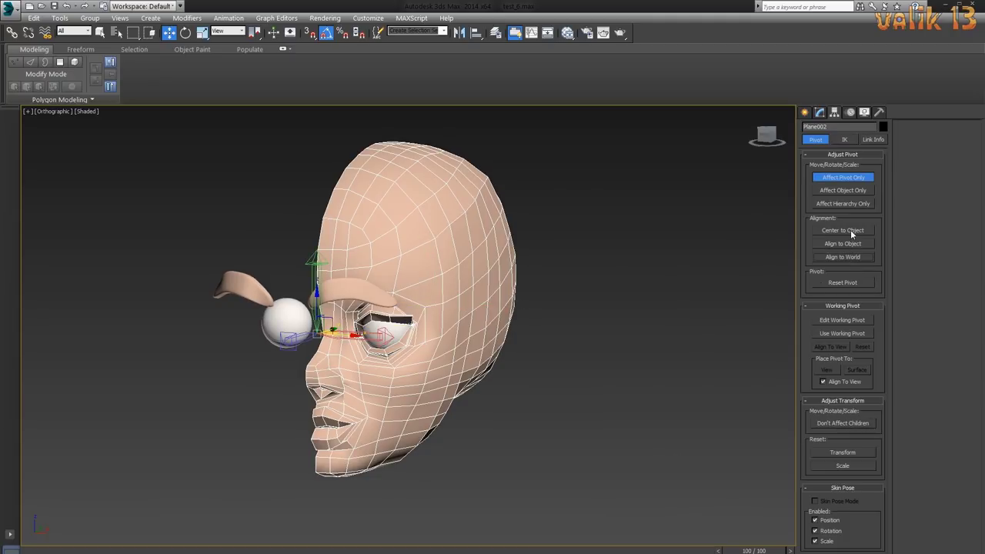
click(850, 229)
mouse_move(675, 390)
alt+middle_down()
mouse_move(626, 415)
mouse_move(663, 448)
mouse_move(655, 408)
mouse_move(660, 435)
mouse_move(658, 424)
mouse_move(757, 443)
mouse_move(592, 431)
mouse_move(608, 450)
mouse_move(632, 453)
alt+middle_up()
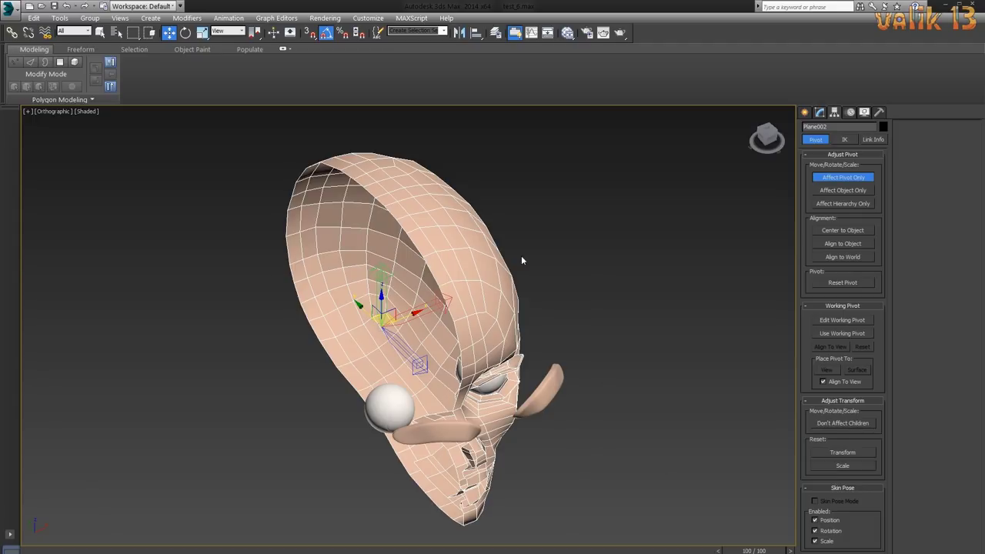
- Enter the head's Editable Poly and inspect the eye area at edge level
click(819, 113)
click(829, 170)
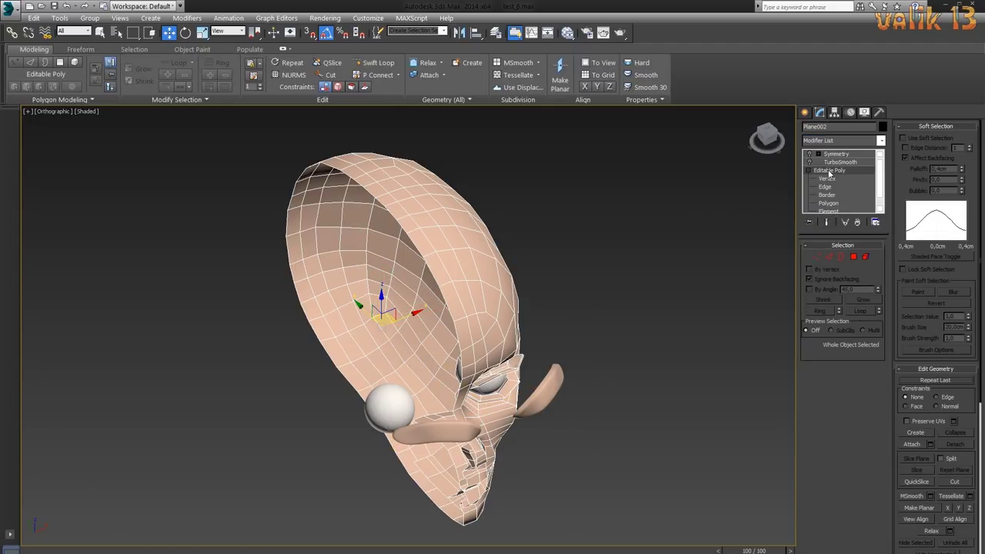
click(818, 256)
key(2)
mouse_move(787, 370)
alt+middle_down()
mouse_move(707, 361)
mouse_move(692, 373)
mouse_move(572, 391)
alt+middle_up()
scroll(462, 362, up, 5)
scroll(431, 362, up, 2)
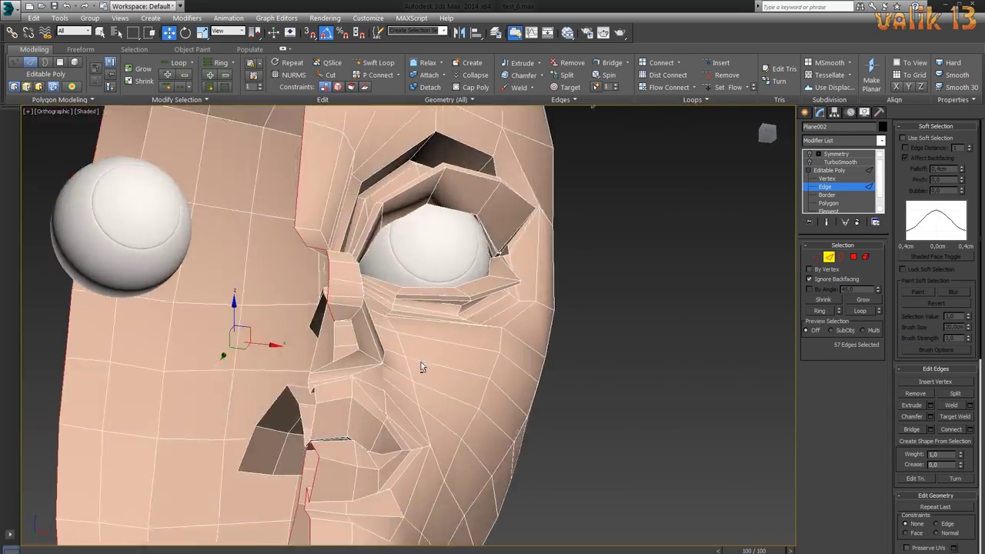
scroll(473, 410, up, 2)
scroll(474, 409, up, 3)
mouse_move(496, 429)
alt+middle_down()
mouse_move(527, 393)
mouse_move(530, 405)
mouse_move(423, 400)
mouse_move(522, 444)
alt+middle_up()
scroll(530, 405, up, 3)
scroll(472, 407, down, 4)
- Check the mesh's open borders and refine the vertices around the lips
key(3)
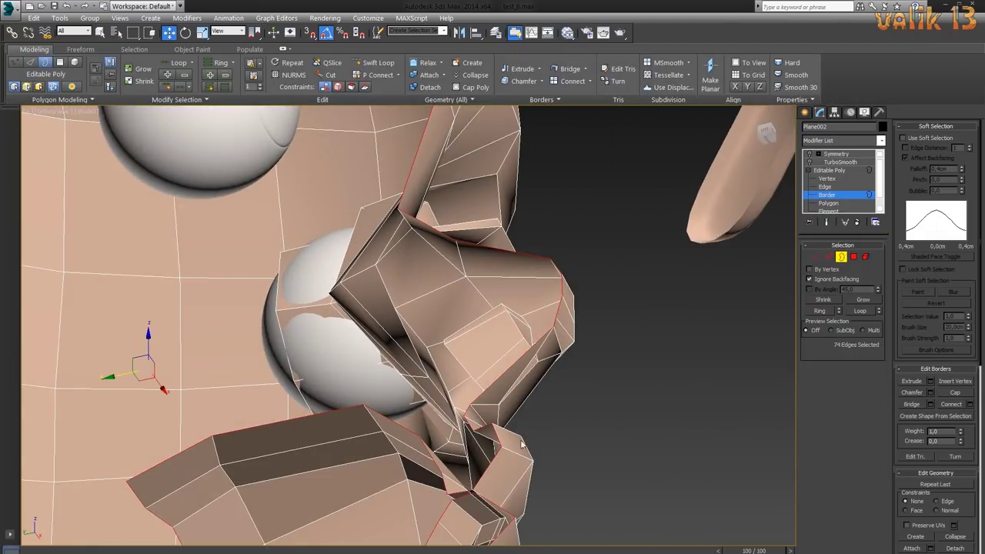
mouse_move(657, 421)
alt+middle_down()
mouse_move(576, 414)
mouse_move(614, 430)
mouse_move(300, 397)
mouse_move(217, 260)
alt+middle_up()
key(2)
key(1)
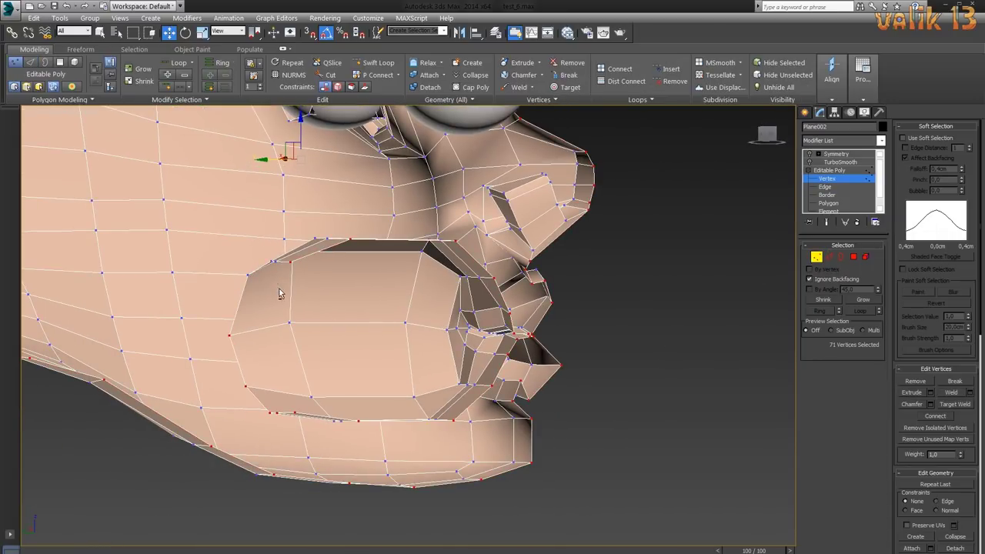
alt+drag(238, 371, 286, 433)
mouse_move(286, 434)
alt+middle_down()
mouse_move(623, 464)
mouse_move(553, 499)
alt+middle_up()
scroll(554, 499, down, 3)
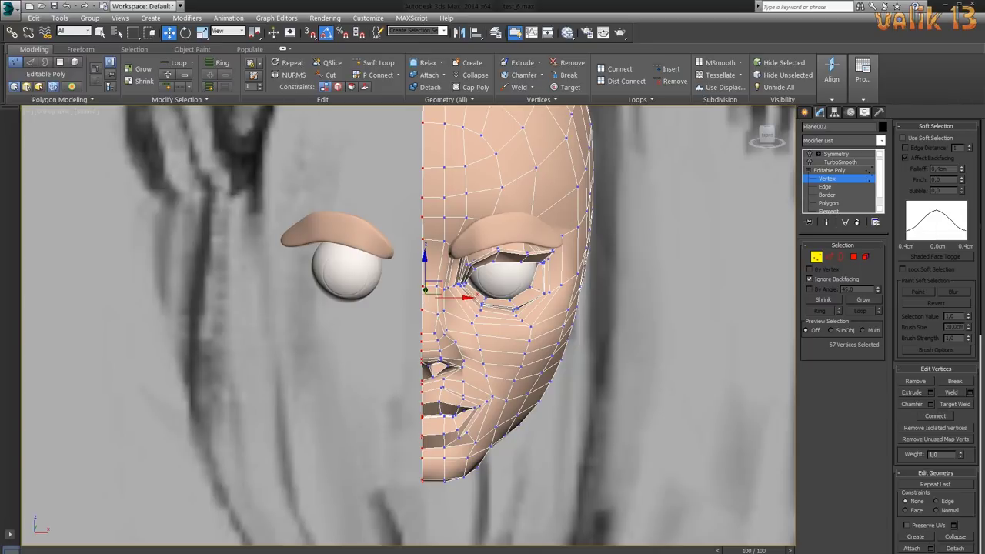
scroll(578, 463, up, 2)
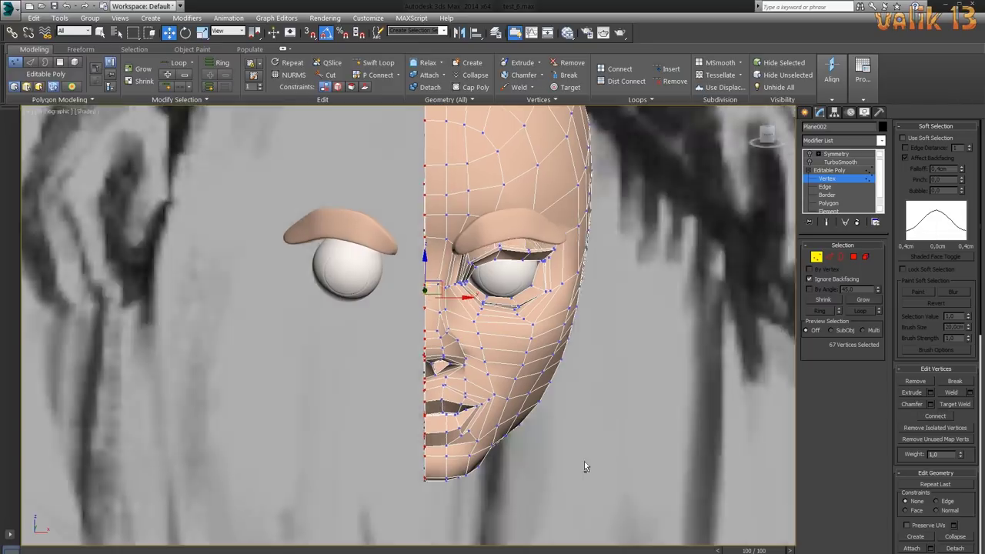
mouse_move(584, 463)
alt+middle_down()
mouse_move(720, 497)
mouse_move(751, 477)
mouse_move(696, 482)
mouse_move(325, 326)
alt+middle_up()
- Try a new eye-area vertex selection, then undo back to the 67-vertex selection
click(697, 481)
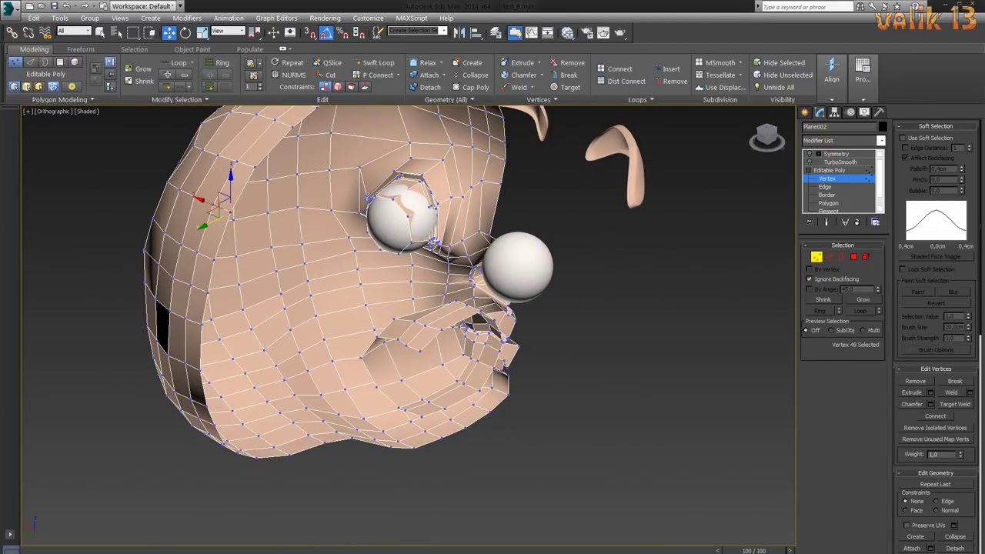
ctrl+click(306, 428)
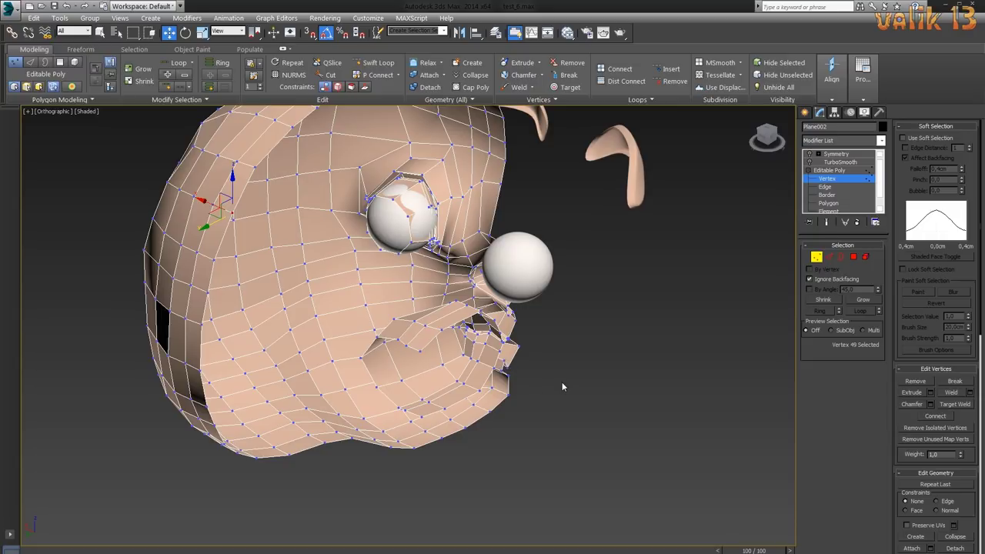
key(ctrl+z)
alt+middle_drag(661, 390, 581, 406)
key(r)
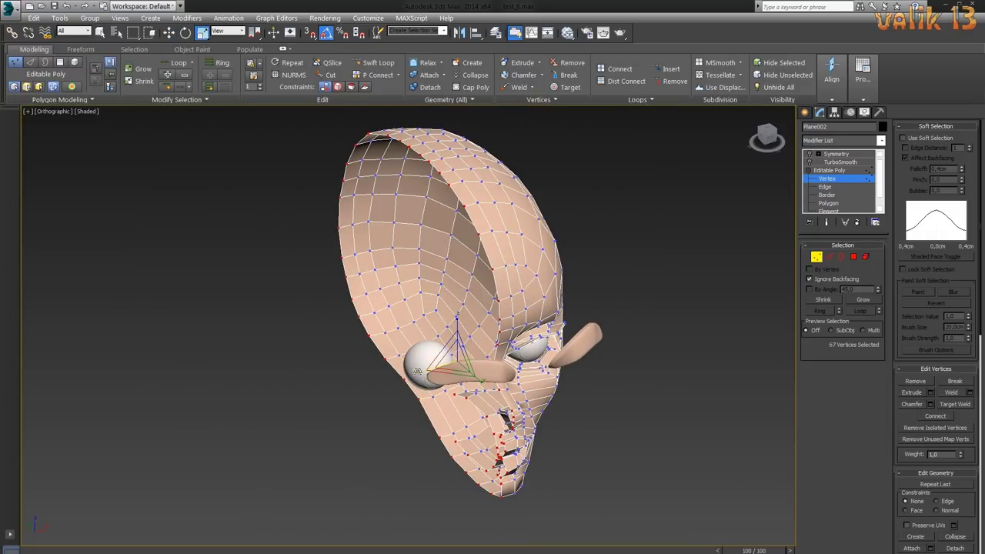
key(w)
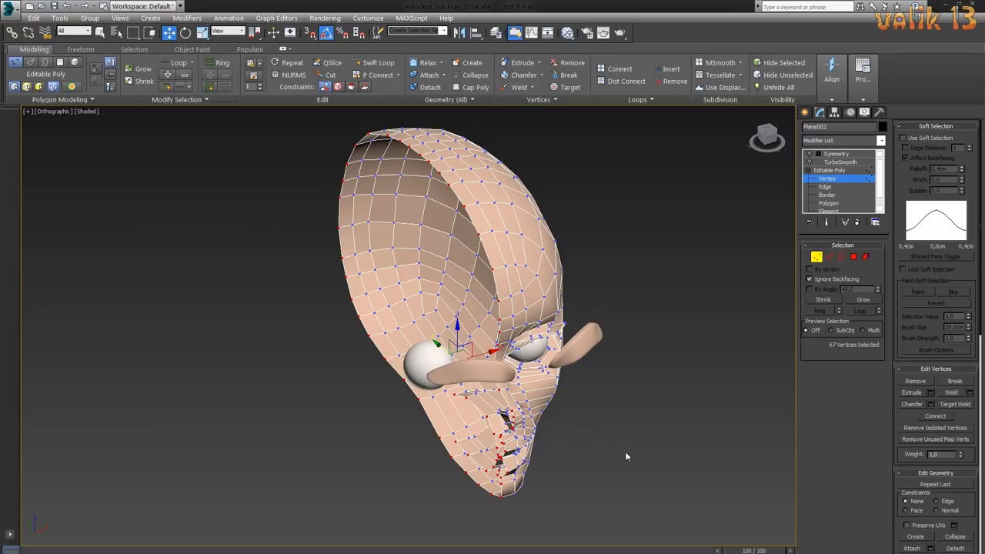
mouse_move(626, 456)
alt+middle_down()
mouse_move(637, 467)
mouse_move(681, 444)
mouse_move(645, 417)
mouse_move(550, 412)
mouse_move(623, 425)
mouse_move(601, 459)
mouse_move(268, 287)
alt+middle_up()
click(601, 459)
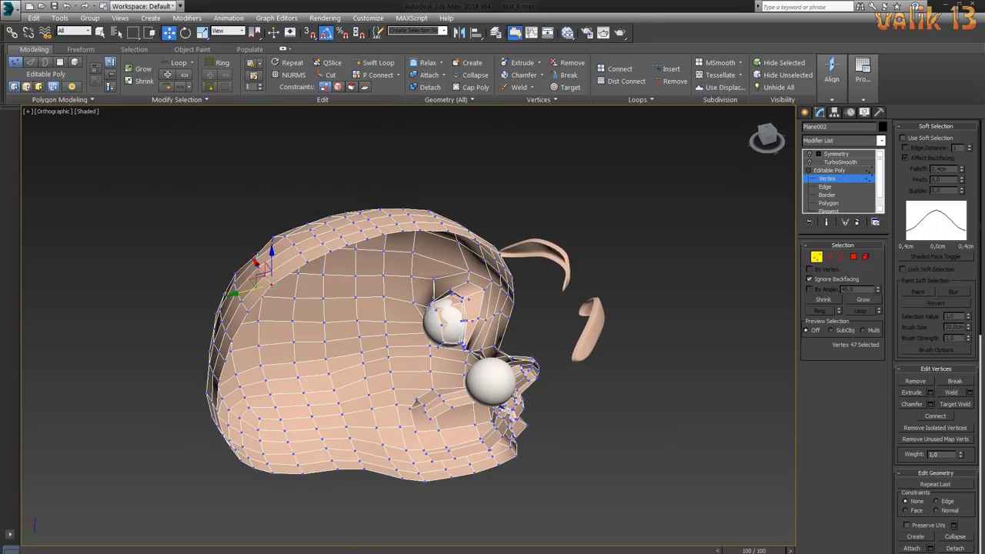
- Restore the 67-vertex selection, add seam vertices, collapse Soft Selection, exit vertex mode
mouse_move(754, 550)
mouse_down()
mouse_move(432, 550)
mouse_move(31, 517)
mouse_up()
key(ctrl+Page_Up)
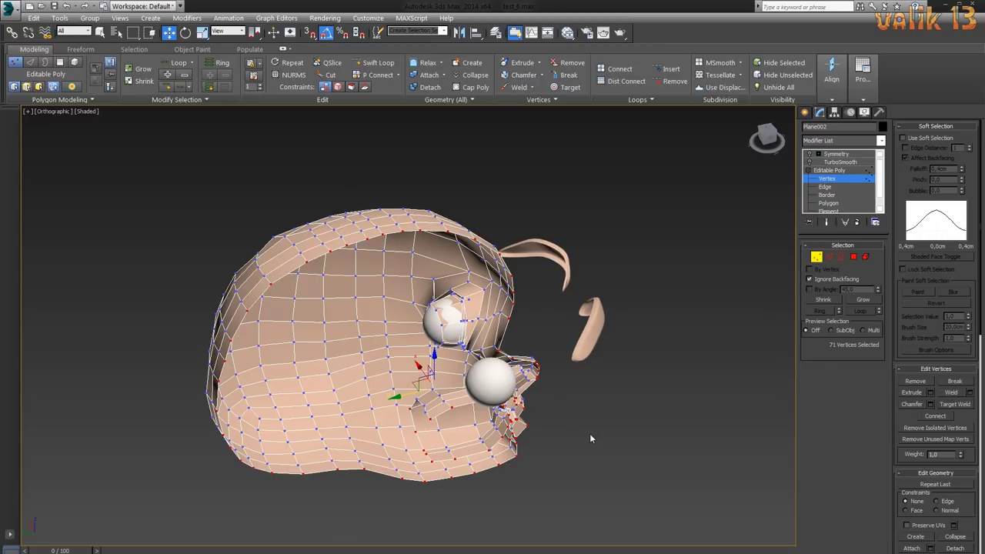
ctrl+drag(363, 367, 419, 448)
alt+middle_drag(624, 460, 401, 348)
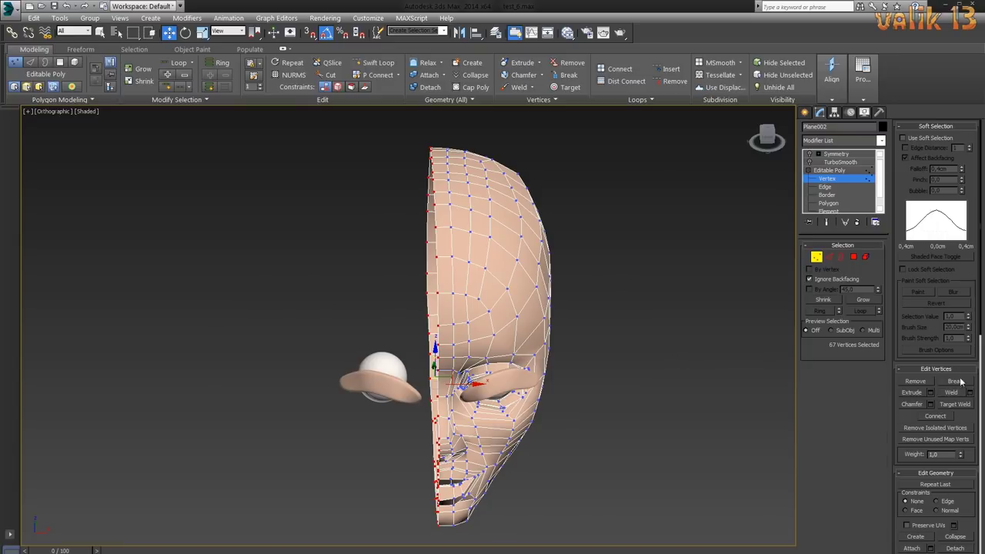
click(904, 127)
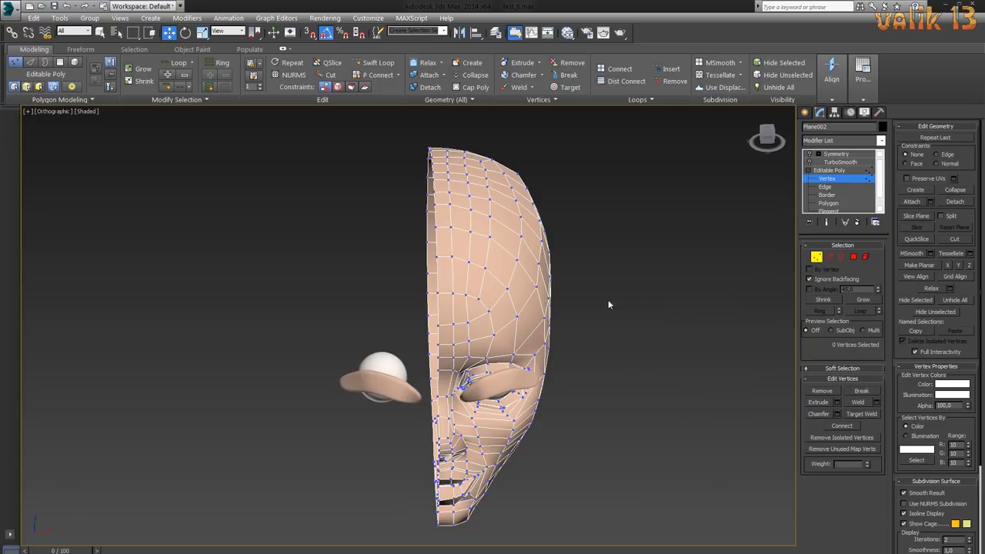
click(834, 154)
- Select the face mesh and turn off Symmetry to inspect the half mesh
click(697, 286)
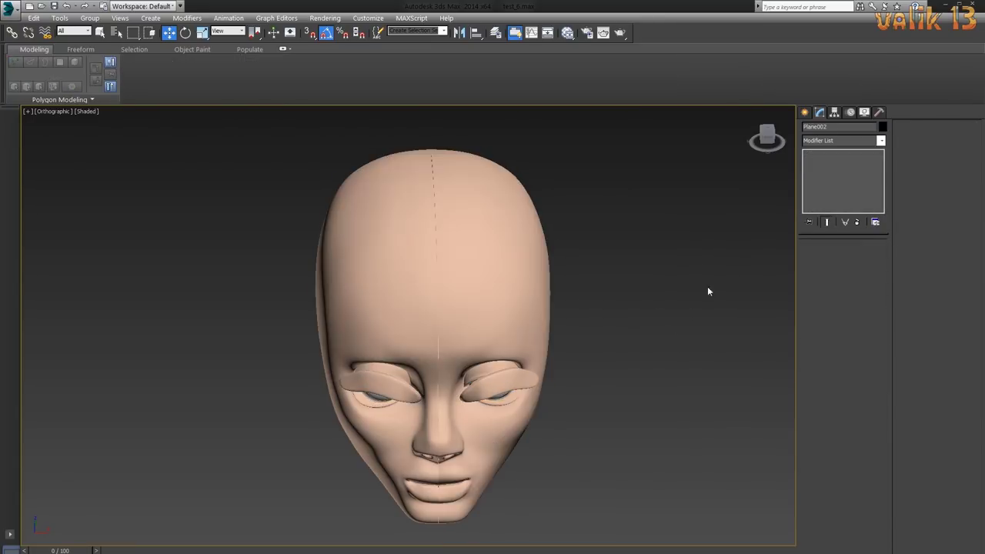
middle_drag(636, 373, 570, 410)
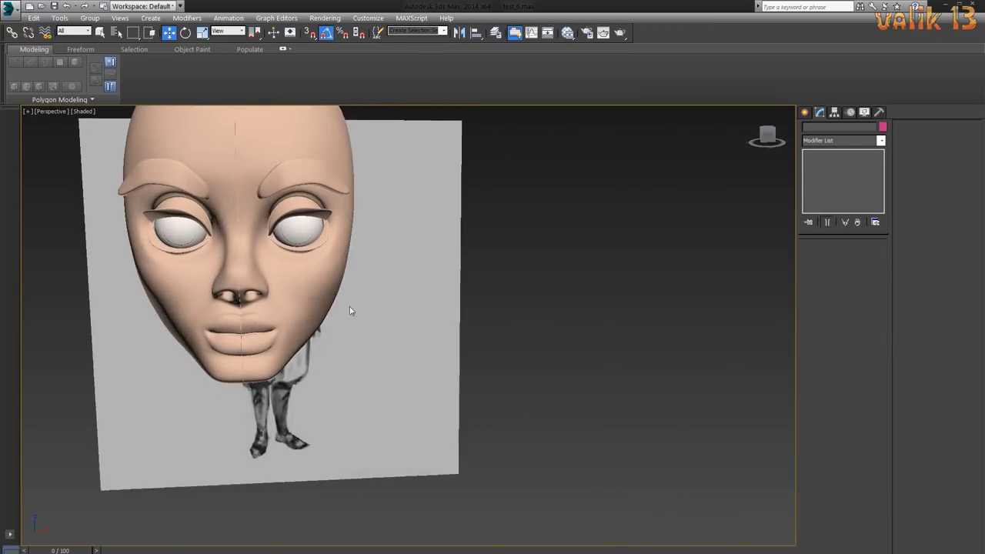
click(352, 311)
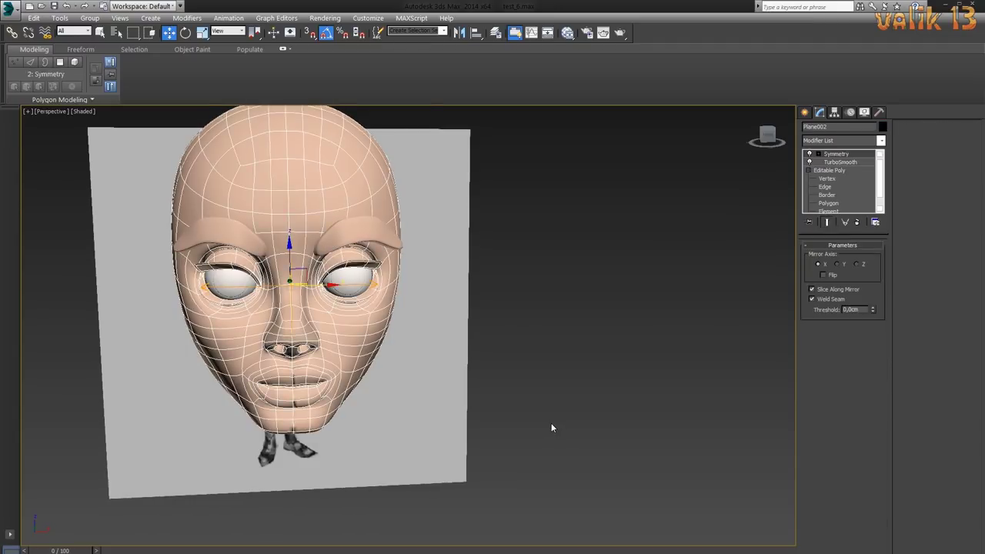
click(809, 154)
click(830, 170)
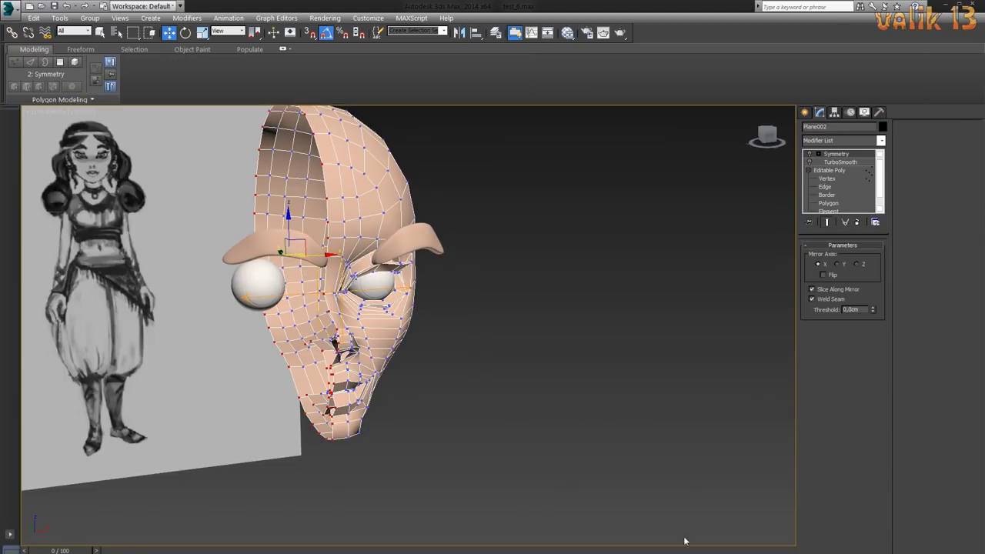
mouse_move(632, 423)
alt+middle_down()
mouse_move(706, 415)
mouse_move(726, 438)
mouse_move(787, 457)
alt+middle_up()
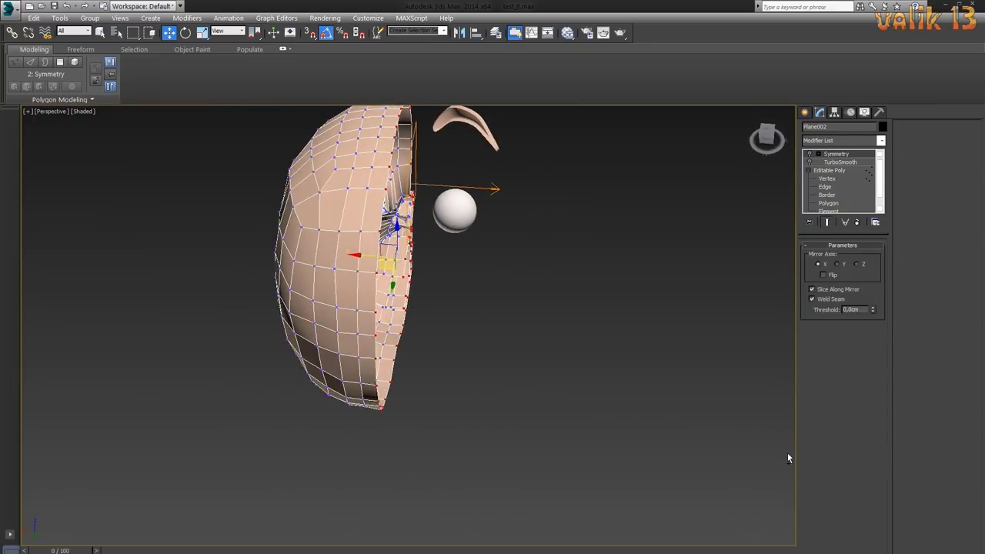
- Turn Symmetry back on, orbit the whole head, and select Editable Poly
click(808, 154)
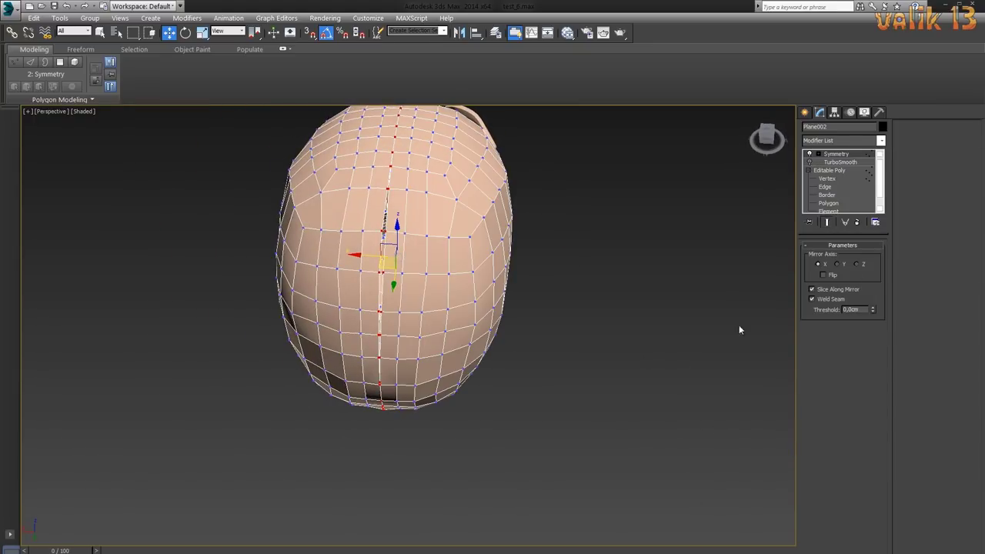
alt+middle_drag(738, 329, 685, 435)
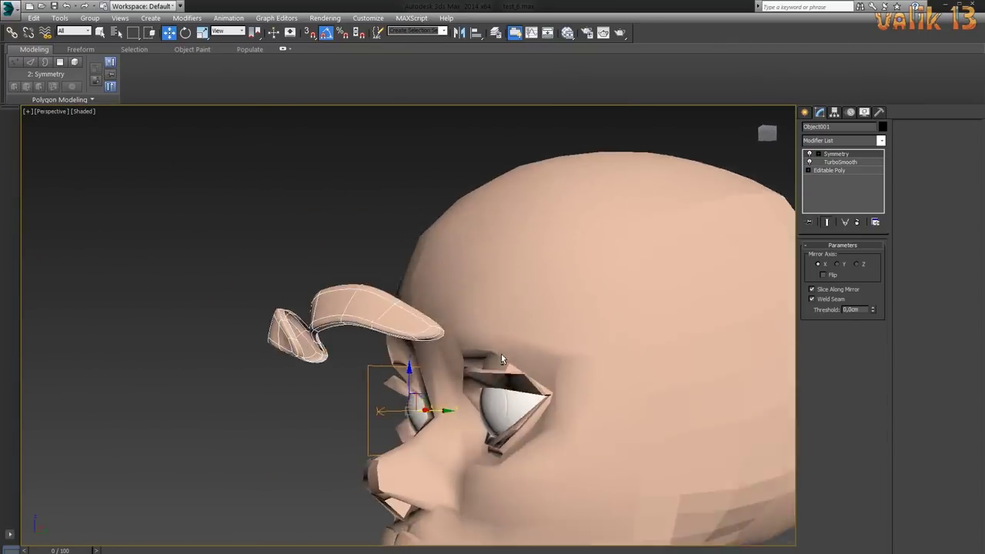
mouse_move(501, 354)
alt+middle_down()
mouse_move(542, 408)
mouse_move(576, 391)
mouse_move(637, 401)
alt+middle_up()
click(829, 170)
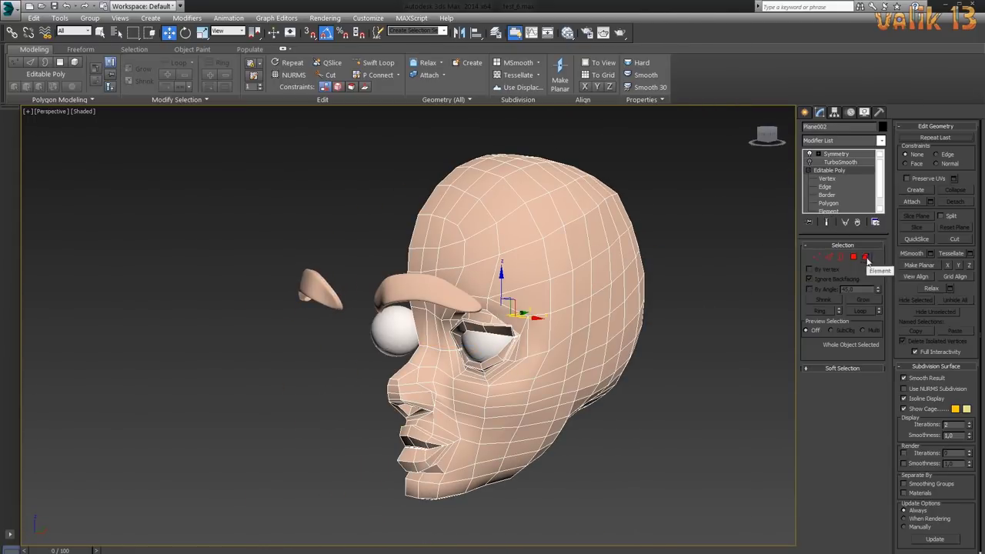
- Clear all smoothing groups on the head element, then reselect the head mesh
click(865, 257)
click(955, 488)
click(735, 254)
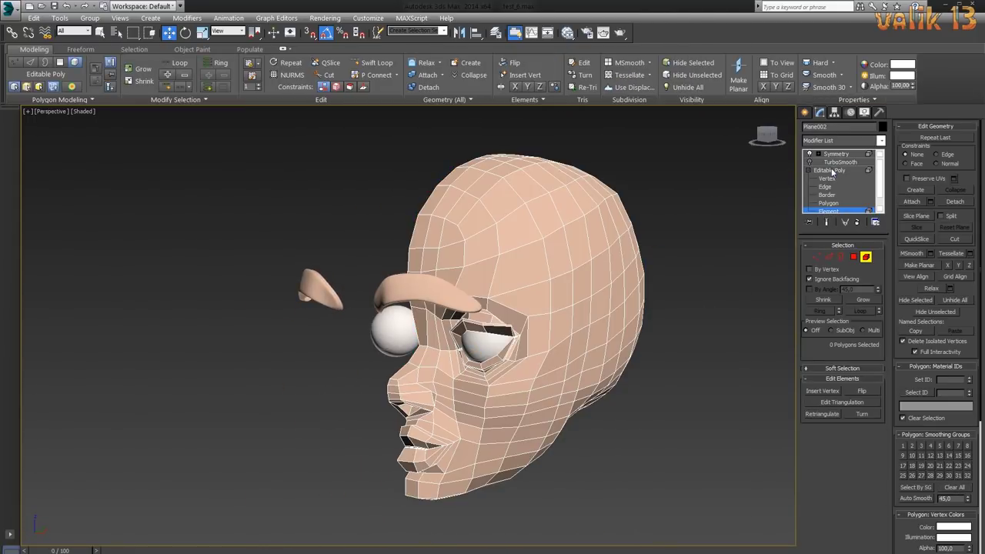
click(651, 440)
mouse_move(651, 440)
alt+middle_down()
mouse_move(752, 431)
mouse_move(626, 445)
mouse_move(651, 440)
mouse_move(494, 361)
mouse_move(582, 401)
mouse_move(763, 431)
mouse_move(532, 417)
mouse_move(550, 418)
mouse_move(561, 453)
mouse_move(538, 416)
mouse_move(628, 411)
mouse_move(589, 424)
mouse_move(460, 415)
mouse_move(659, 418)
mouse_move(528, 422)
mouse_move(567, 451)
mouse_move(442, 475)
mouse_move(367, 402)
mouse_move(370, 392)
mouse_move(263, 393)
mouse_move(239, 423)
mouse_move(139, 448)
mouse_move(112, 432)
mouse_move(264, 423)
mouse_move(370, 330)
alt+middle_up()
click(369, 331)
click(865, 256)
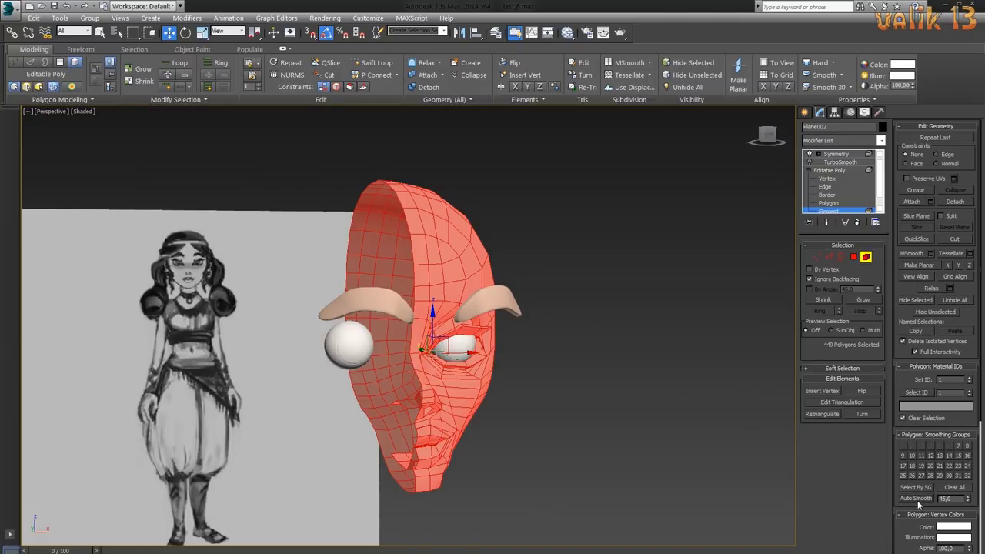
click(638, 423)
mouse_move(638, 422)
alt+middle_down()
mouse_move(457, 413)
mouse_move(730, 418)
mouse_move(697, 429)
mouse_move(613, 425)
mouse_move(631, 398)
mouse_move(569, 423)
mouse_move(430, 396)
mouse_move(195, 411)
mouse_move(270, 411)
mouse_move(241, 429)
mouse_move(223, 420)
mouse_move(571, 366)
alt+middle_up()
click(470, 247)
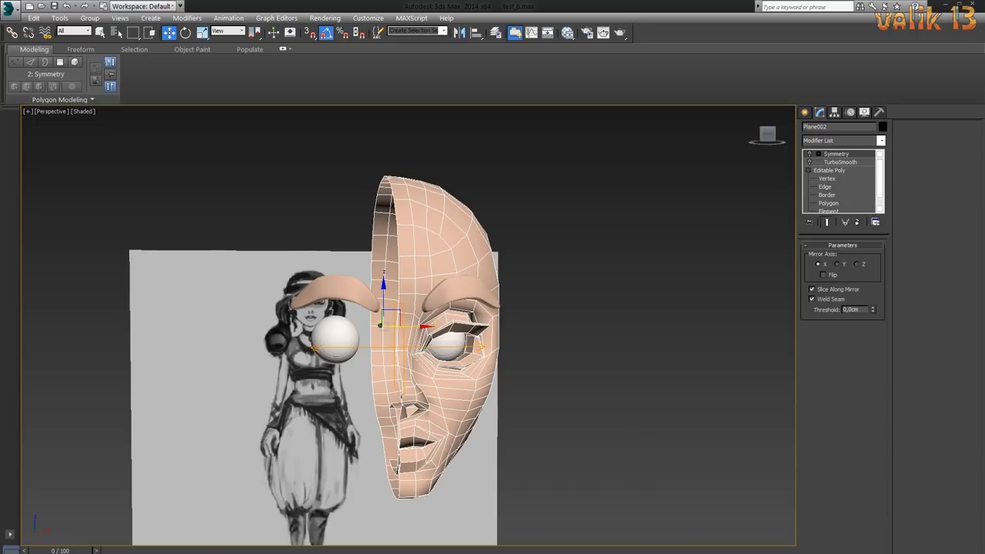
- Undo an accidental nudge of the face mesh, select the eyeballs, check orthographic views
drag(477, 400, 490, 405)
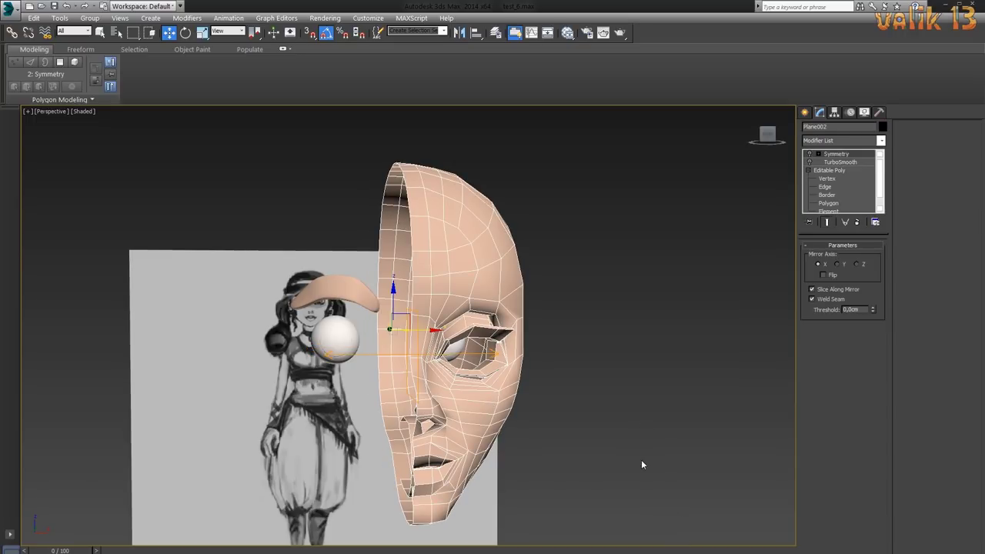
key(ctrl+z)
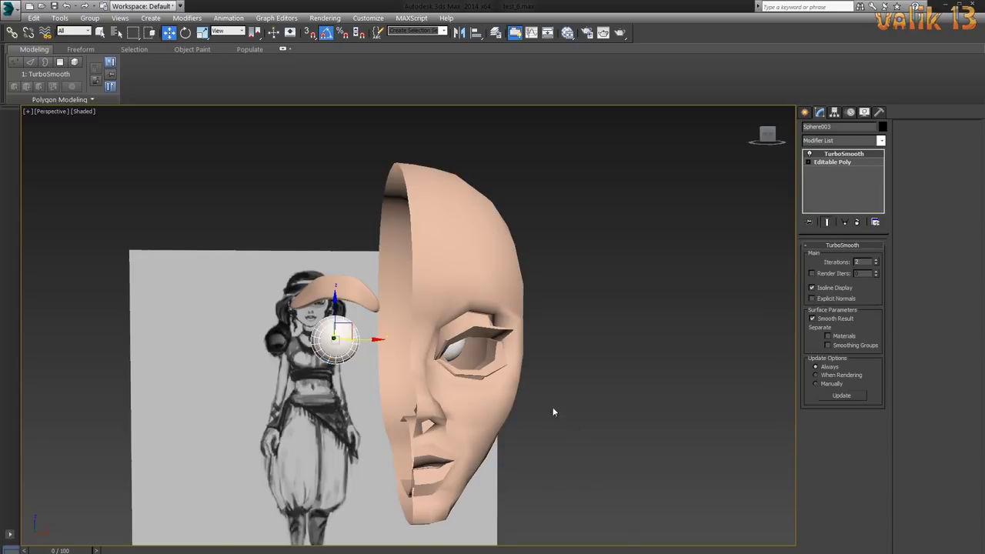
click(602, 405)
key(ctrl+z)
key(ctrl+z)
mouse_move(347, 358)
alt+middle_down()
mouse_move(652, 434)
mouse_move(539, 415)
alt+middle_up()
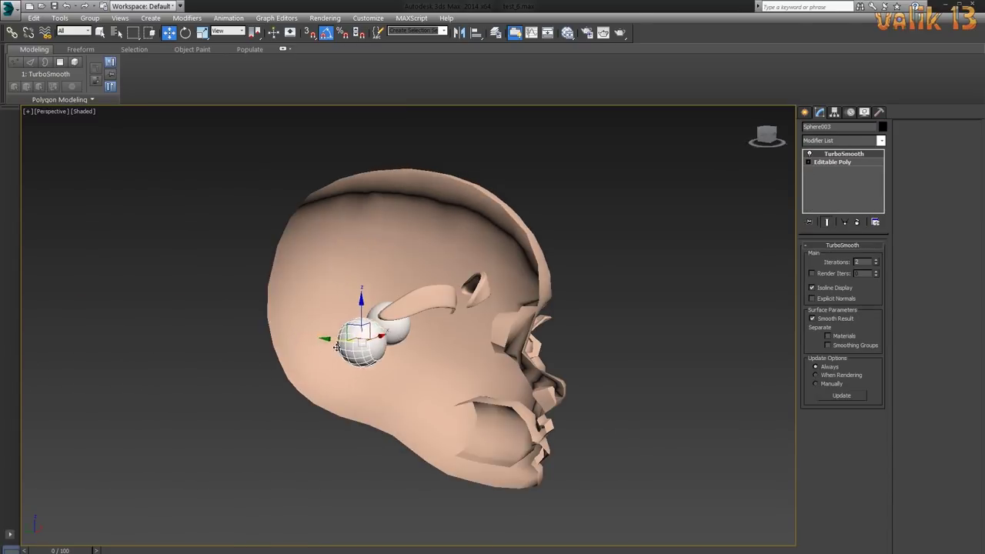
ctrl+click(377, 335)
mouse_move(487, 397)
alt+middle_down()
mouse_move(621, 462)
mouse_move(444, 454)
alt+middle_up()
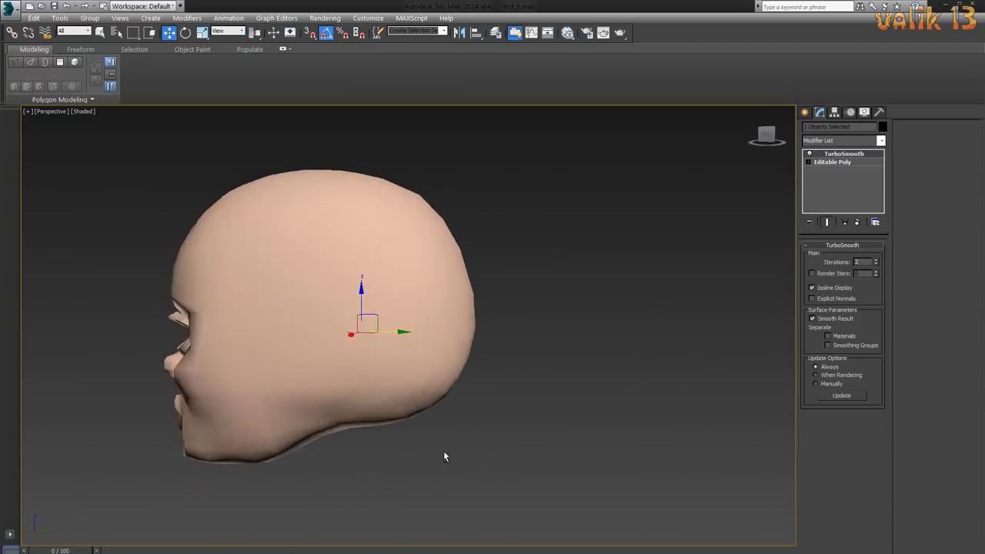
click(746, 138)
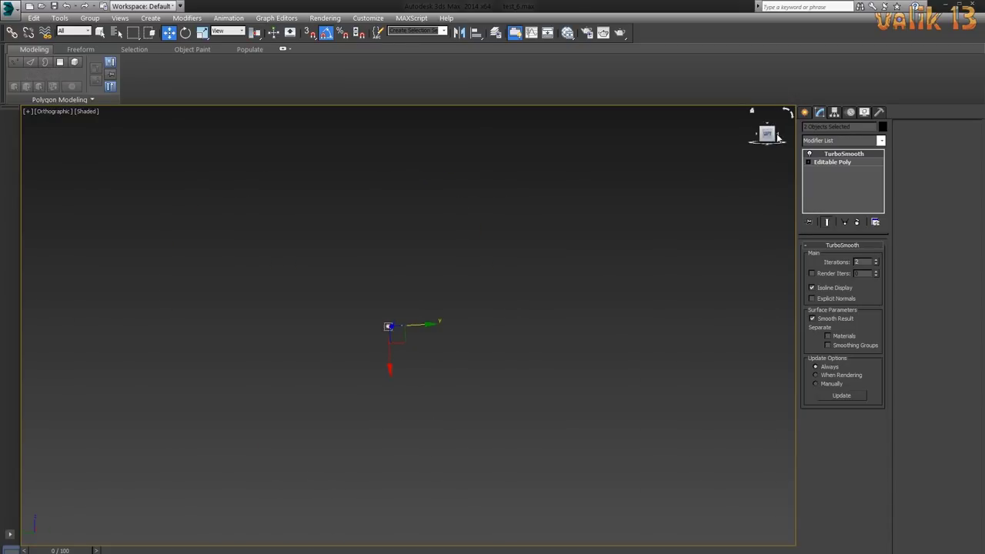
click(767, 134)
click(780, 137)
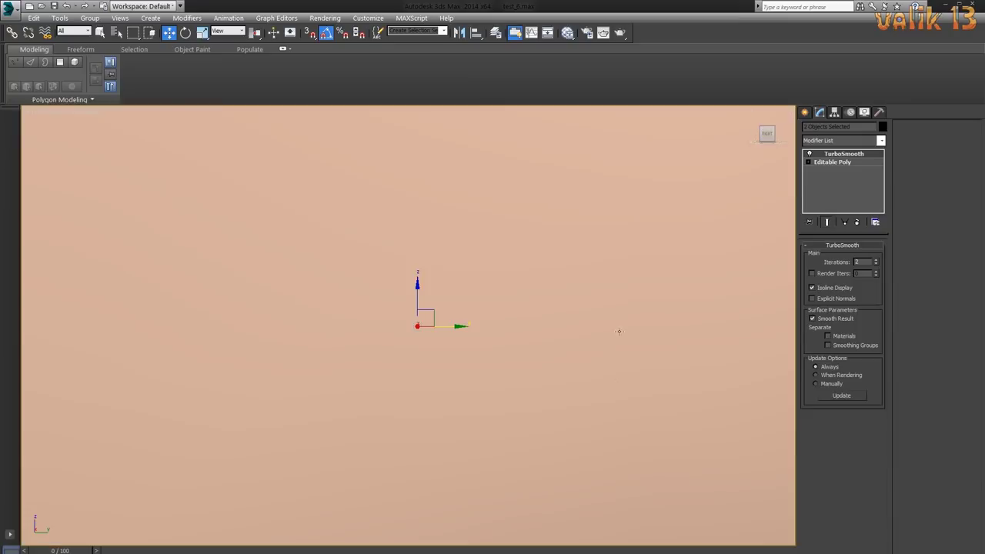
- Orbit and zoom around the eye to inspect how the eyelids wrap the eyeball
scroll(501, 375, up, 5)
scroll(523, 371, down, 1)
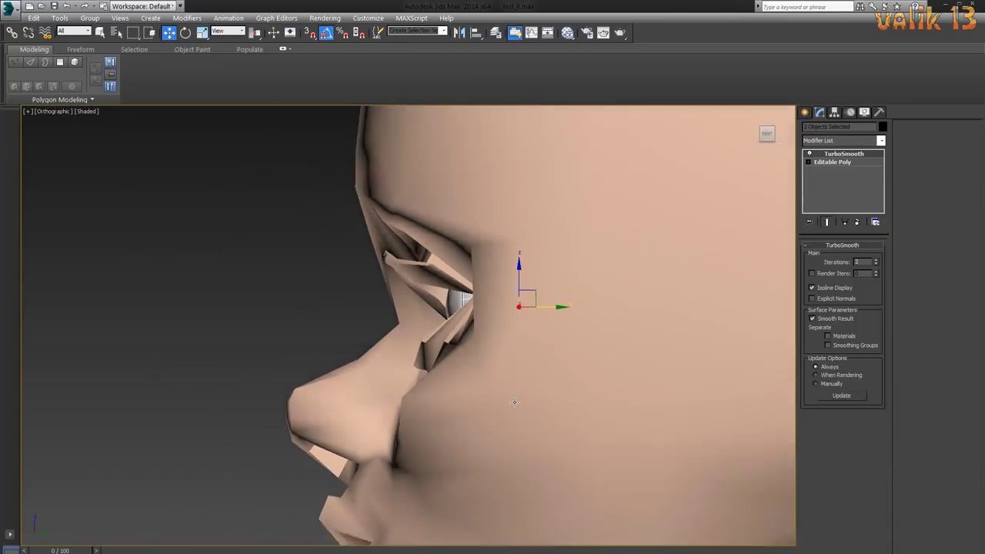
scroll(546, 366, down, 1)
mouse_move(595, 410)
alt+middle_down()
mouse_move(741, 400)
mouse_move(604, 409)
mouse_move(476, 294)
mouse_move(484, 369)
alt+middle_up()
scroll(604, 409, up, 2)
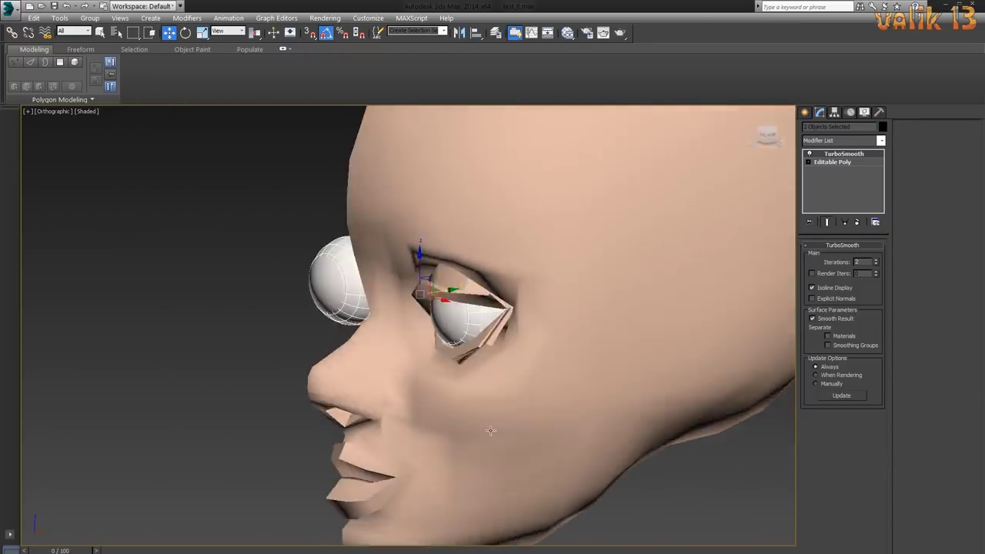
scroll(576, 362, up, 4)
mouse_move(576, 363)
alt+middle_down()
mouse_move(505, 356)
mouse_move(548, 413)
mouse_move(574, 351)
mouse_move(492, 413)
alt+middle_up()
scroll(492, 413, down, 4)
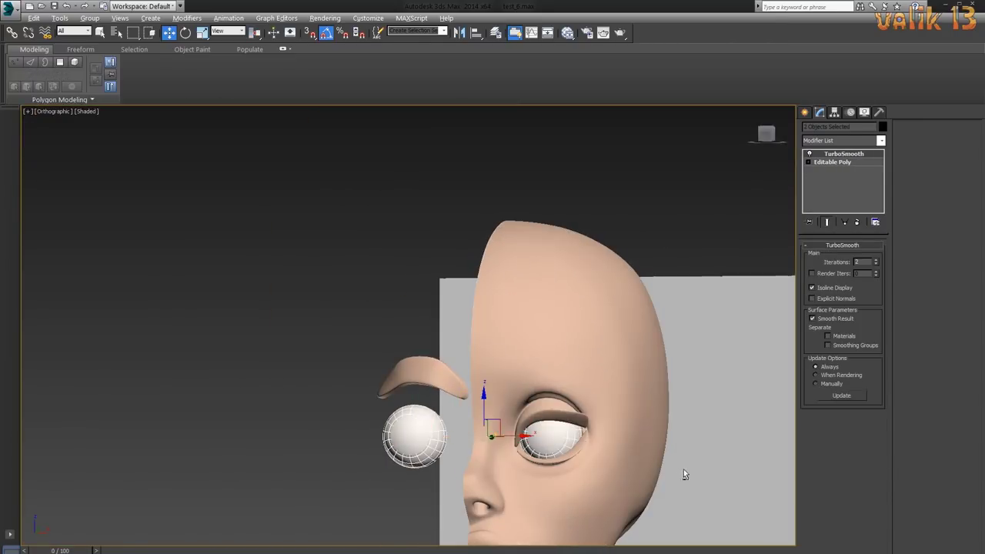
mouse_move(684, 475)
alt+middle_down()
mouse_move(380, 332)
mouse_move(545, 405)
mouse_move(640, 471)
mouse_move(600, 411)
mouse_move(661, 454)
mouse_move(592, 429)
mouse_move(427, 407)
alt+middle_up()
scroll(505, 392, up, 10)
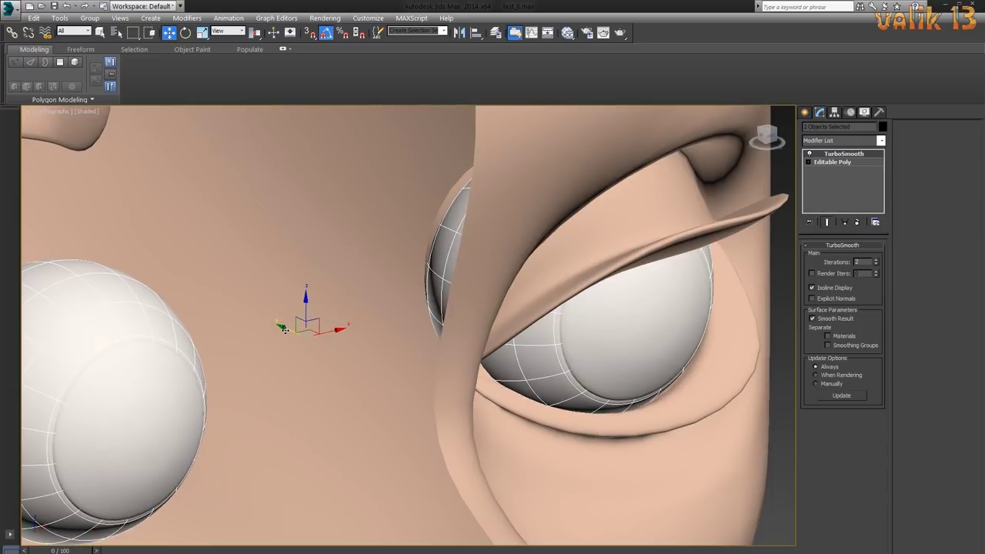
mouse_move(667, 456)
alt+middle_down()
mouse_move(301, 334)
mouse_move(521, 389)
mouse_move(483, 420)
alt+middle_up()
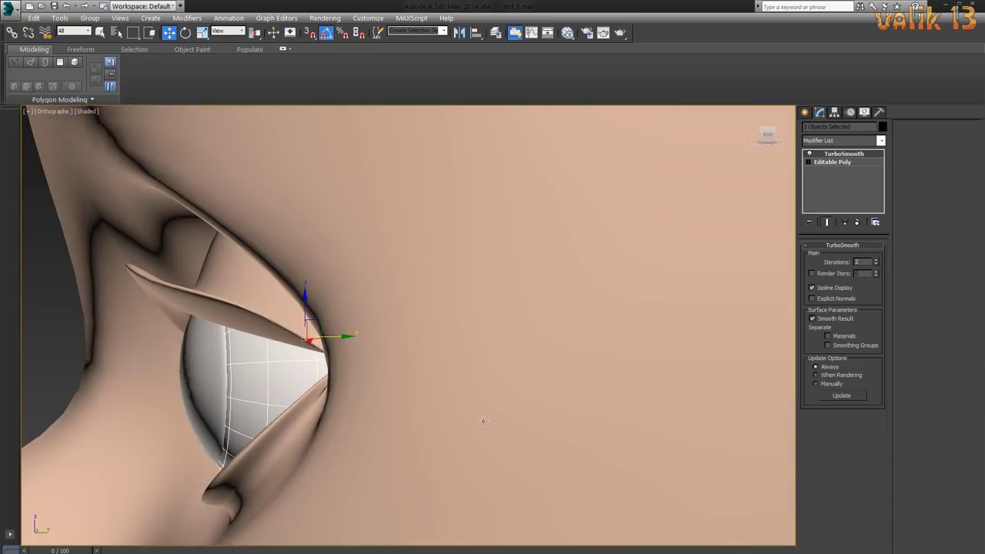
mouse_move(331, 336)
alt+middle_down()
mouse_move(341, 347)
mouse_move(322, 485)
mouse_move(392, 442)
alt+middle_up()
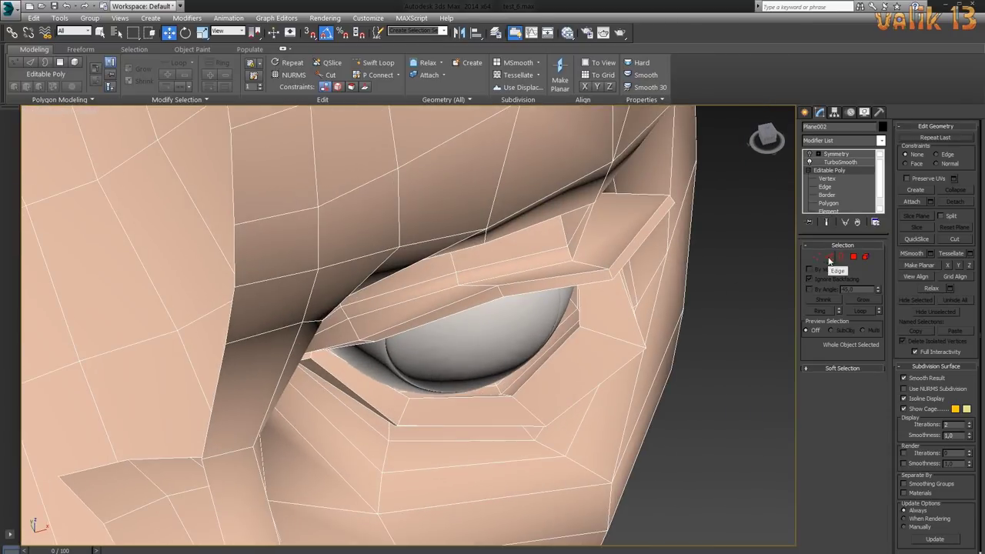
- Select two lower-lid polygons, then the eyelid corner vertices, to fit the lids to the eyeball
click(853, 256)
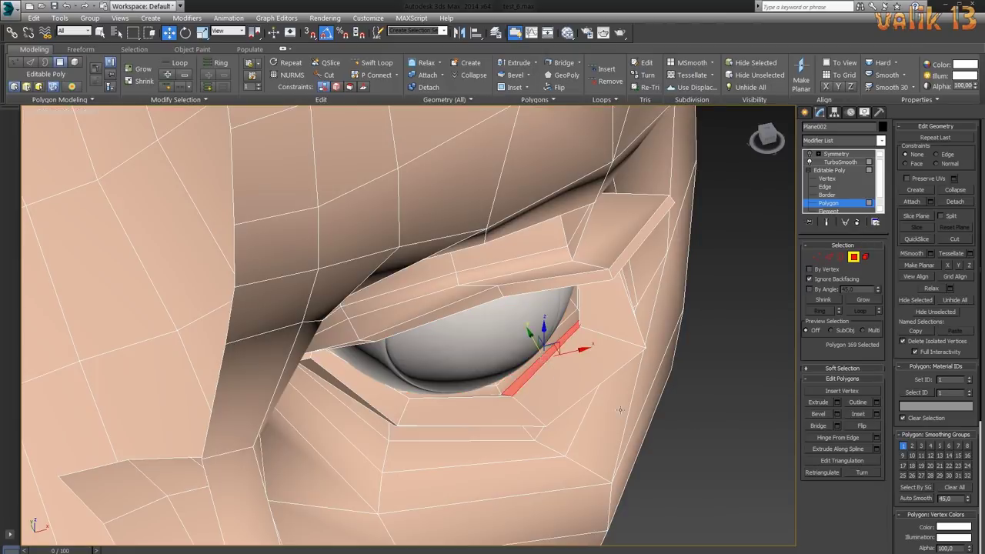
mouse_move(620, 410)
alt+middle_down()
mouse_move(477, 382)
mouse_move(502, 342)
mouse_move(630, 401)
mouse_move(495, 341)
mouse_move(578, 411)
alt+middle_up()
ctrl+click(469, 380)
key(1)
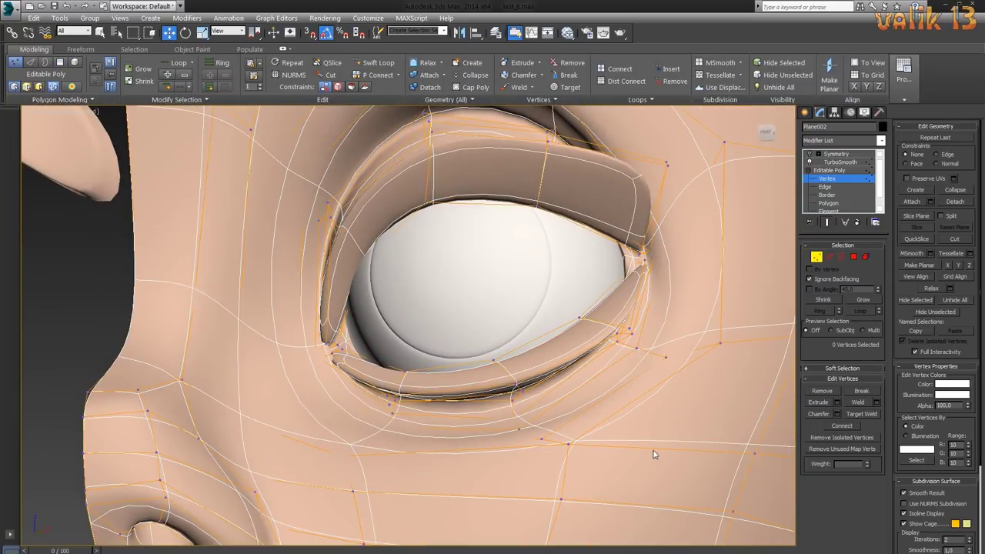
mouse_move(653, 454)
alt+middle_down()
mouse_move(479, 422)
mouse_move(496, 413)
mouse_move(454, 373)
alt+middle_up()
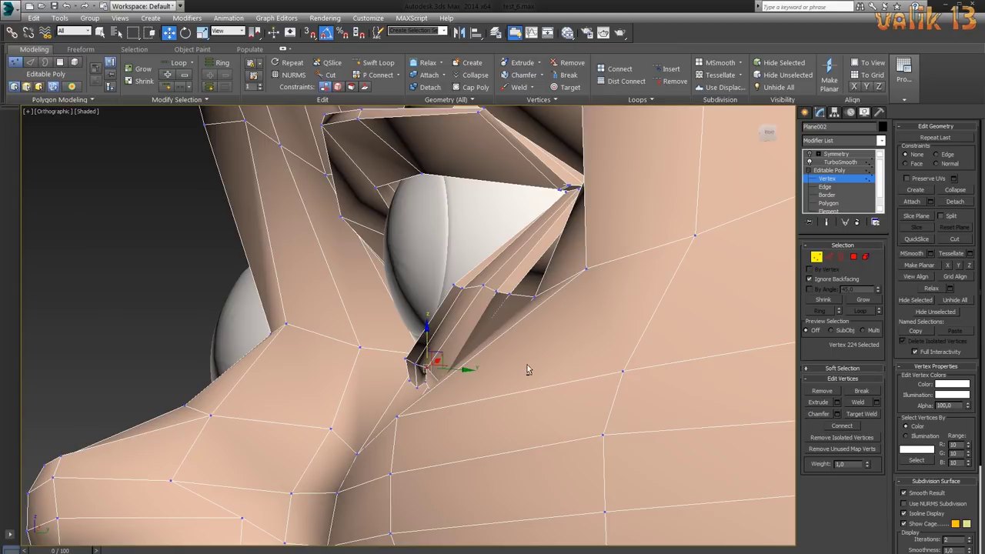
mouse_move(527, 370)
alt+middle_down()
mouse_move(589, 351)
mouse_move(477, 362)
mouse_move(482, 400)
mouse_move(554, 404)
mouse_move(515, 402)
alt+middle_up()
click(477, 361)
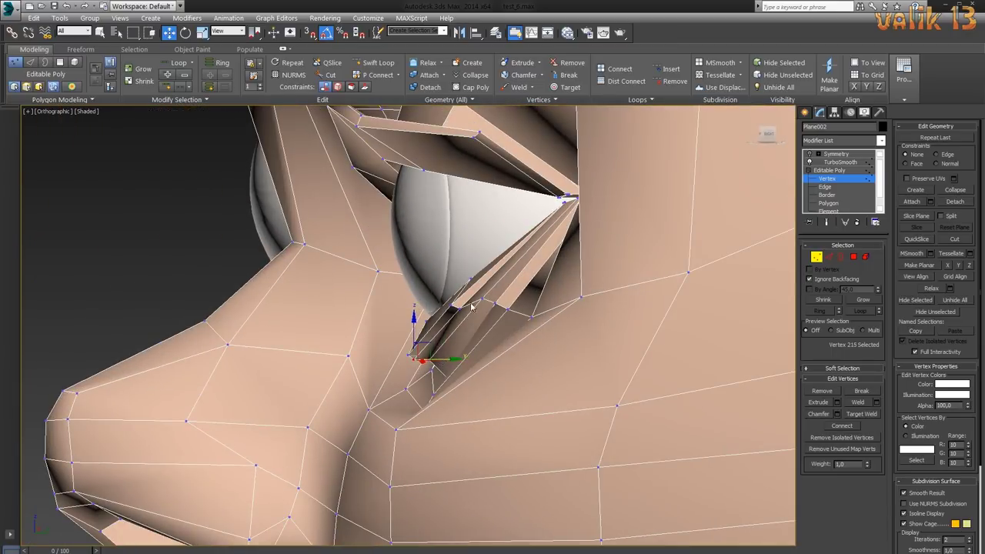
alt+middle_drag(480, 309, 203, 351)
click(204, 352)
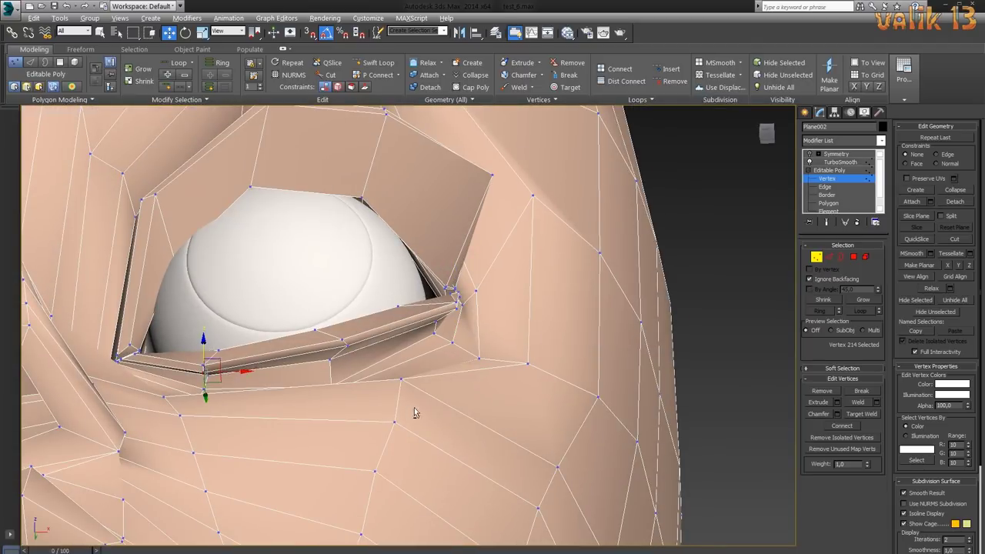
- Zoom out to the whole head, clear the vertex selection and return to the Symmetry level
mouse_move(414, 413)
alt+middle_down()
mouse_move(345, 431)
mouse_move(578, 413)
mouse_move(608, 437)
mouse_move(509, 401)
mouse_move(643, 431)
mouse_move(596, 456)
mouse_move(616, 454)
alt+middle_up()
scroll(354, 434, down, 5)
key(p)
scroll(578, 408, up, 5)
scroll(509, 401, down, 5)
click(615, 454)
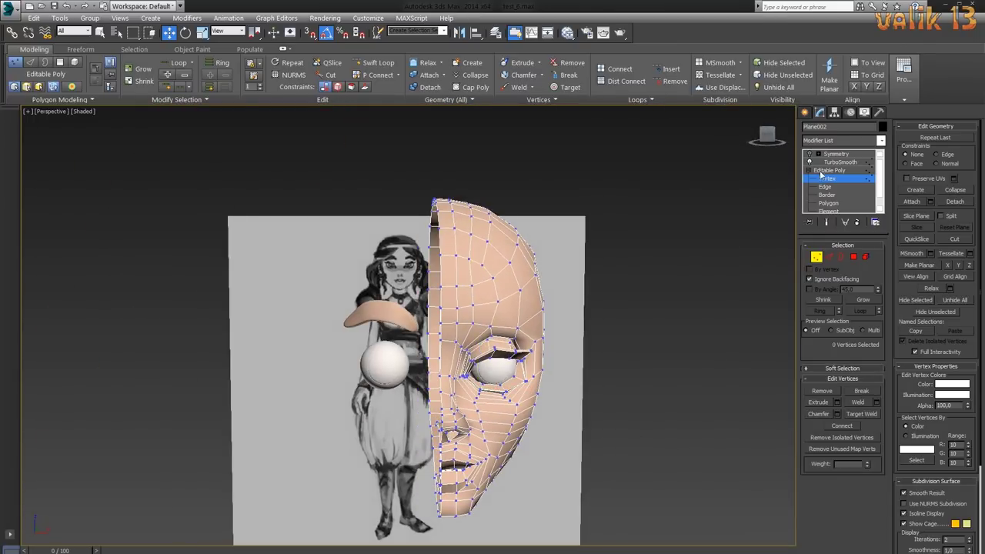
click(834, 154)
mouse_move(692, 413)
alt+middle_down()
mouse_move(689, 449)
mouse_move(492, 266)
alt+middle_up()
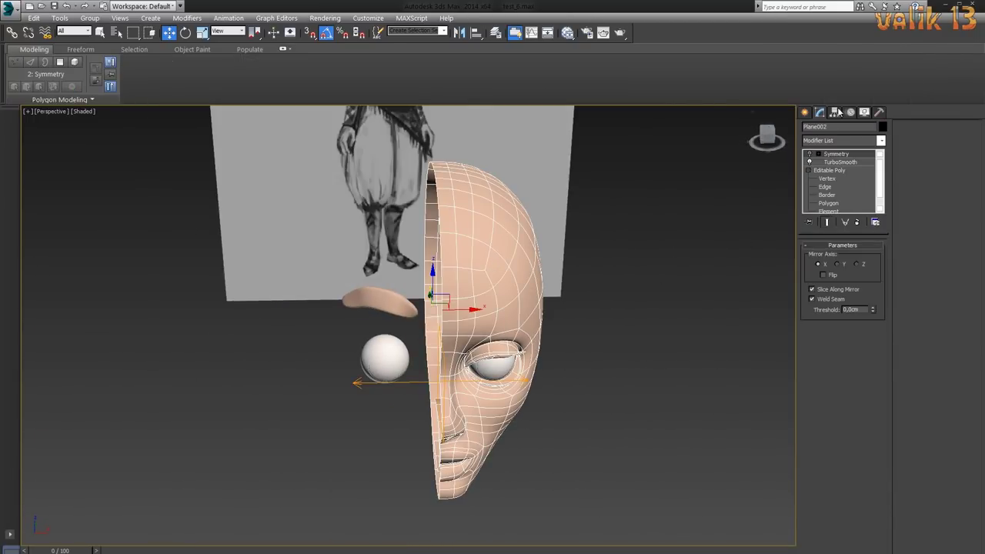
- In Hierarchy, turn off Affect Pivot Only and raise the eyebrow piece slightly along Z
click(836, 112)
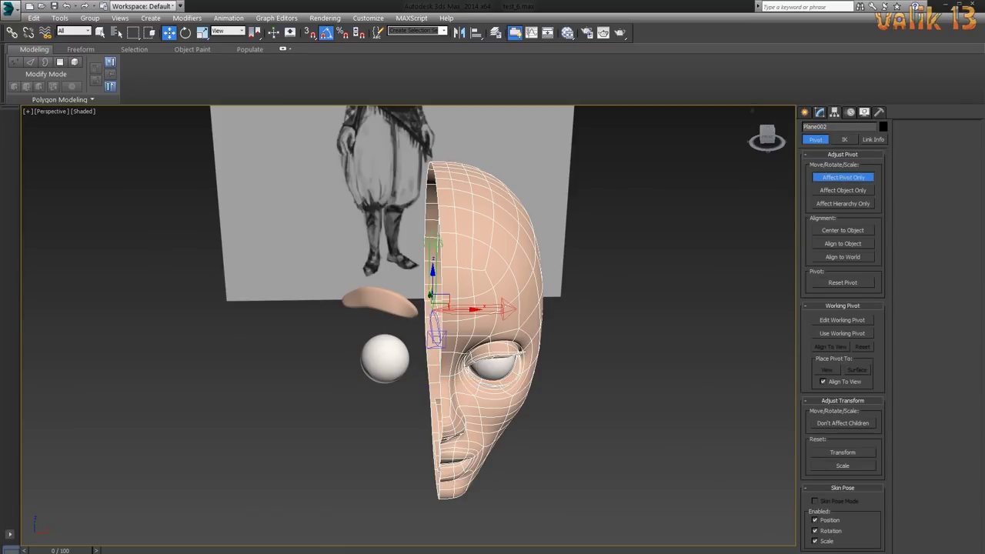
click(377, 300)
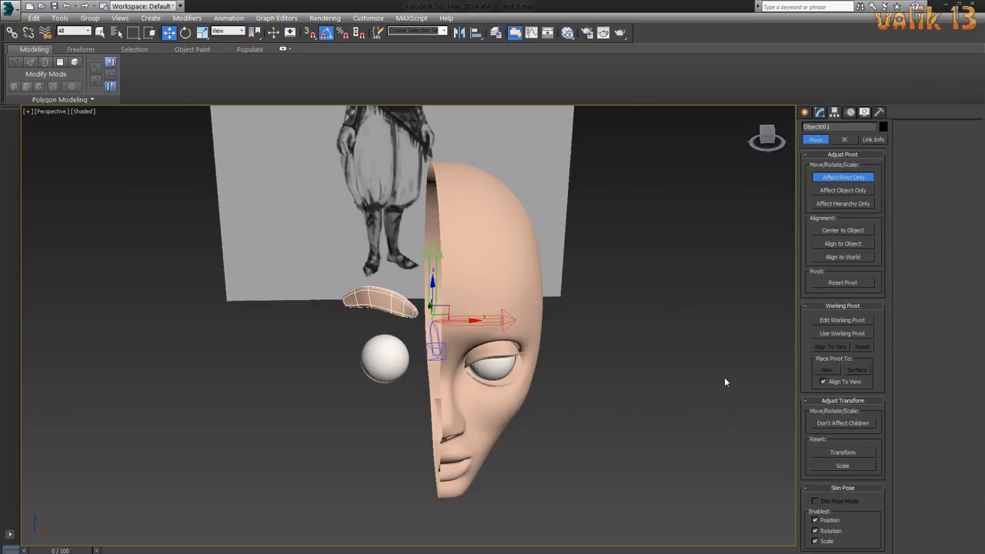
click(817, 178)
click(580, 388)
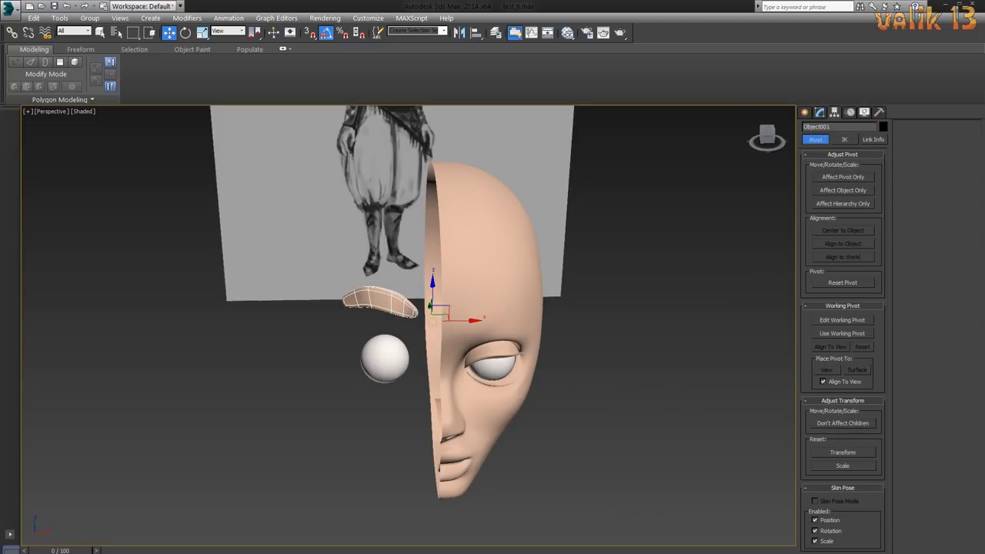
drag(432, 288, 431, 277)
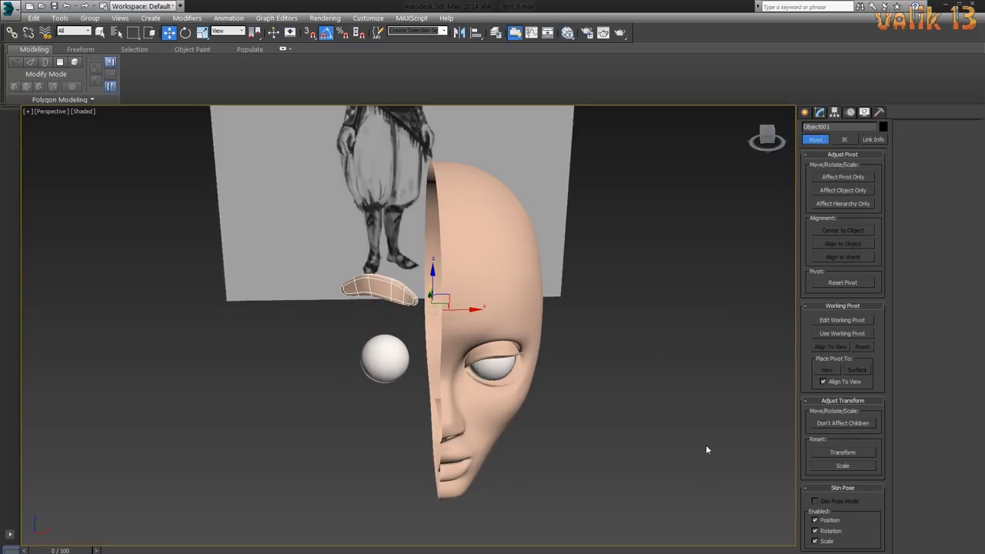
click(523, 400)
click(623, 487)
click(401, 290)
- Switch between the command panels, ending on the eyebrow's Modify stack
click(805, 112)
click(834, 112)
click(804, 112)
click(820, 113)
click(834, 112)
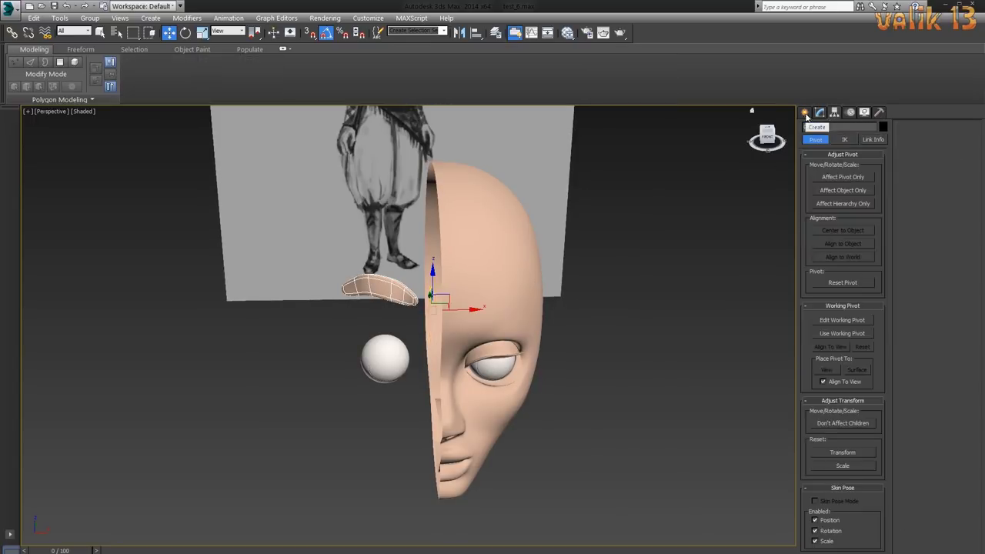
click(805, 112)
click(820, 113)
- Go to the eyebrow's base Editable Poly level
click(830, 170)
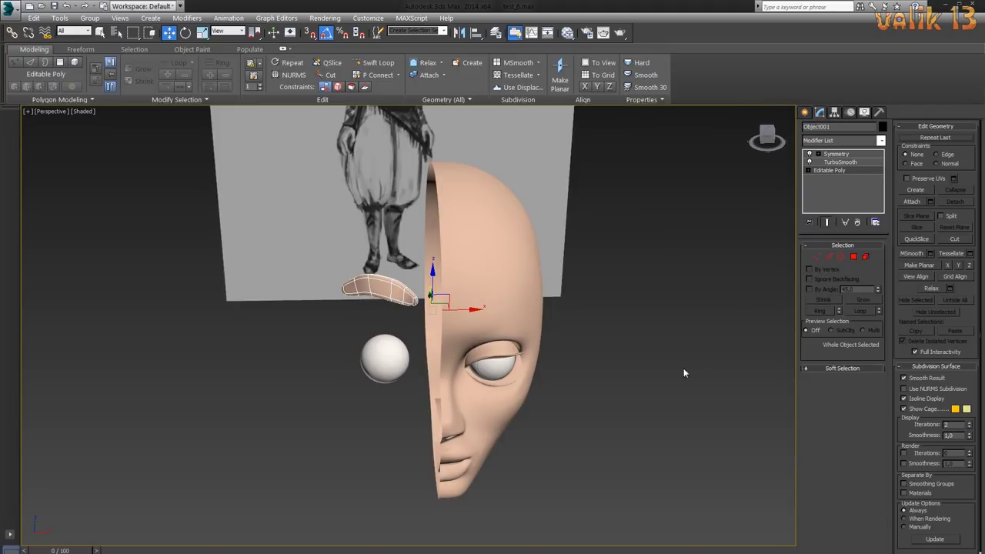
click(836, 154)
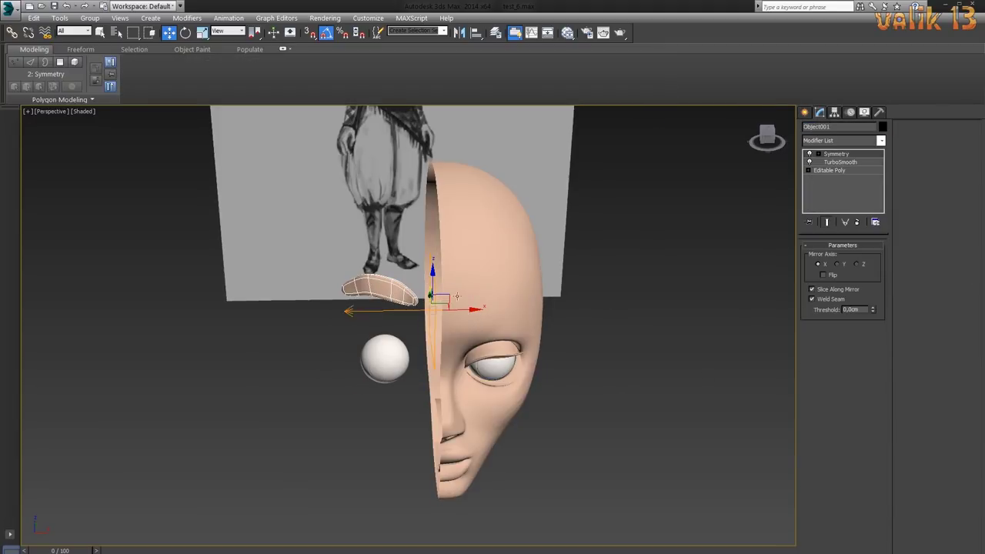
click(829, 170)
mouse_move(584, 323)
alt+middle_down()
mouse_move(691, 364)
mouse_move(689, 398)
mouse_move(636, 384)
alt+middle_up()
- In Front view, move the eyebrow down along Y to match the sketched brow
key(f)
scroll(641, 325, down, 5)
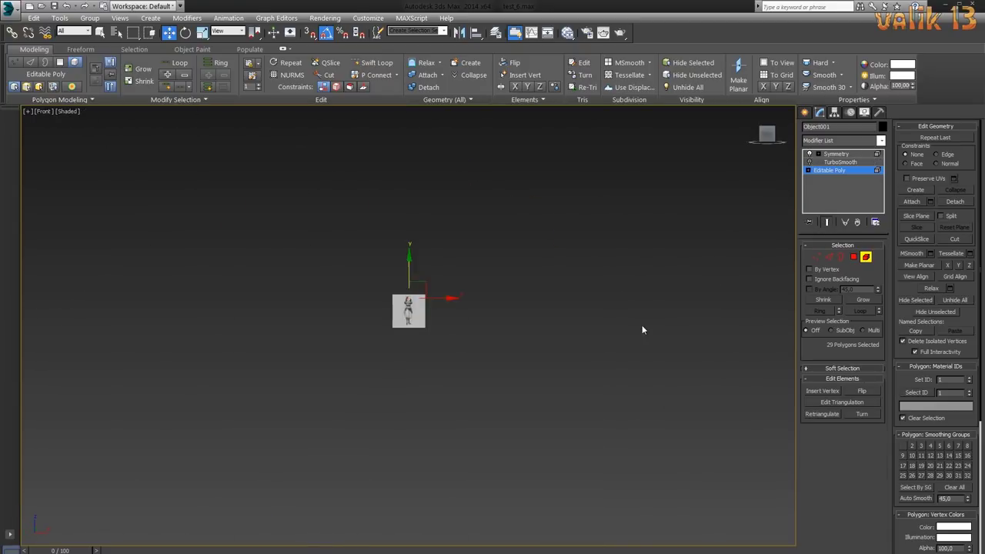
scroll(415, 307, up, 10)
scroll(527, 392, down, 4)
scroll(534, 414, down, 2)
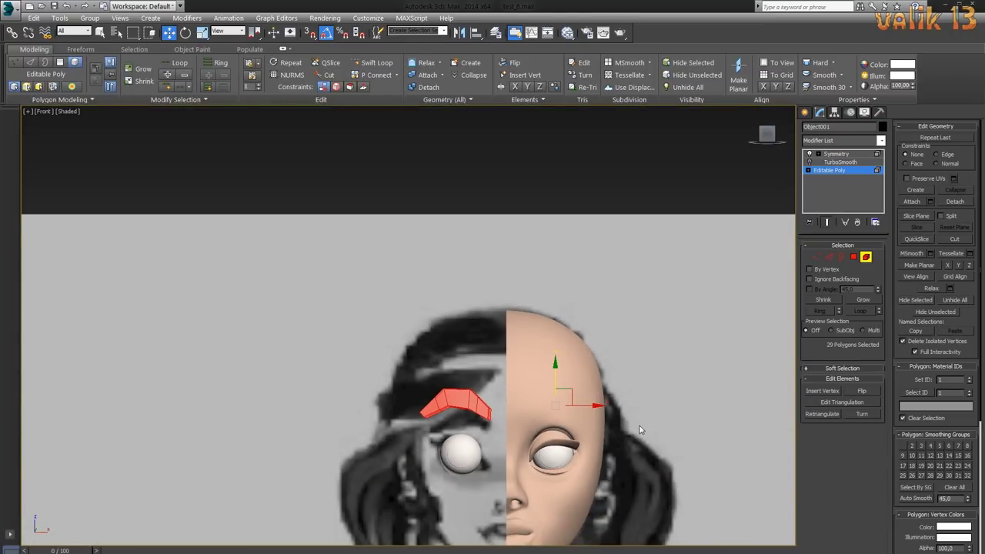
scroll(521, 224, up, 2)
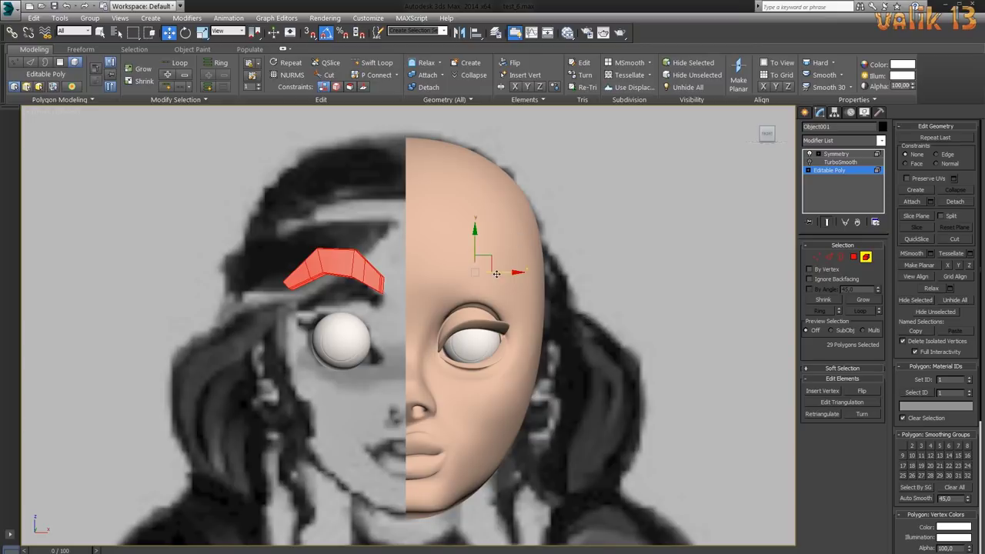
drag(474, 242, 475, 255)
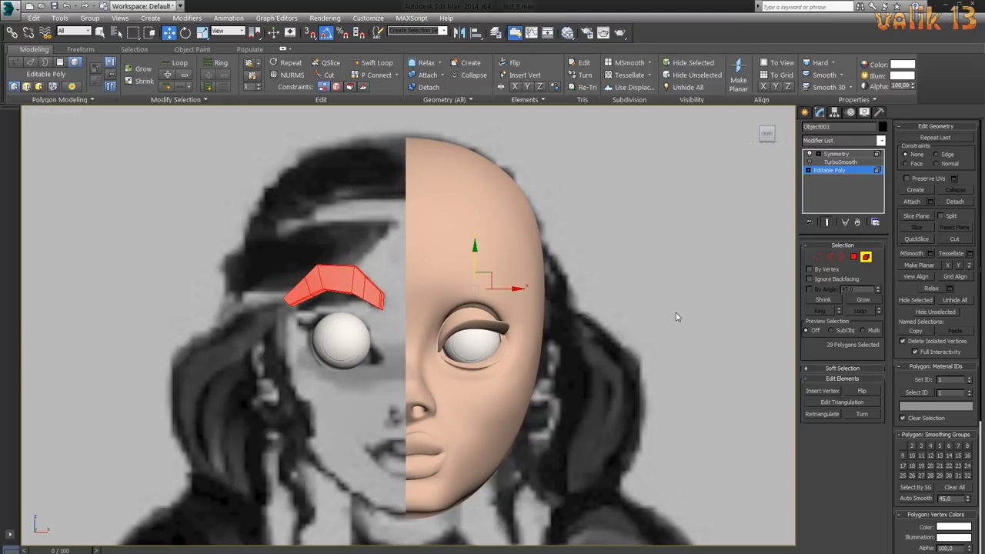
key(l)
key(f)
mouse_move(684, 332)
alt+middle_down()
mouse_move(221, 289)
mouse_move(246, 297)
alt+middle_up()
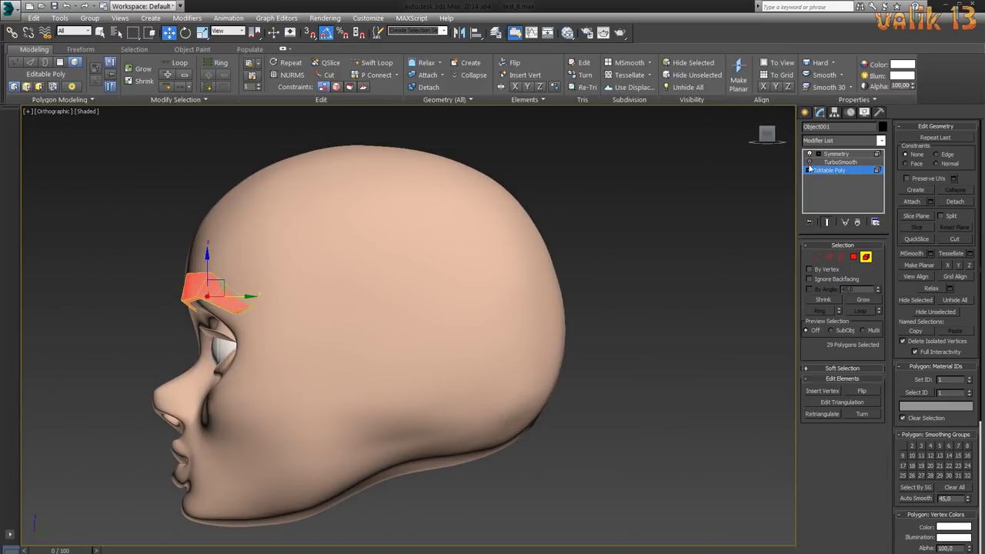
- Orbit around the head from three-quarter and side angles to check the eyebrow on the forehead
scroll(286, 336, up, 3)
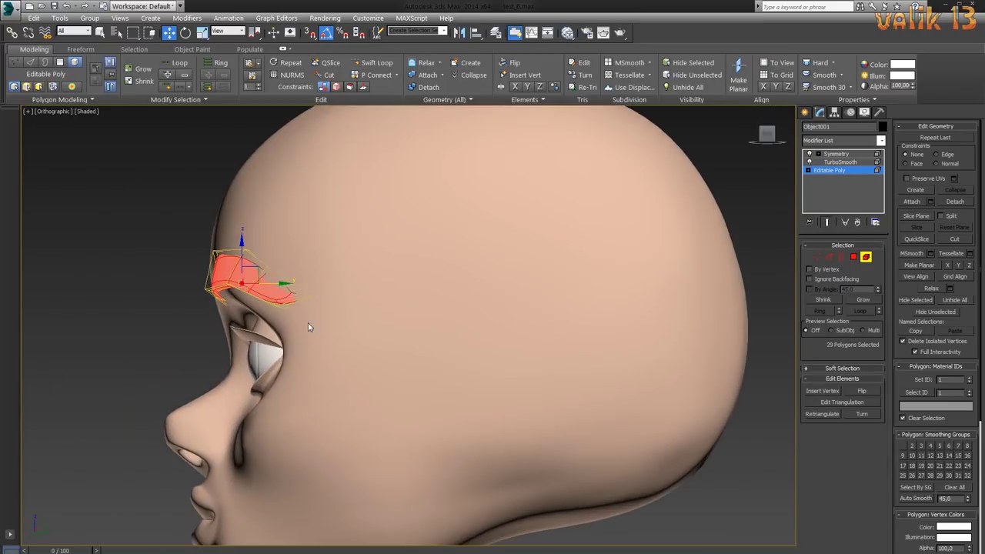
mouse_move(264, 286)
alt+middle_down()
mouse_move(393, 246)
mouse_move(387, 314)
mouse_move(375, 259)
mouse_move(434, 294)
mouse_move(373, 297)
mouse_move(432, 288)
alt+middle_up()
alt+middle_drag(457, 326, 408, 338)
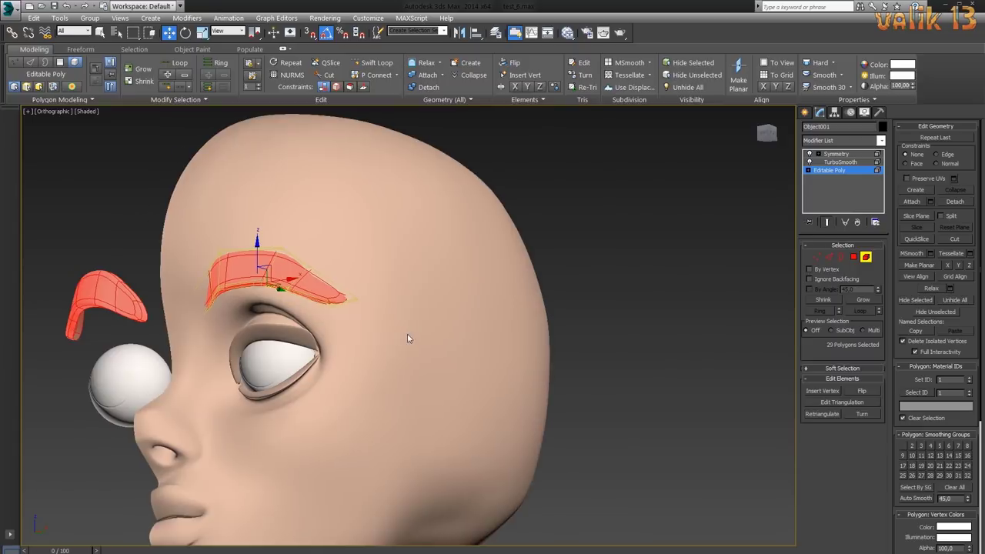
mouse_move(343, 330)
alt+middle_down()
mouse_move(375, 372)
mouse_move(391, 323)
mouse_move(303, 309)
mouse_move(376, 324)
mouse_move(400, 367)
mouse_move(340, 305)
mouse_move(374, 326)
mouse_move(380, 366)
mouse_move(343, 332)
mouse_move(408, 319)
alt+middle_up()
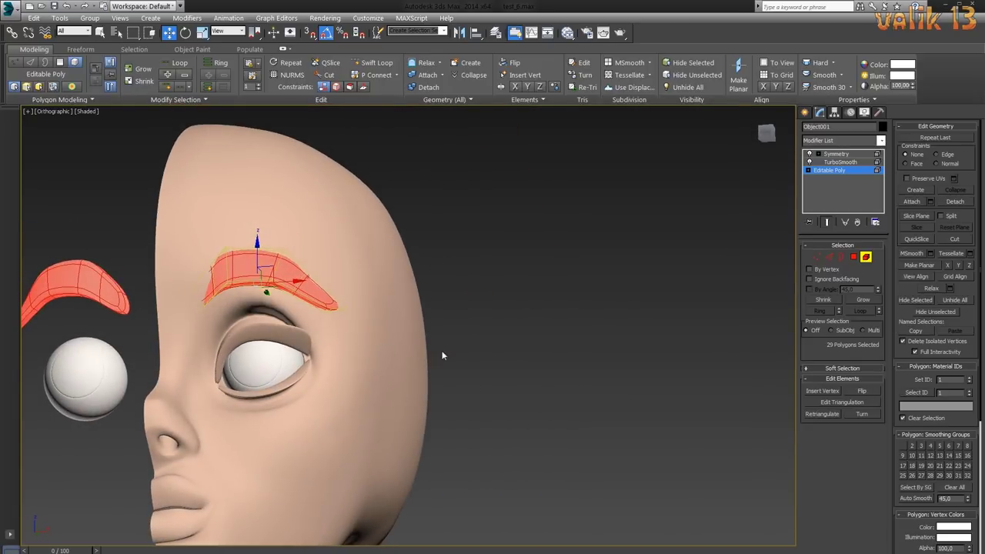
mouse_move(464, 347)
alt+middle_down()
mouse_move(441, 429)
mouse_move(298, 296)
mouse_move(408, 417)
mouse_move(453, 314)
mouse_move(488, 341)
mouse_move(447, 347)
alt+middle_up()
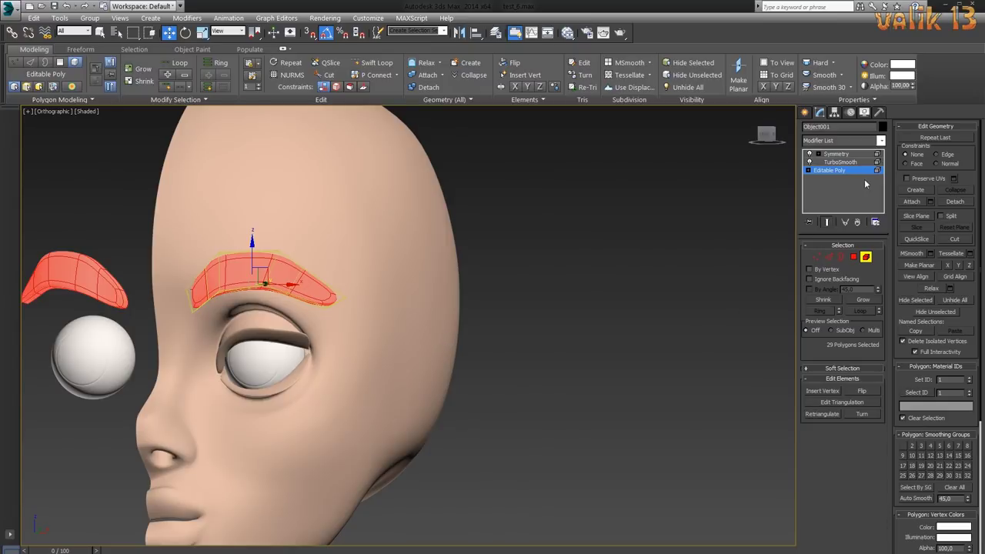
click(881, 141)
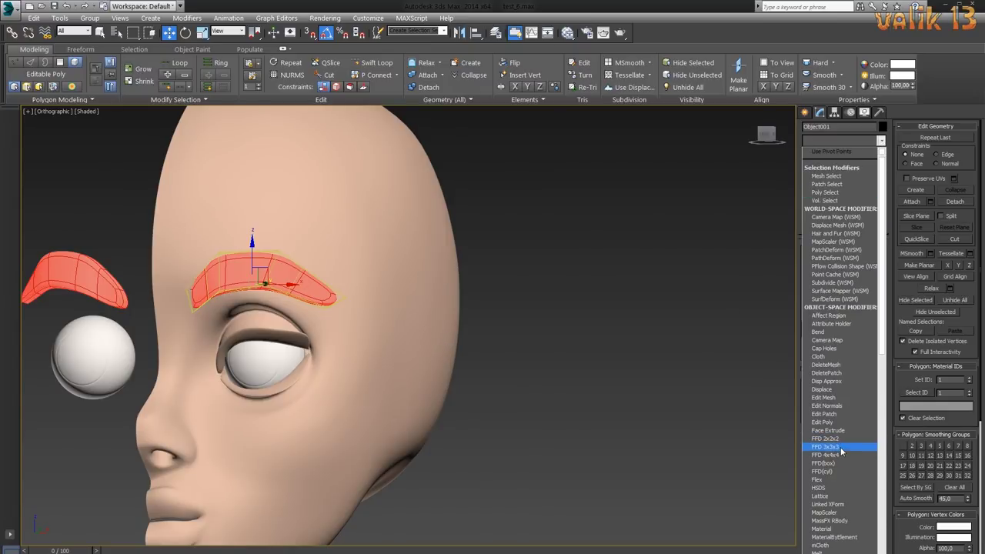
- Add an FFD 3x3x3 modifier to the eyebrow, placed directly above its base mesh
click(836, 439)
mouse_move(541, 356)
alt+middle_down()
mouse_move(653, 392)
mouse_move(633, 375)
mouse_move(633, 390)
mouse_move(591, 391)
alt+middle_up()
click(837, 154)
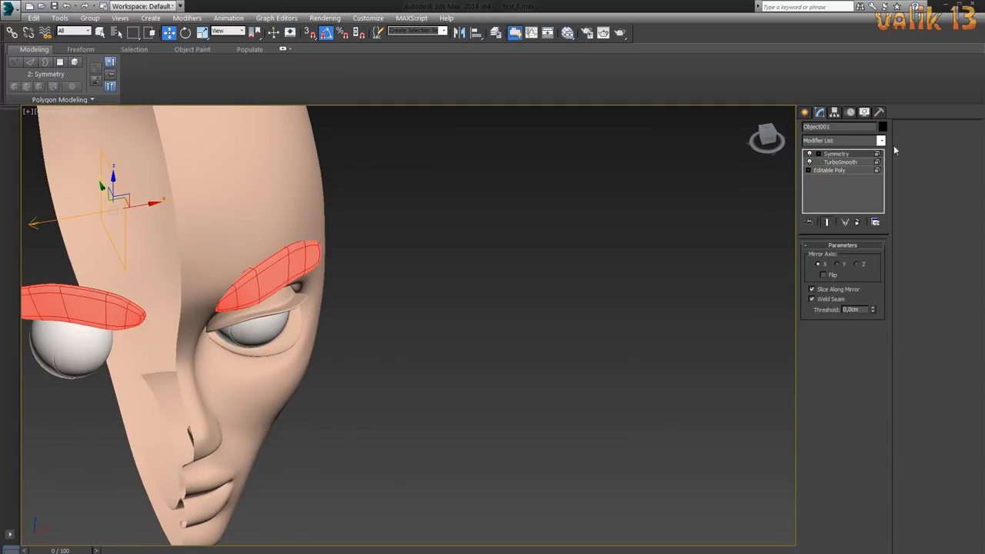
click(847, 141)
click(848, 143)
click(881, 141)
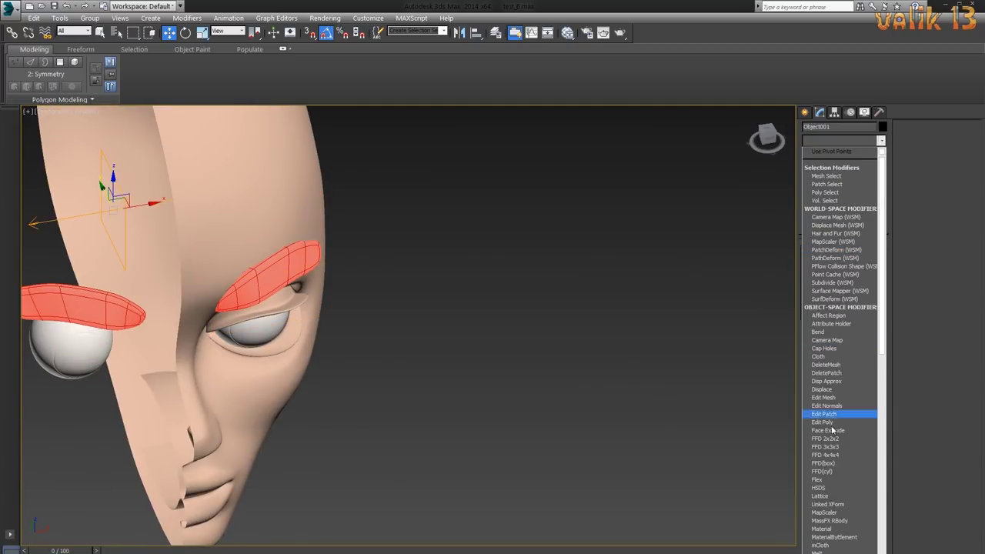
click(839, 414)
mouse_move(492, 346)
alt+middle_down()
mouse_move(655, 343)
mouse_move(500, 344)
alt+middle_up()
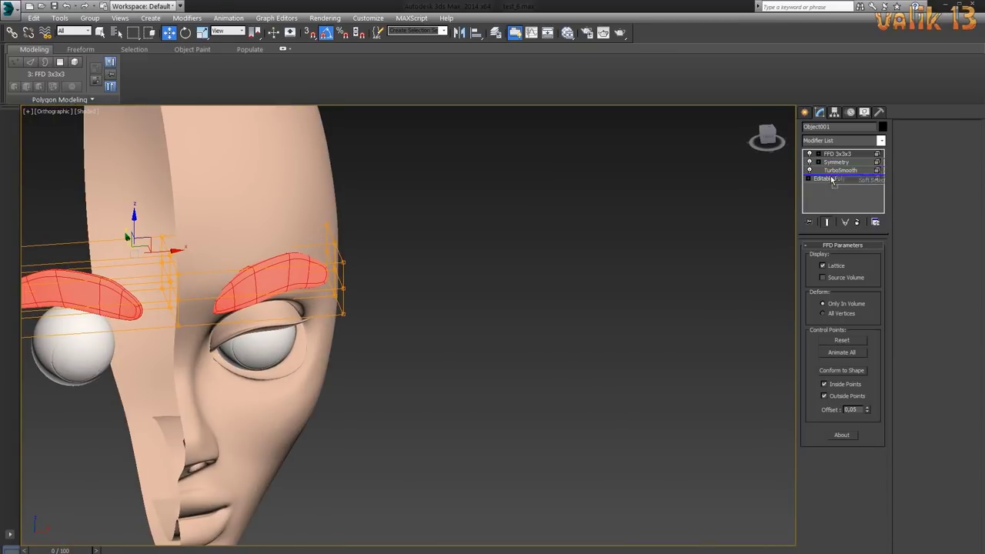
drag(833, 180, 834, 177)
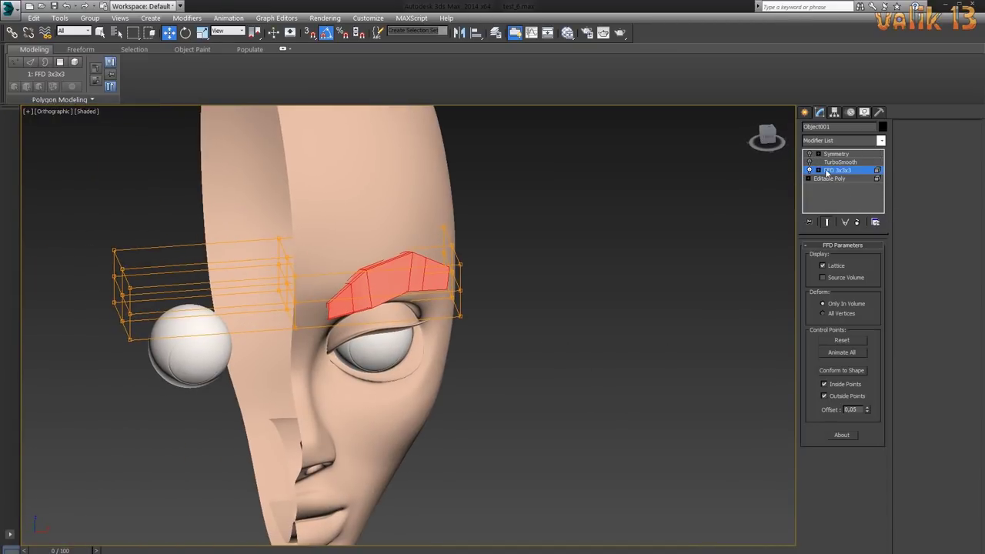
- Rotate the FFD 3x3x3 control points to bend the eyebrow toward the forehead
click(818, 170)
click(841, 179)
click(837, 187)
click(840, 196)
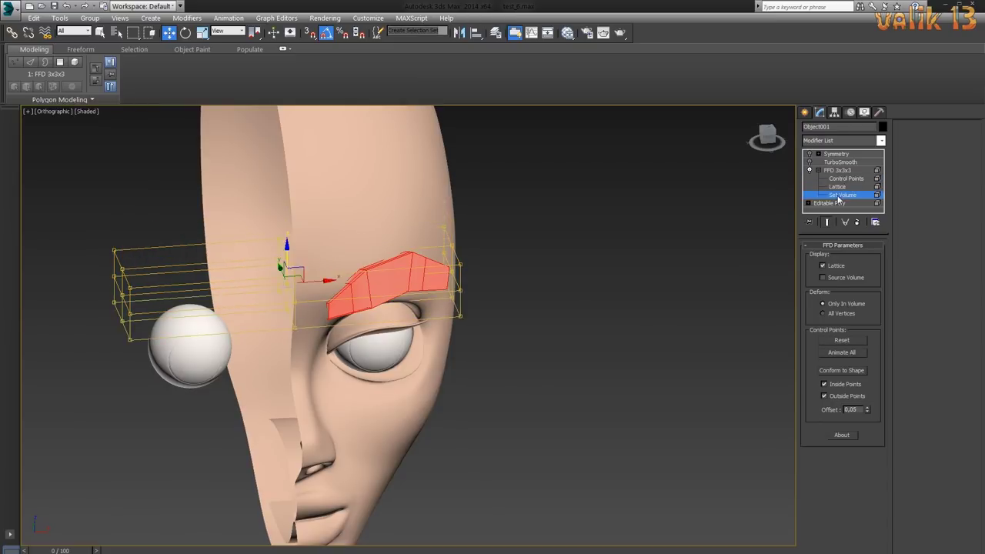
mouse_move(512, 275)
alt+middle_down()
mouse_move(611, 380)
mouse_move(471, 331)
mouse_move(398, 379)
alt+middle_up()
key(ctrl+b)
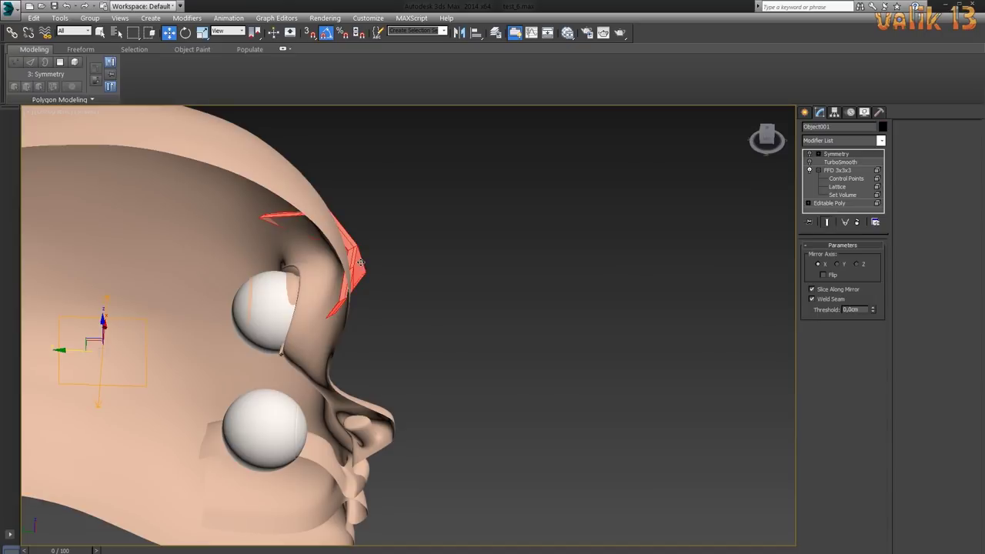
key(e)
mouse_move(432, 348)
alt+middle_down()
mouse_move(426, 329)
mouse_move(373, 289)
alt+middle_up()
drag(372, 289, 382, 297)
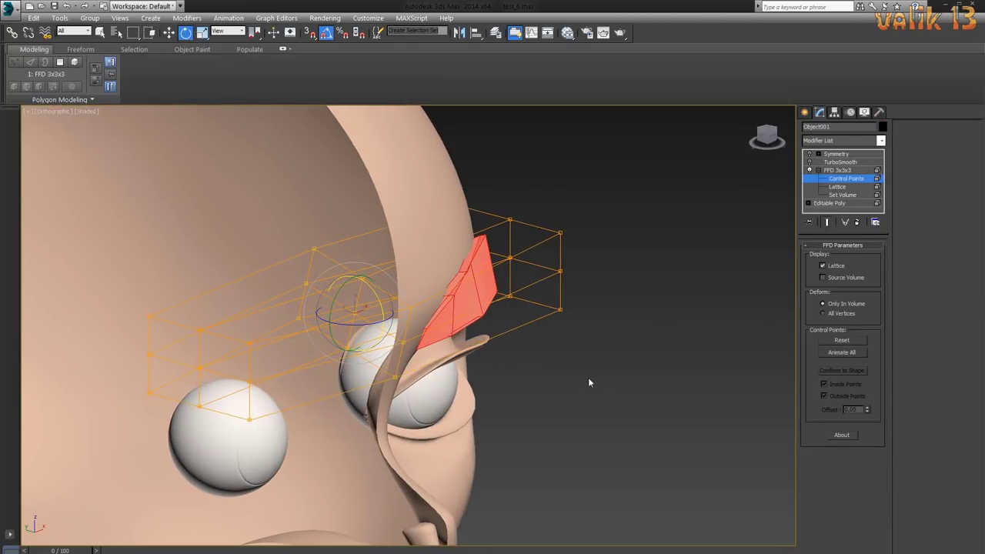
drag(460, 357, 385, 338)
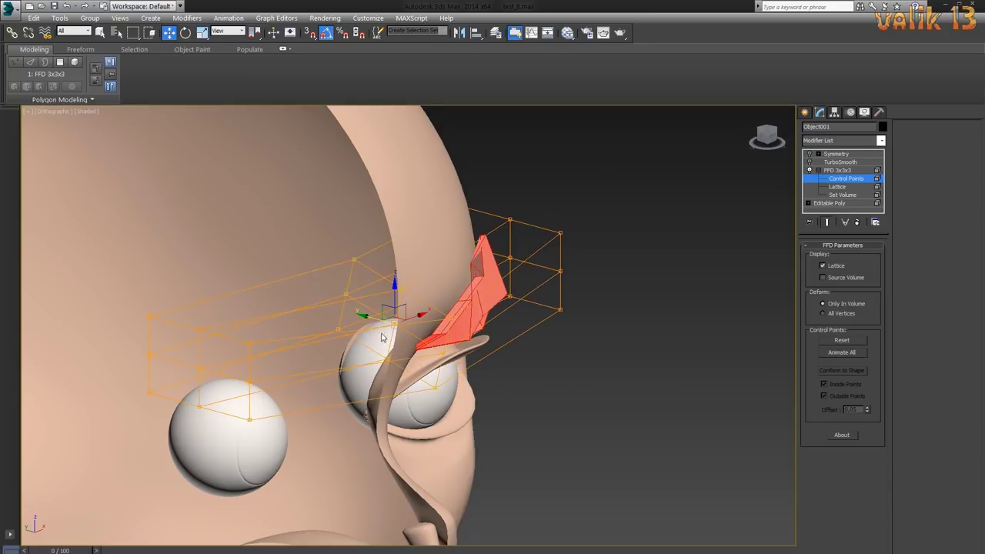
mouse_move(385, 339)
alt+middle_down()
mouse_move(582, 401)
mouse_move(590, 418)
alt+middle_up()
click(838, 169)
- Collapse the FFD into the Editable Poly and enable Use Soft Selection in Polygon mode
click(856, 221)
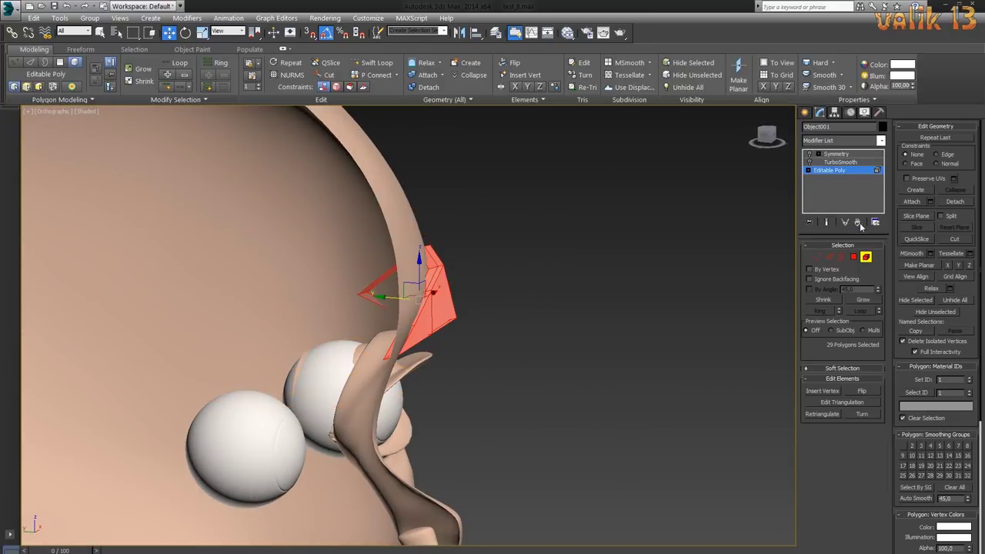
mouse_move(450, 328)
alt+middle_down()
mouse_move(620, 357)
mouse_move(412, 308)
mouse_move(505, 355)
mouse_move(575, 365)
mouse_move(577, 348)
alt+middle_up()
click(928, 127)
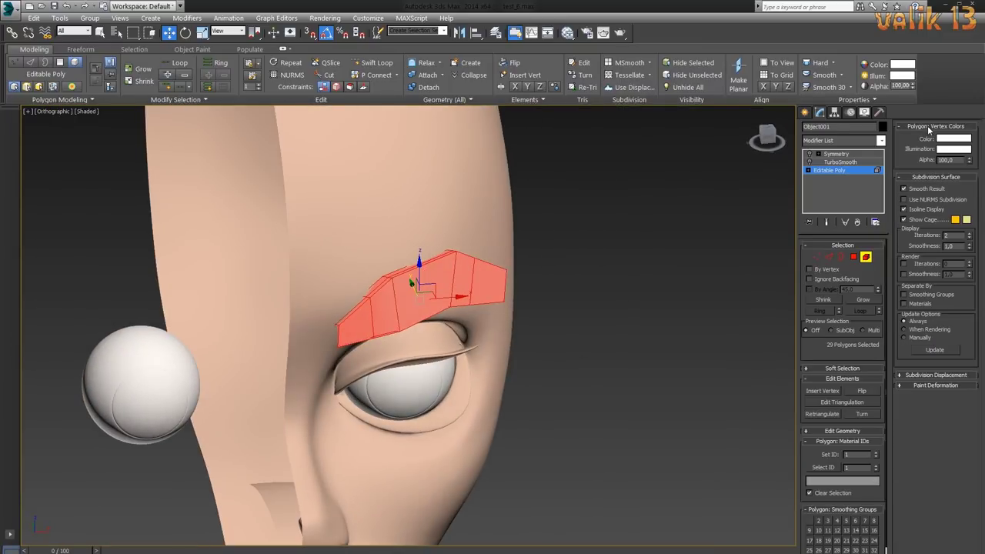
click(817, 369)
click(903, 138)
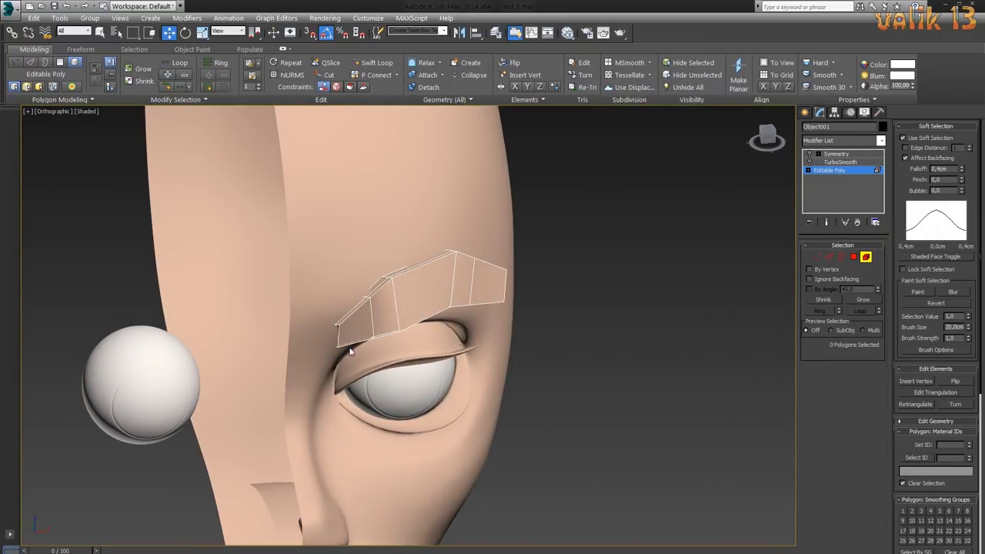
click(854, 257)
- Select the eyebrow's end polygons with soft falloff, then check it in Edge mode
click(347, 323)
mouse_move(604, 423)
alt+middle_down()
mouse_move(669, 427)
mouse_move(350, 167)
alt+middle_up()
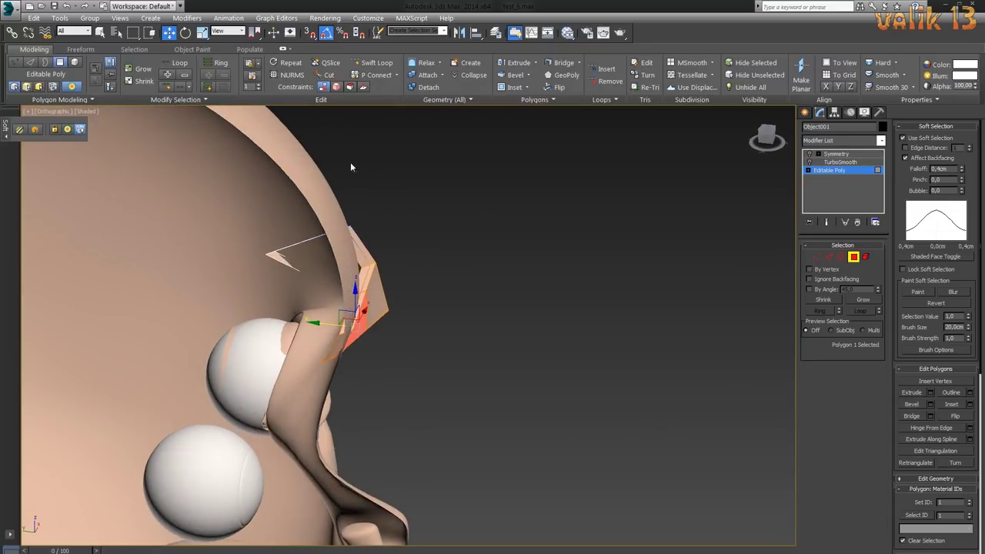
mouse_move(452, 399)
alt+middle_down()
mouse_move(488, 387)
mouse_move(412, 369)
alt+middle_up()
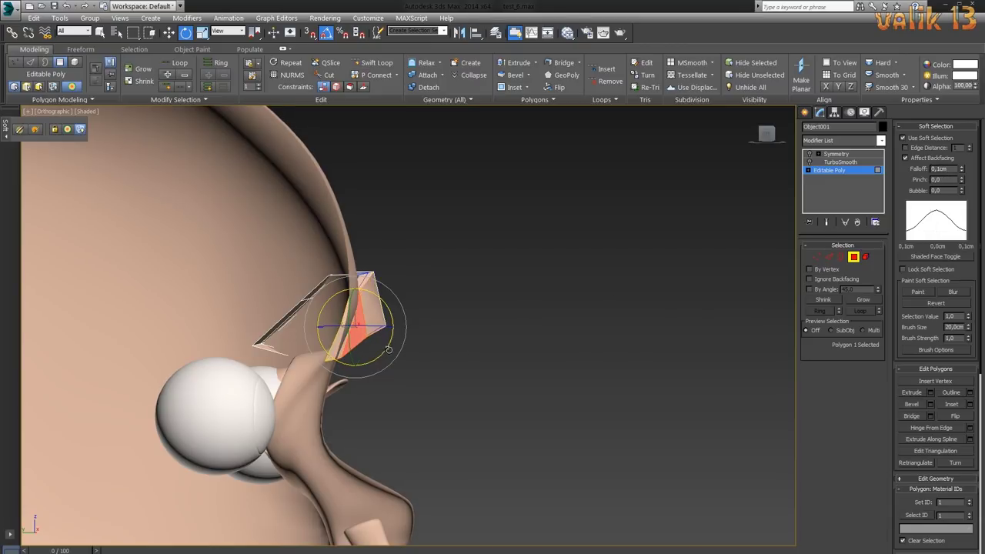
mouse_move(501, 400)
alt+middle_down()
mouse_move(532, 408)
mouse_move(474, 474)
mouse_move(517, 431)
alt+middle_up()
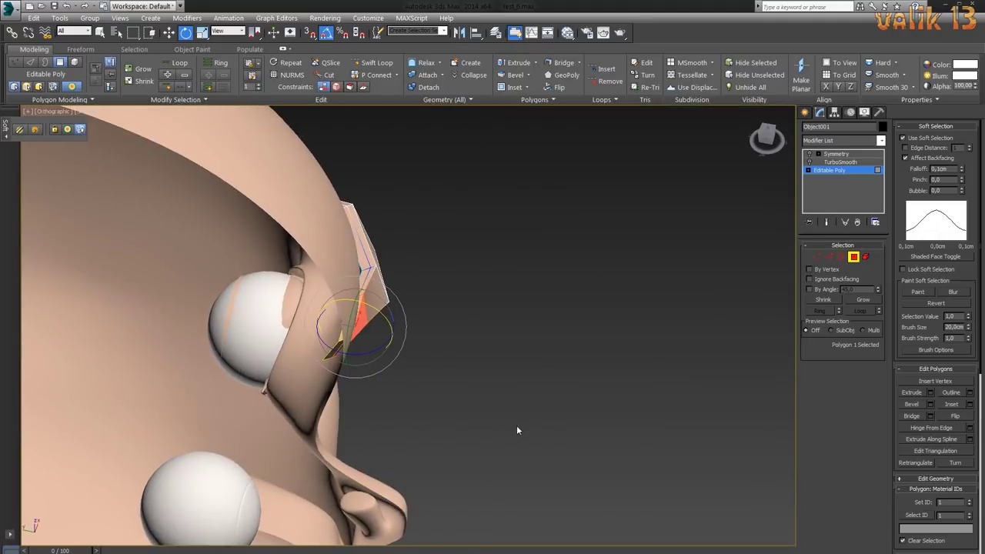
mouse_move(494, 349)
alt+middle_down()
mouse_move(468, 356)
mouse_move(534, 325)
alt+middle_up()
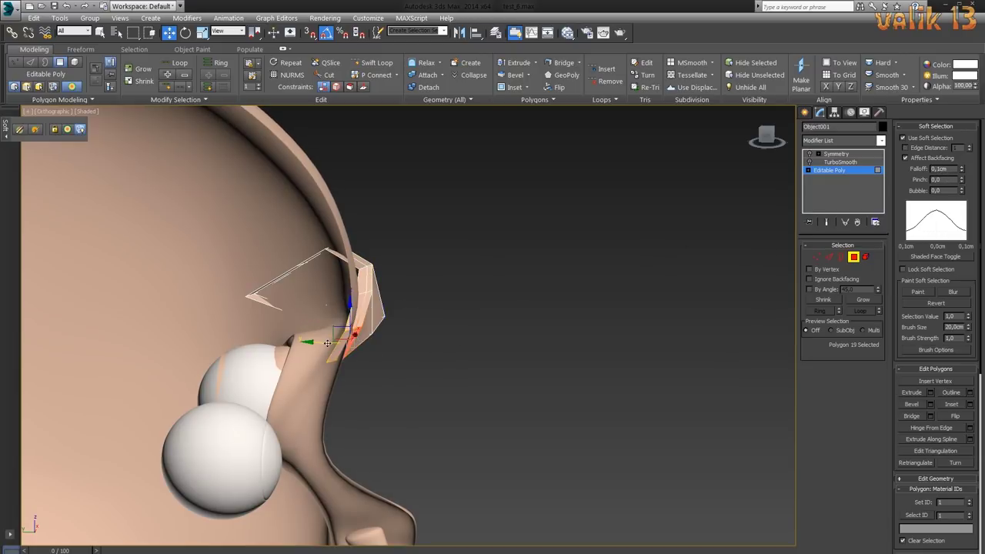
mouse_move(482, 377)
alt+middle_down()
mouse_move(447, 406)
mouse_move(328, 338)
alt+middle_up()
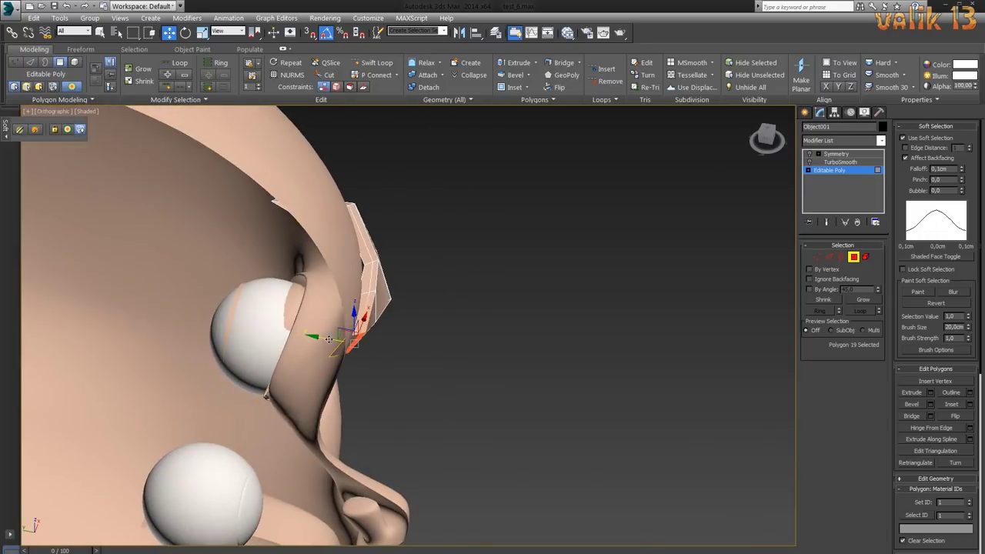
mouse_move(506, 343)
alt+middle_down()
mouse_move(457, 335)
mouse_move(536, 347)
mouse_move(548, 364)
mouse_move(424, 323)
mouse_move(394, 303)
alt+middle_up()
ctrl+click(424, 323)
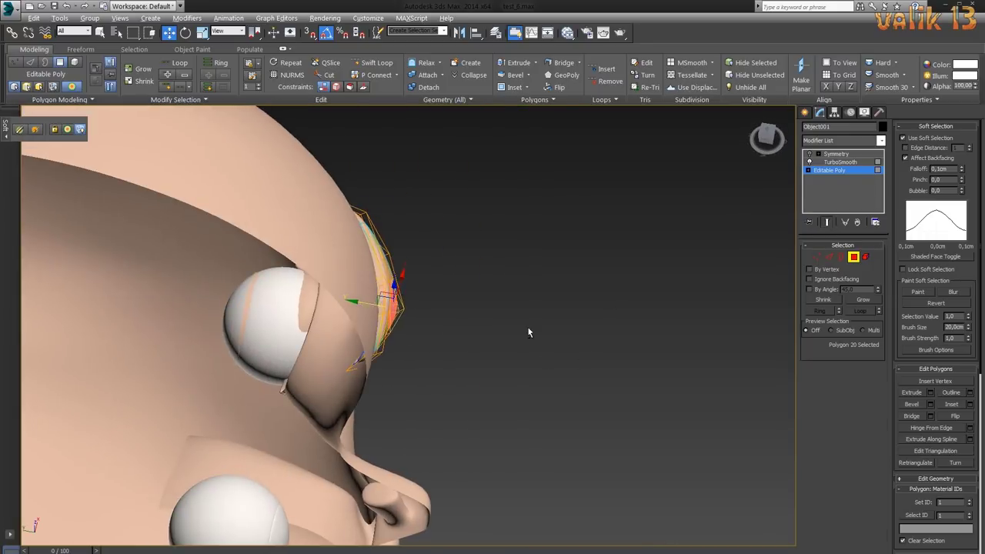
mouse_move(528, 332)
alt+middle_down()
mouse_move(442, 352)
mouse_move(685, 377)
mouse_move(444, 369)
mouse_move(406, 352)
mouse_move(395, 362)
mouse_move(542, 351)
mouse_move(588, 368)
mouse_move(549, 341)
mouse_move(572, 286)
mouse_move(593, 297)
alt+middle_up()
key(2)
key(ctrl+a)
- Rotate a single brow polygon, trying Local then Screen reference coordinates
click(853, 258)
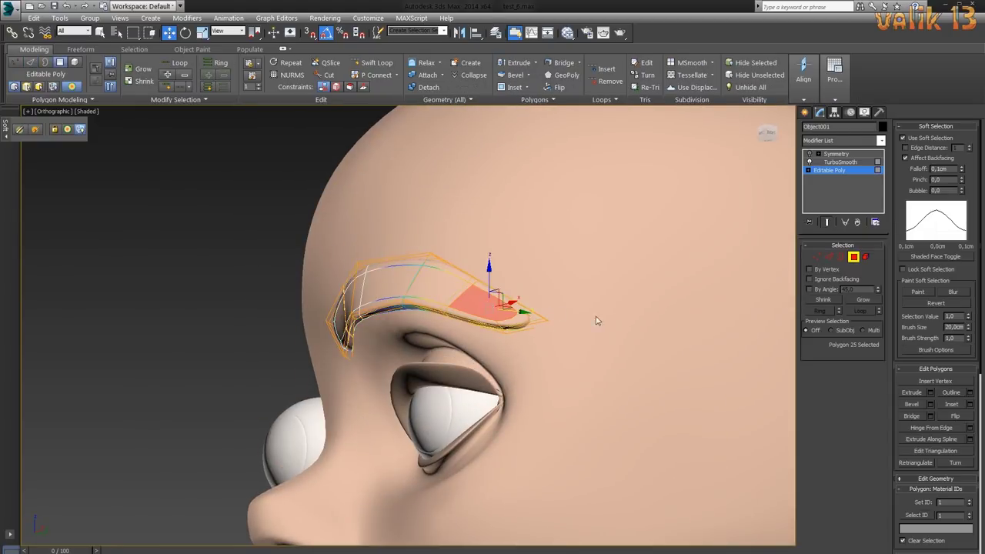
key(e)
mouse_move(667, 366)
alt+middle_down()
mouse_move(652, 311)
mouse_move(581, 328)
alt+middle_up()
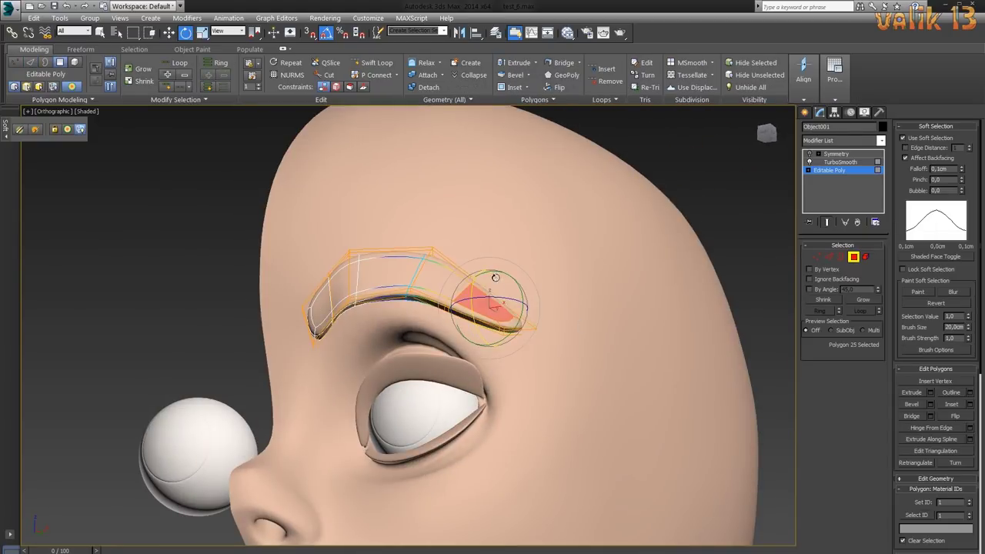
click(241, 32)
click(223, 81)
click(224, 31)
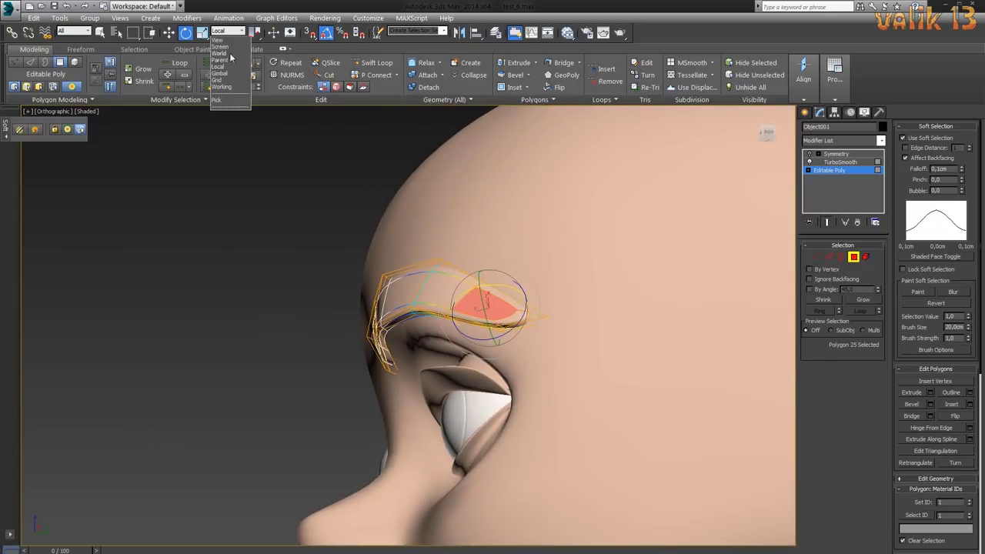
click(223, 31)
click(229, 46)
- Switch the rotation reference to Parent, then World, while orbiting the head
mouse_move(631, 307)
alt+middle_down()
mouse_move(677, 331)
mouse_move(669, 327)
alt+middle_up()
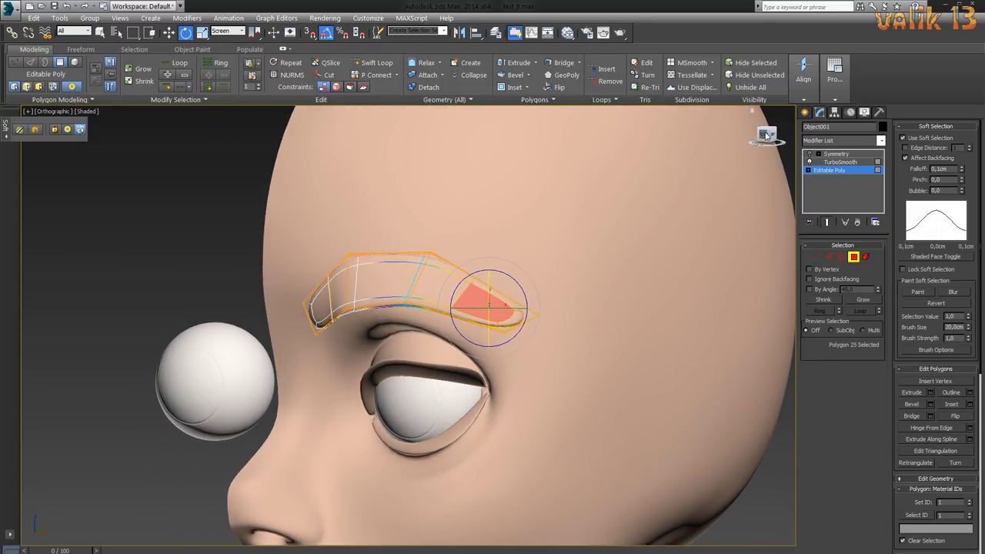
drag(766, 136, 723, 138)
click(226, 63)
mouse_move(554, 315)
alt+middle_down()
mouse_move(584, 328)
mouse_move(561, 320)
alt+middle_up()
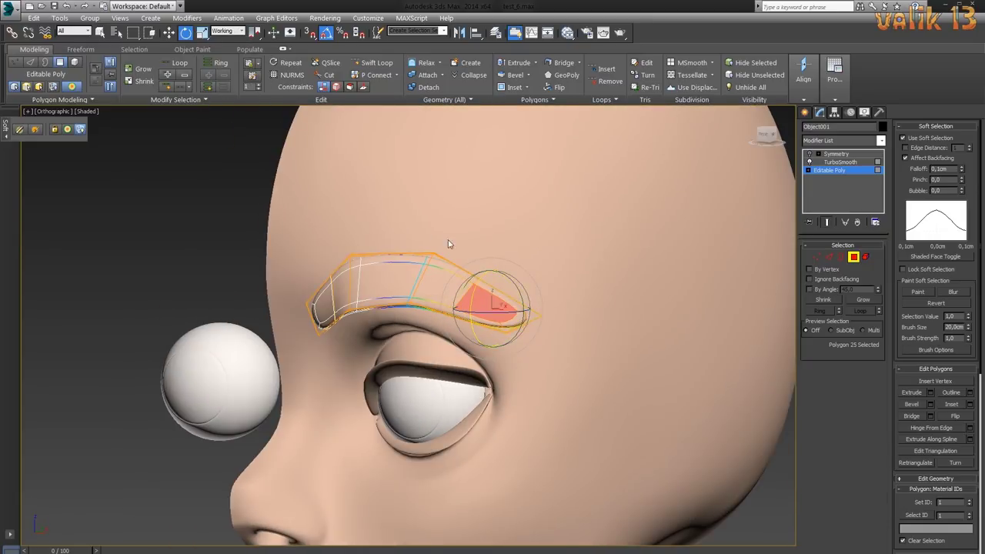
mouse_move(449, 244)
alt+middle_down()
mouse_move(554, 329)
mouse_move(585, 320)
mouse_move(539, 323)
mouse_move(646, 360)
mouse_move(590, 297)
mouse_move(563, 307)
mouse_move(583, 293)
mouse_move(593, 255)
mouse_move(523, 304)
mouse_move(592, 337)
mouse_move(553, 352)
mouse_move(612, 345)
mouse_move(475, 269)
alt+middle_up()
click(225, 53)
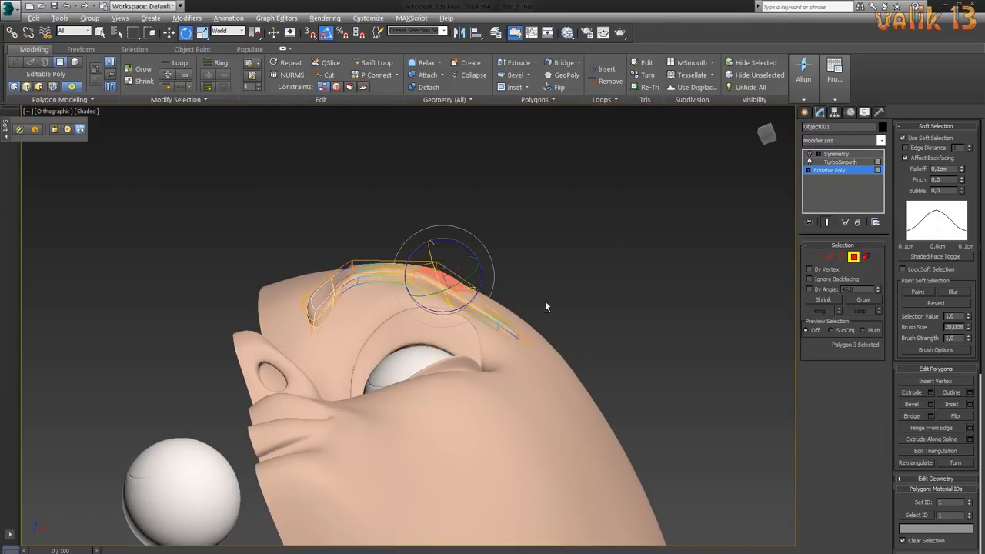
- Adjust lower brow polygons and a larger patch along the brow, then clear the selection
mouse_move(545, 307)
alt+middle_down()
mouse_move(577, 415)
mouse_move(561, 235)
mouse_move(531, 238)
alt+middle_up()
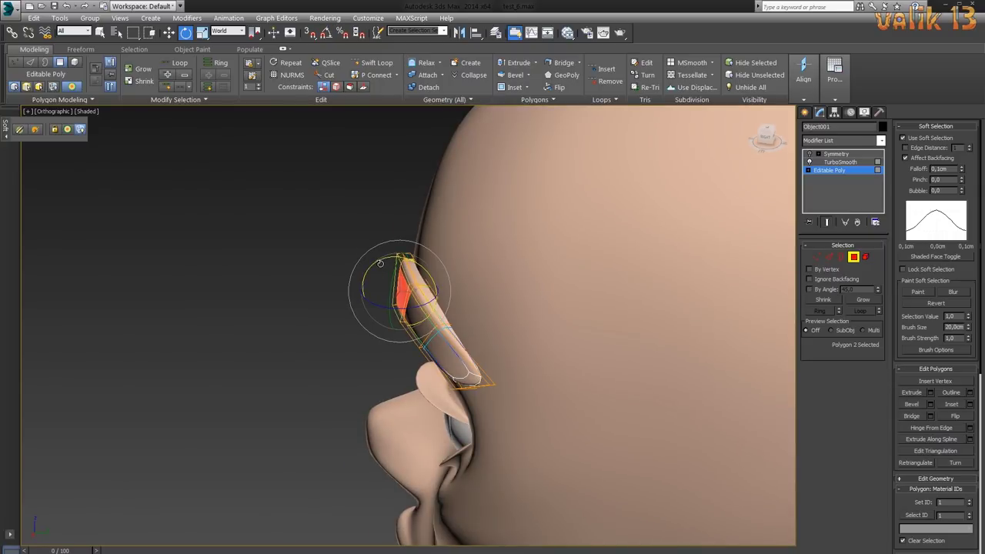
scroll(380, 263, up, 3)
click(429, 380)
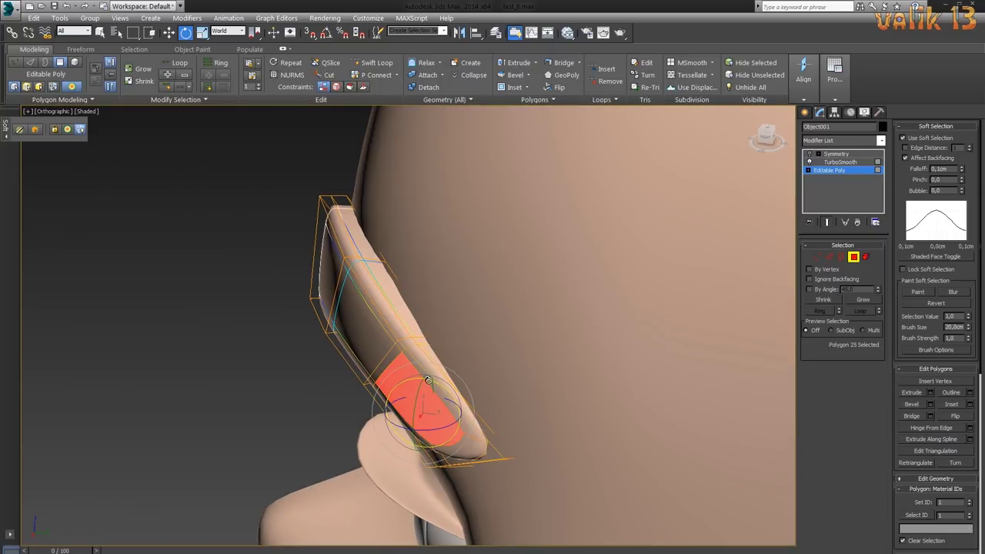
mouse_move(556, 437)
alt+middle_down()
mouse_move(458, 431)
mouse_move(624, 449)
alt+middle_up()
click(486, 476)
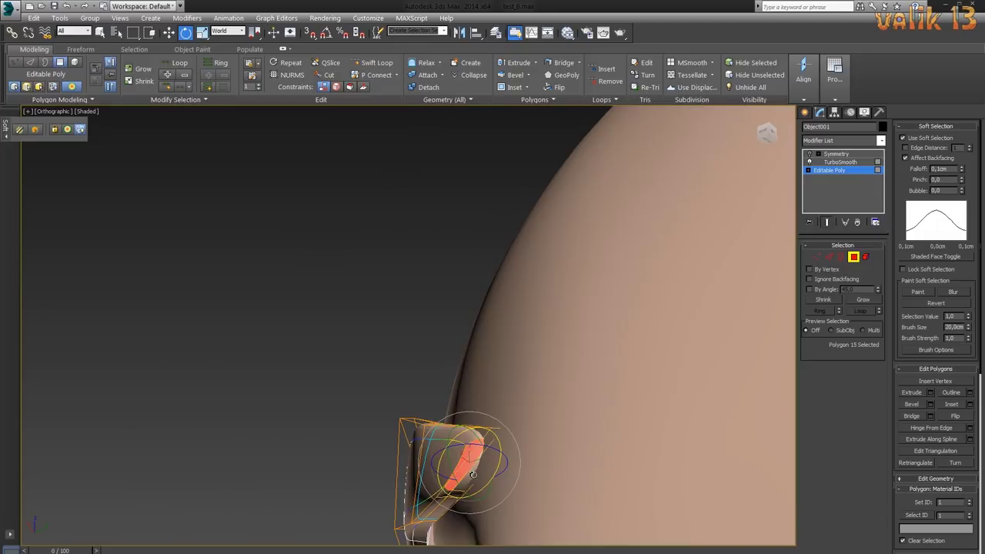
ctrl+click(472, 465)
mouse_move(587, 464)
alt+middle_down()
mouse_move(554, 377)
mouse_move(418, 383)
mouse_move(530, 388)
mouse_move(394, 356)
mouse_move(533, 415)
alt+middle_up()
mouse_move(413, 380)
alt+middle_down()
mouse_move(503, 357)
mouse_move(639, 398)
mouse_move(450, 407)
mouse_move(432, 292)
mouse_move(473, 377)
mouse_move(431, 291)
mouse_move(444, 272)
mouse_move(407, 394)
mouse_move(530, 302)
alt+middle_up()
click(369, 208)
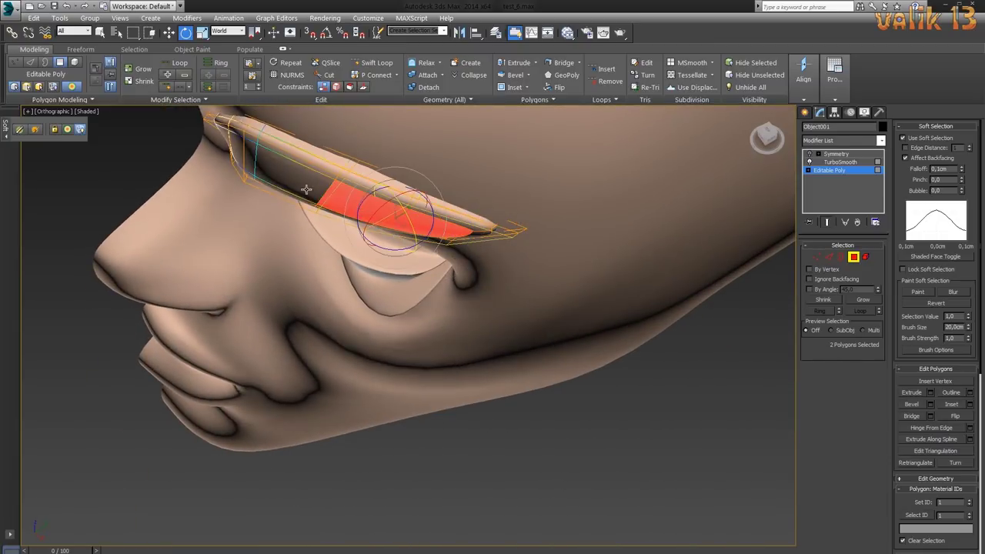
mouse_move(389, 224)
alt+middle_down()
mouse_move(561, 198)
mouse_move(441, 202)
mouse_move(554, 292)
mouse_move(571, 407)
mouse_move(459, 213)
mouse_move(570, 181)
alt+middle_up()
click(516, 203)
click(246, 32)
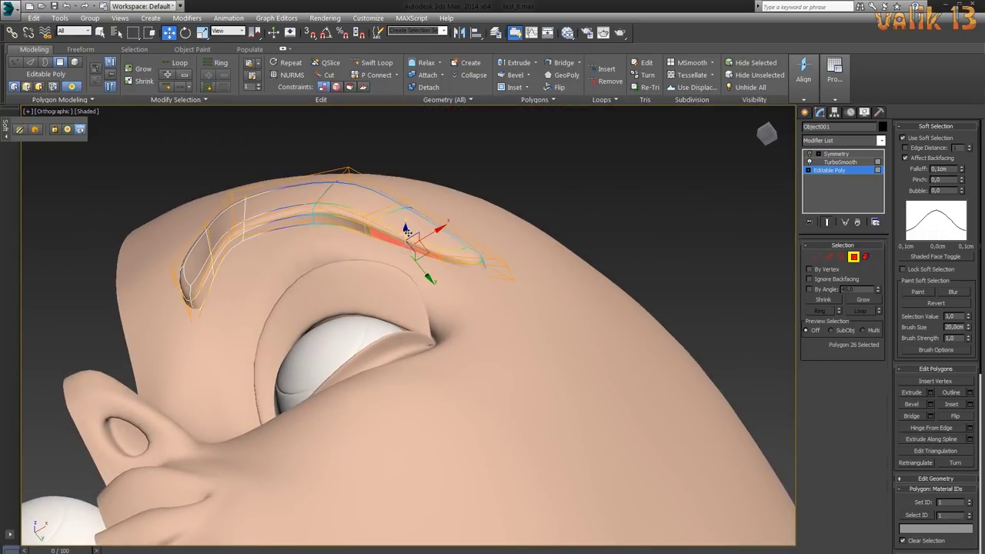
- Select the whole eyebrow element and reposition it flush against the forehead
mouse_move(537, 298)
alt+middle_down()
mouse_move(572, 301)
mouse_move(691, 256)
alt+middle_up()
key(2)
mouse_move(539, 279)
alt+middle_down()
mouse_move(588, 307)
mouse_move(426, 373)
mouse_move(543, 215)
mouse_move(480, 309)
mouse_move(563, 249)
mouse_move(503, 288)
mouse_move(518, 244)
mouse_move(598, 308)
mouse_move(582, 222)
mouse_move(631, 297)
mouse_move(541, 239)
mouse_move(551, 329)
alt+middle_up()
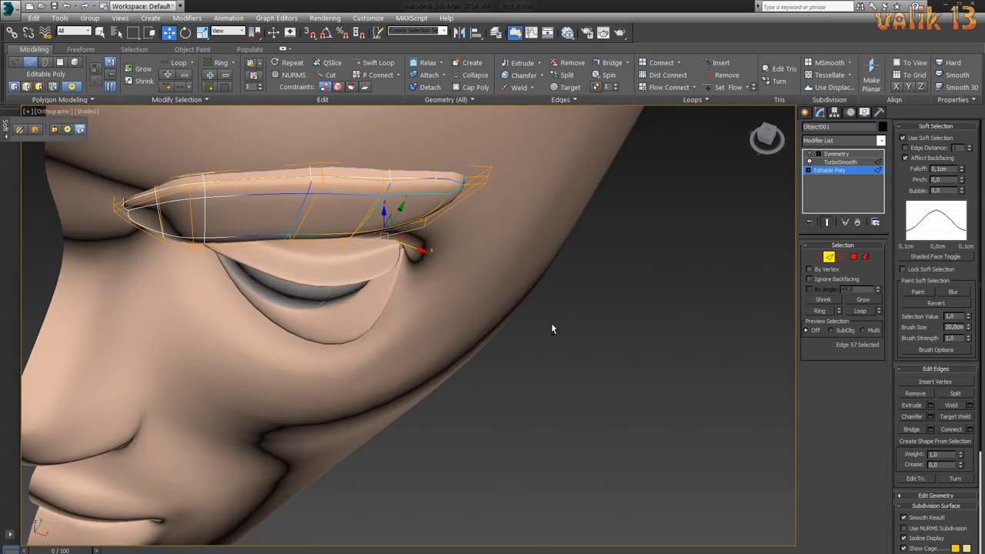
click(867, 259)
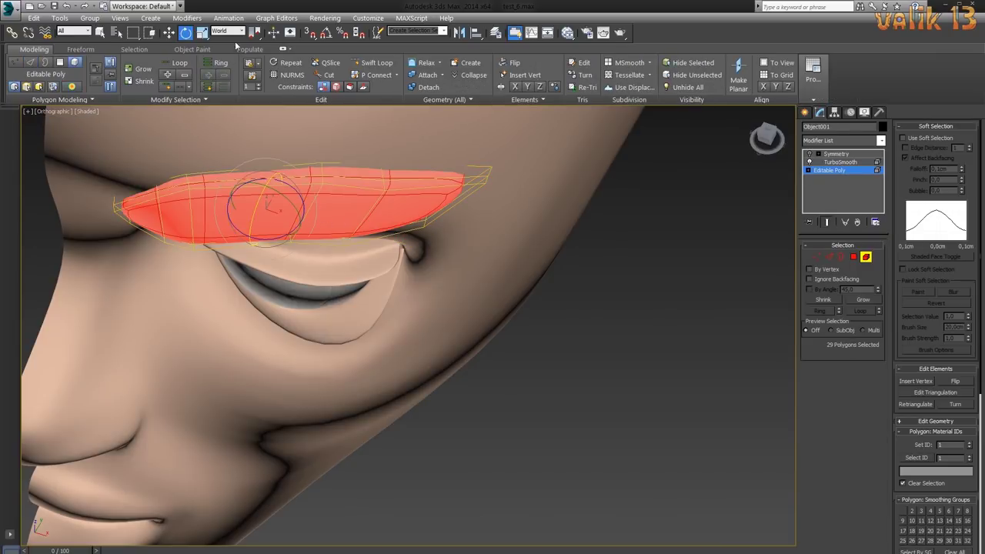
alt+middle_drag(478, 312, 488, 231)
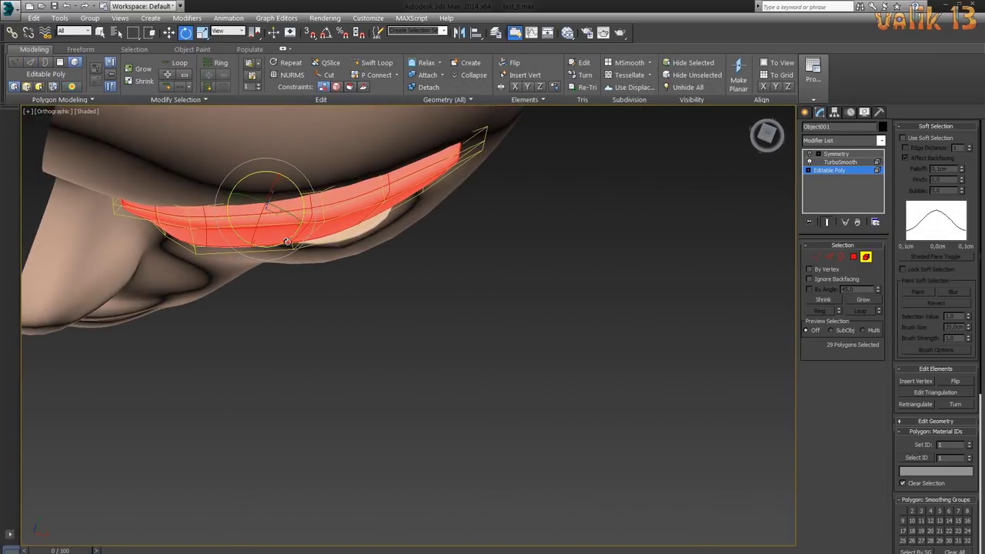
key(w)
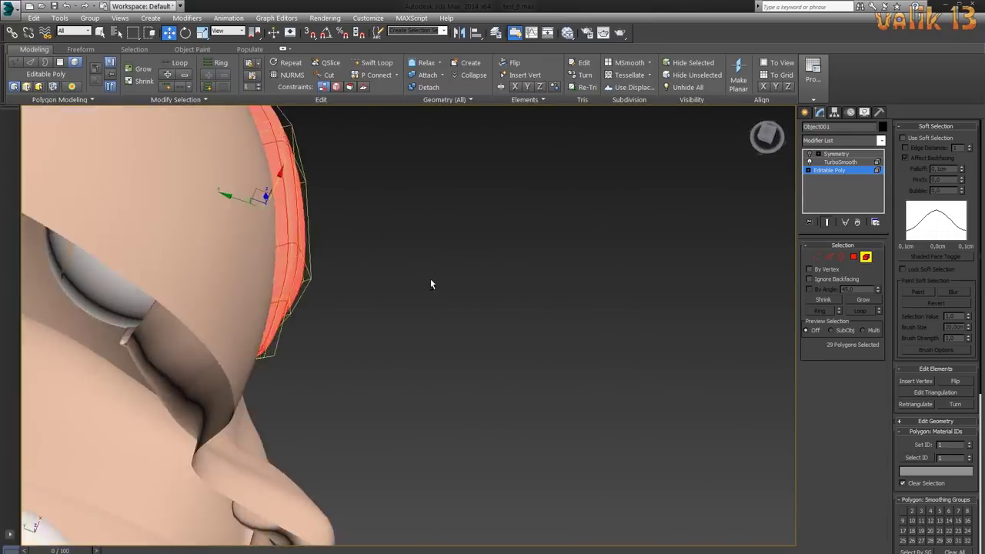
mouse_move(324, 267)
alt+middle_down()
mouse_move(440, 147)
mouse_move(335, 168)
mouse_move(380, 149)
mouse_move(527, 267)
mouse_move(199, 48)
alt+middle_up()
alt+middle_drag(375, 243, 365, 186)
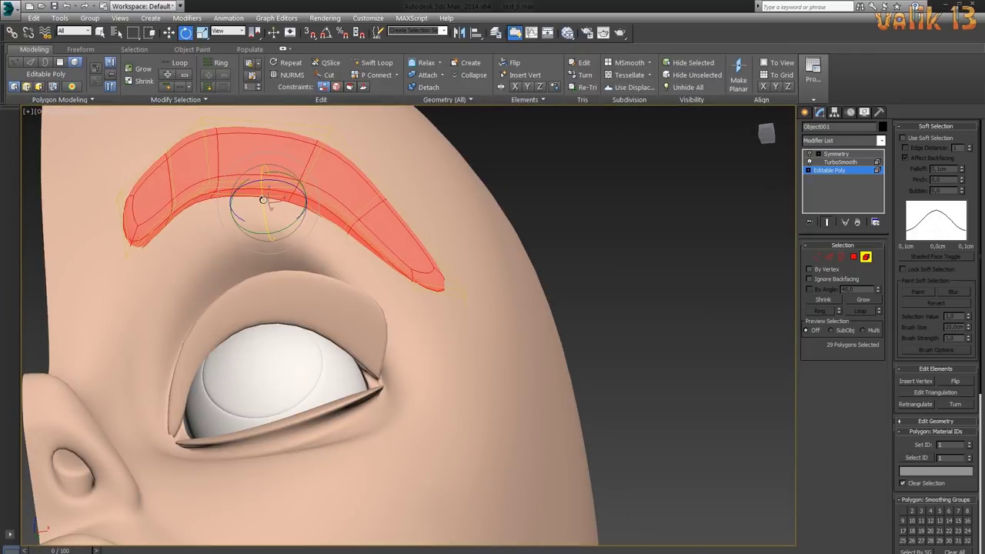
alt+middle_drag(473, 266, 468, 376)
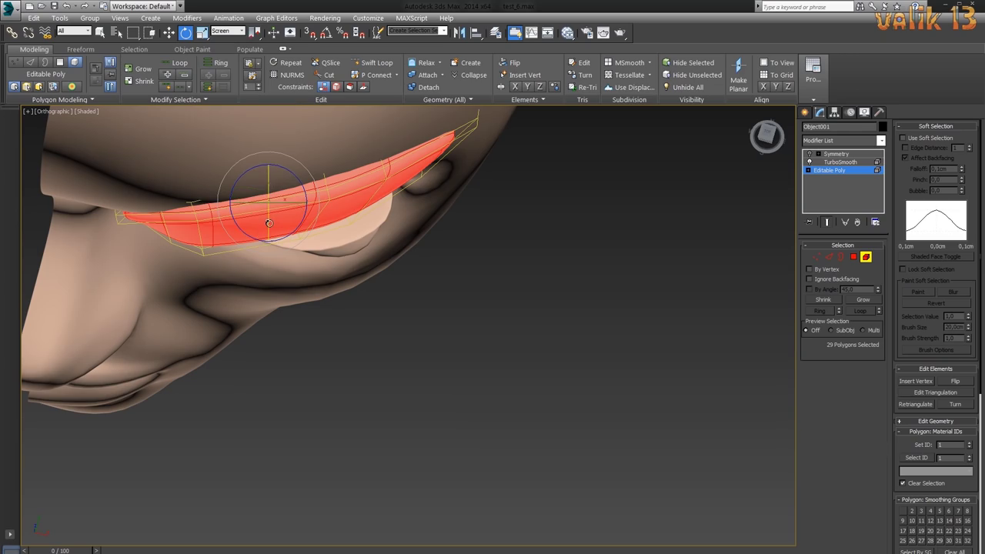
mouse_move(388, 287)
alt+middle_down()
mouse_move(376, 139)
mouse_move(365, 147)
mouse_move(539, 210)
mouse_move(345, 189)
mouse_move(378, 193)
mouse_move(200, 214)
mouse_move(258, 214)
mouse_move(349, 266)
mouse_move(527, 186)
mouse_move(538, 246)
mouse_move(506, 298)
mouse_move(533, 314)
mouse_move(567, 408)
mouse_move(455, 347)
mouse_move(513, 299)
alt+middle_up()
- Select the two vertices at the brow's outer end and shift them up and outward
key(2)
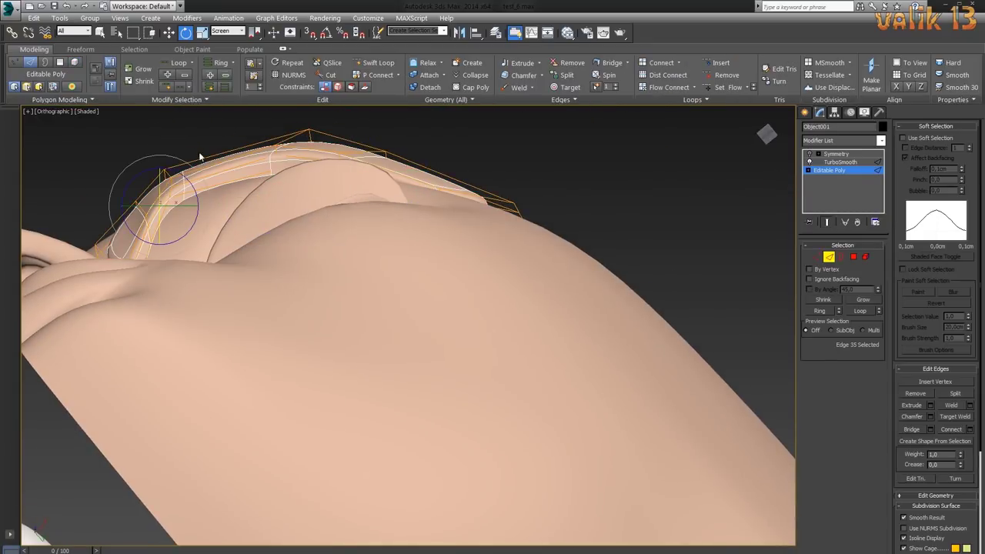
click(373, 159)
click(816, 257)
drag(158, 178, 192, 194)
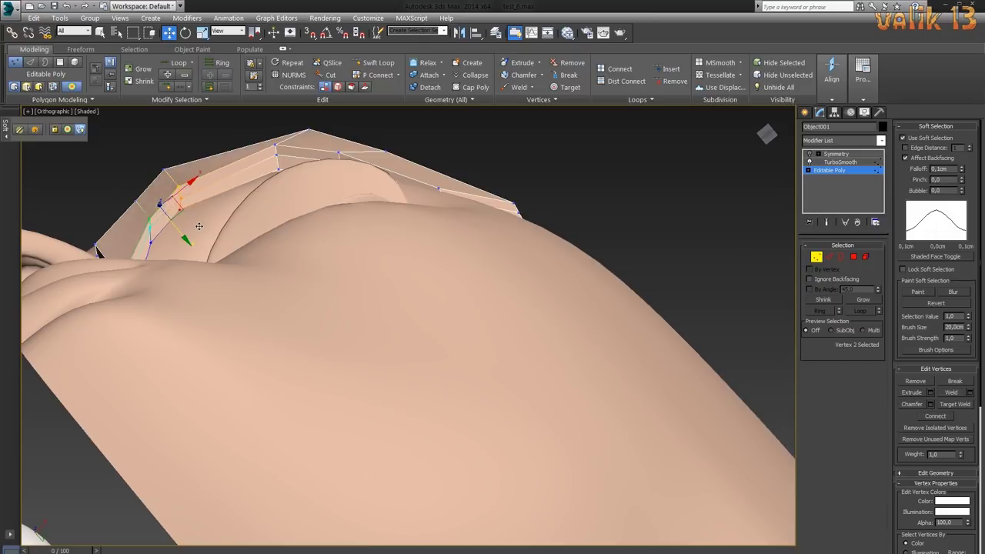
alt+middle_drag(206, 227, 175, 248)
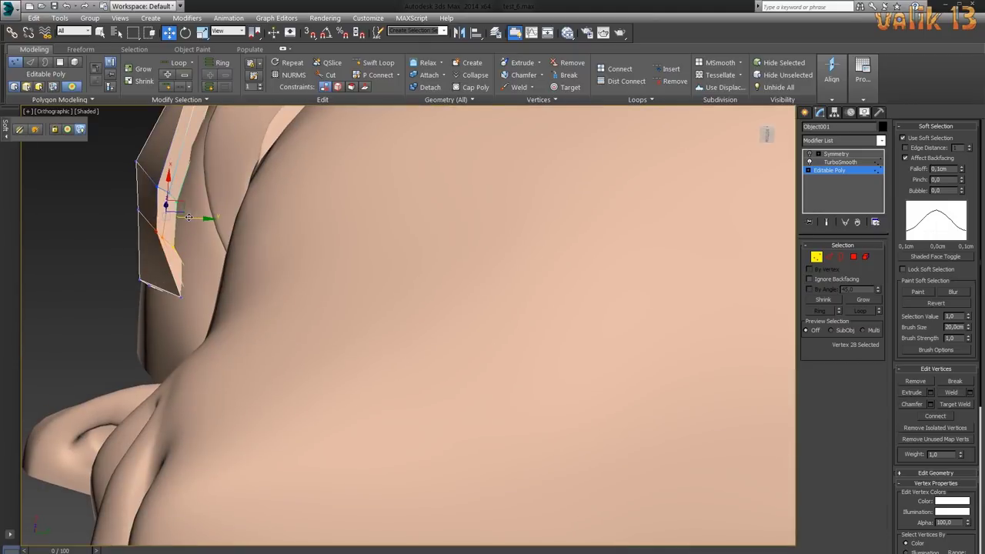
mouse_move(169, 194)
alt+middle_down()
mouse_move(359, 314)
mouse_move(214, 341)
mouse_move(182, 152)
mouse_move(316, 306)
alt+middle_up()
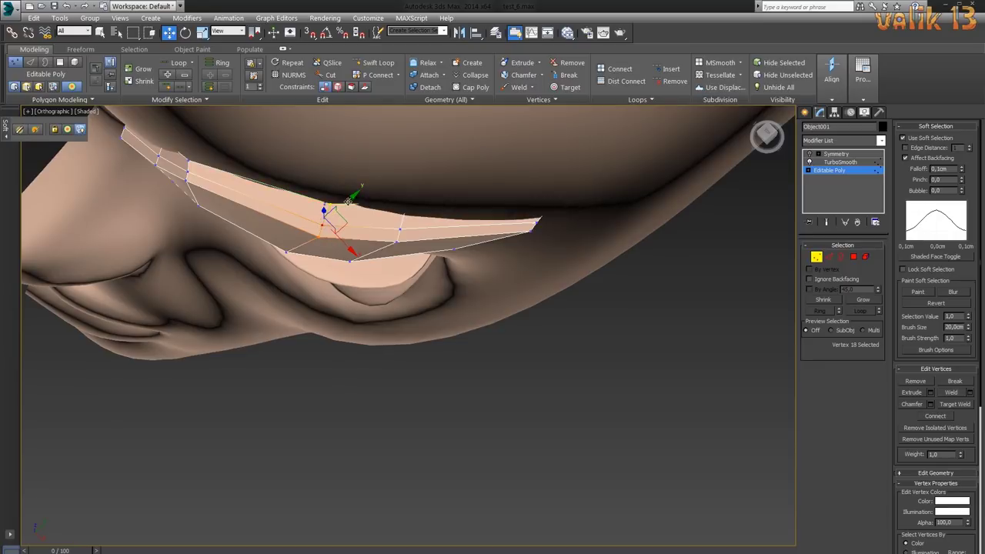
drag(349, 200, 411, 224)
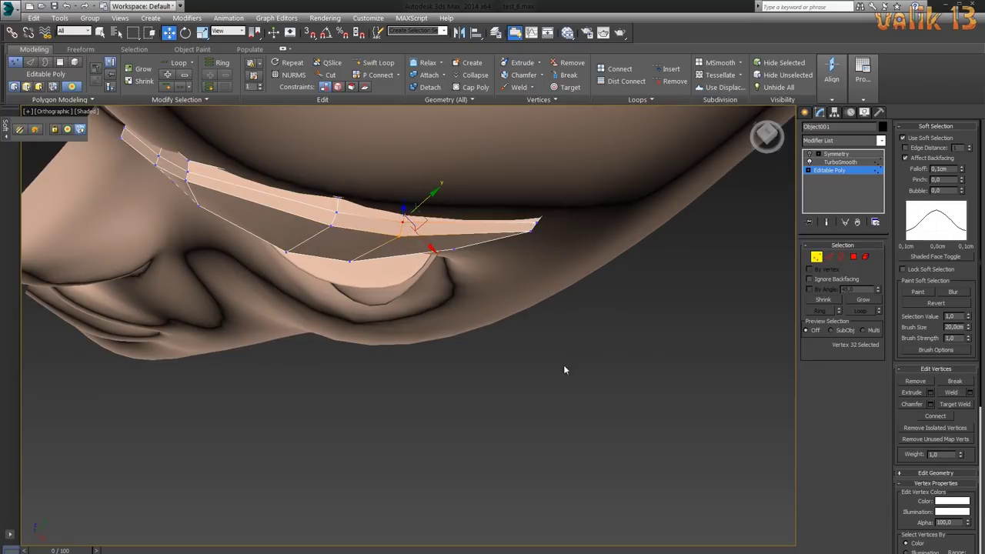
- Refine the brow vertex selection, dropping one vertex and adding others, while orbiting around it
mouse_move(564, 370)
alt+middle_down()
mouse_move(593, 319)
mouse_move(398, 304)
alt+middle_up()
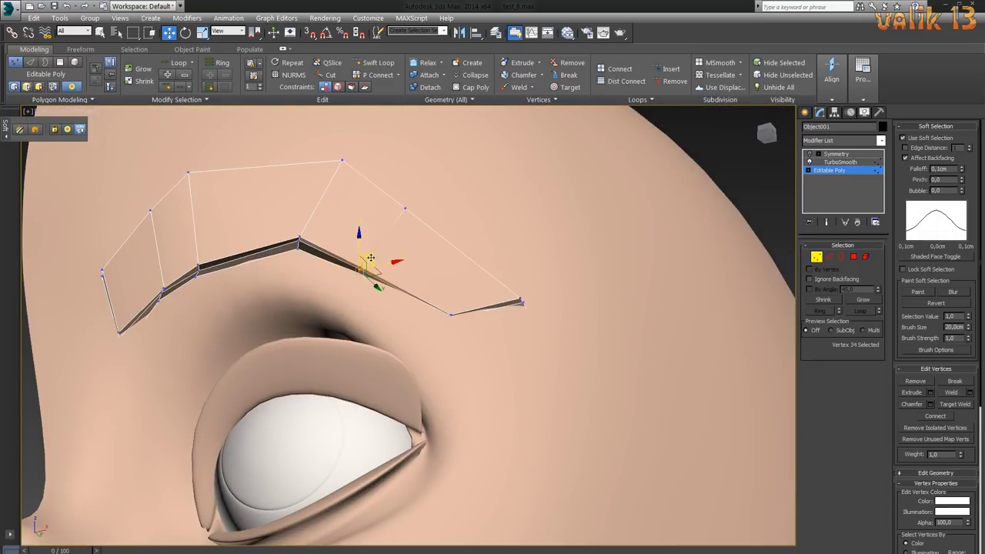
mouse_move(366, 241)
alt+middle_down()
mouse_move(496, 296)
mouse_move(455, 308)
alt+middle_up()
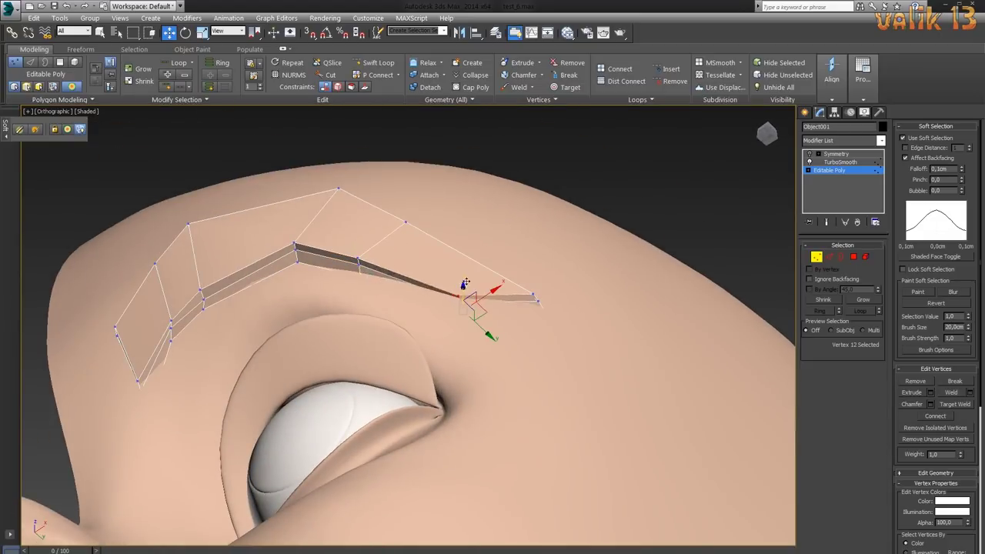
mouse_move(483, 241)
alt+middle_down()
mouse_move(561, 360)
mouse_move(642, 379)
alt+middle_up()
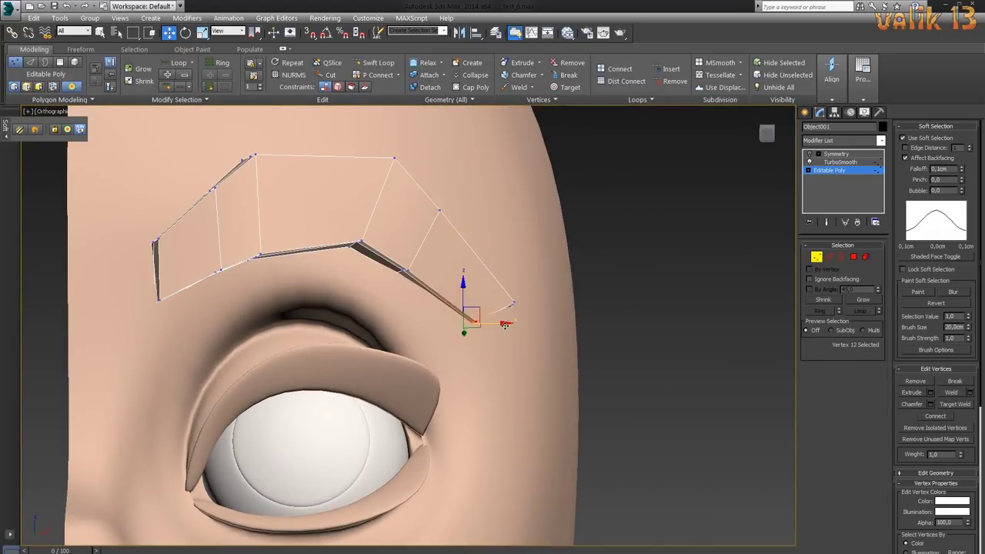
mouse_move(505, 325)
alt+middle_down()
mouse_move(530, 243)
mouse_move(550, 354)
mouse_move(482, 317)
alt+middle_up()
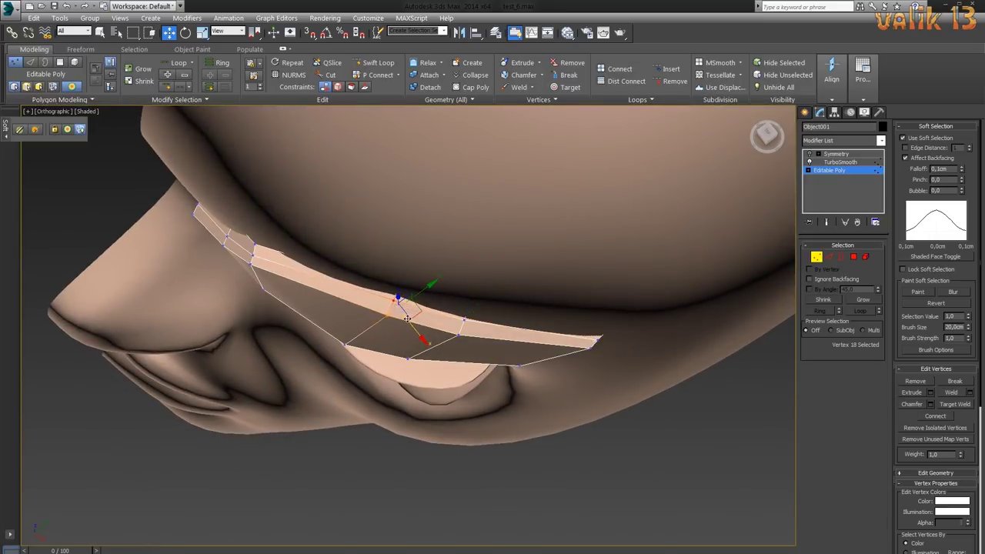
alt+click(407, 318)
mouse_move(406, 318)
alt+middle_down()
mouse_move(257, 354)
mouse_move(385, 292)
mouse_move(359, 259)
alt+middle_up()
ctrl+drag(359, 259, 491, 390)
mouse_move(491, 391)
alt+middle_down()
mouse_move(457, 441)
mouse_move(465, 400)
mouse_move(293, 424)
alt+middle_up()
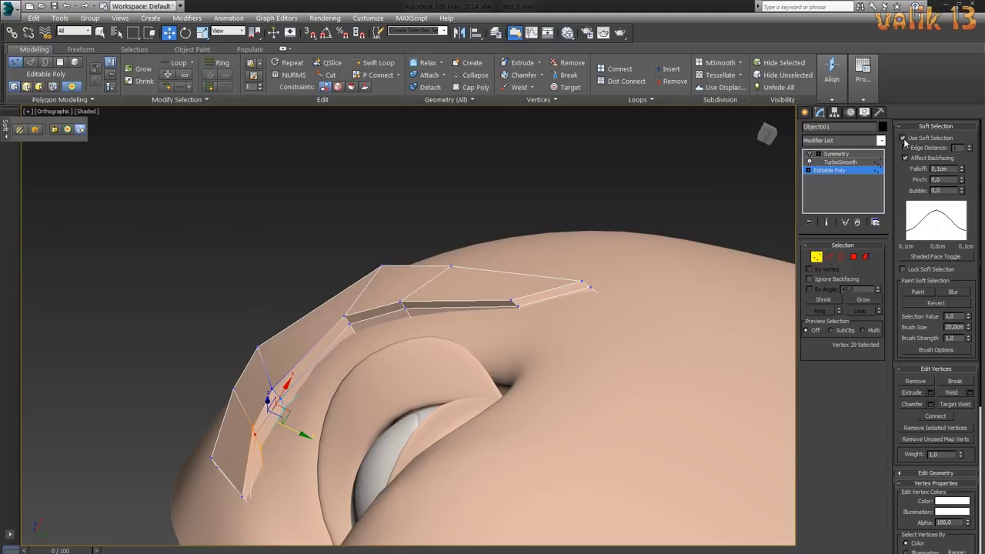
- Select a single brow vertex and check the brow cage against the forehead and eyeballs
click(257, 425)
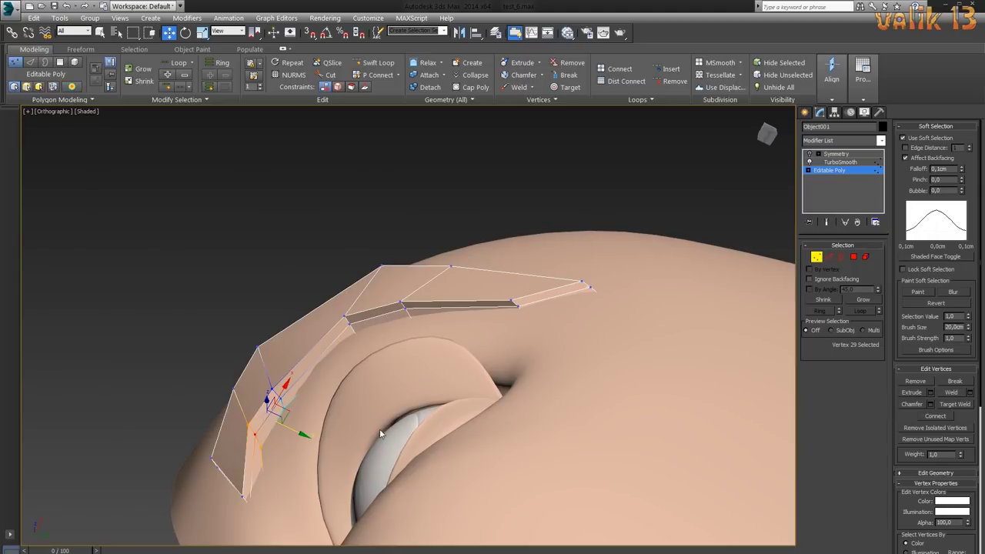
mouse_move(303, 434)
alt+middle_down()
mouse_move(330, 457)
mouse_move(278, 393)
alt+middle_up()
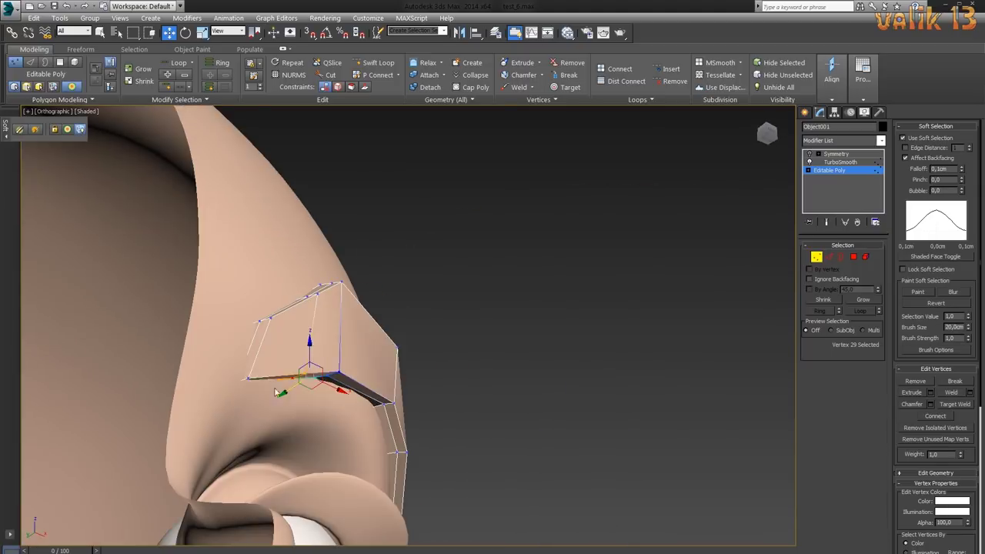
mouse_move(346, 434)
alt+middle_down()
mouse_move(339, 401)
mouse_move(312, 397)
alt+middle_up()
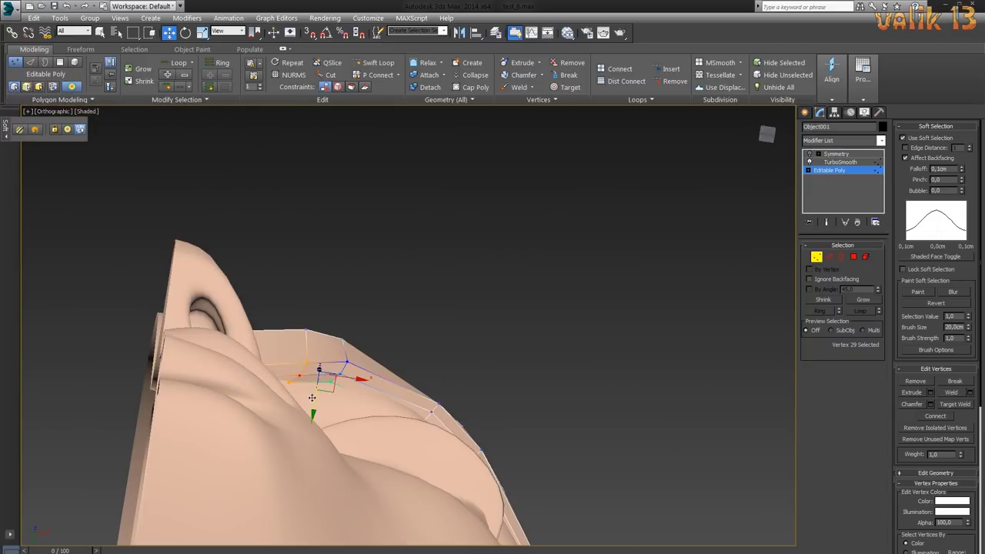
mouse_move(373, 413)
alt+middle_down()
mouse_move(327, 478)
mouse_move(446, 501)
mouse_move(295, 409)
mouse_move(436, 446)
mouse_move(273, 443)
mouse_move(557, 481)
alt+middle_up()
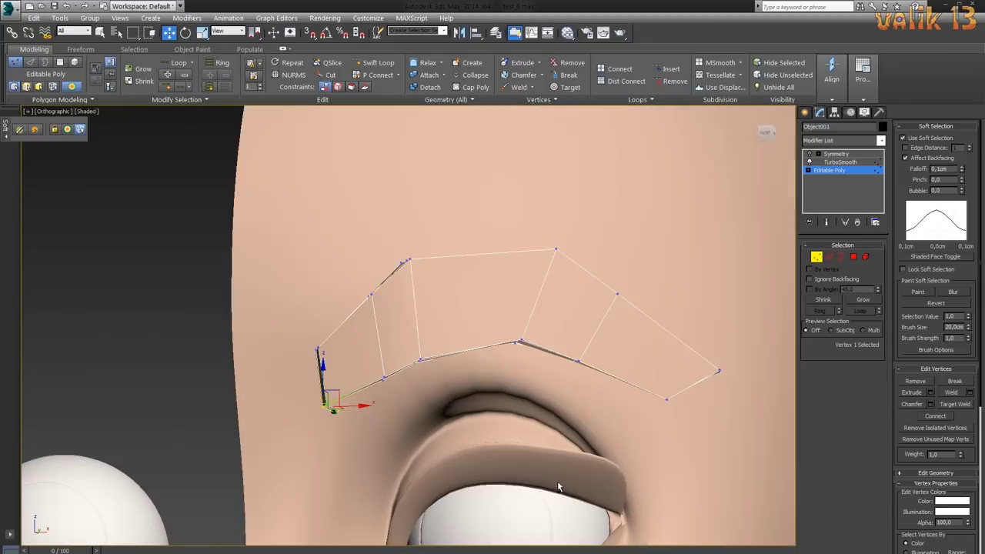
mouse_move(585, 394)
alt+middle_down()
mouse_move(347, 407)
mouse_move(493, 369)
mouse_move(467, 409)
mouse_move(458, 395)
mouse_move(466, 369)
alt+middle_up()
- In Perspective view, build up a selection of brow cage vertices from several angles
key(p)
drag(362, 396, 407, 444)
mouse_move(408, 444)
alt+middle_down()
mouse_move(408, 460)
mouse_move(420, 439)
mouse_move(538, 392)
mouse_move(584, 415)
mouse_move(606, 440)
mouse_move(619, 346)
alt+middle_up()
click(573, 389)
ctrl+click(630, 259)
alt+middle_drag(592, 381, 539, 400)
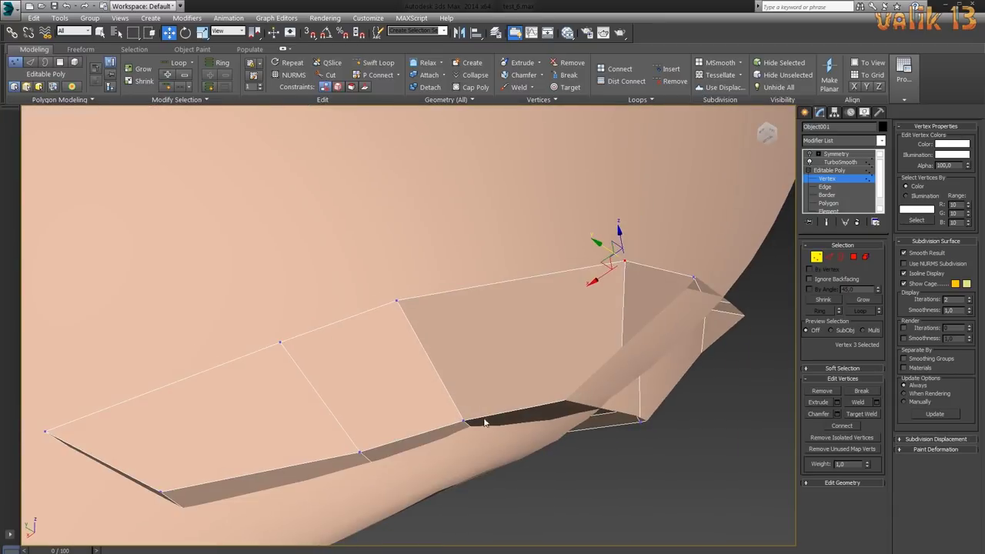
ctrl+click(453, 408)
mouse_move(454, 408)
alt+middle_down()
mouse_move(564, 410)
mouse_move(664, 481)
mouse_move(605, 460)
mouse_move(547, 472)
mouse_move(682, 428)
mouse_move(657, 468)
mouse_move(692, 431)
mouse_move(693, 444)
mouse_move(659, 371)
mouse_move(725, 454)
mouse_move(807, 429)
mouse_move(594, 396)
mouse_move(621, 386)
mouse_move(534, 391)
mouse_move(573, 382)
alt+middle_up()
- Select most of the brow cage, then exit vertex editing and deselect to view the smoothed brow
ctrl+click(652, 493)
scroll(661, 478, down, 5)
scroll(660, 477, up, 3)
click(831, 169)
click(692, 447)
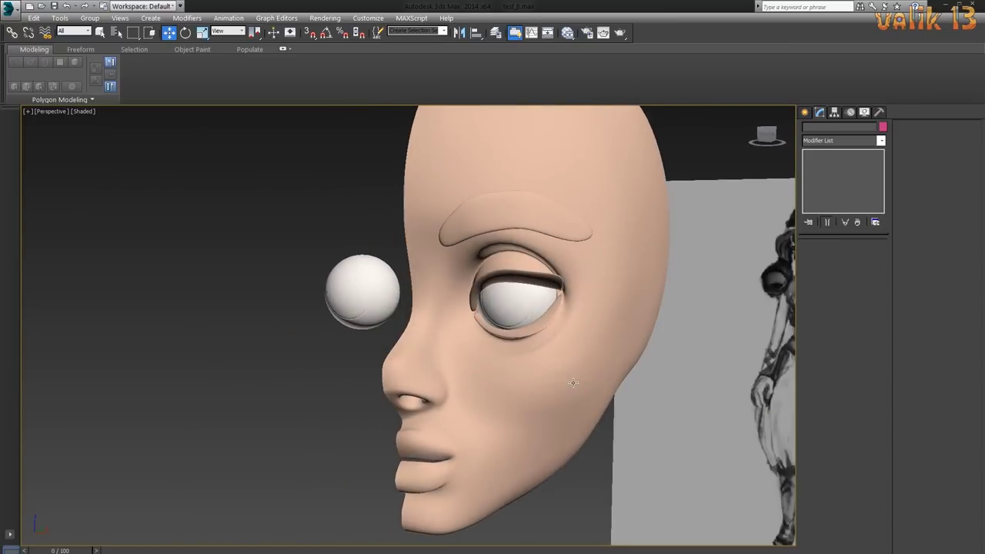
- Select the eyebrow and return to its Editable Poly vertex level
click(533, 224)
click(829, 170)
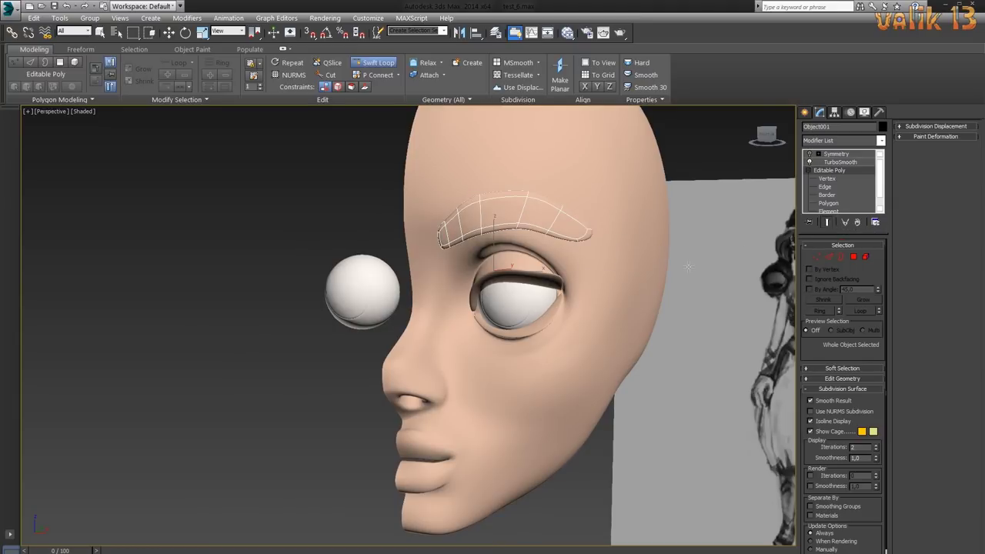
mouse_move(695, 325)
alt+middle_down()
mouse_move(662, 315)
mouse_move(708, 307)
alt+middle_up()
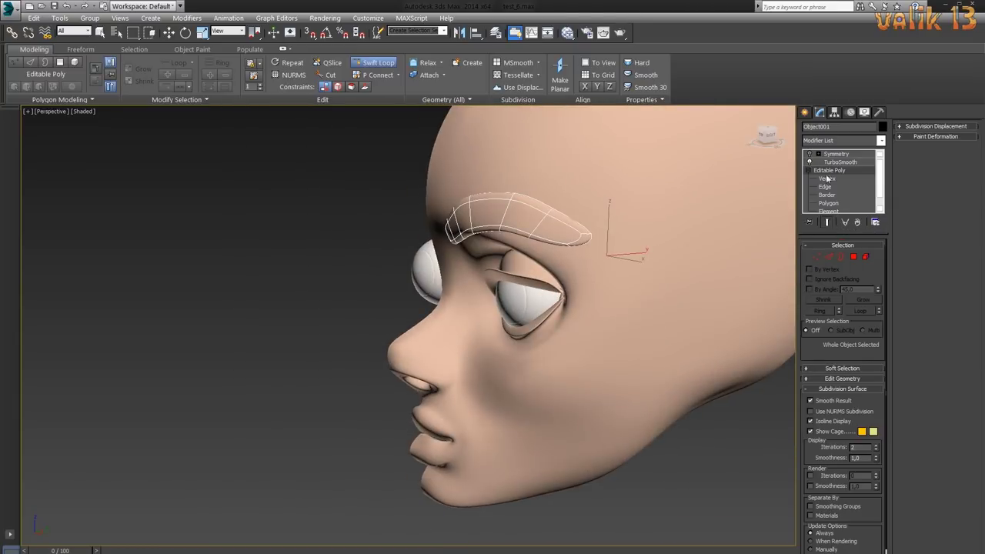
click(818, 259)
mouse_move(653, 346)
alt+middle_down()
mouse_move(686, 377)
mouse_move(578, 380)
alt+middle_up()
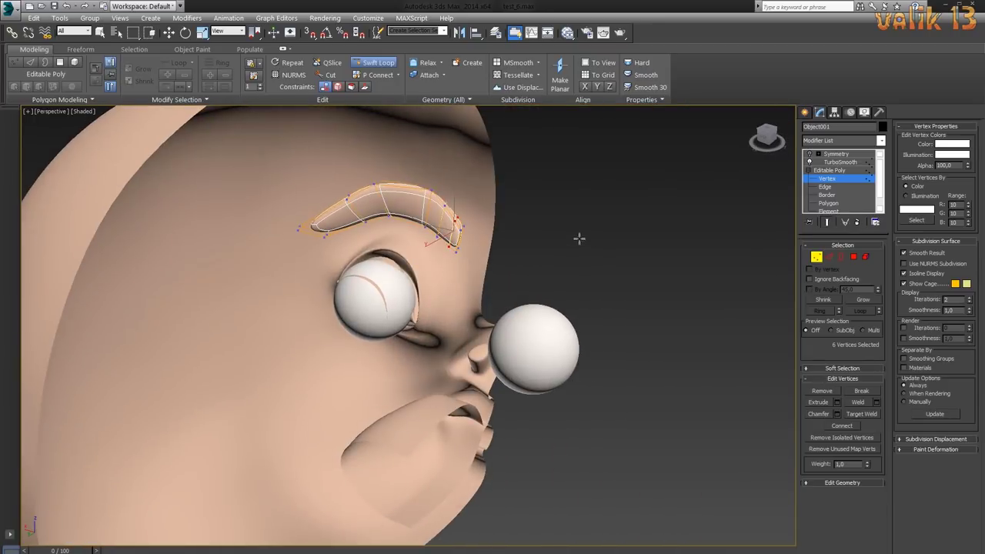
click(828, 257)
key(1)
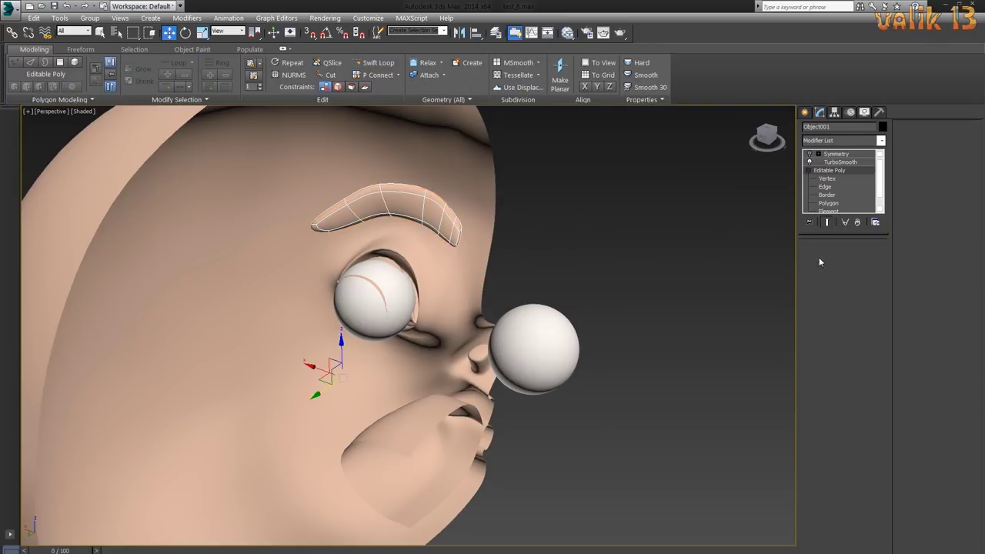
- Select three vertices at the brow's outer end and check them from a three-quarter, low angle
mouse_move(398, 242)
alt+middle_down()
mouse_move(703, 365)
mouse_move(643, 356)
mouse_move(447, 266)
mouse_move(410, 339)
mouse_move(568, 338)
alt+middle_up()
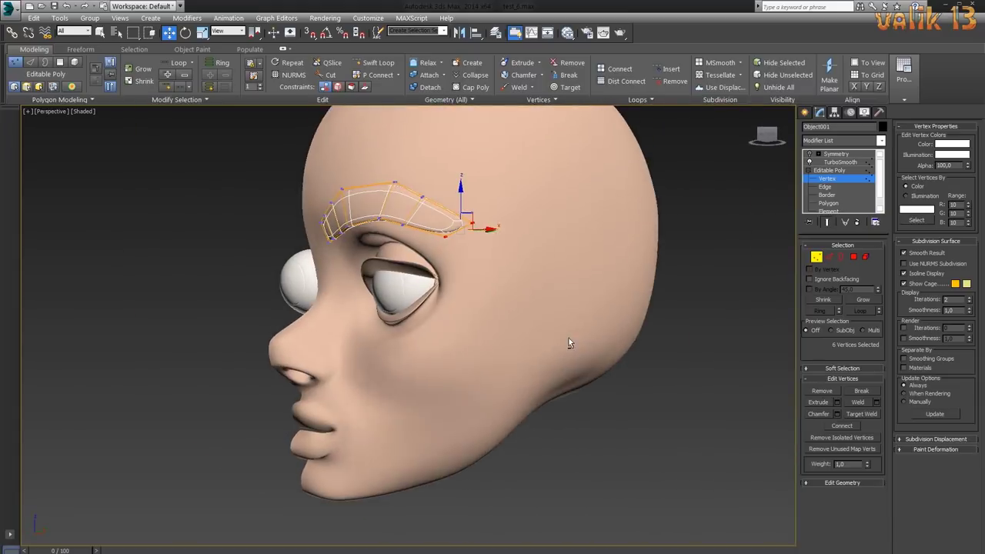
alt+click(432, 230)
mouse_move(432, 230)
alt+middle_down()
mouse_move(417, 307)
mouse_move(615, 310)
alt+middle_up()
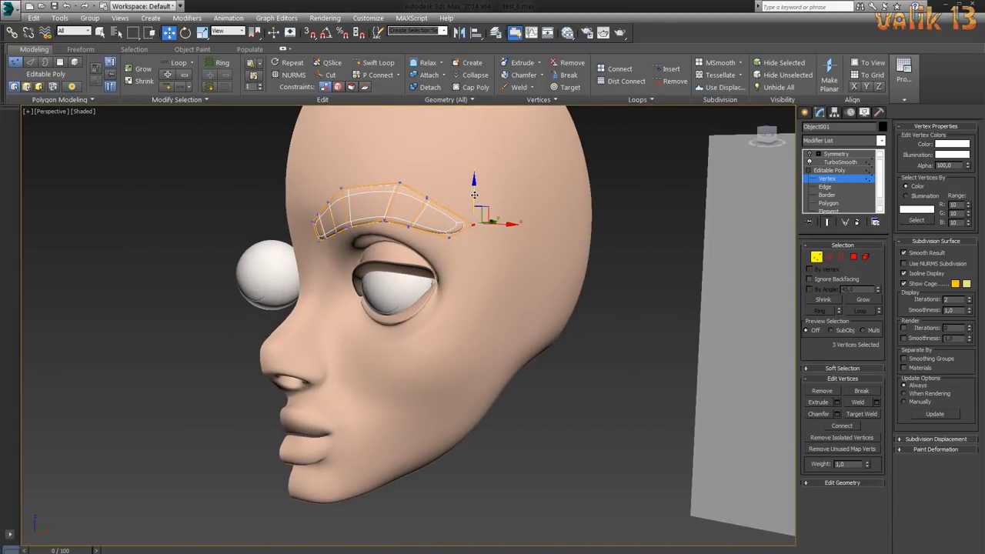
mouse_move(541, 314)
alt+middle_down()
mouse_move(357, 308)
mouse_move(559, 239)
mouse_move(520, 356)
mouse_move(533, 274)
mouse_move(461, 348)
mouse_move(541, 303)
mouse_move(565, 303)
mouse_move(521, 315)
mouse_move(525, 336)
mouse_move(611, 334)
mouse_move(632, 308)
alt+middle_up()
- Show the Symmetry-mirrored eyebrow on both sides and inspect the pair
click(829, 170)
click(835, 154)
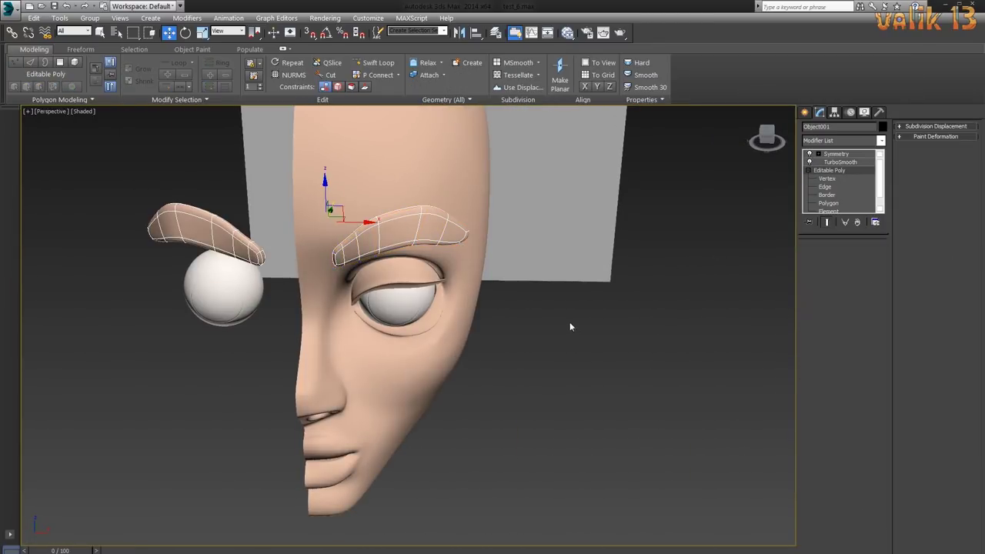
mouse_move(570, 322)
alt+middle_down()
mouse_move(514, 403)
mouse_move(631, 408)
mouse_move(424, 217)
alt+middle_up()
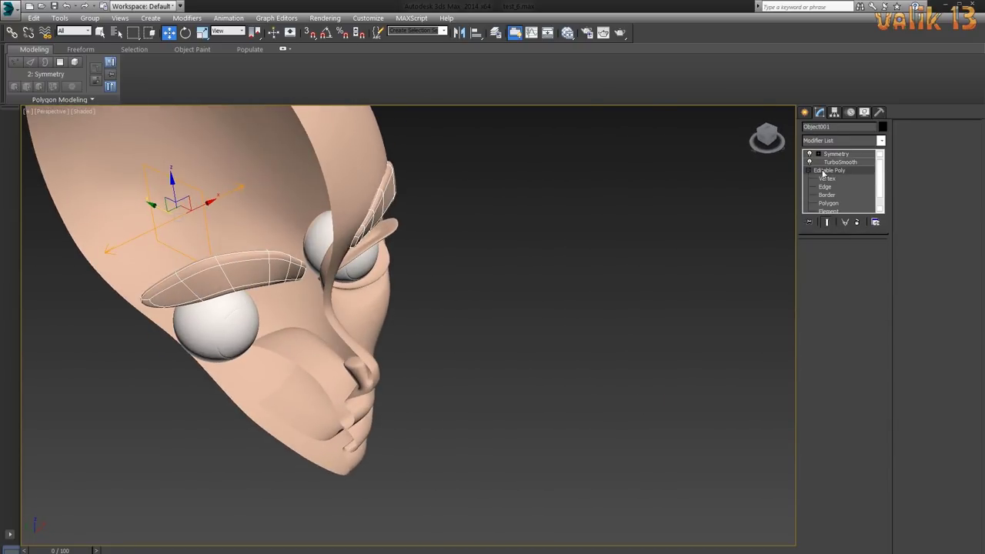
click(828, 210)
alt+middle_drag(515, 292, 386, 274)
click(650, 339)
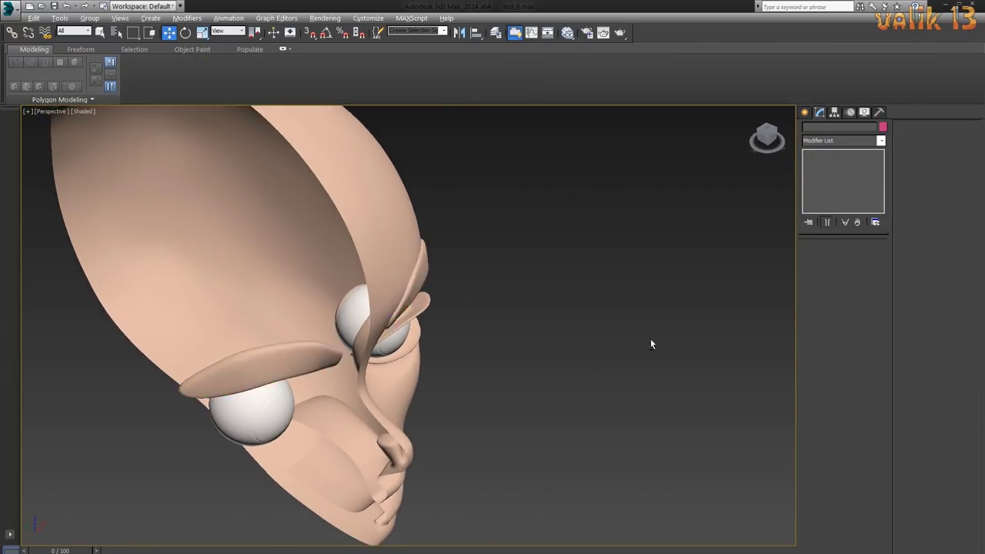
mouse_move(650, 339)
alt+middle_down()
mouse_move(524, 299)
mouse_move(632, 371)
mouse_move(596, 373)
alt+middle_up()
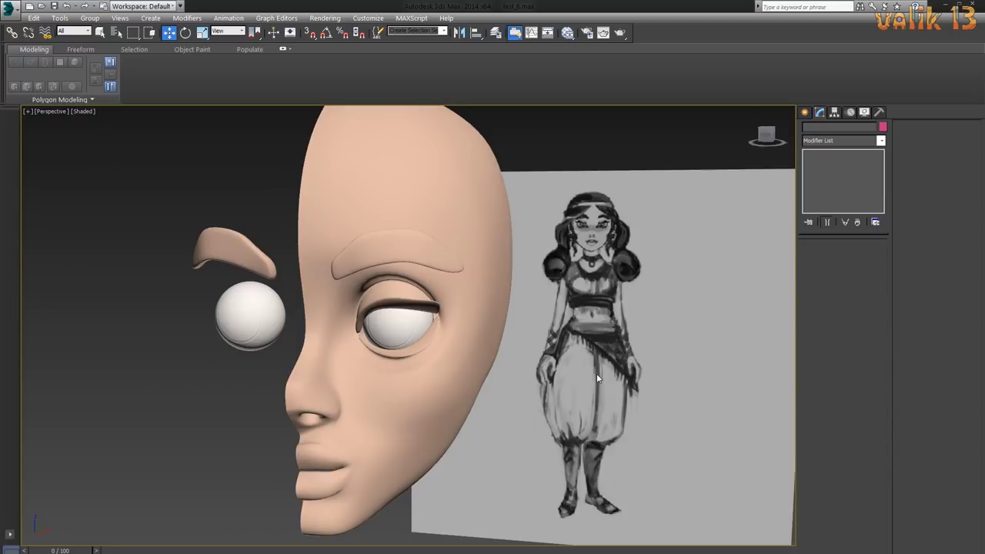
- Compare the mirrored eyebrow with the reference sketch in Front view
key(f)
scroll(443, 248, up, 5)
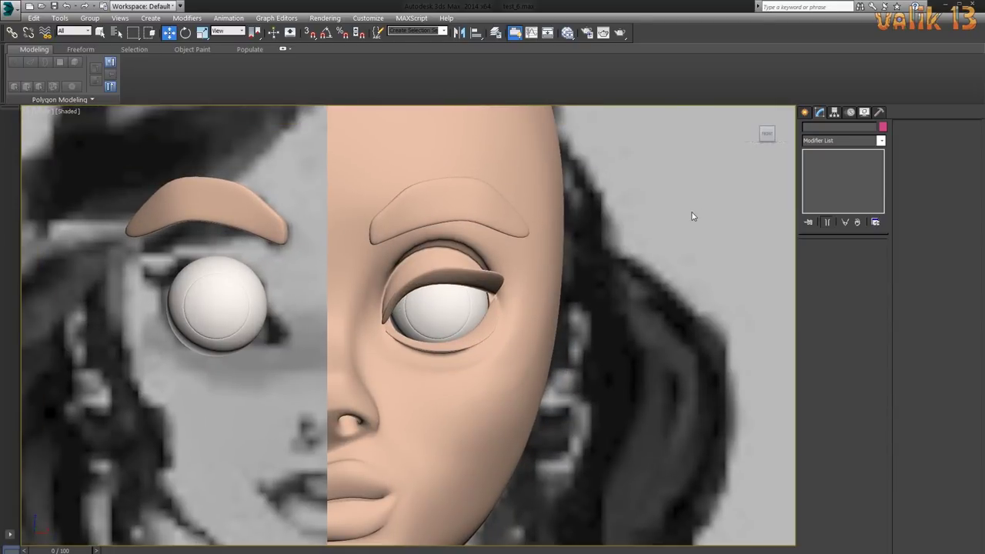
click(477, 216)
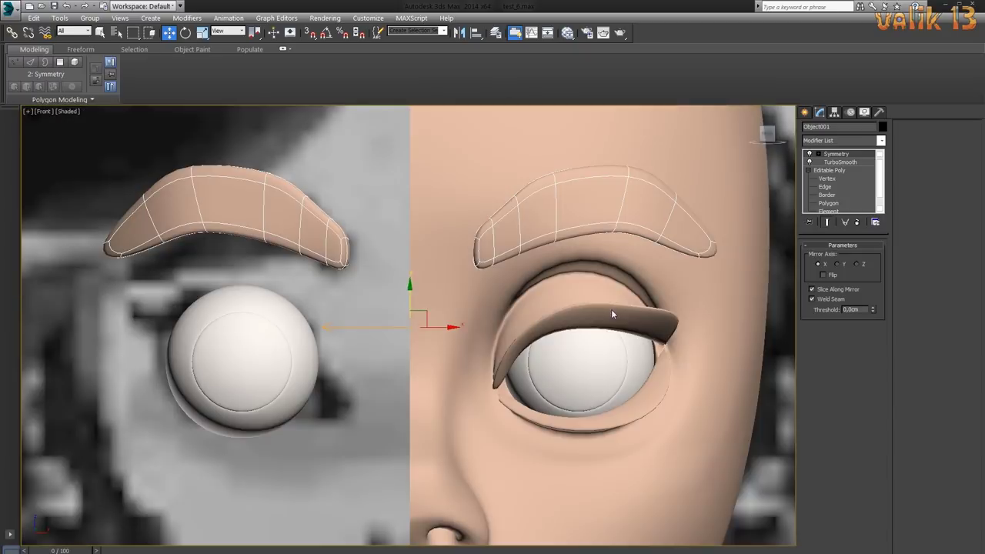
scroll(606, 361, down, 2)
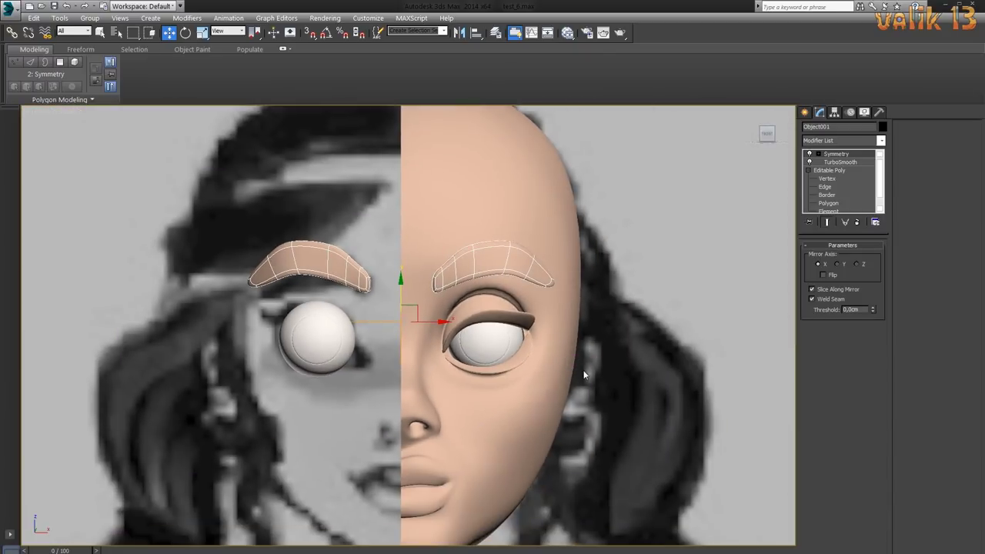
- Raise and lower brow vertices in Front view to follow the sketched arch, checking from other angles
click(825, 177)
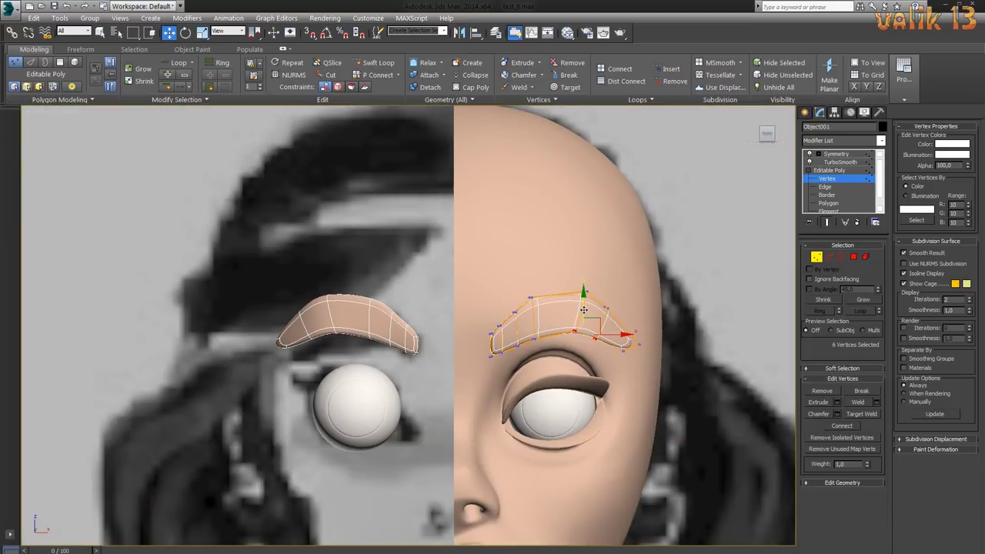
drag(584, 309, 584, 306)
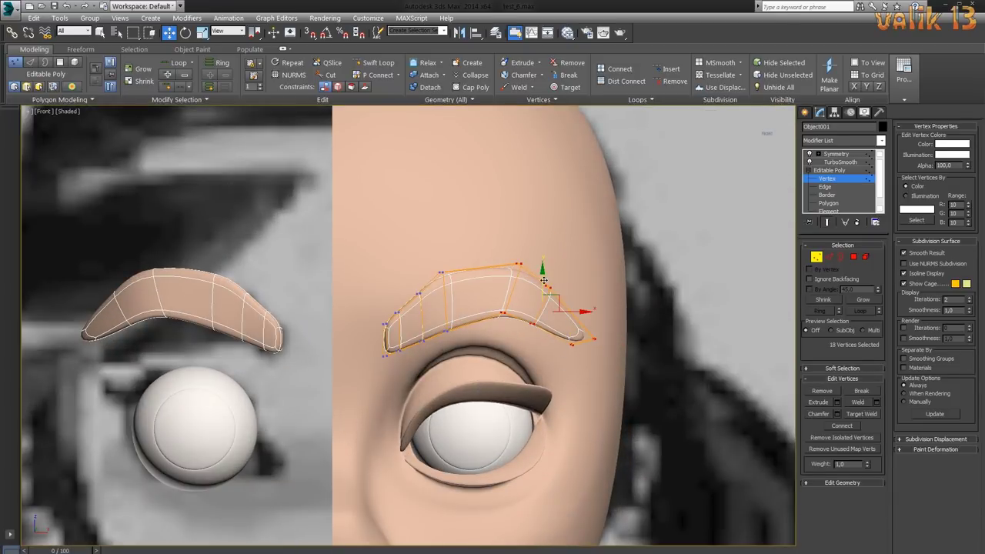
drag(544, 281, 543, 286)
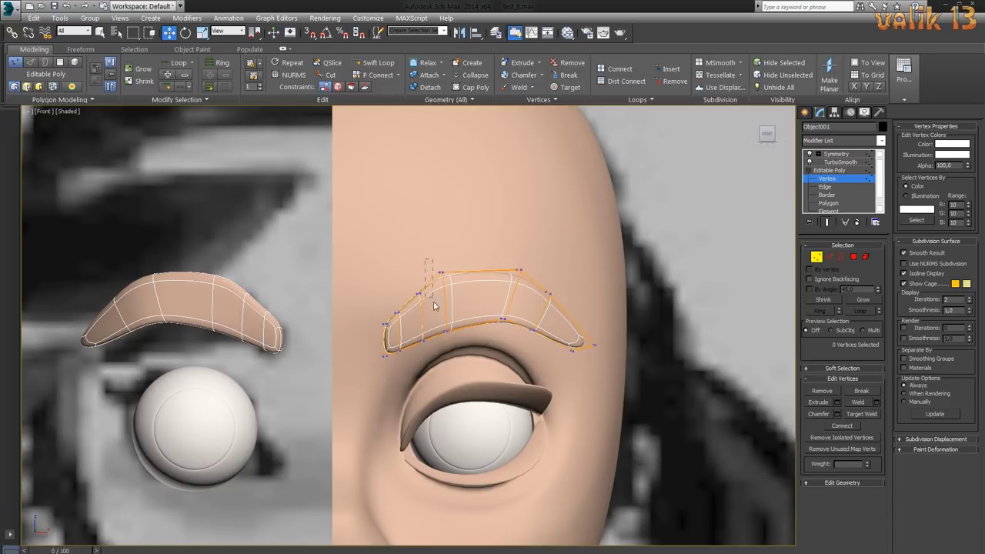
alt+middle_drag(549, 400, 702, 428)
mouse_move(470, 357)
alt+middle_down()
mouse_move(582, 398)
mouse_move(455, 287)
mouse_move(587, 418)
mouse_move(500, 416)
alt+middle_up()
key(f)
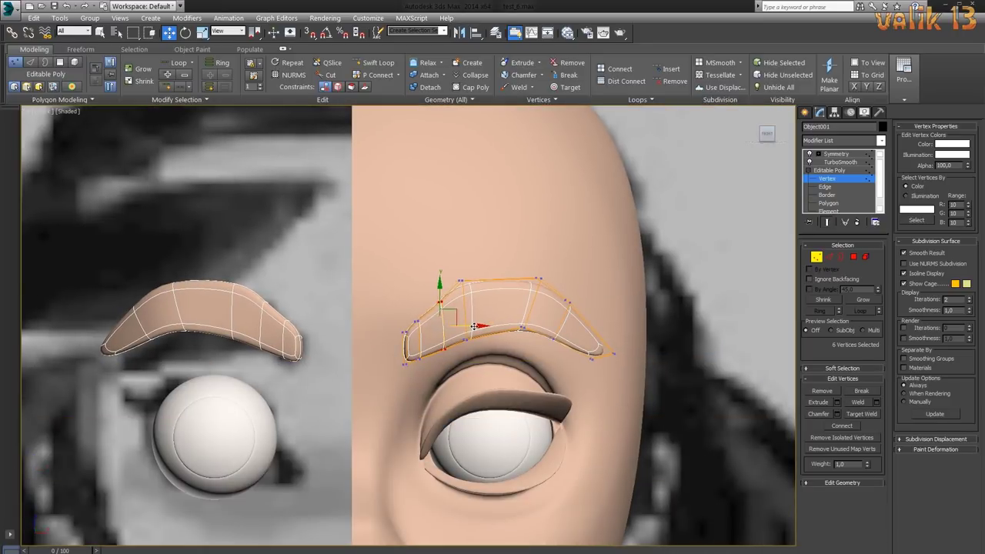
mouse_move(471, 324)
alt+middle_down()
mouse_move(616, 358)
mouse_move(488, 307)
alt+middle_up()
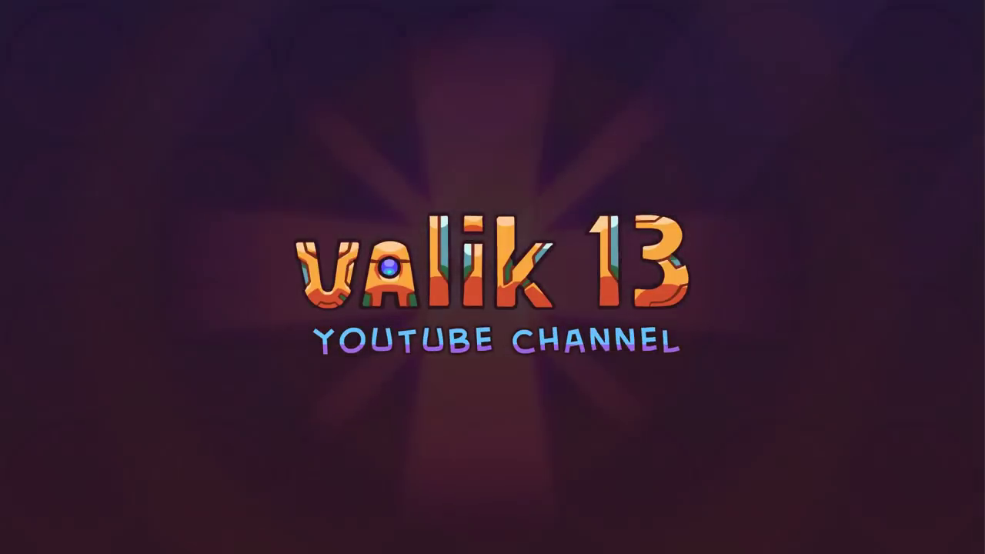